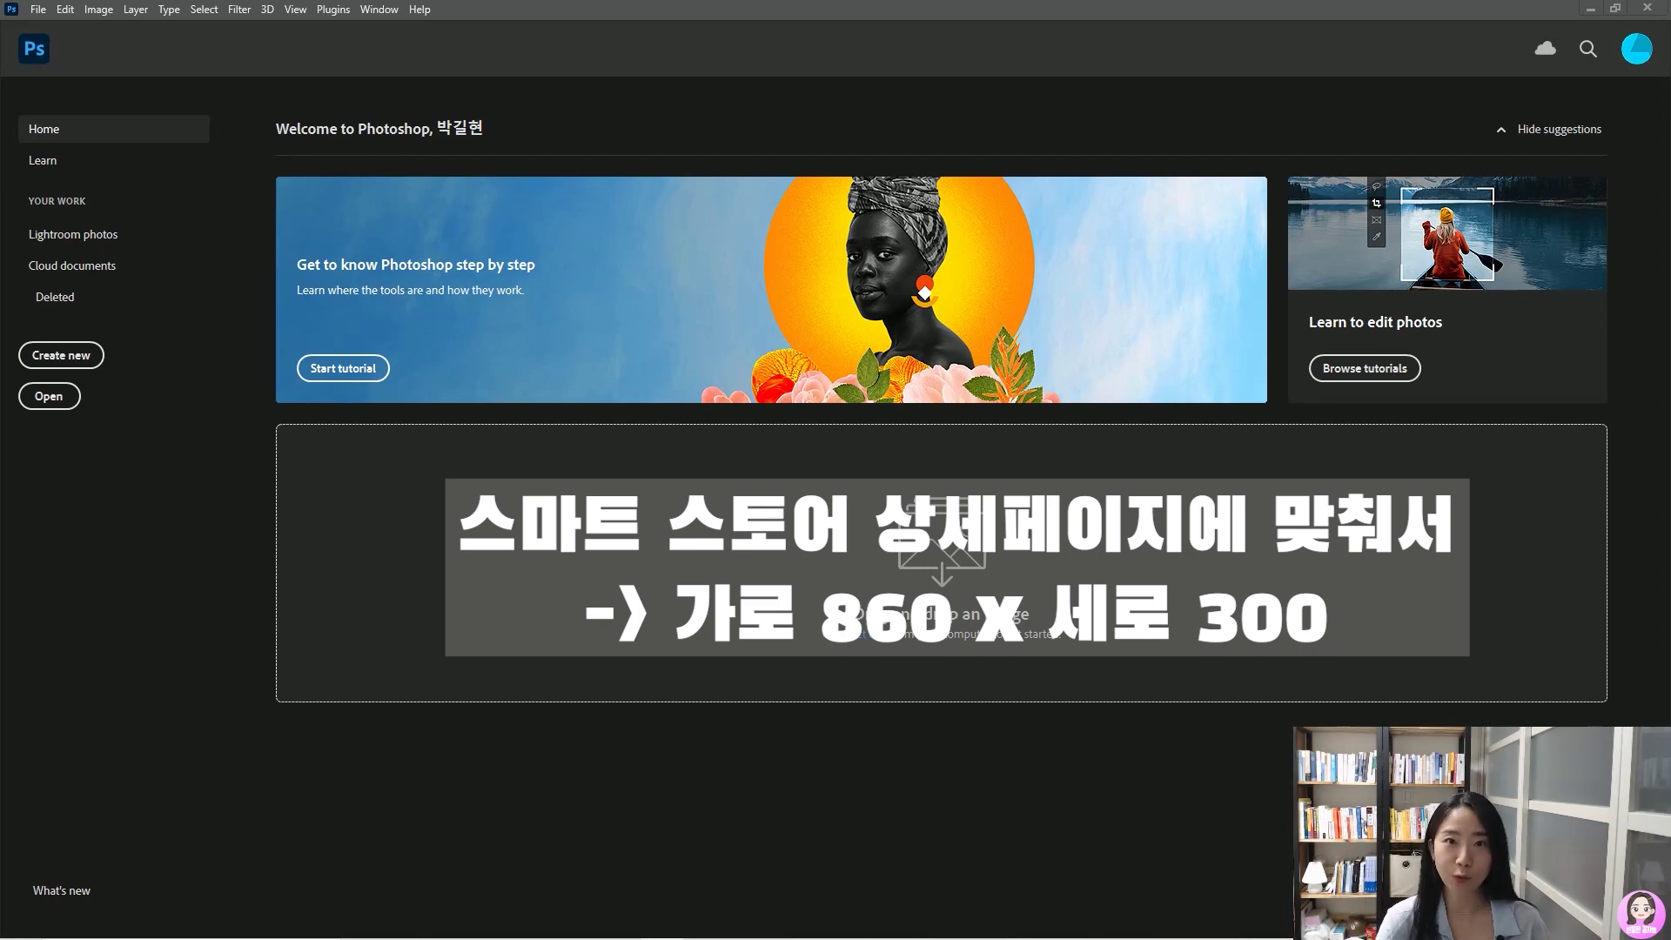
# Create a new 860 x 300 pixel document at 72 pixels/inch in RGB Color with a white background
pyautogui.click(38, 10)
pyautogui.click(168, 679)
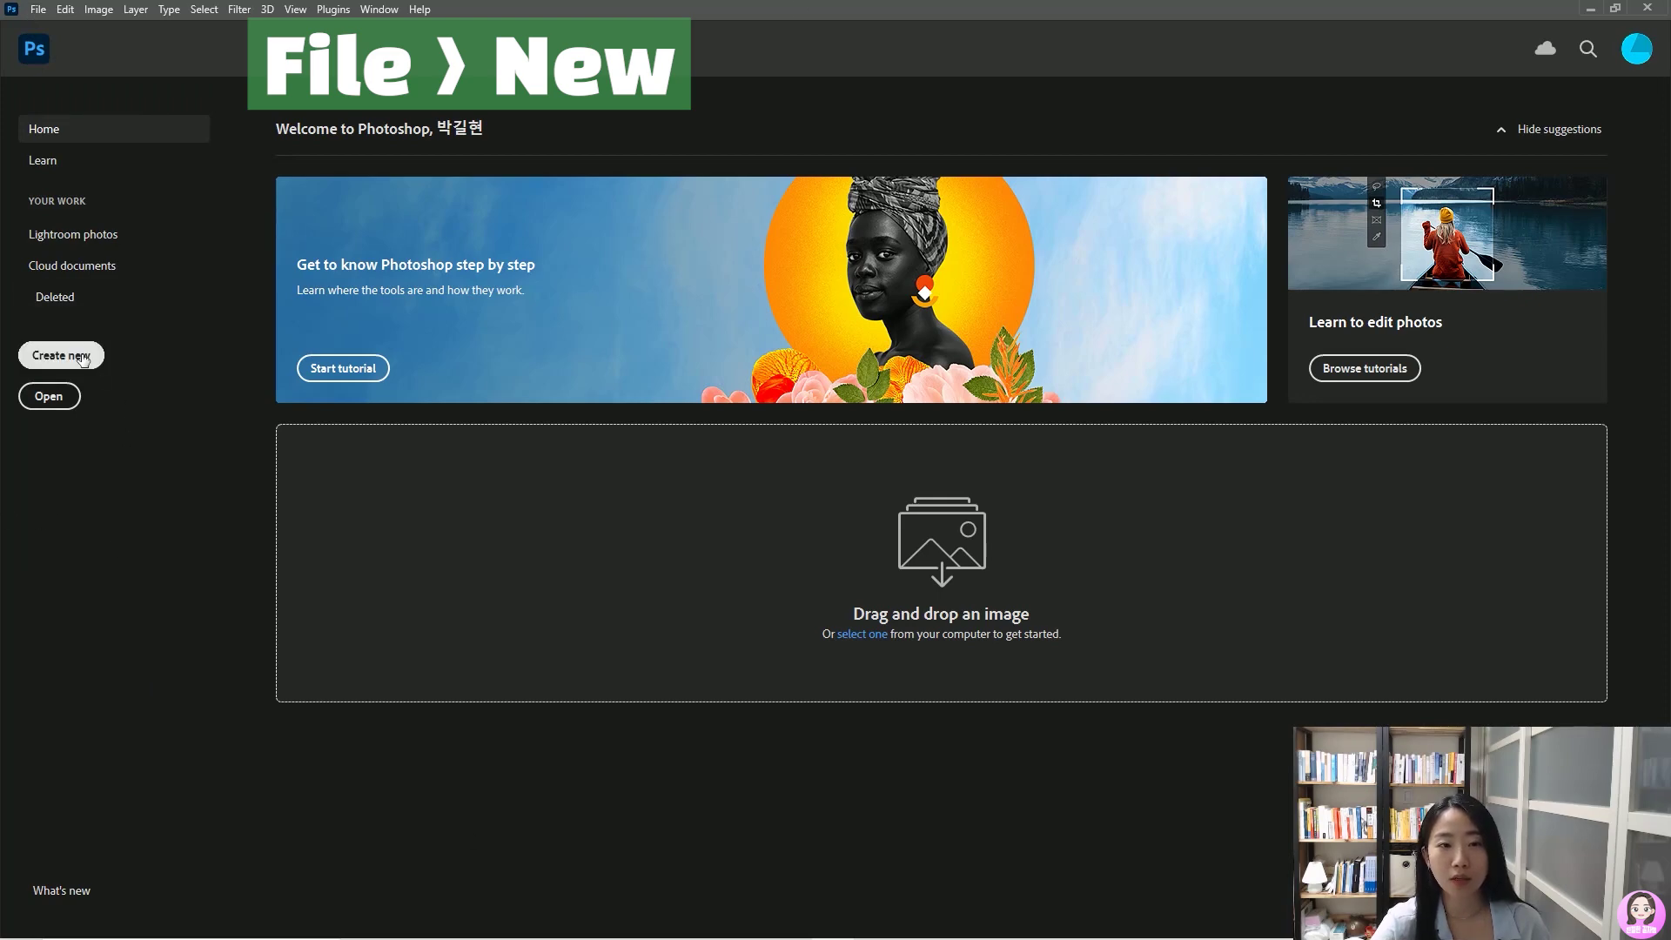
pyautogui.click(38, 10)
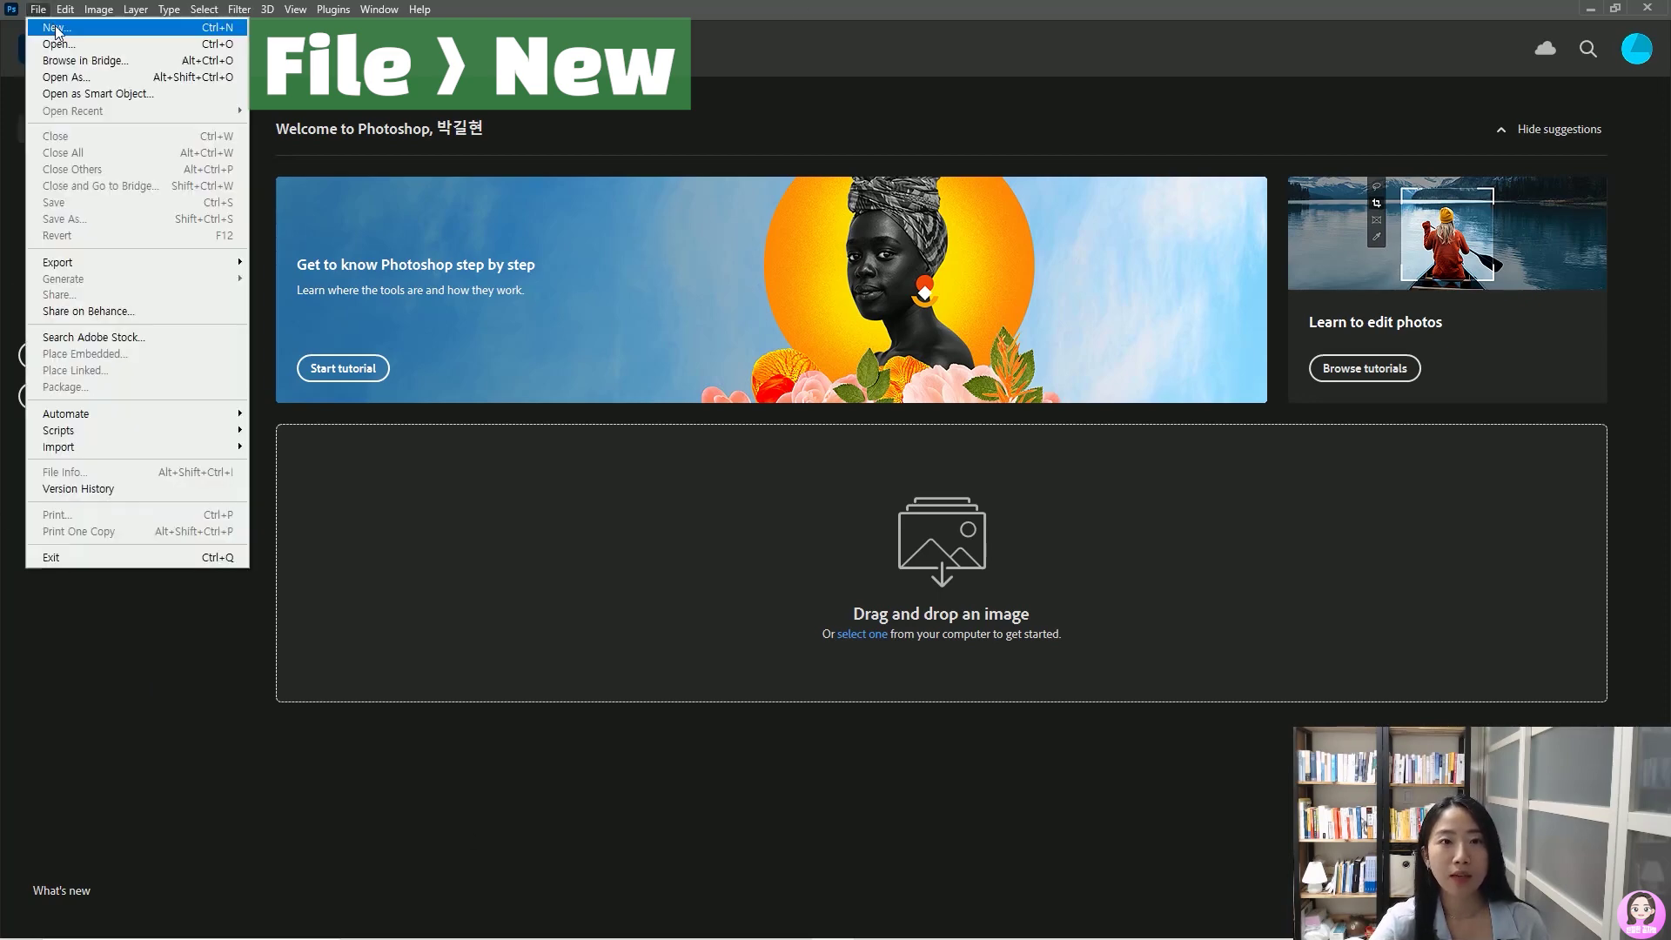
pyautogui.click(57, 28)
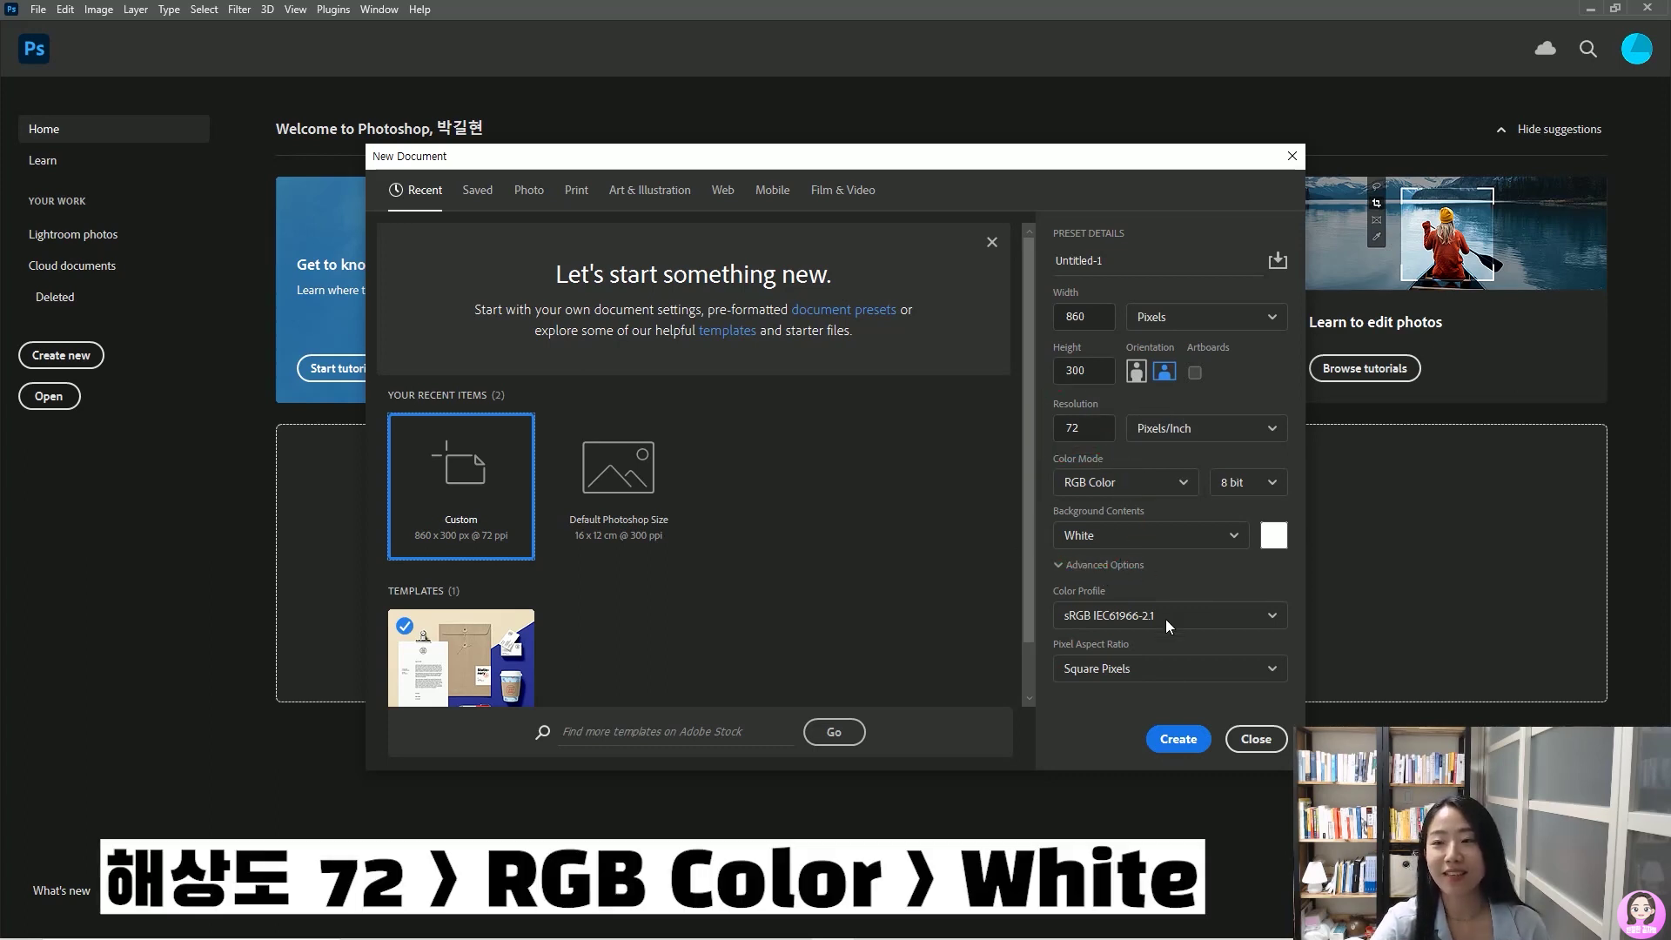
pyautogui.click(1181, 740)
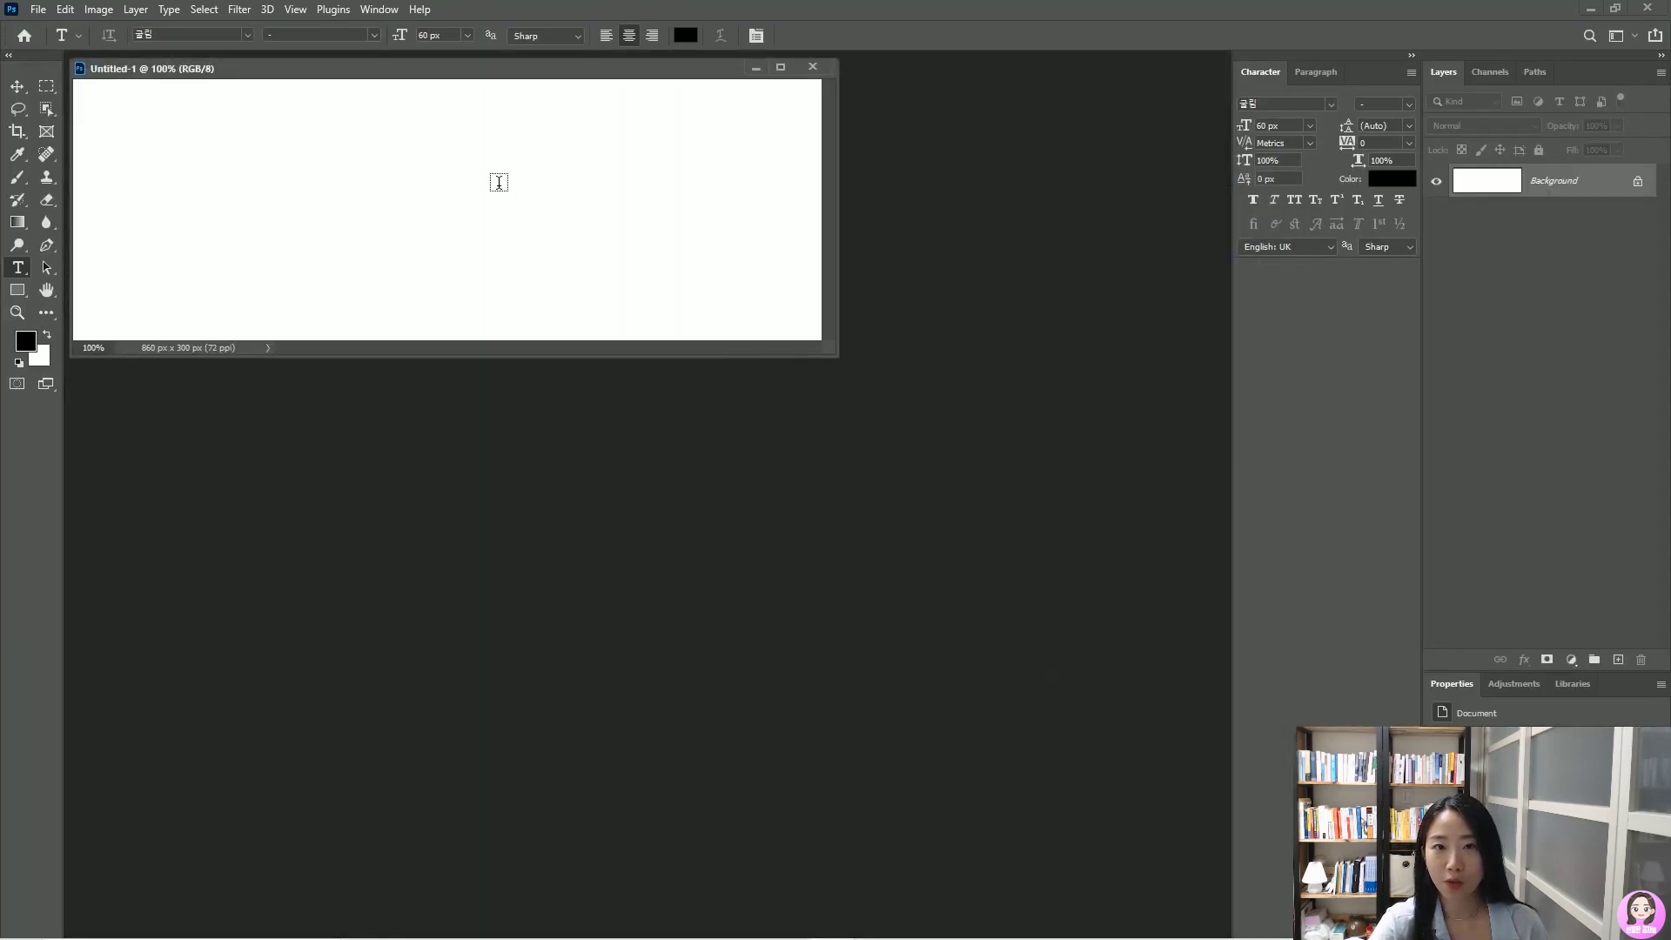
# Float the document in its own enlarged window, collapse the Character panel group, and zoom the canvas to about 133%
pyautogui.moveTo(351, 74); pyautogui.dragTo(409, 78)
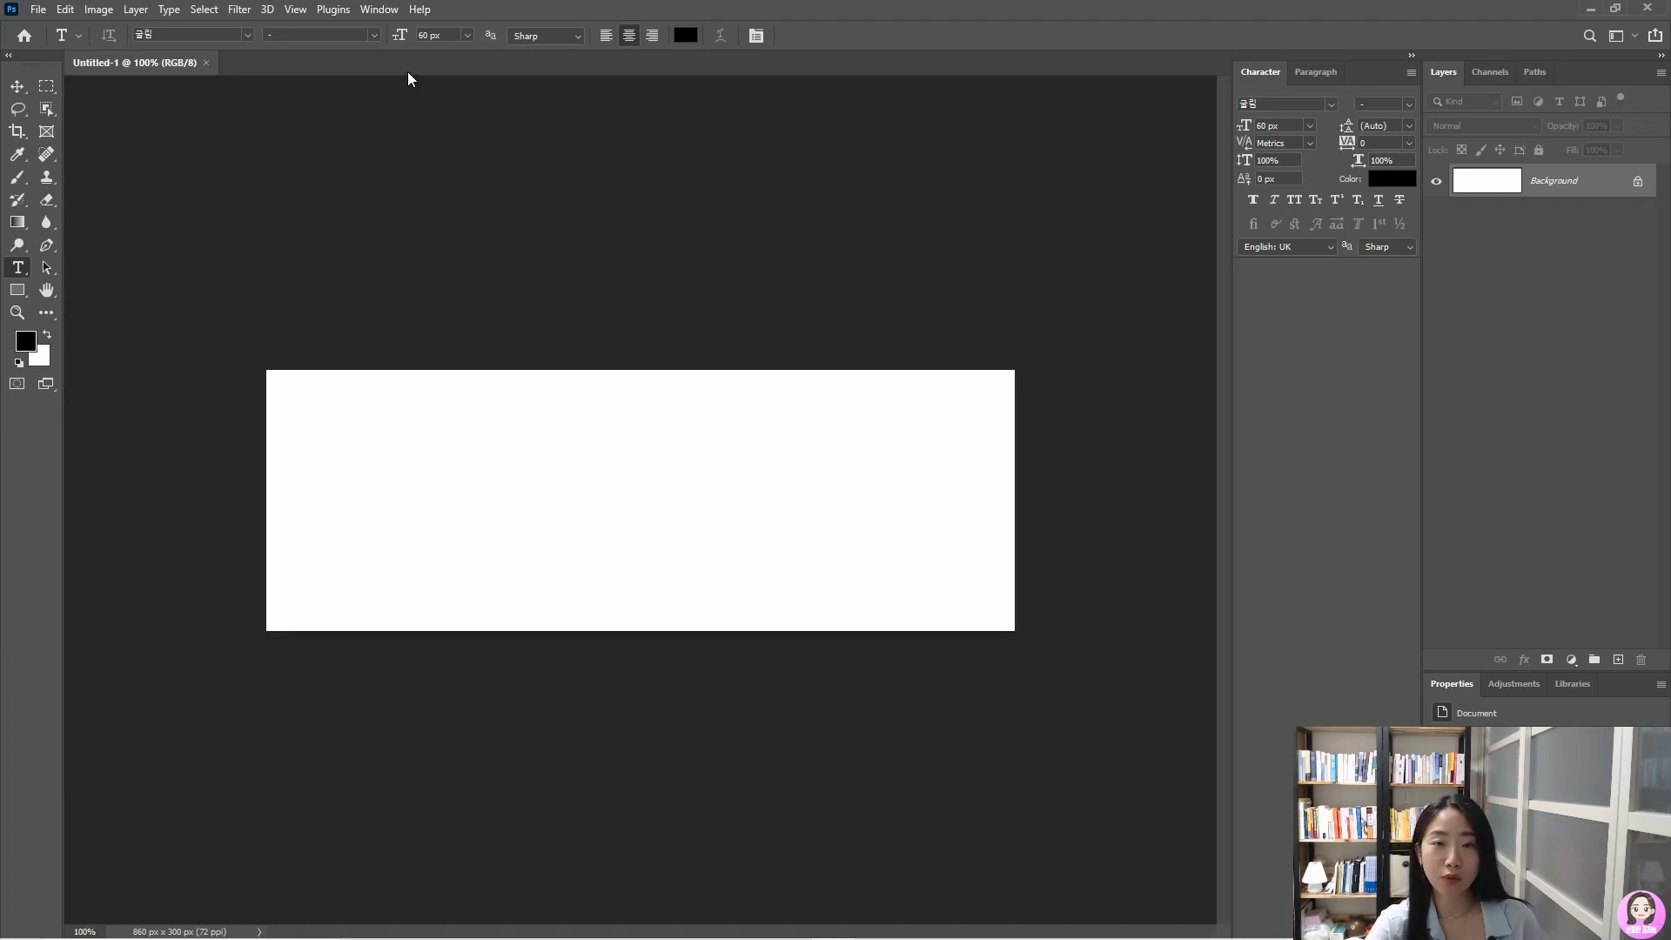
pyautogui.moveTo(174, 61); pyautogui.dragTo(217, 100)
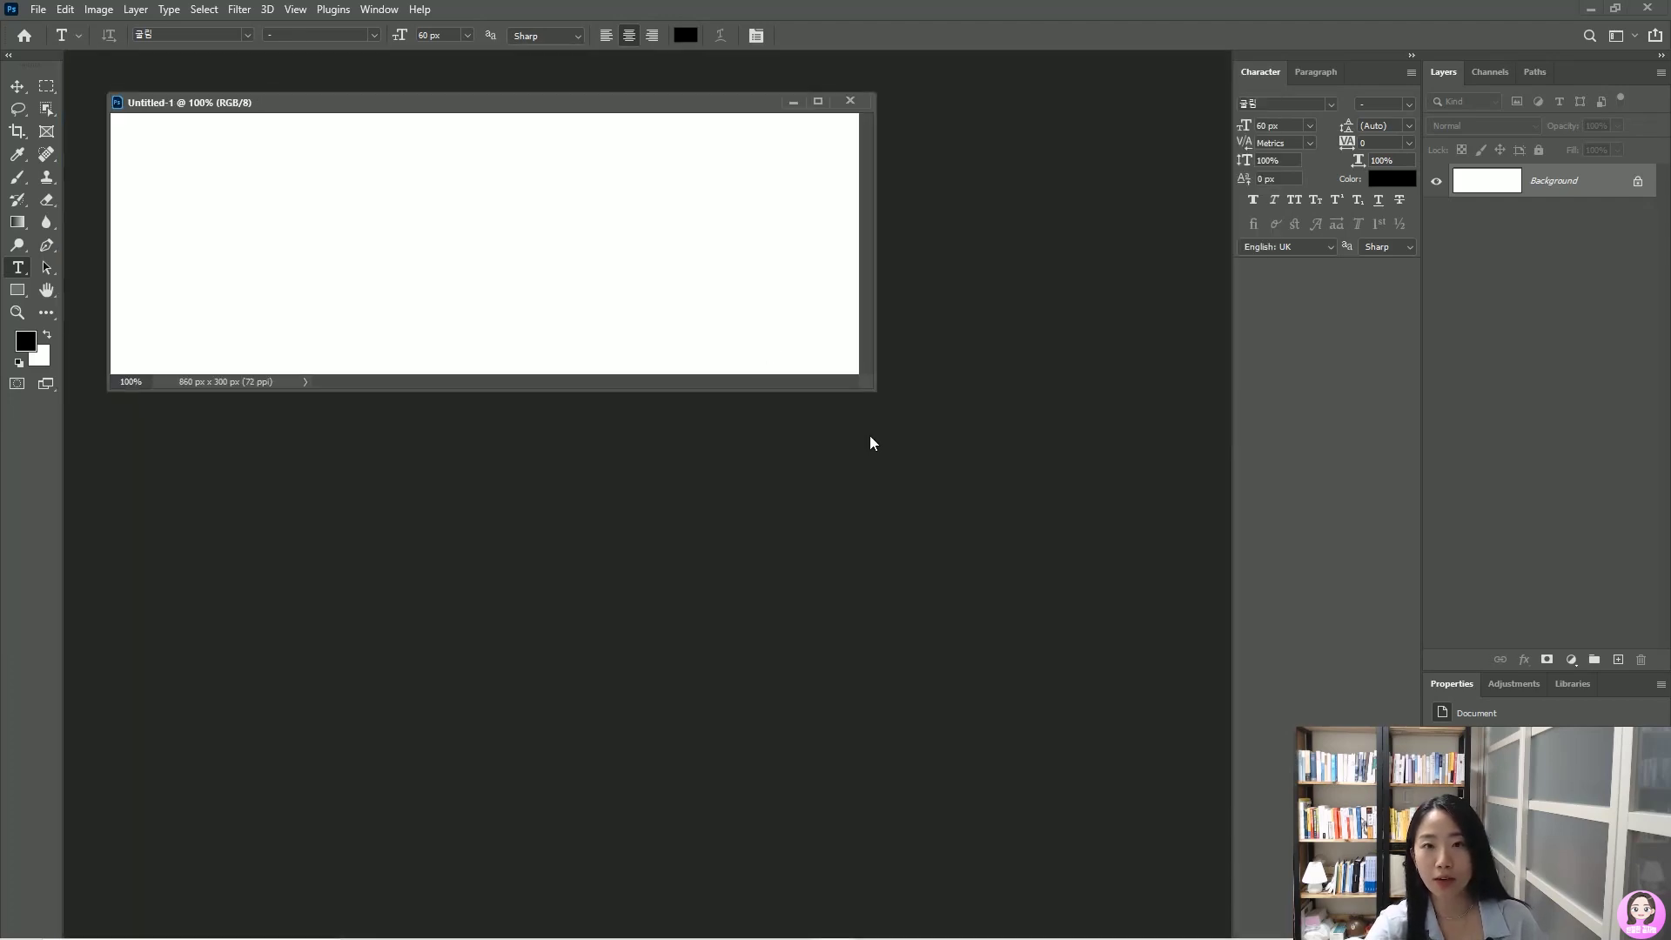
pyautogui.moveTo(875, 386); pyautogui.dragTo(1173, 676)
pyautogui.scroll(2, 1088, 667)
pyautogui.click(1412, 55)
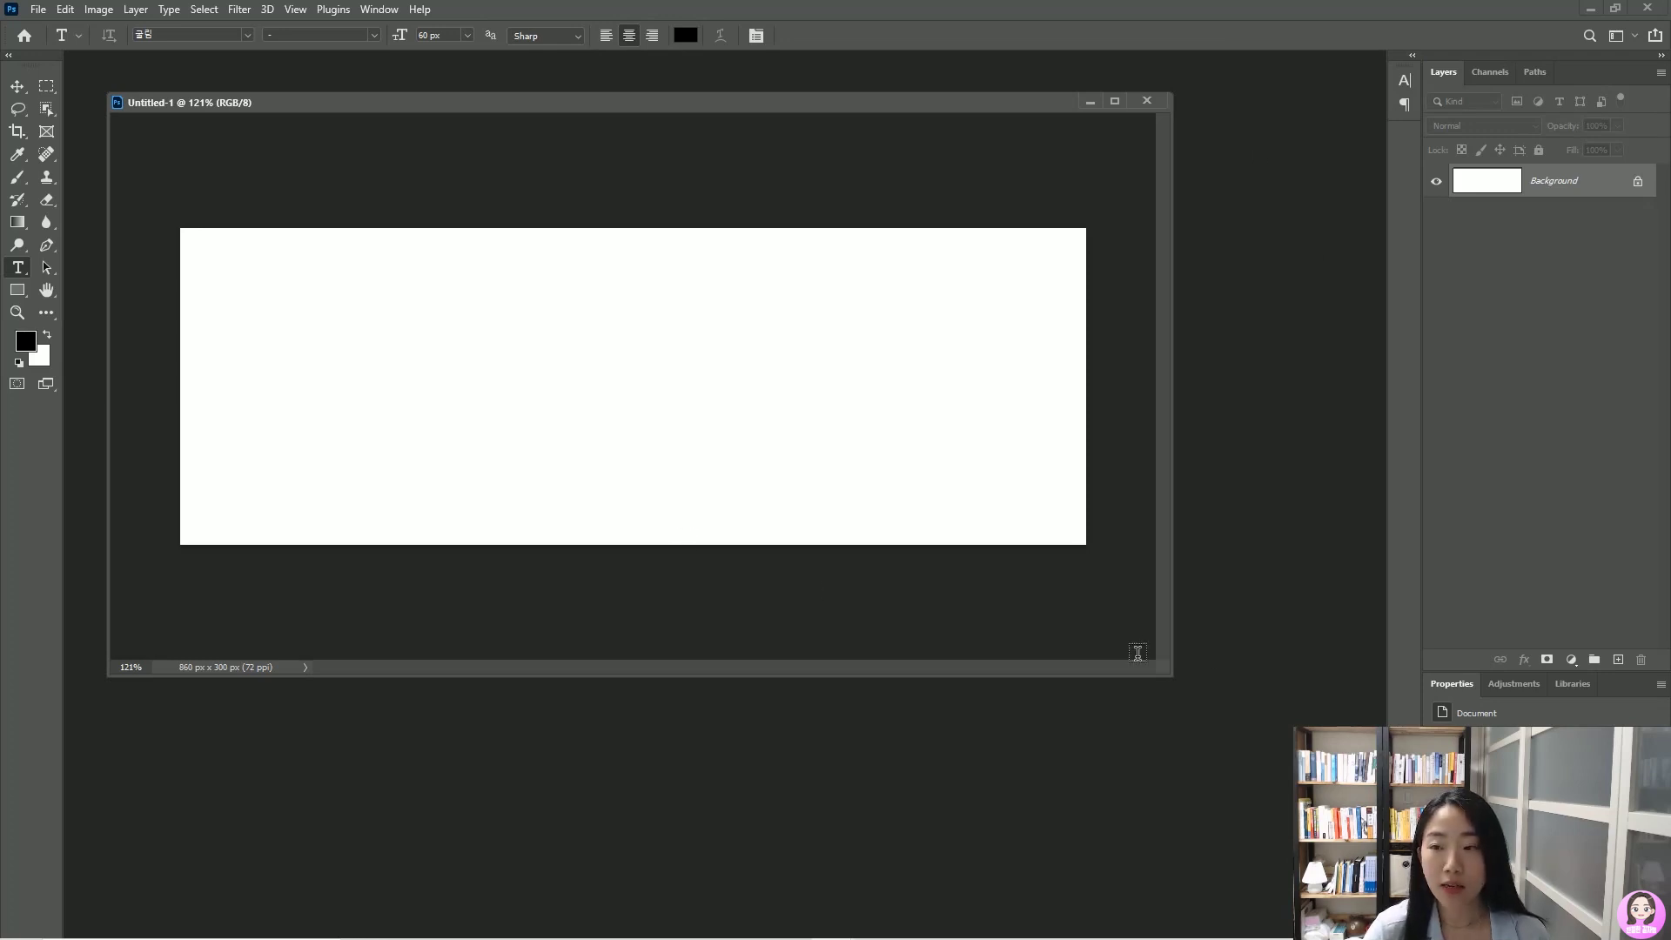
pyautogui.moveTo(1171, 671); pyautogui.dragTo(1322, 745)
pyautogui.scroll(1, 1239, 645)
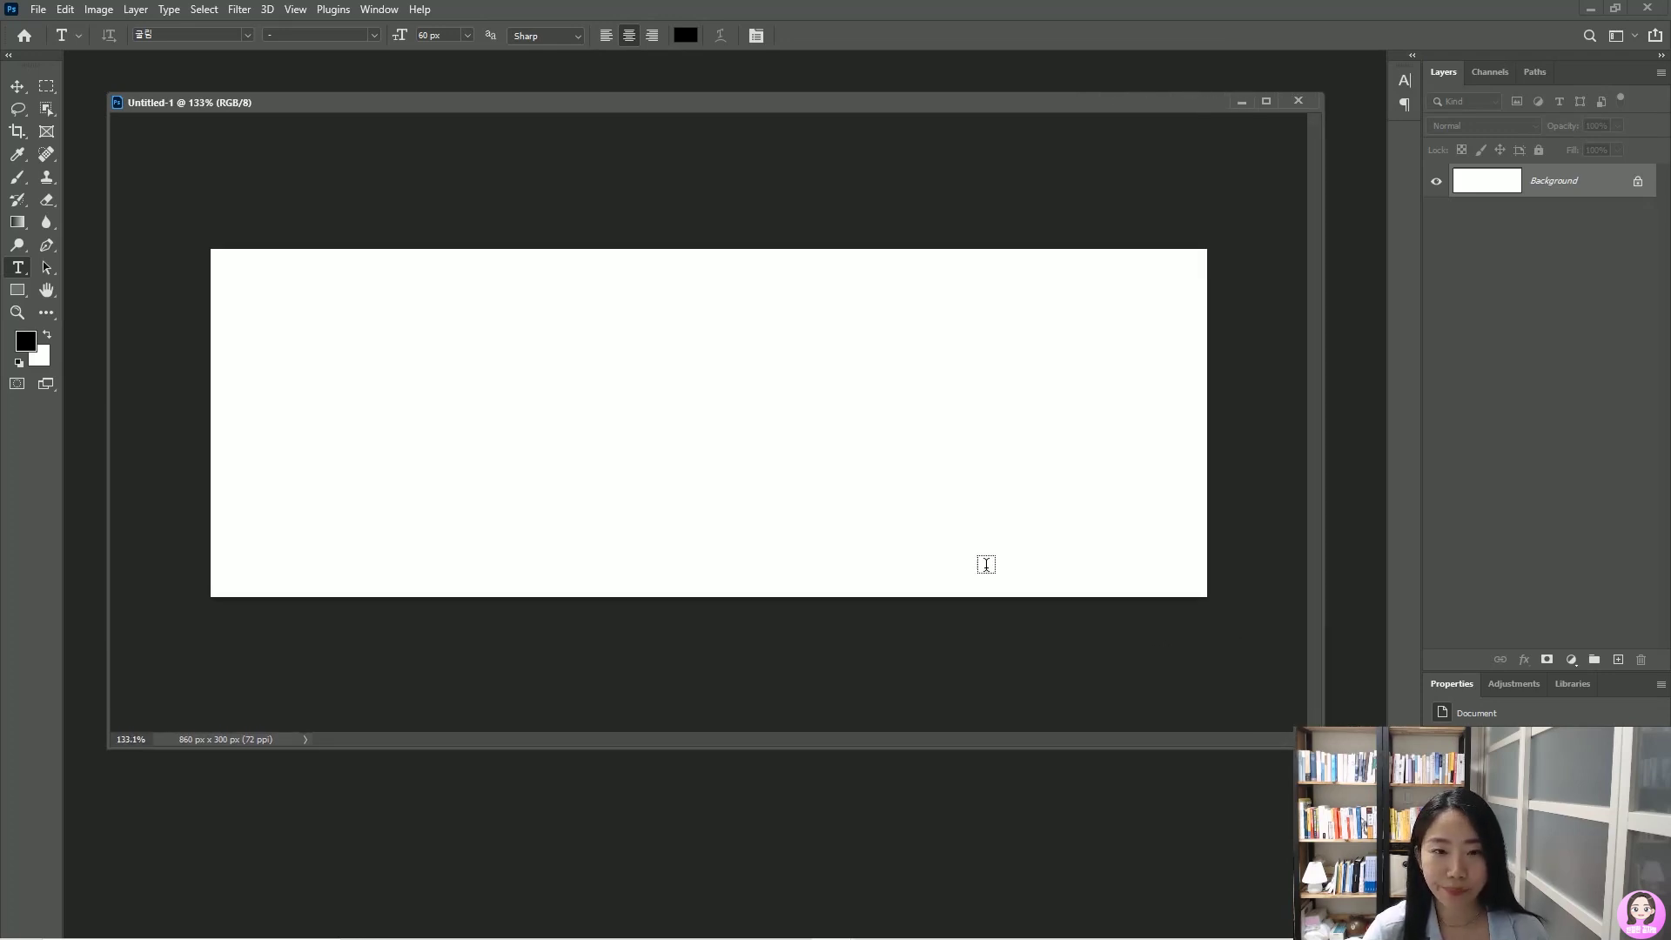
pyautogui.moveTo(430, 101); pyautogui.dragTo(419, 80)
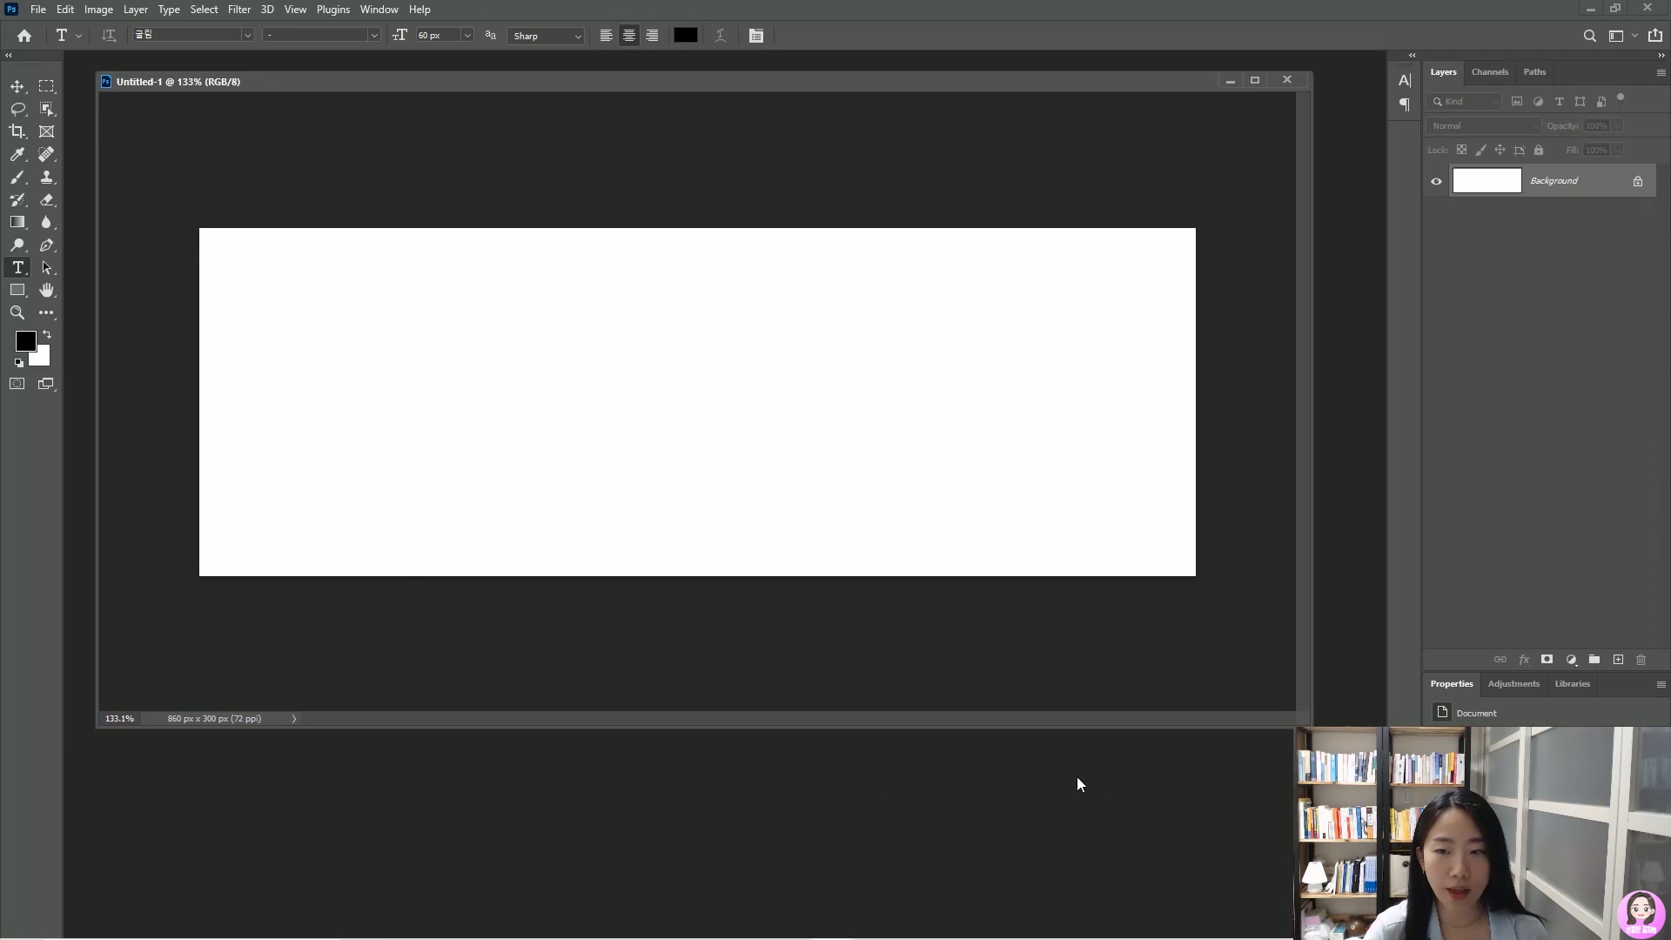
pyautogui.moveTo(1299, 718); pyautogui.dragTo(1297, 676)
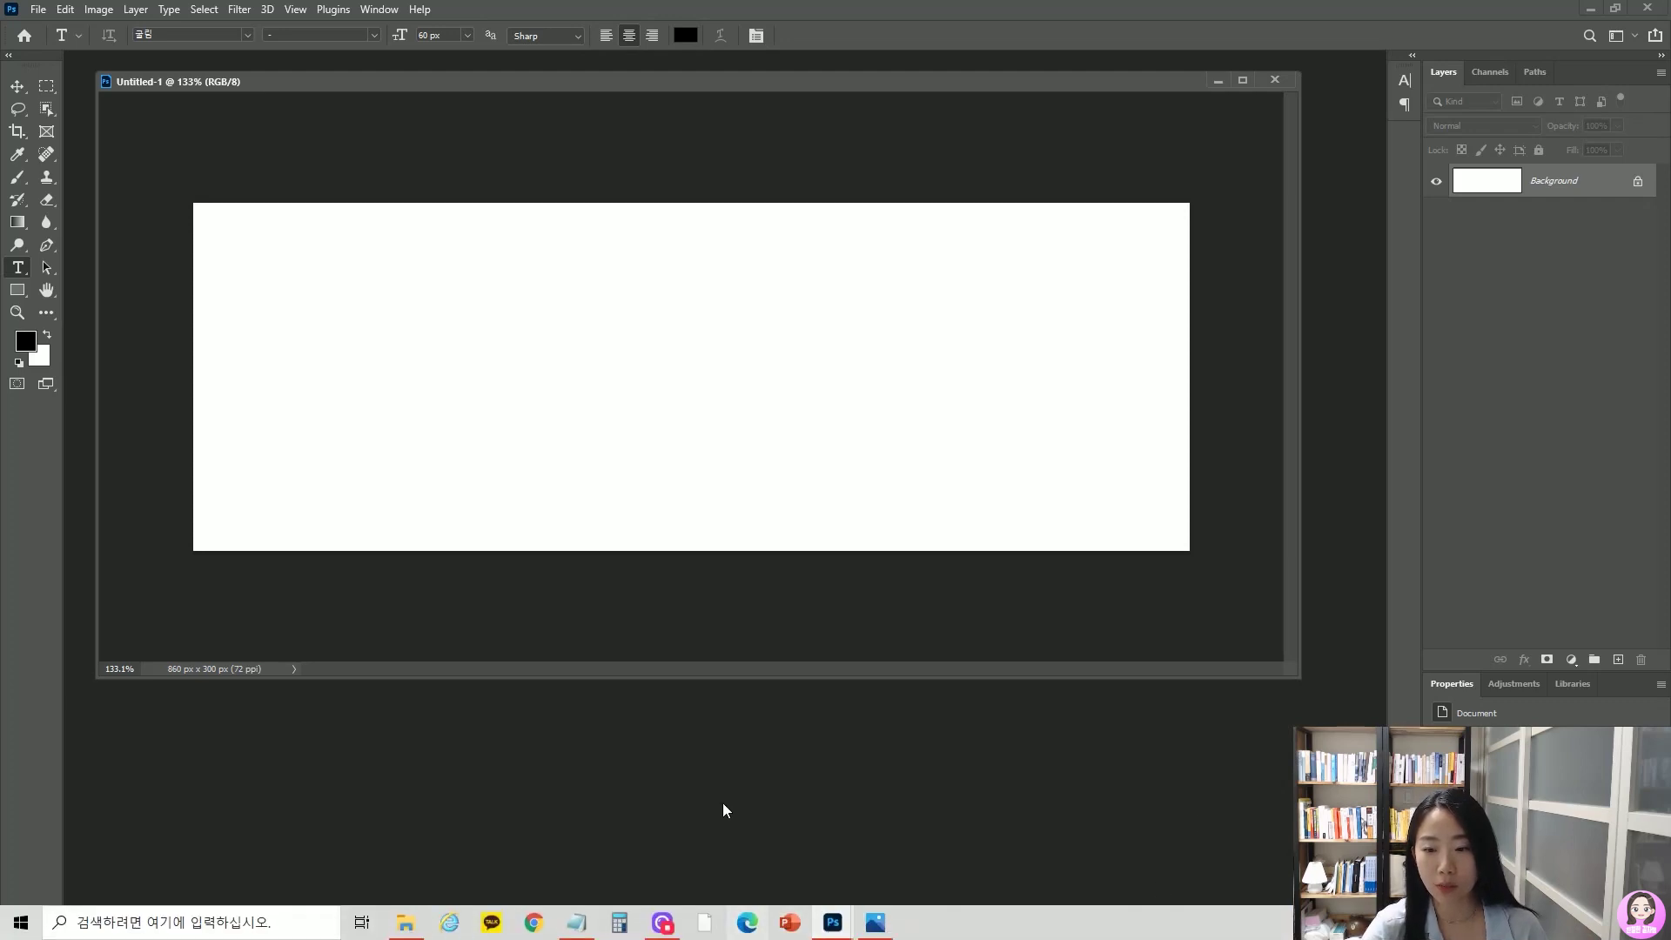
# Switch to the Photos app to view the example animation gif3.gif, and return to Photoshop
pyautogui.click(891, 930)
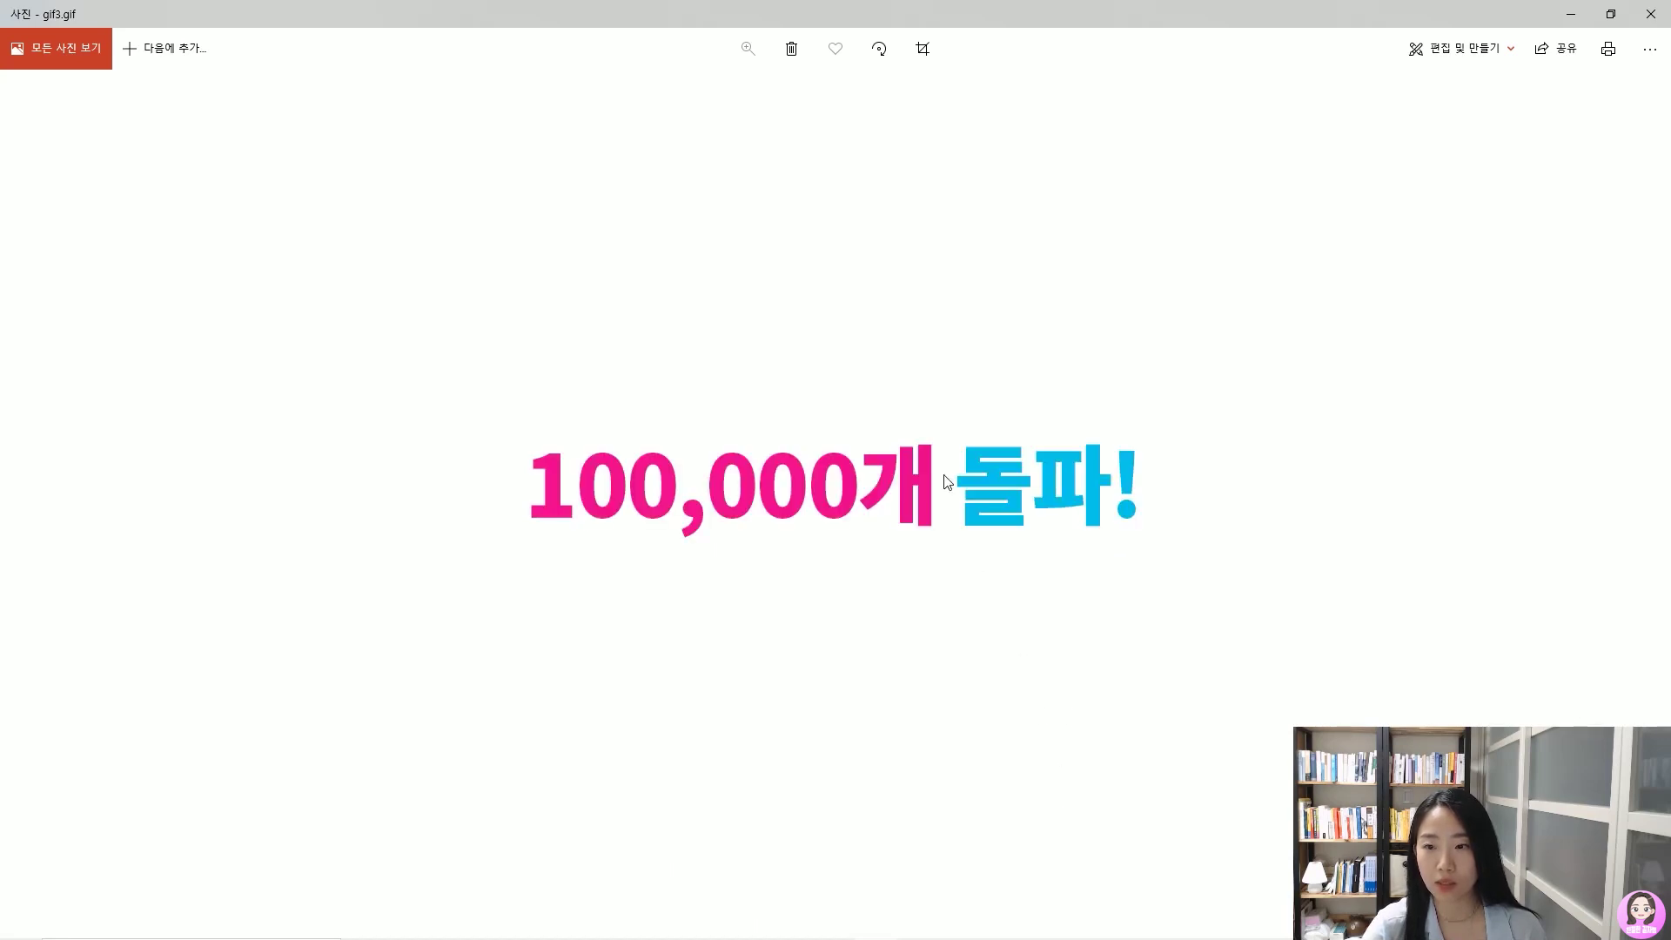
pyautogui.hotkey('alt', 'Tab')
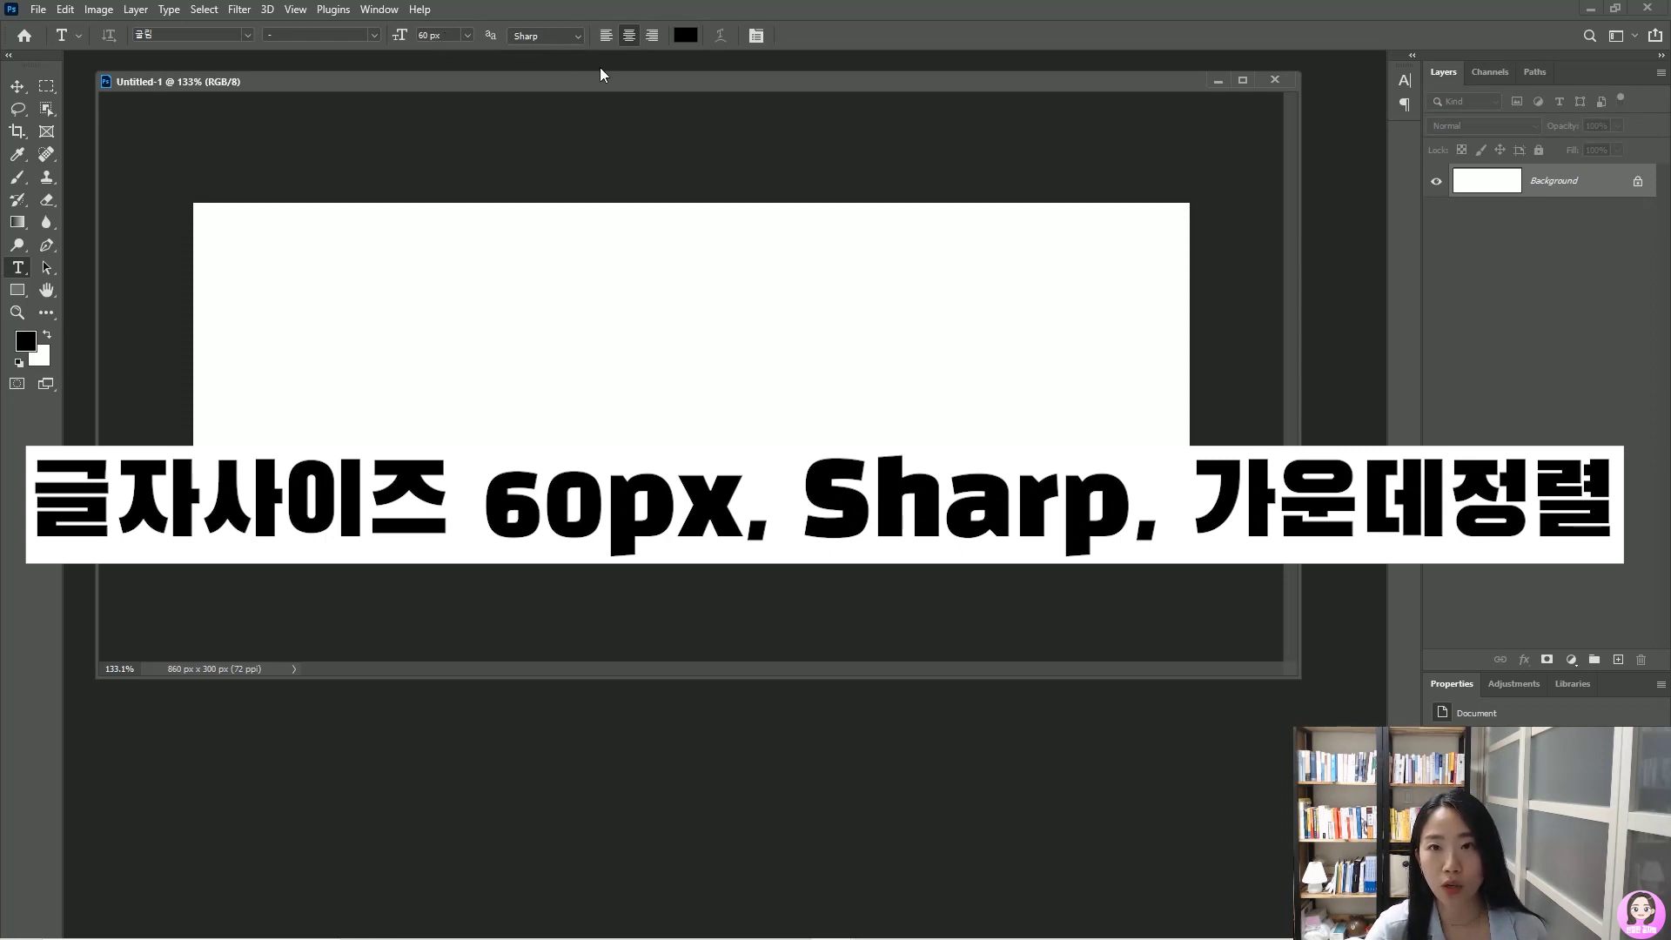
# Add the centre-aligned text "1개 돌파!" in the middle of the canvas at 60 px with Sharp anti-aliasing
pyautogui.click(631, 36)
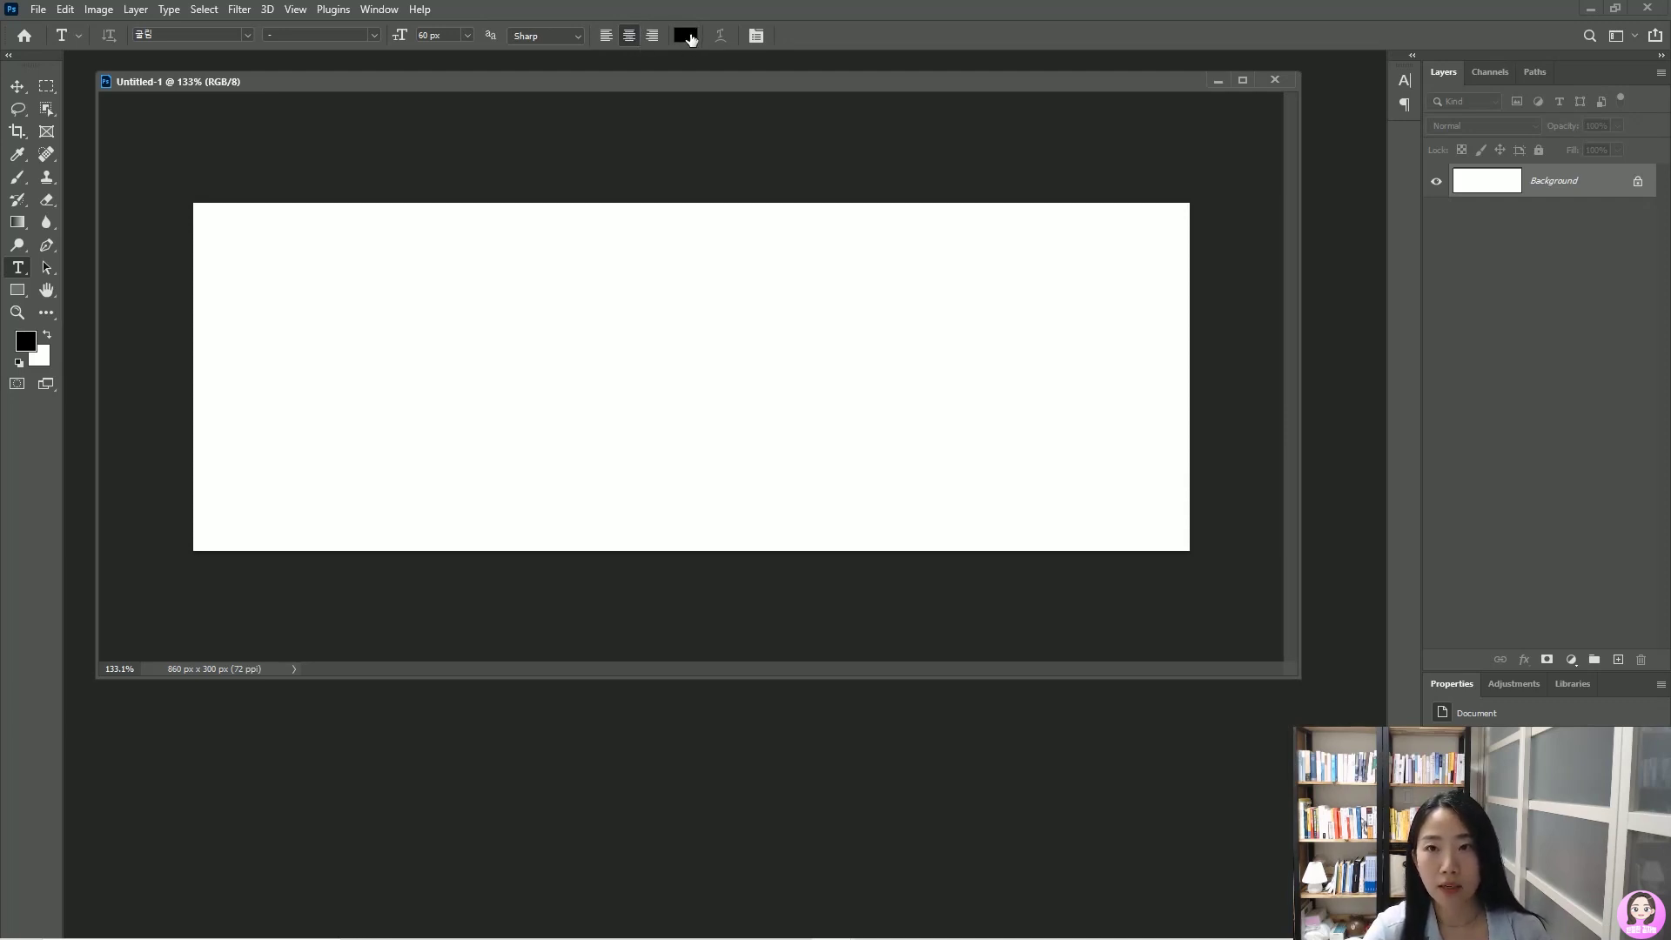
pyautogui.click(692, 366)
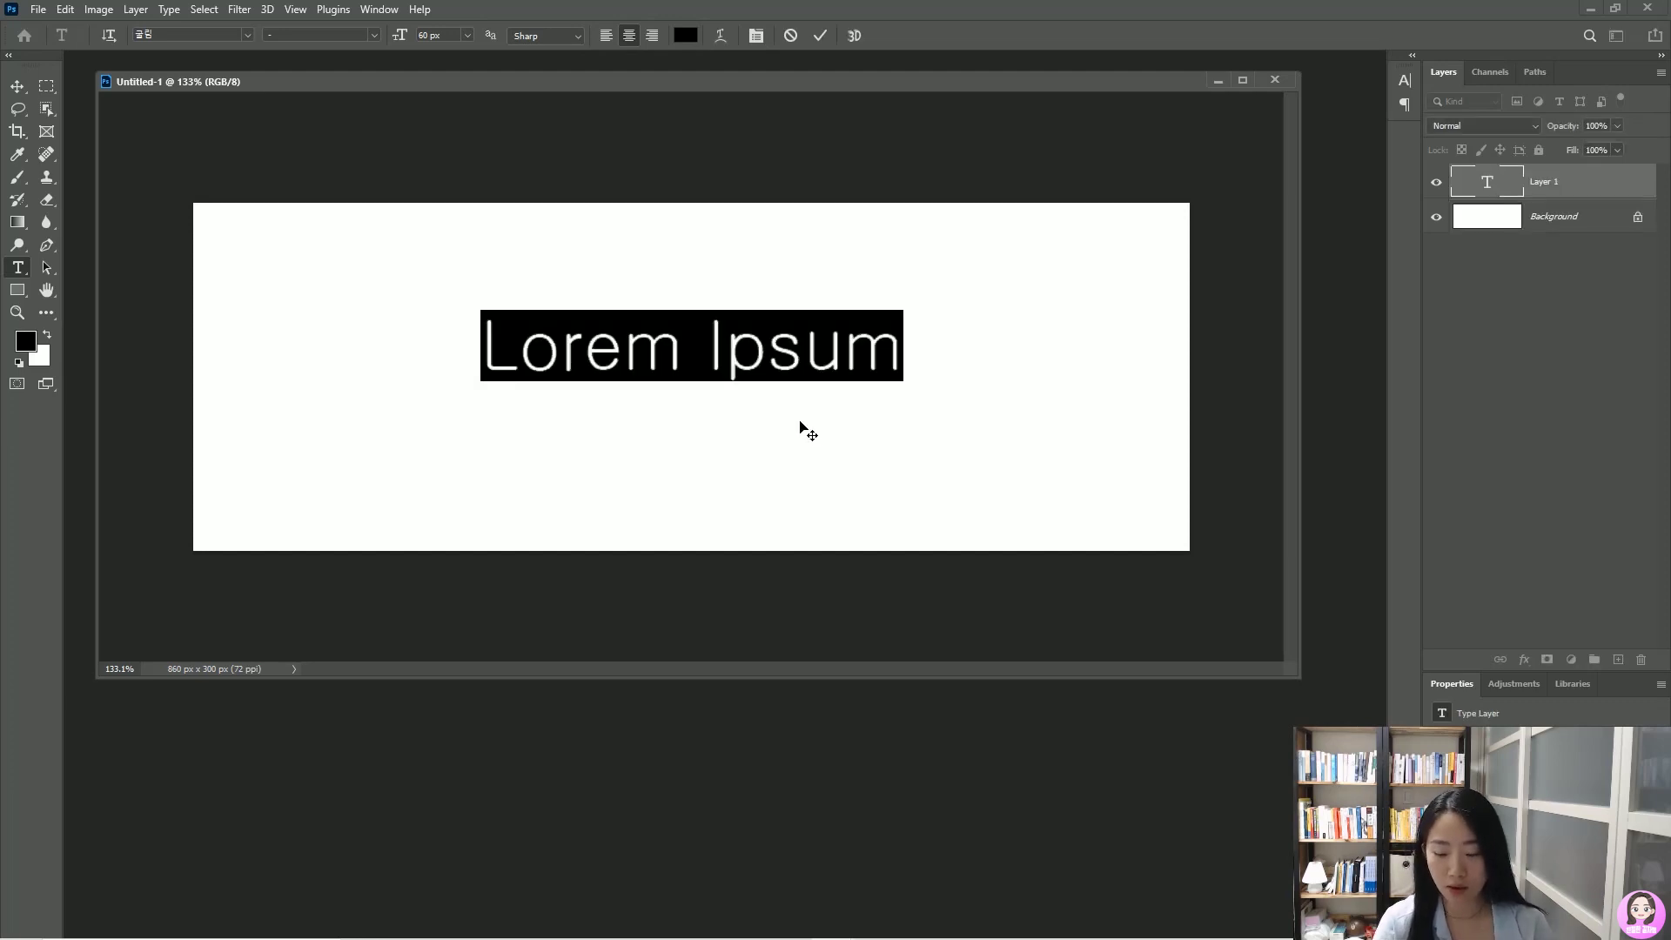
pyautogui.write('1개 ')
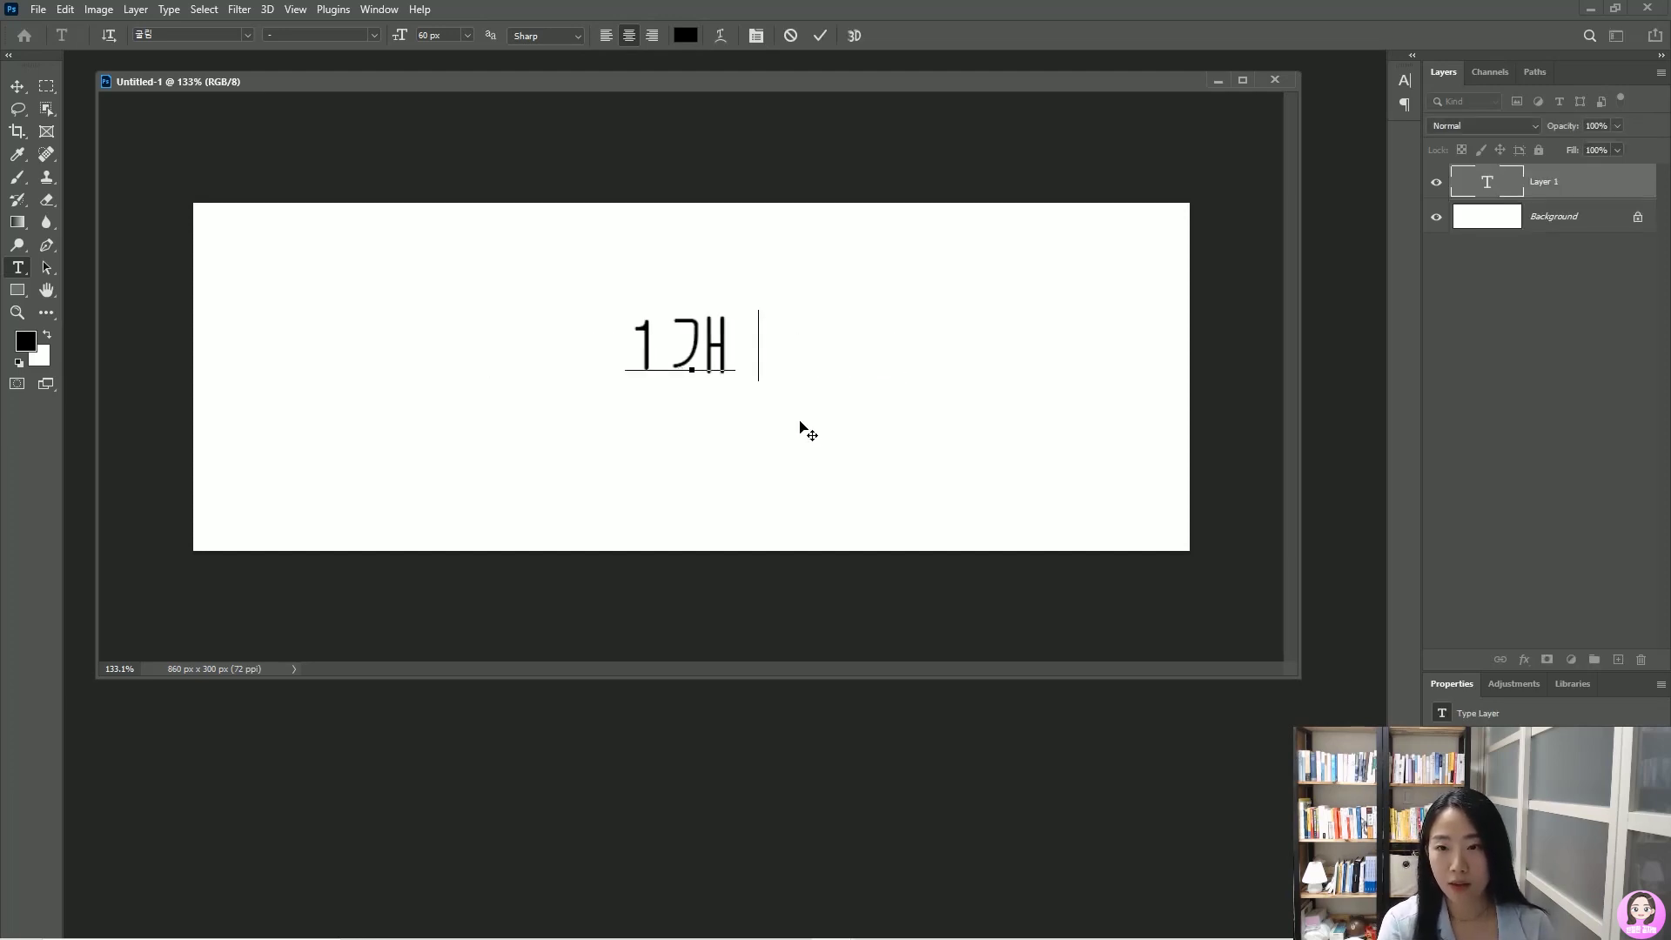
pyautogui.write('돌차')
pyautogui.press('BackSpace')
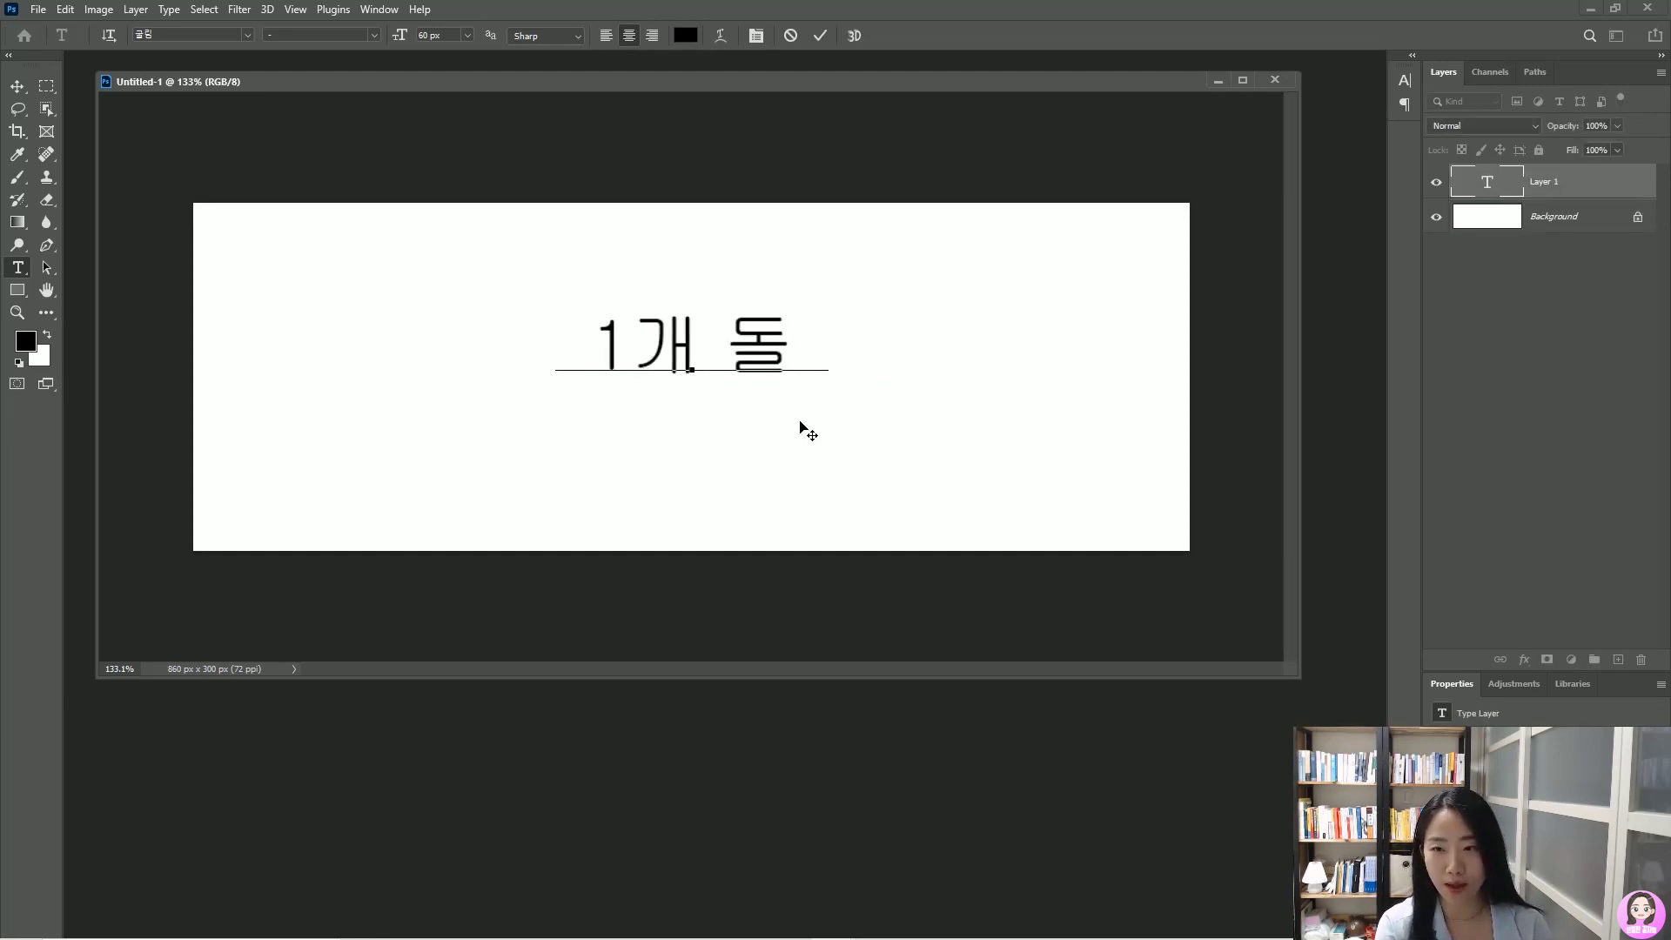
pyautogui.write('파!')
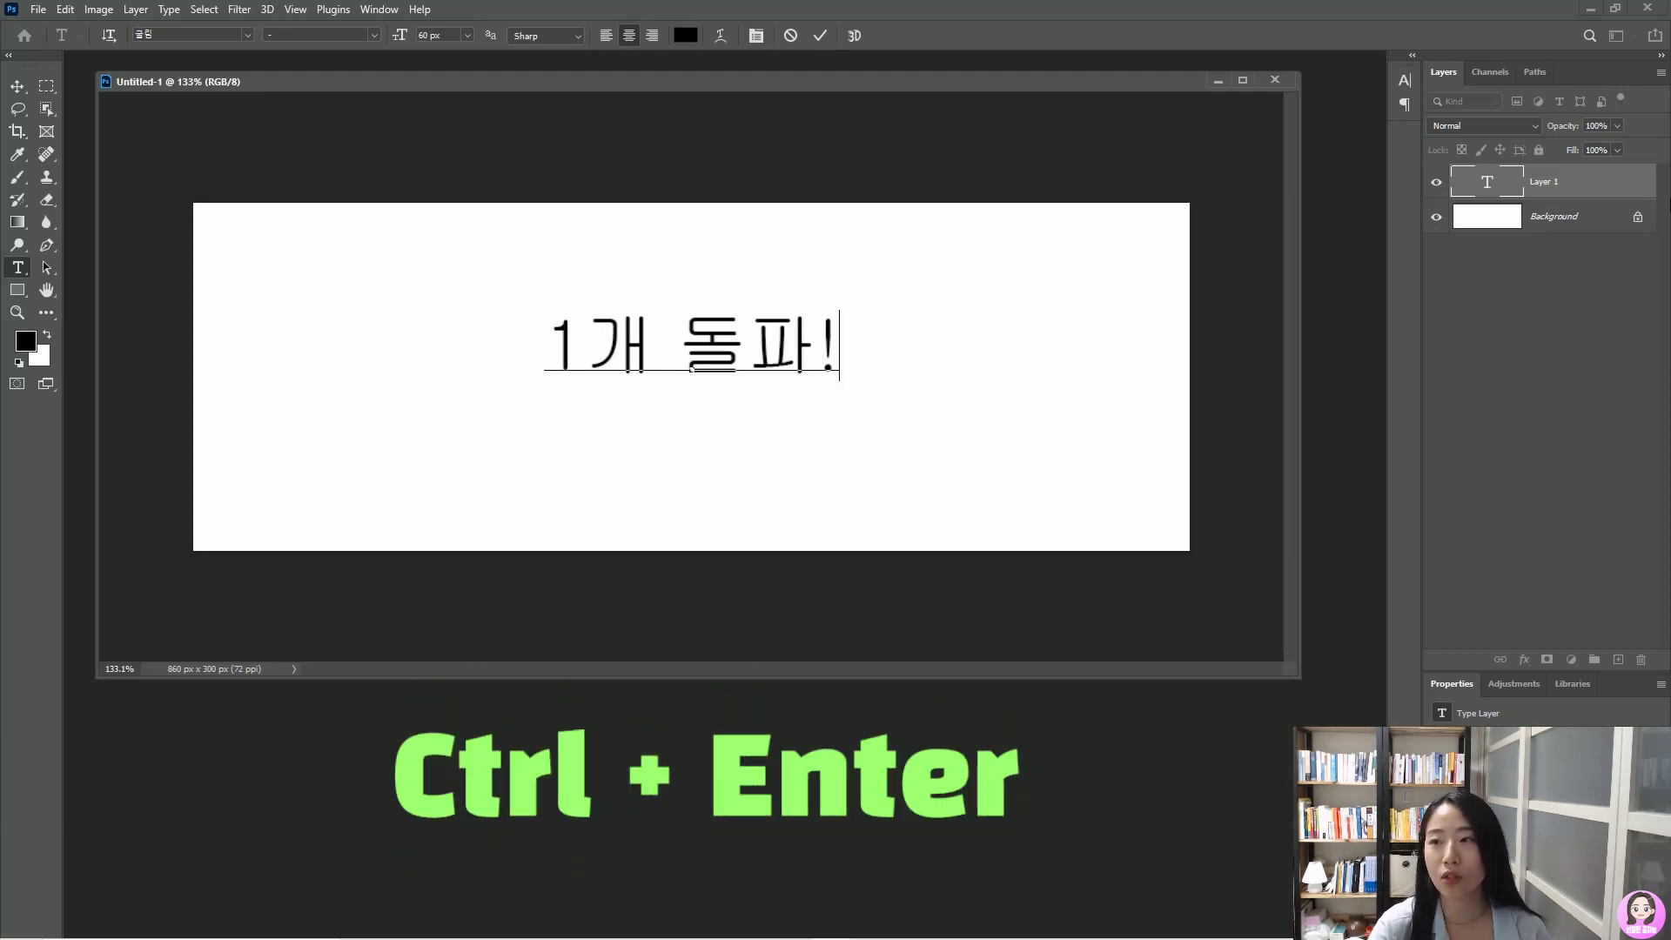
pyautogui.hotkey('ctrl', 'Return')
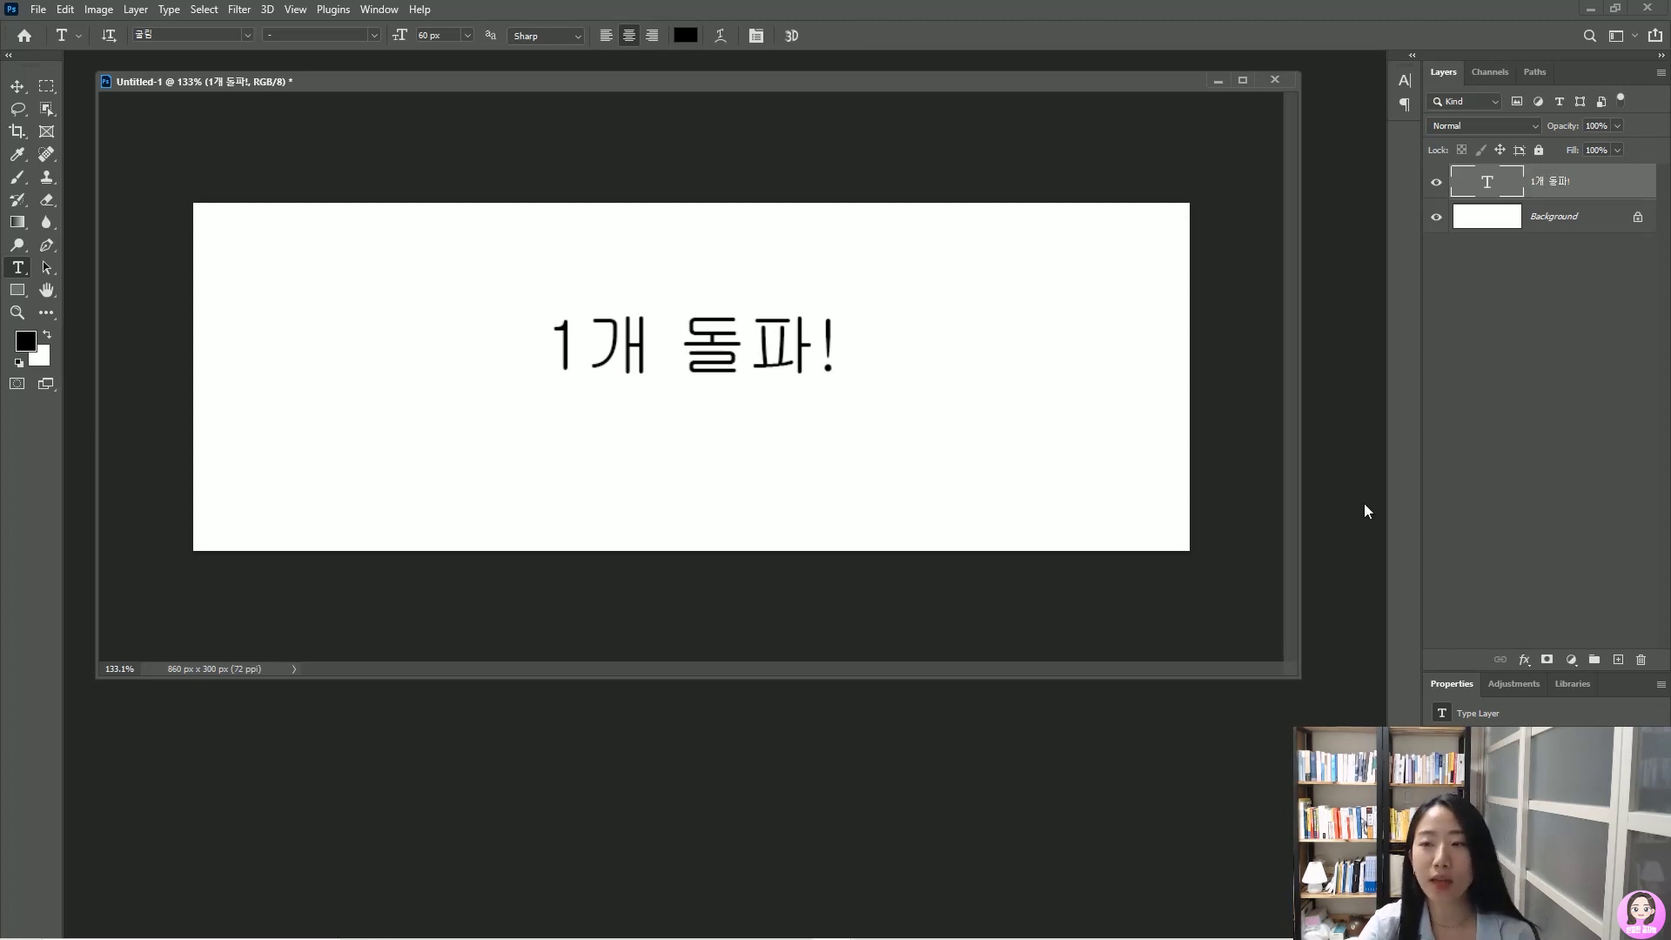
# Narrow the document window and display the Character settings beside it
pyautogui.moveTo(1296, 675); pyautogui.dragTo(1113, 680)
pyautogui.scroll(-1, 841, 495)
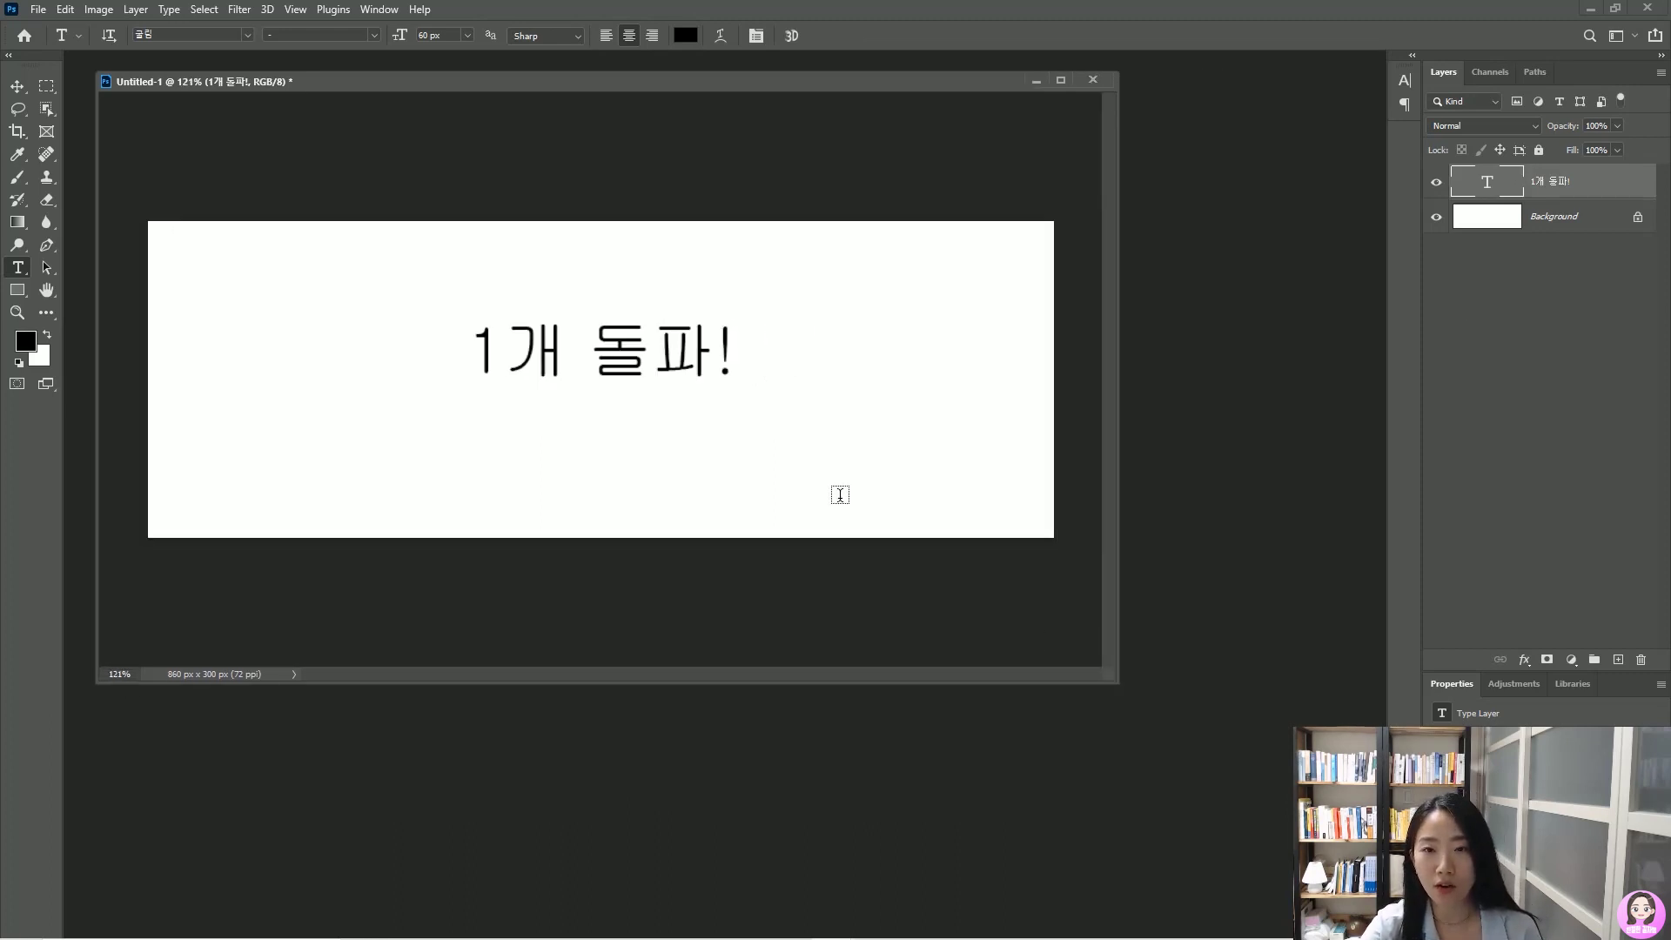
pyautogui.click(1402, 82)
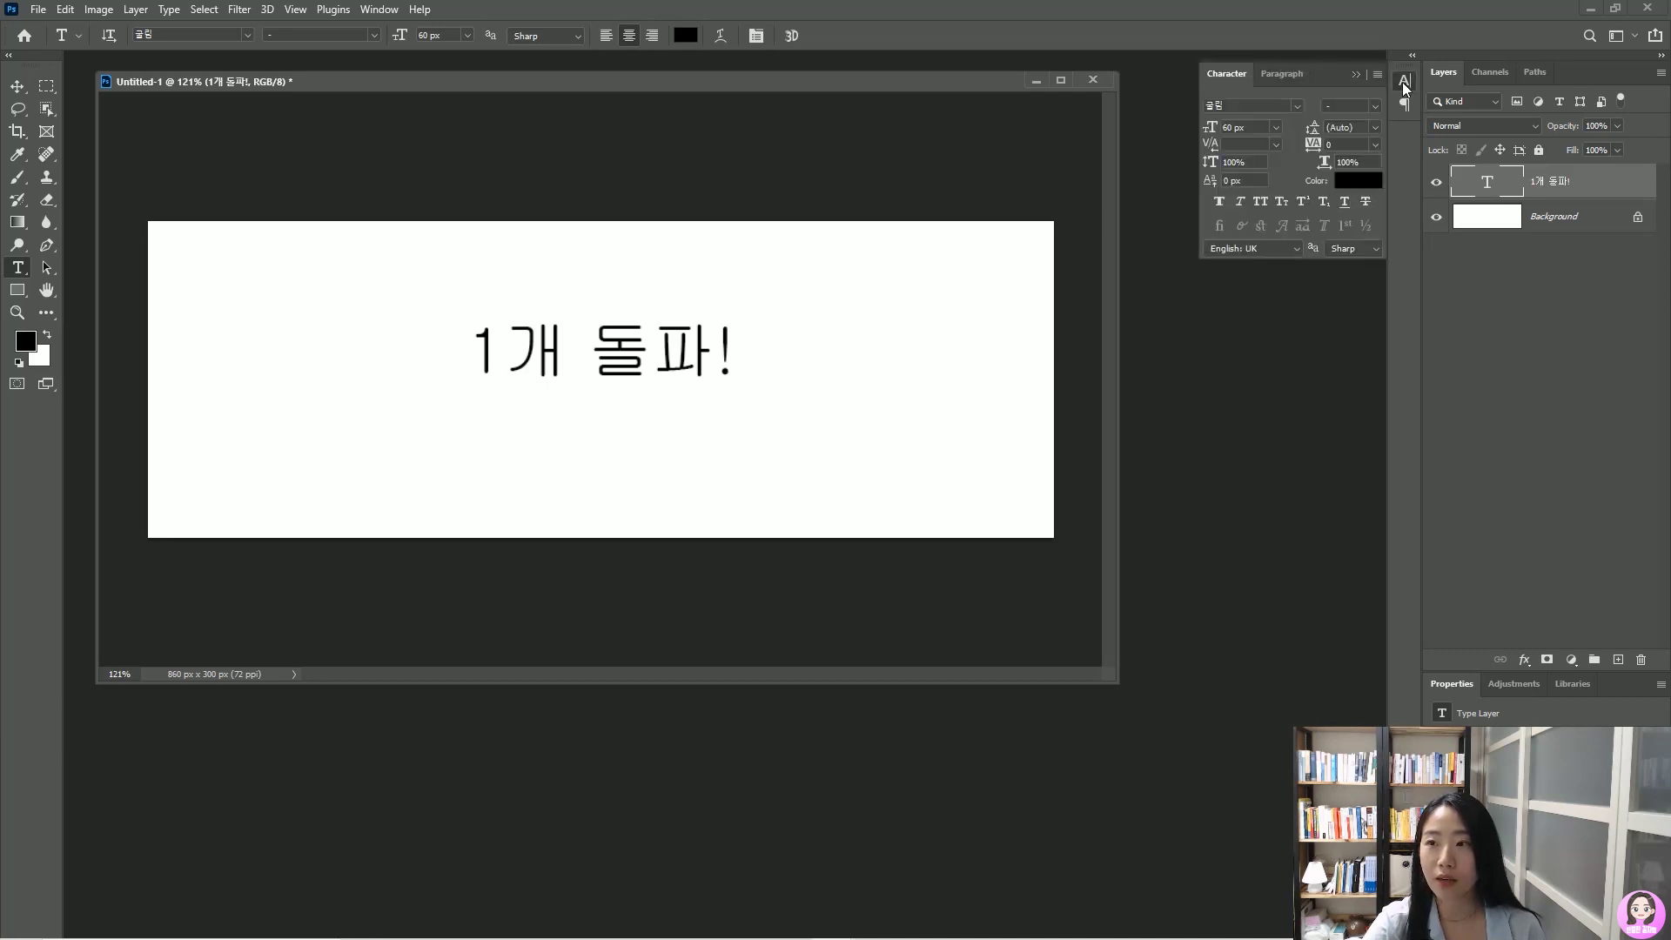
pyautogui.click(1280, 75)
pyautogui.click(1229, 73)
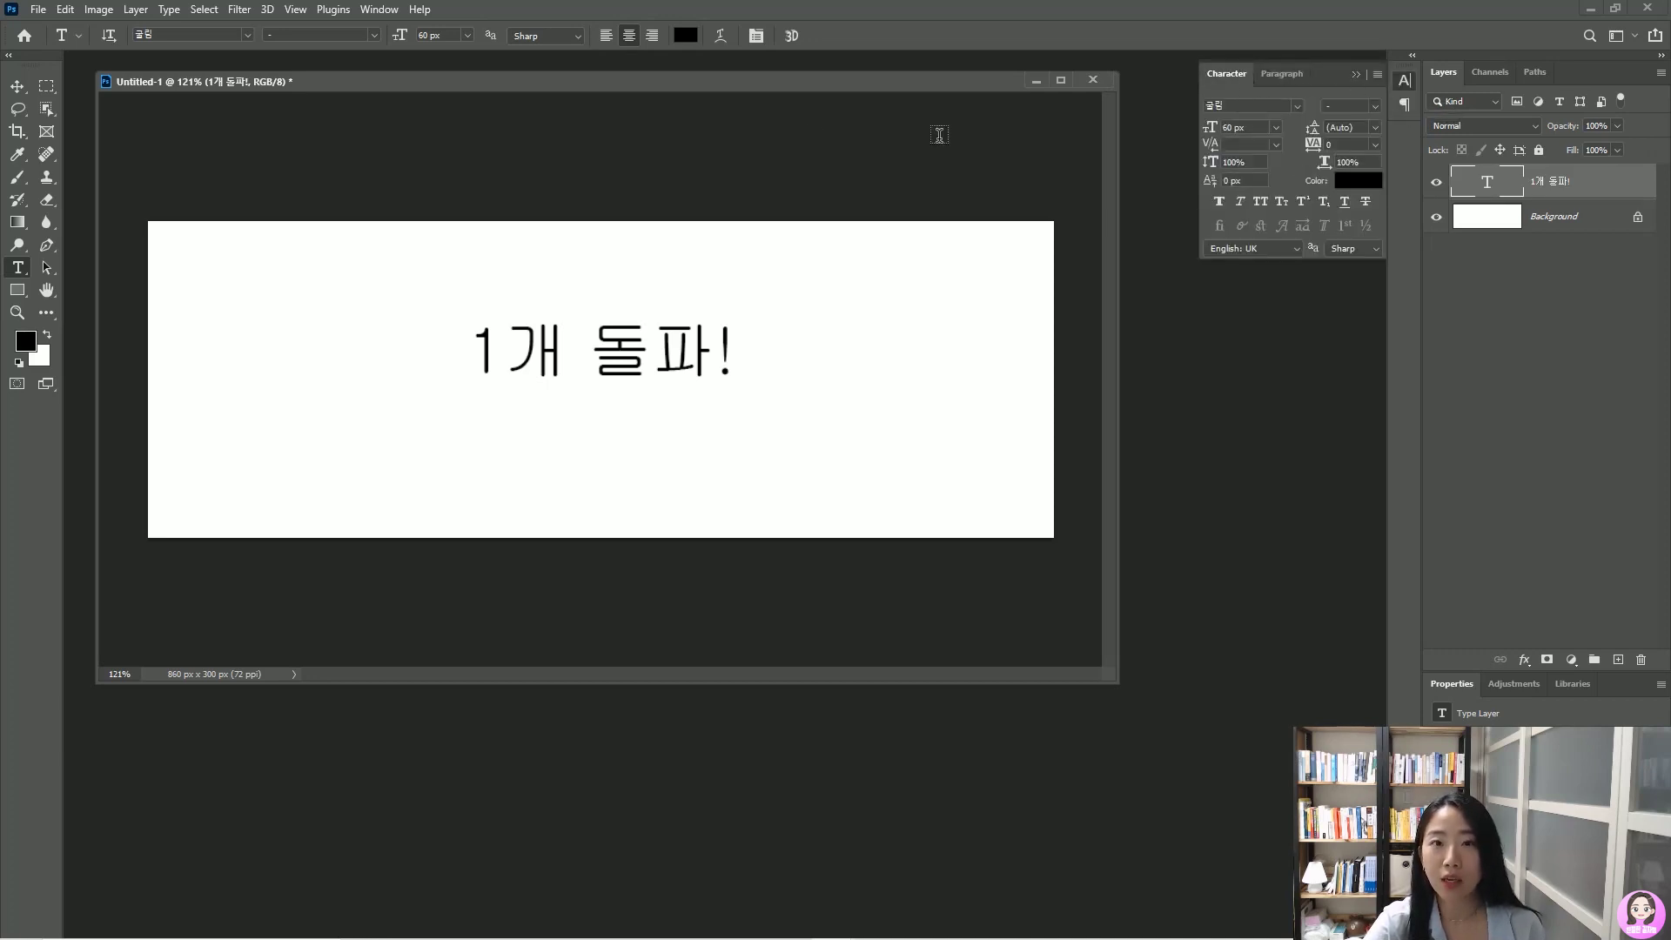
pyautogui.click(380, 12)
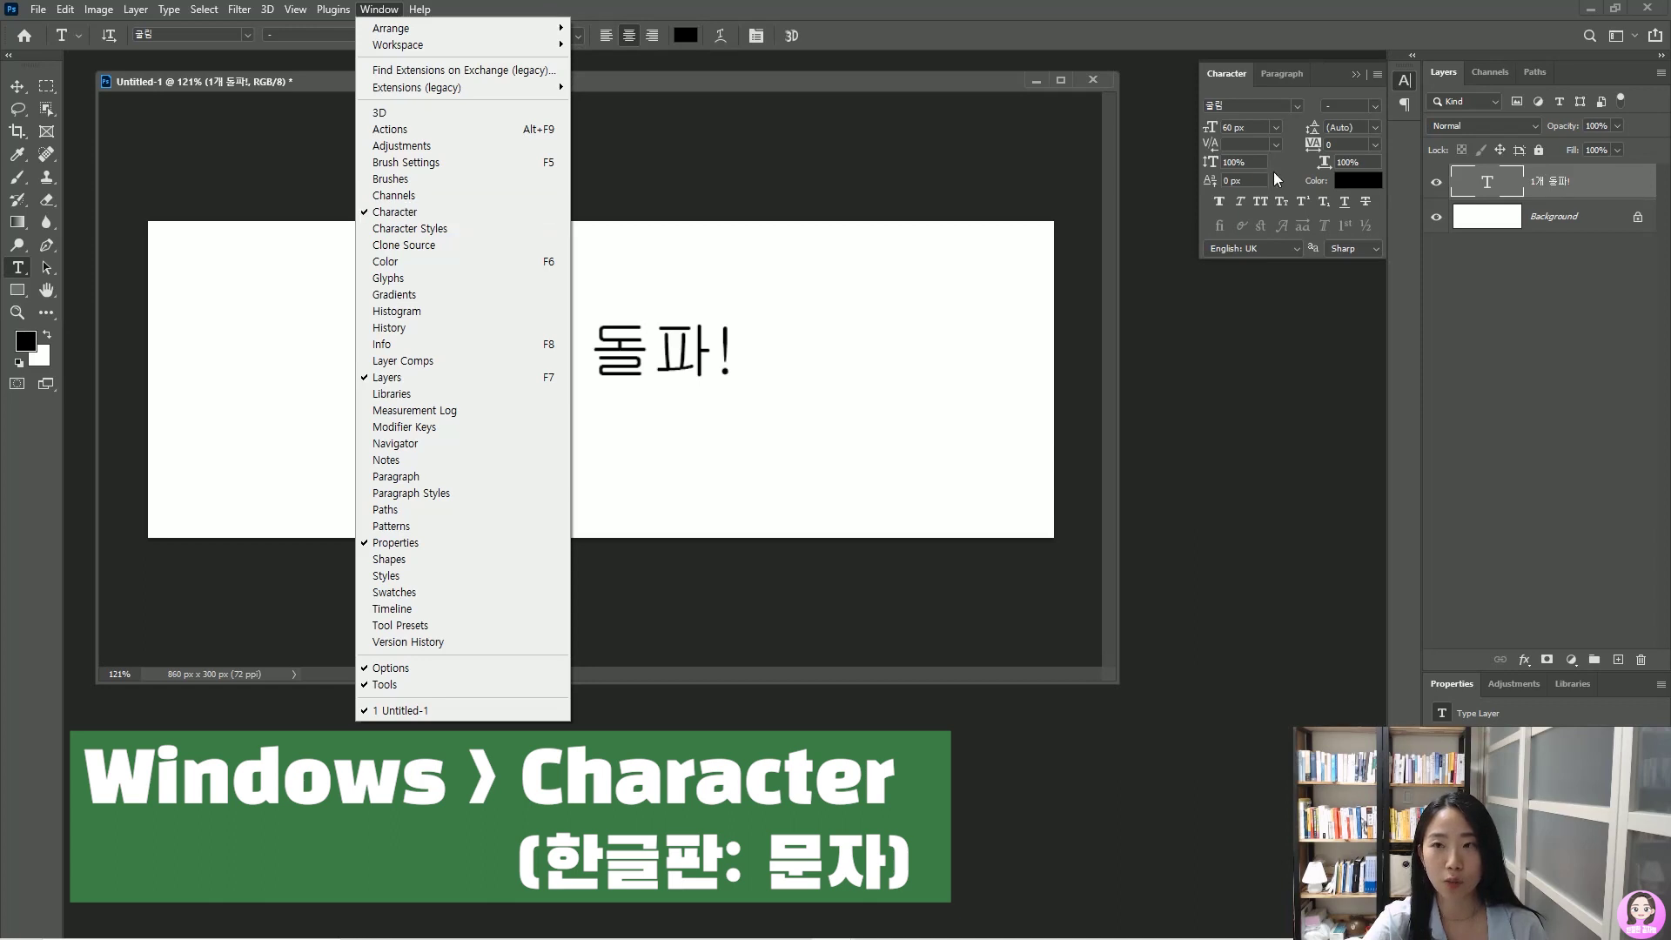
pyautogui.click(1253, 80)
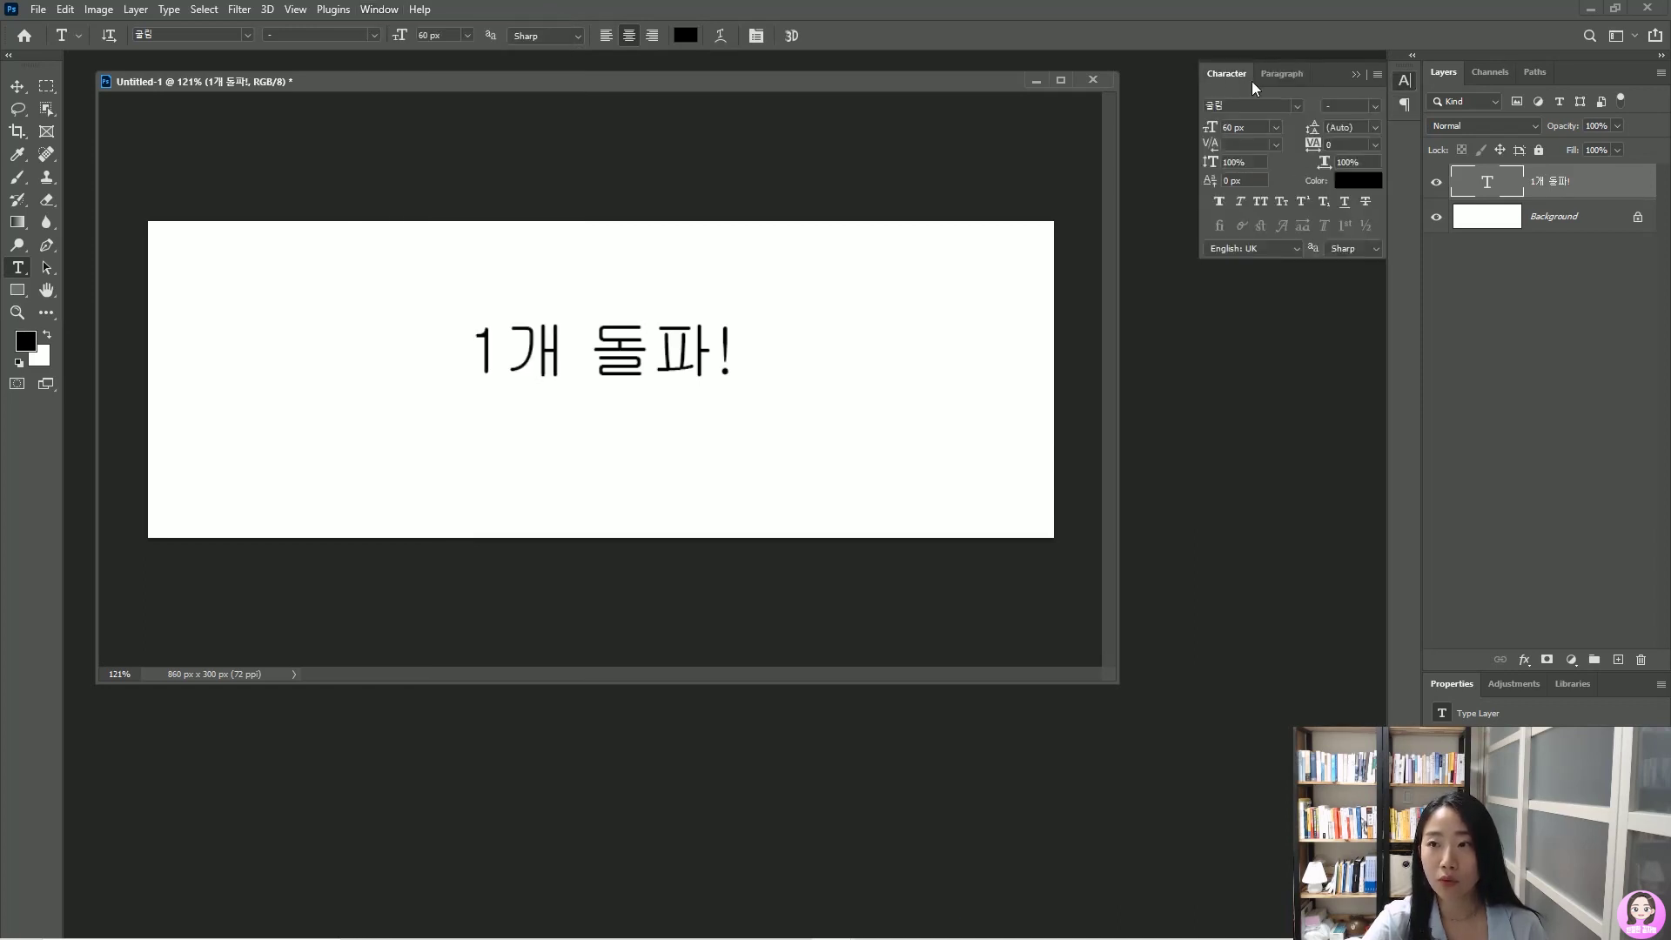
# Change the font of the "1개 돌파!" text to 배달의민족 도현
pyautogui.click(1299, 106)
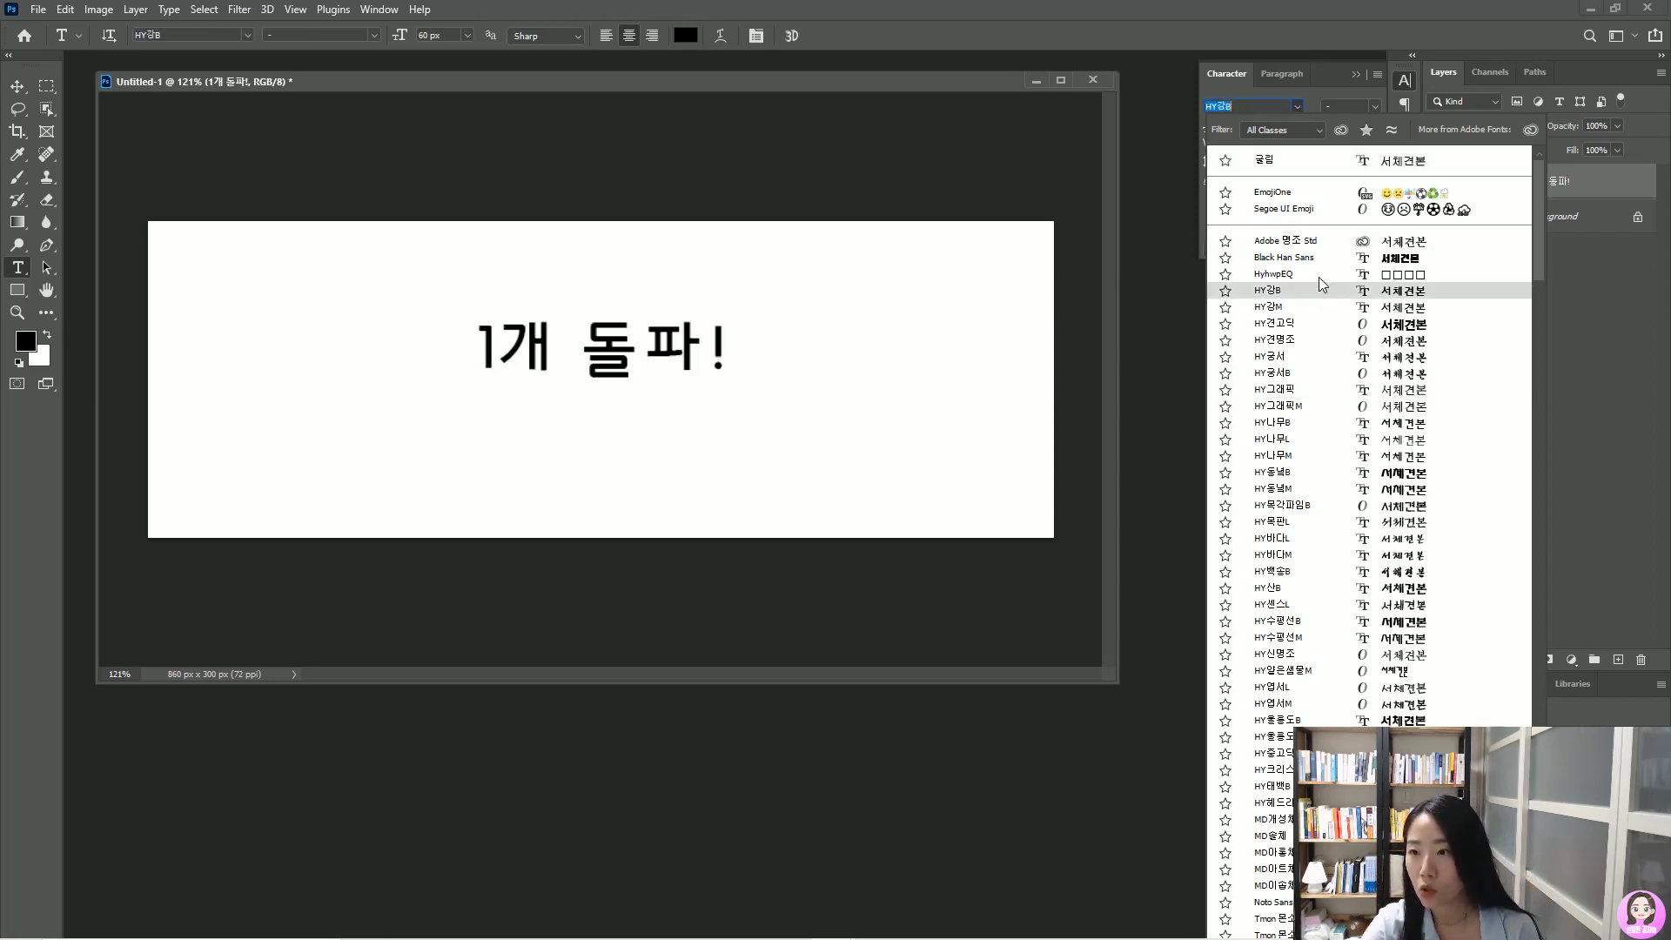
pyautogui.scroll(-10, 1320, 435)
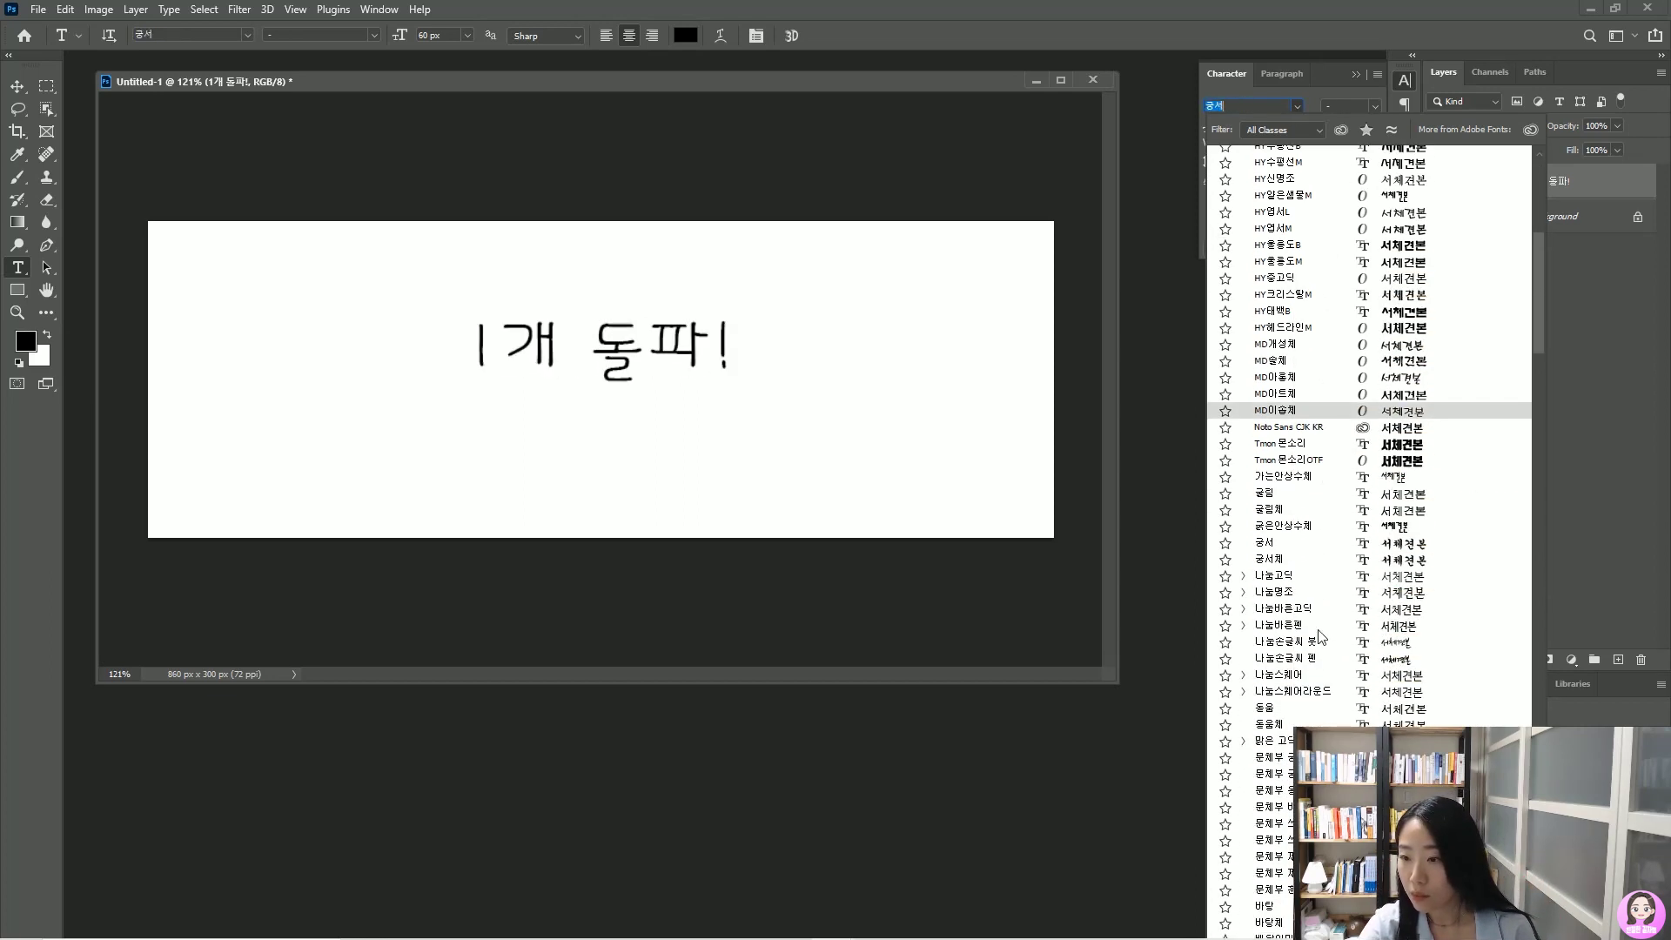
pyautogui.scroll(-3, 1321, 636)
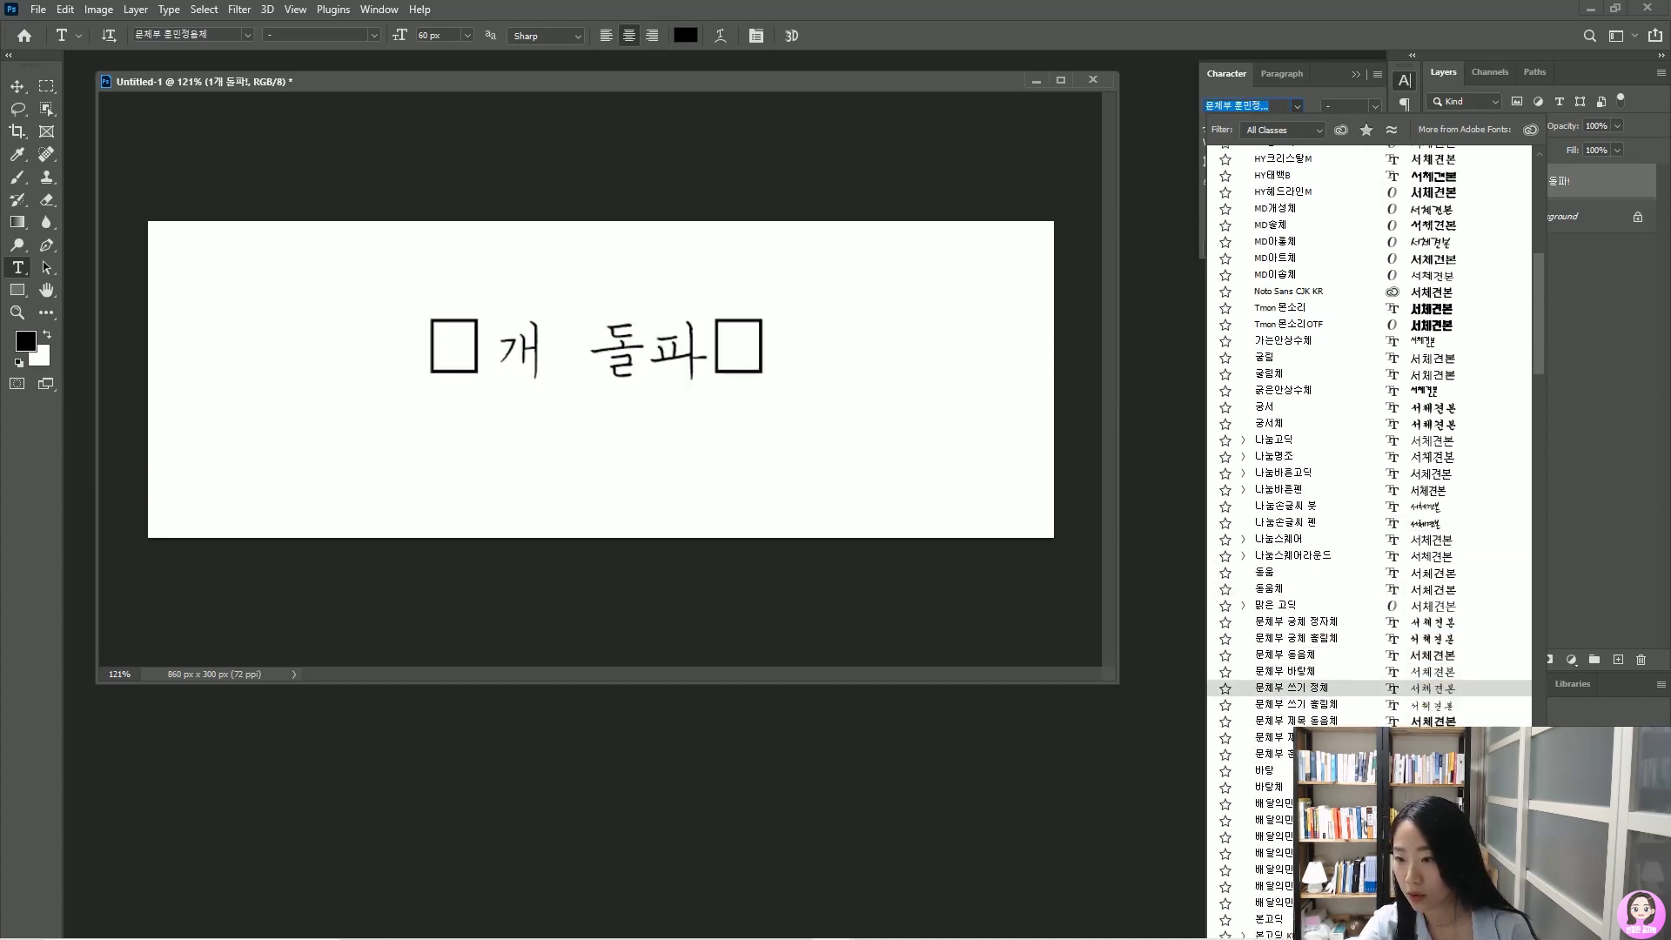
pyautogui.scroll(-1, 1270, 687)
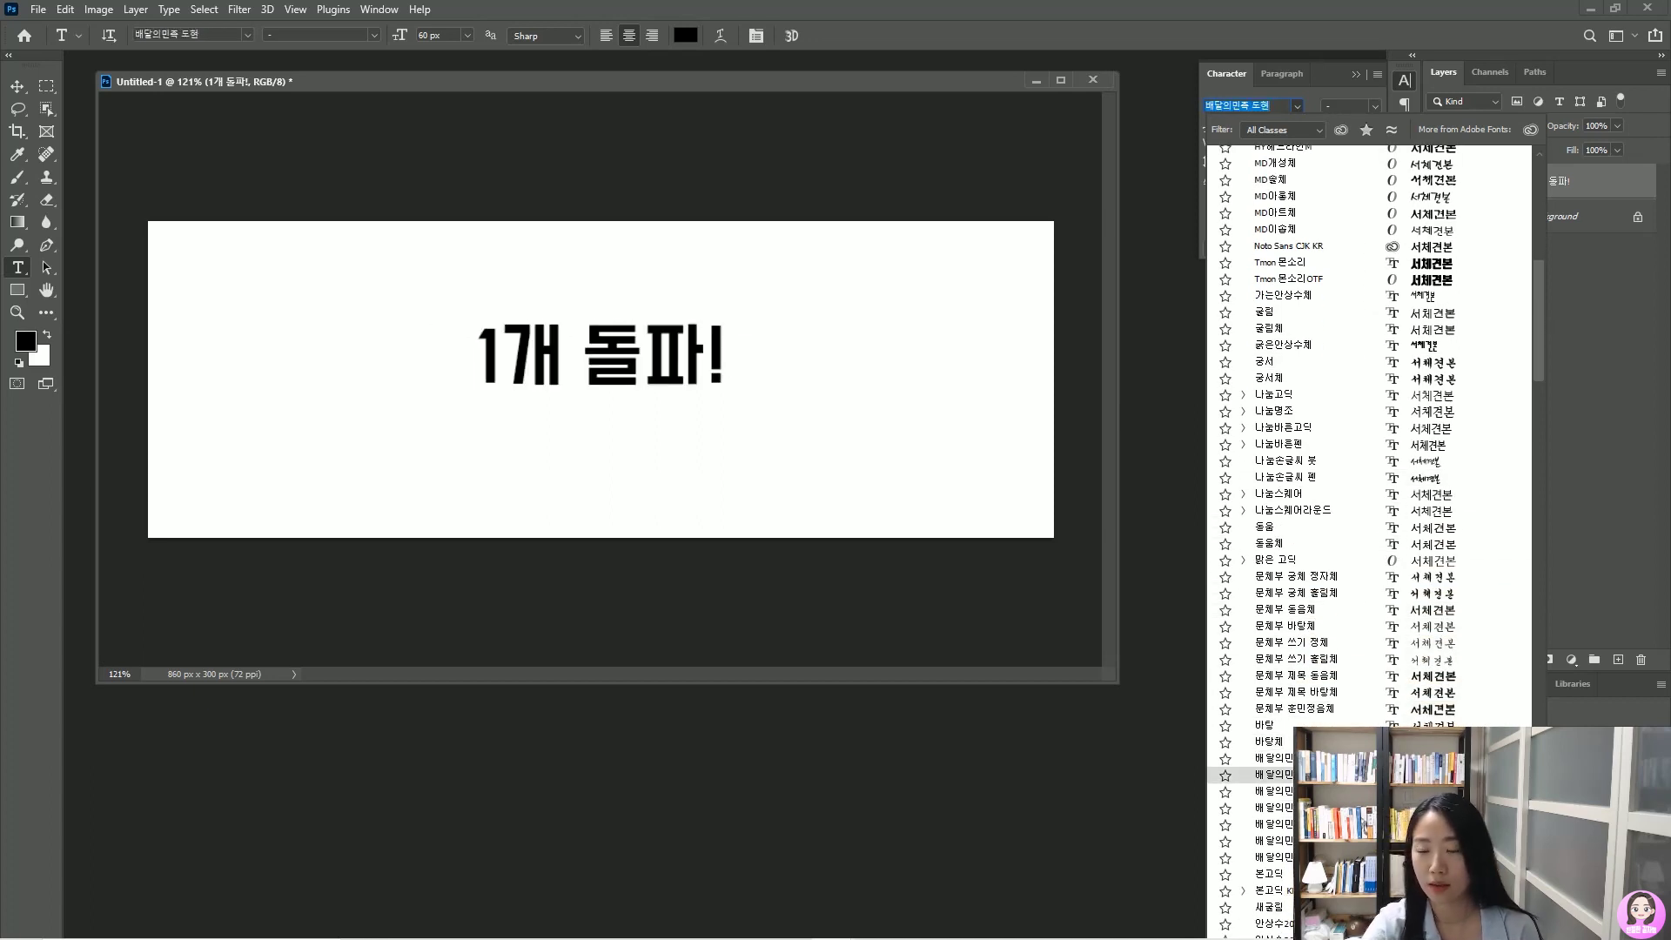
pyautogui.click(1275, 774)
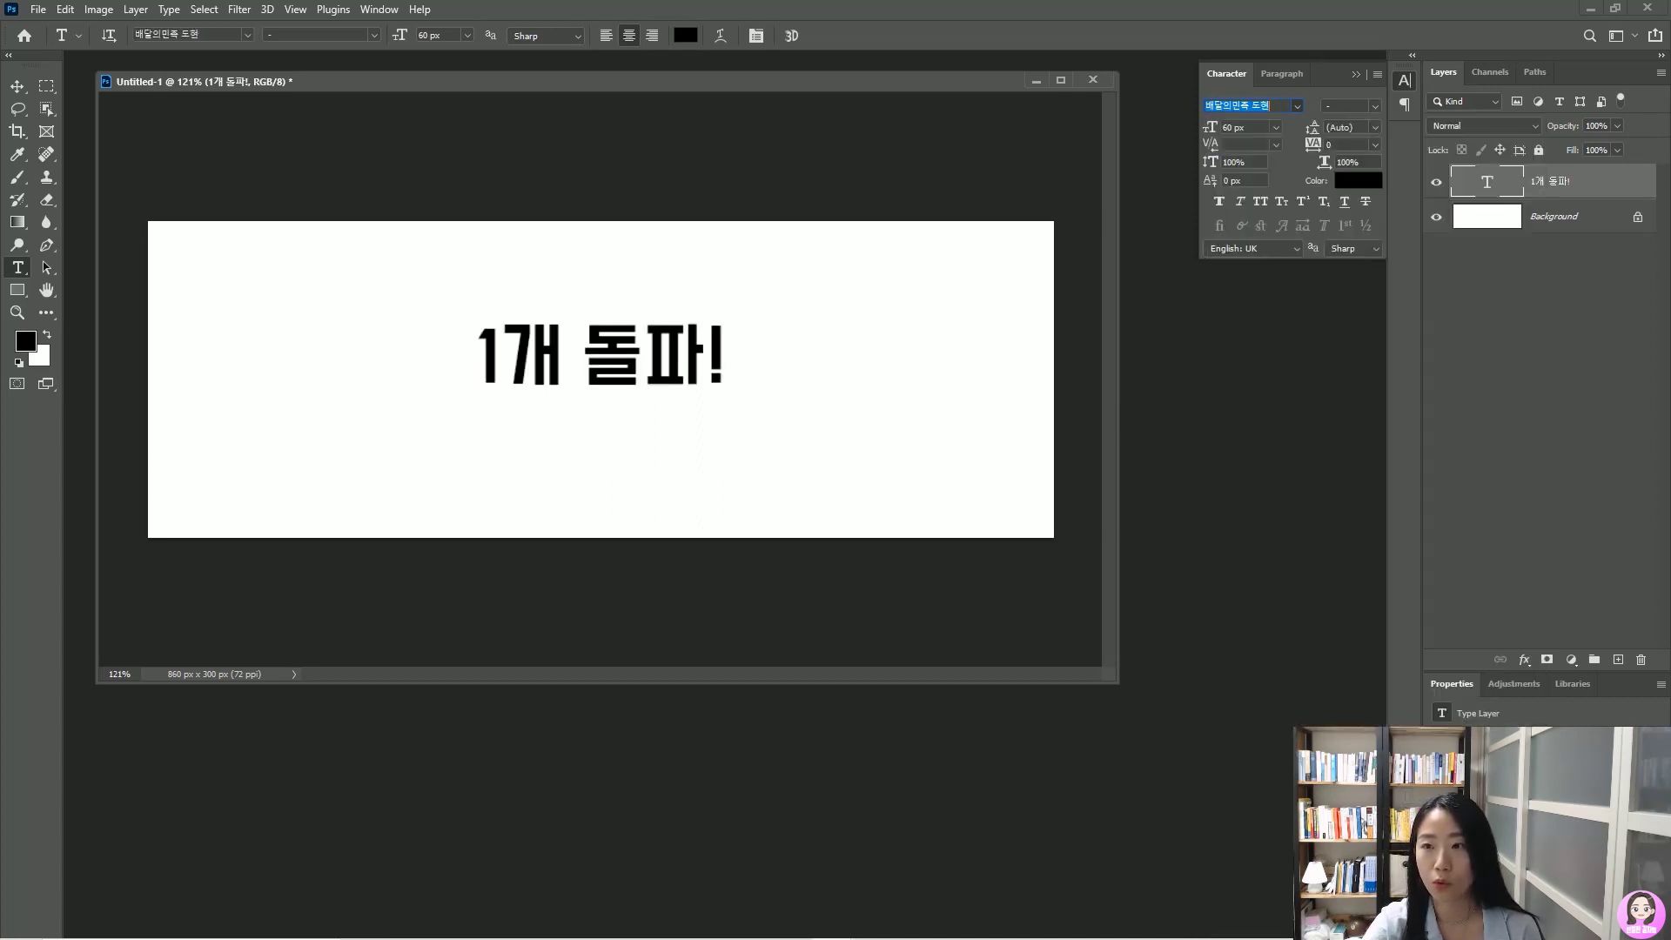
# Set the font size of the "1개 돌파!" text to 80 px
pyautogui.click(1277, 127)
pyautogui.click(1262, 348)
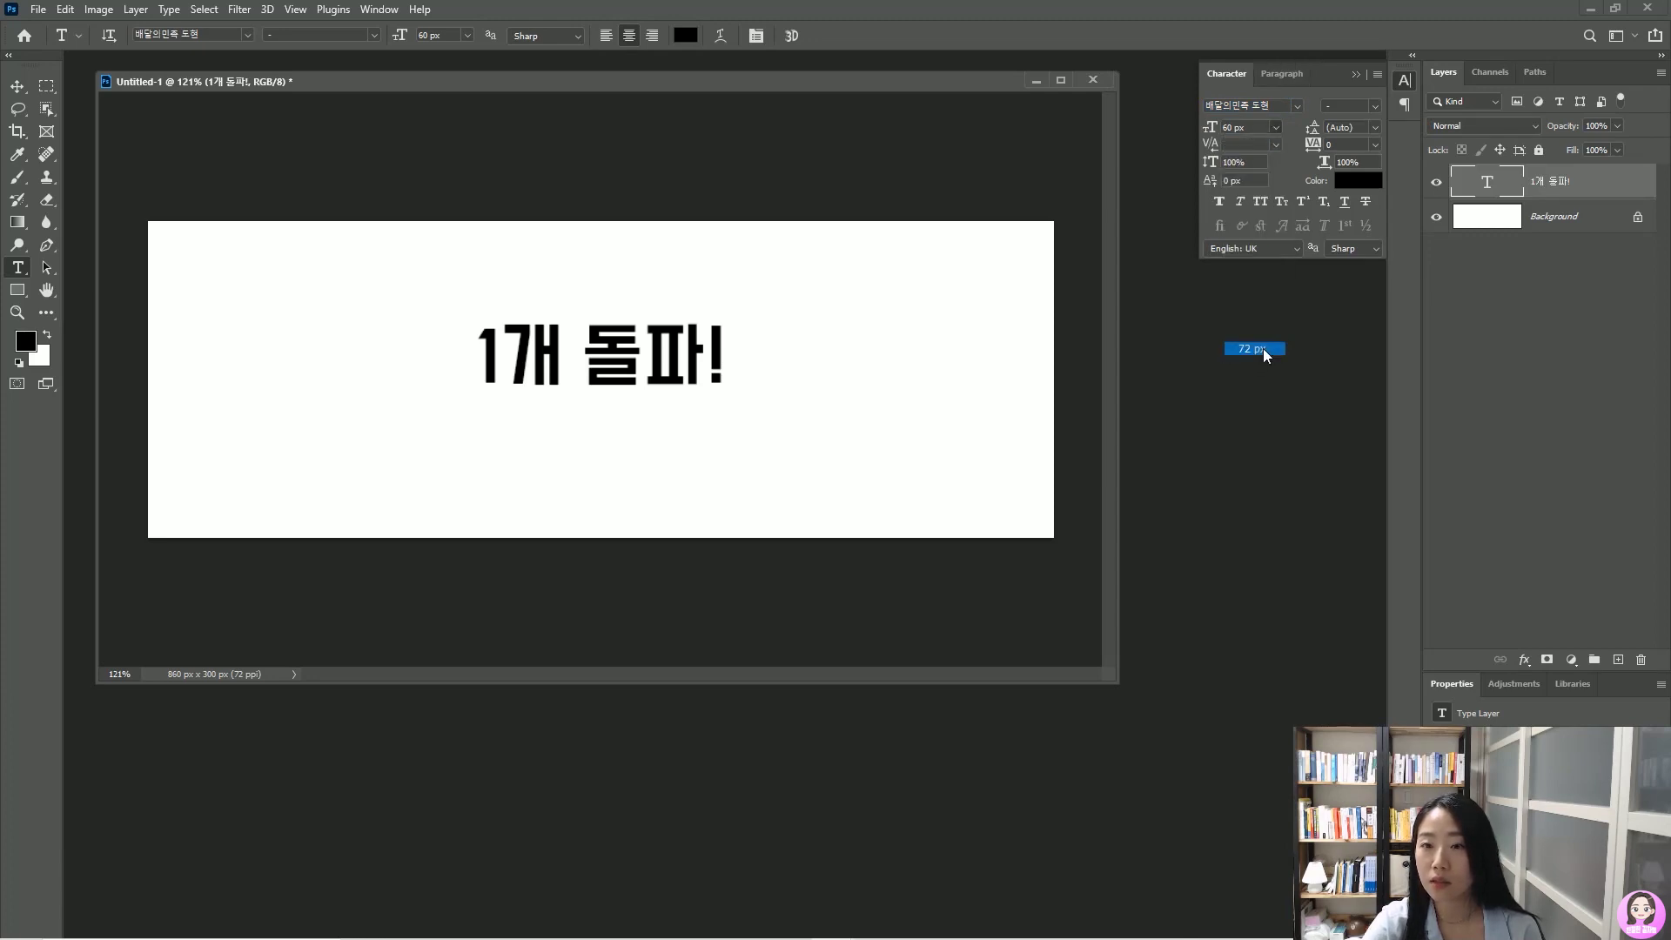
pyautogui.click(1265, 129)
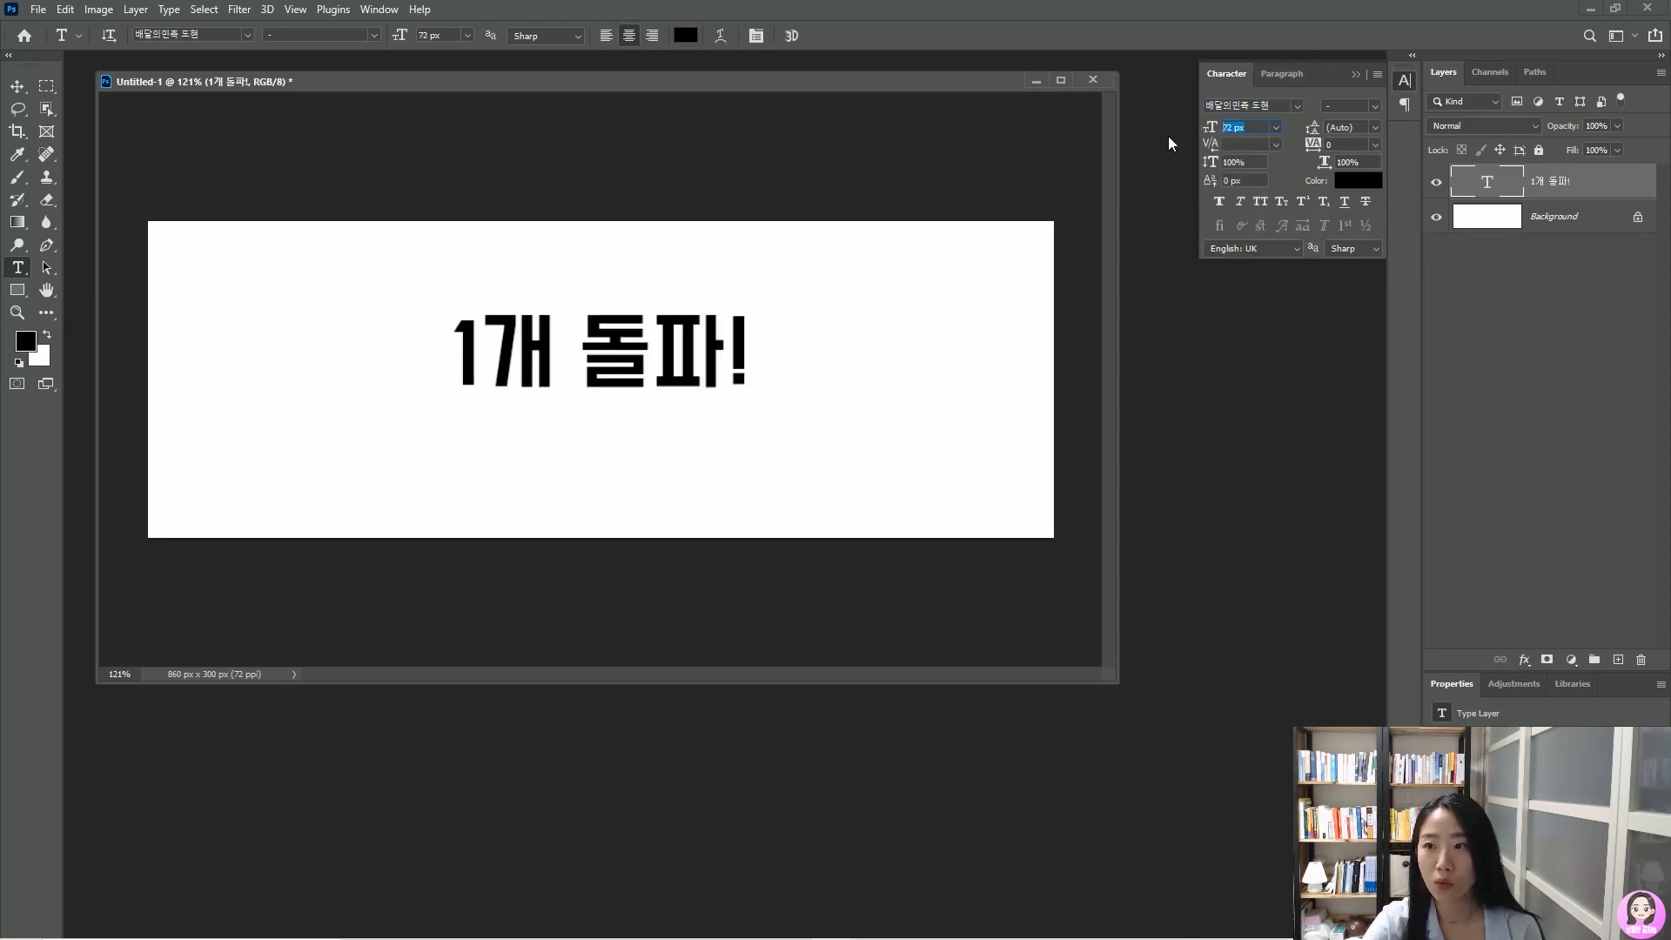
pyautogui.write('80')
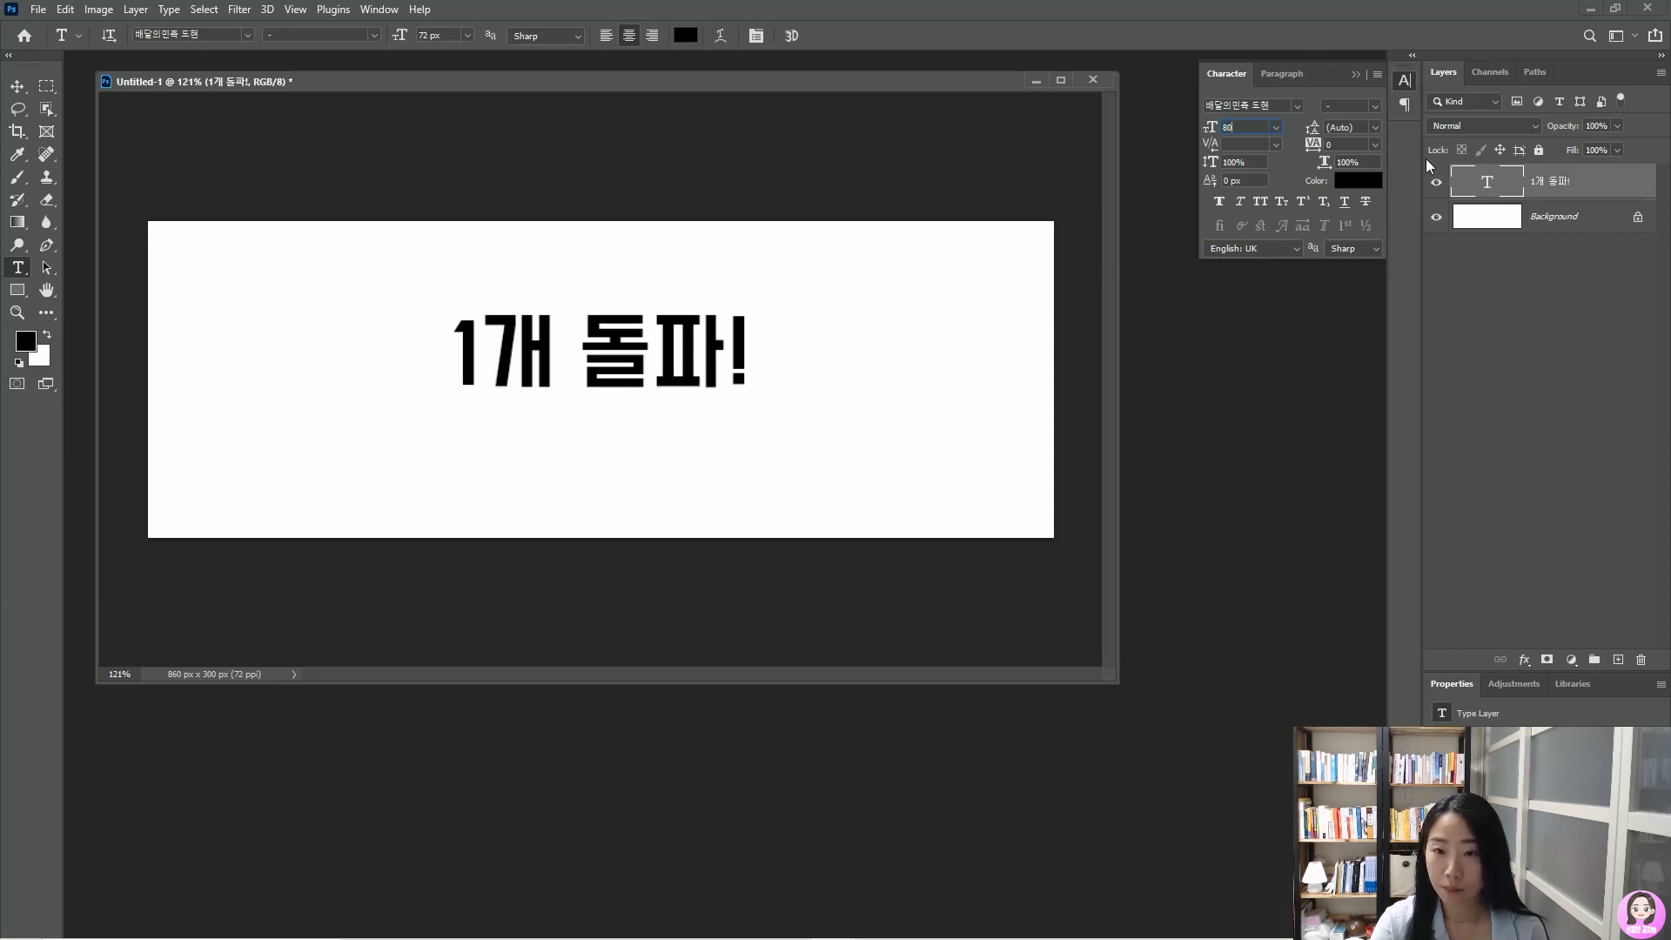
pyautogui.press('Return')
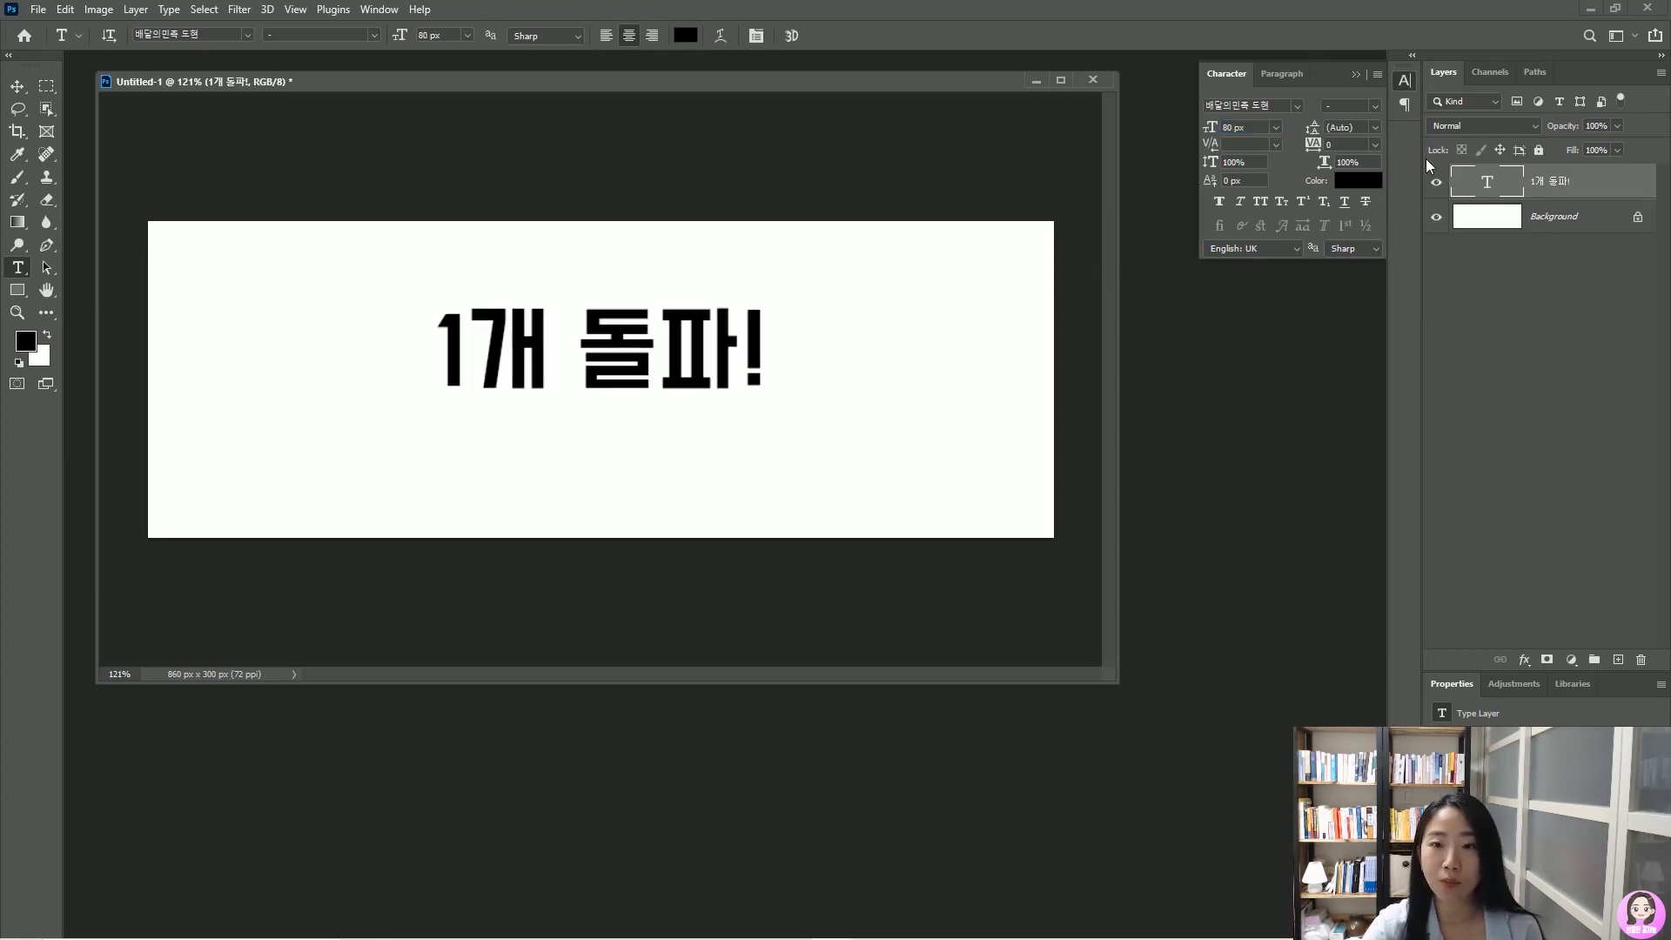
# Set the colour of the "1개 돌파!" text to light blue #11abeb
pyautogui.click(1356, 186)
pyautogui.moveTo(1001, 264); pyautogui.dragTo(1059, 288)
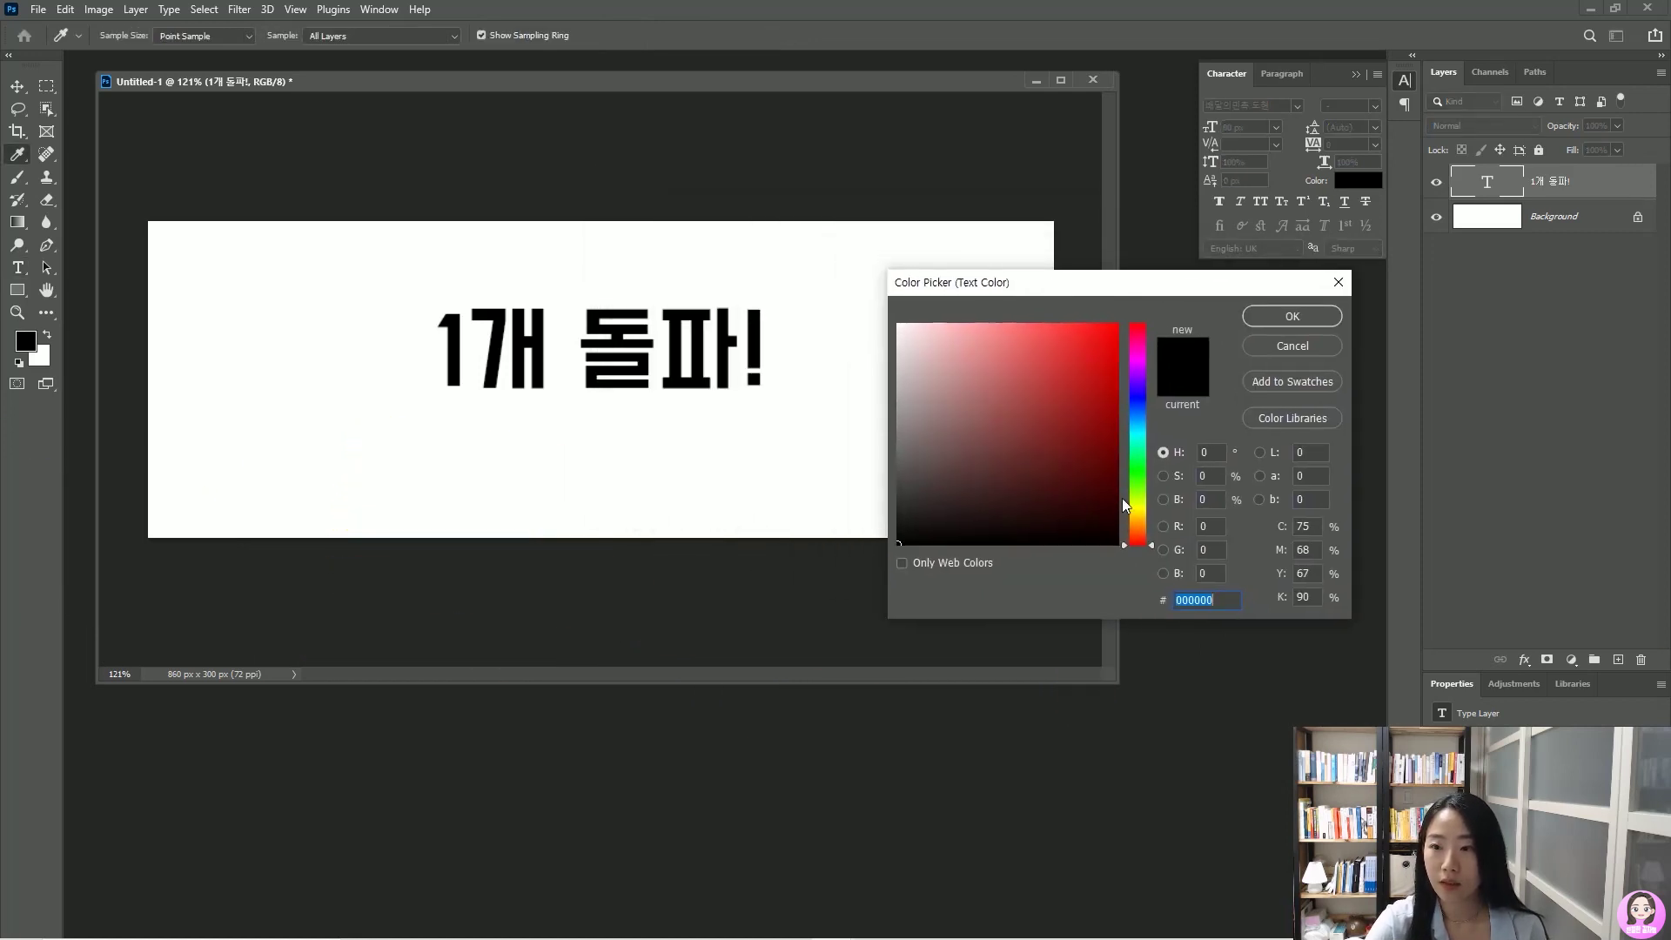
pyautogui.moveTo(1135, 463); pyautogui.dragTo(1154, 359)
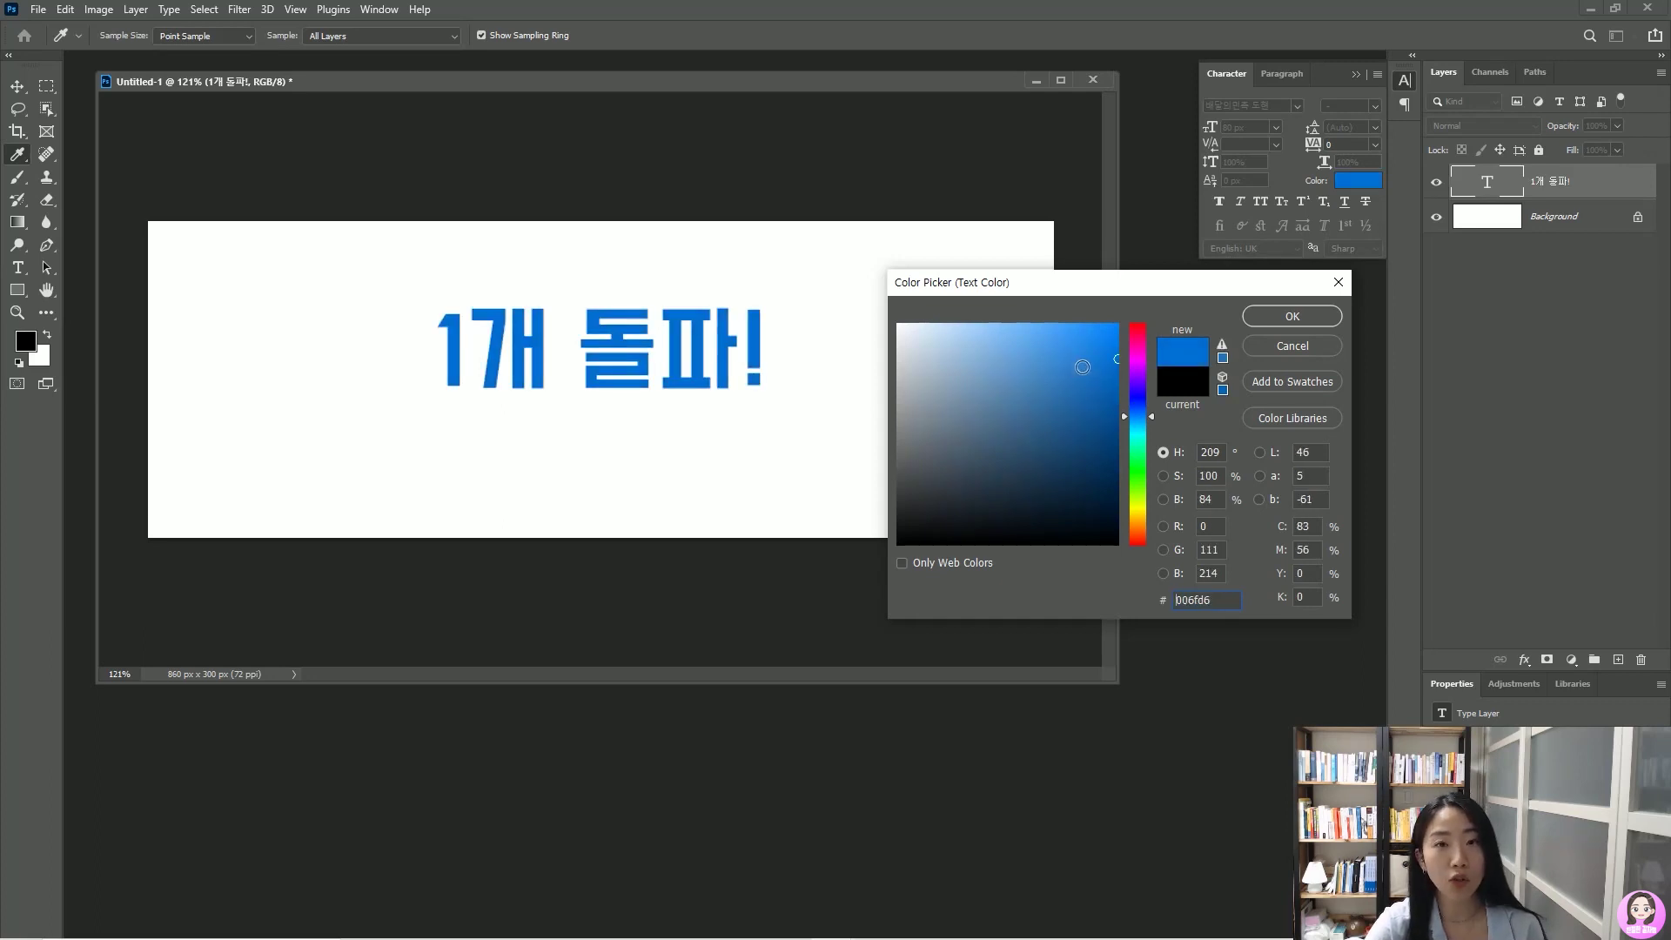
pyautogui.moveTo(1137, 416)
pyautogui.mouseDown()
pyautogui.moveTo(1143, 373)
pyautogui.moveTo(1136, 423)
pyautogui.moveTo(1120, 333)
pyautogui.mouseUp()
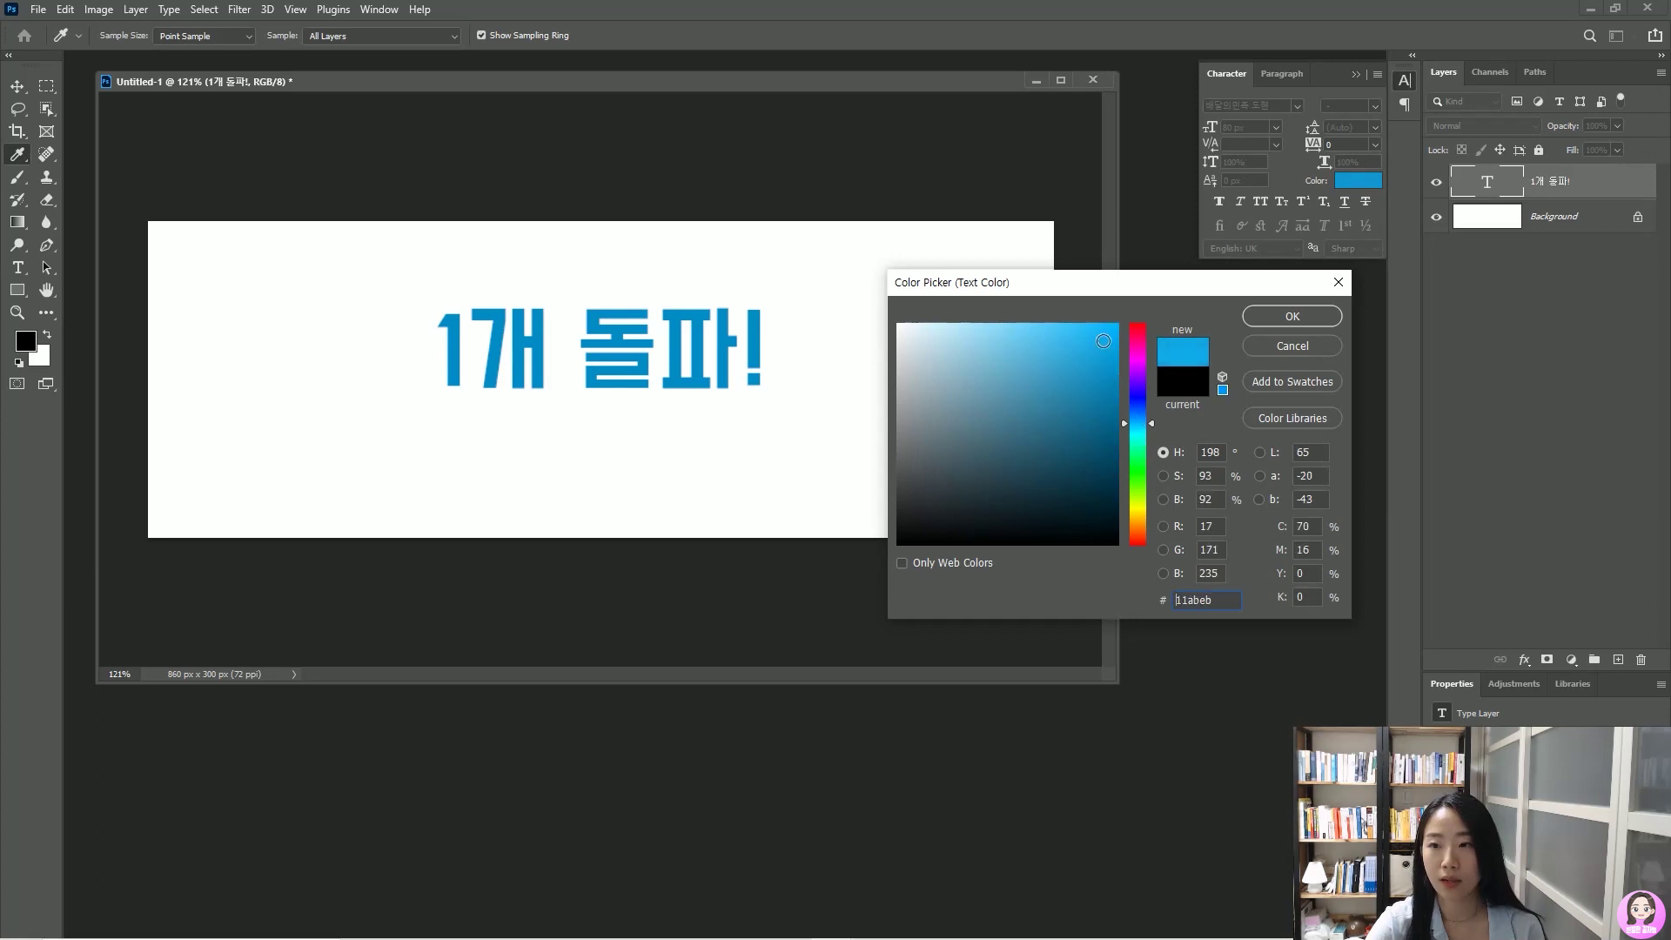
pyautogui.click(1262, 316)
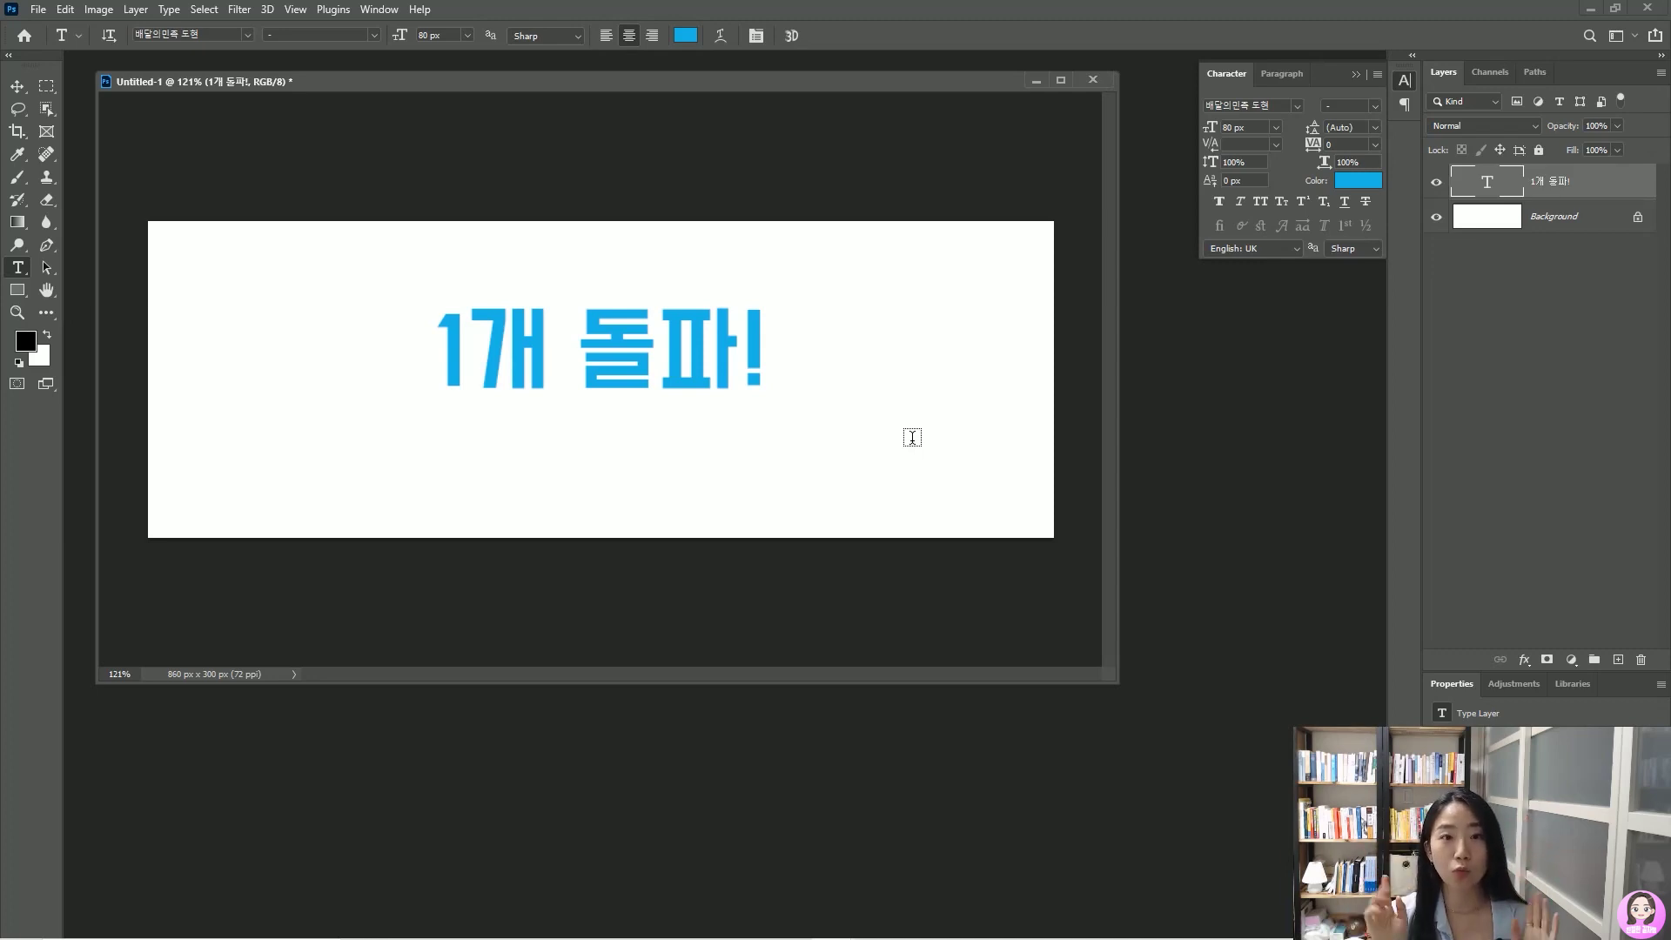
# Align the "1개 돌파!" text layer with the Background so it sits centred horizontally and vertically on the canvas
pyautogui.click(1575, 224)
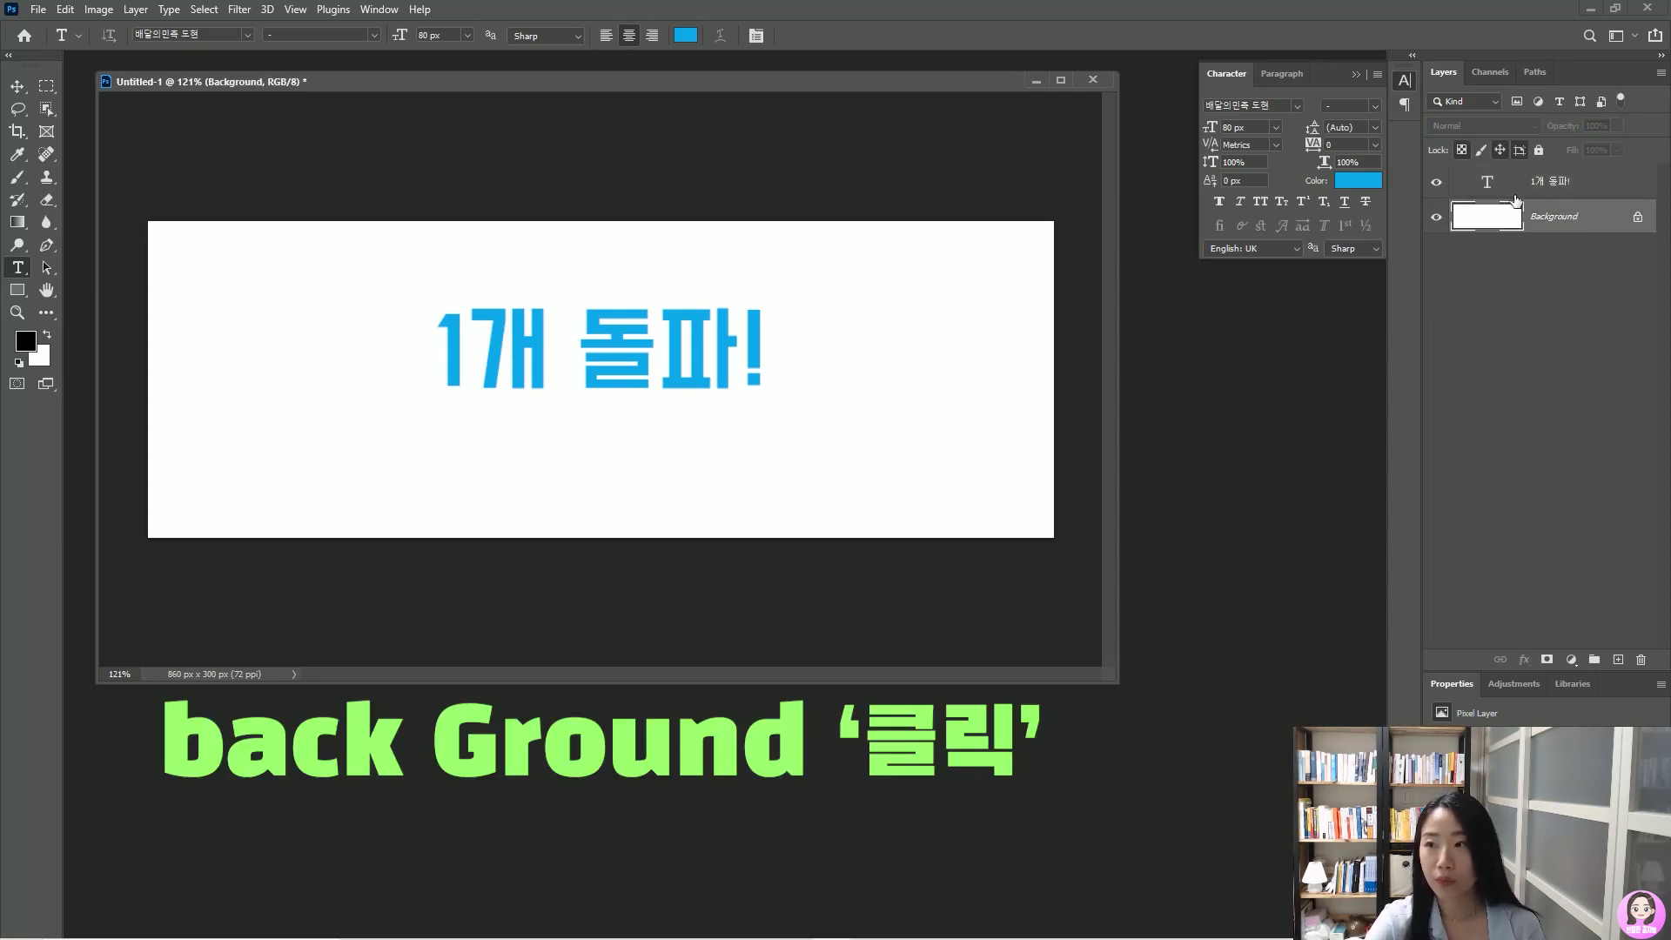
pyautogui.keyDown('shift'); pyautogui.click(1592, 184); pyautogui.keyUp('shift')
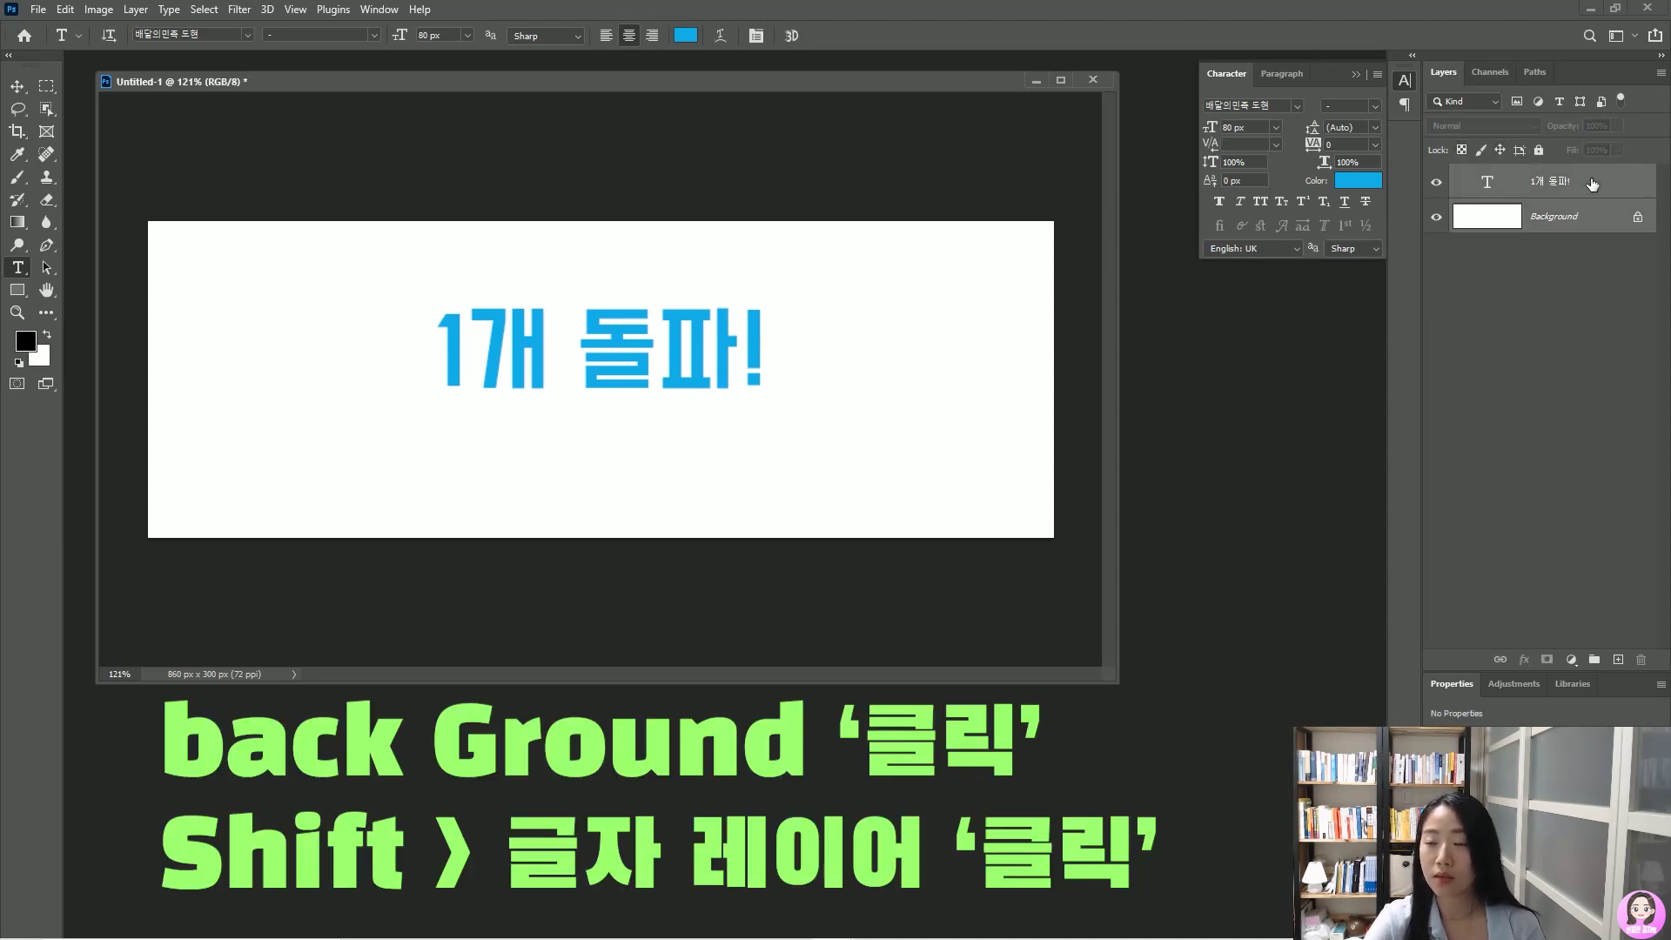
pyautogui.click(25, 87)
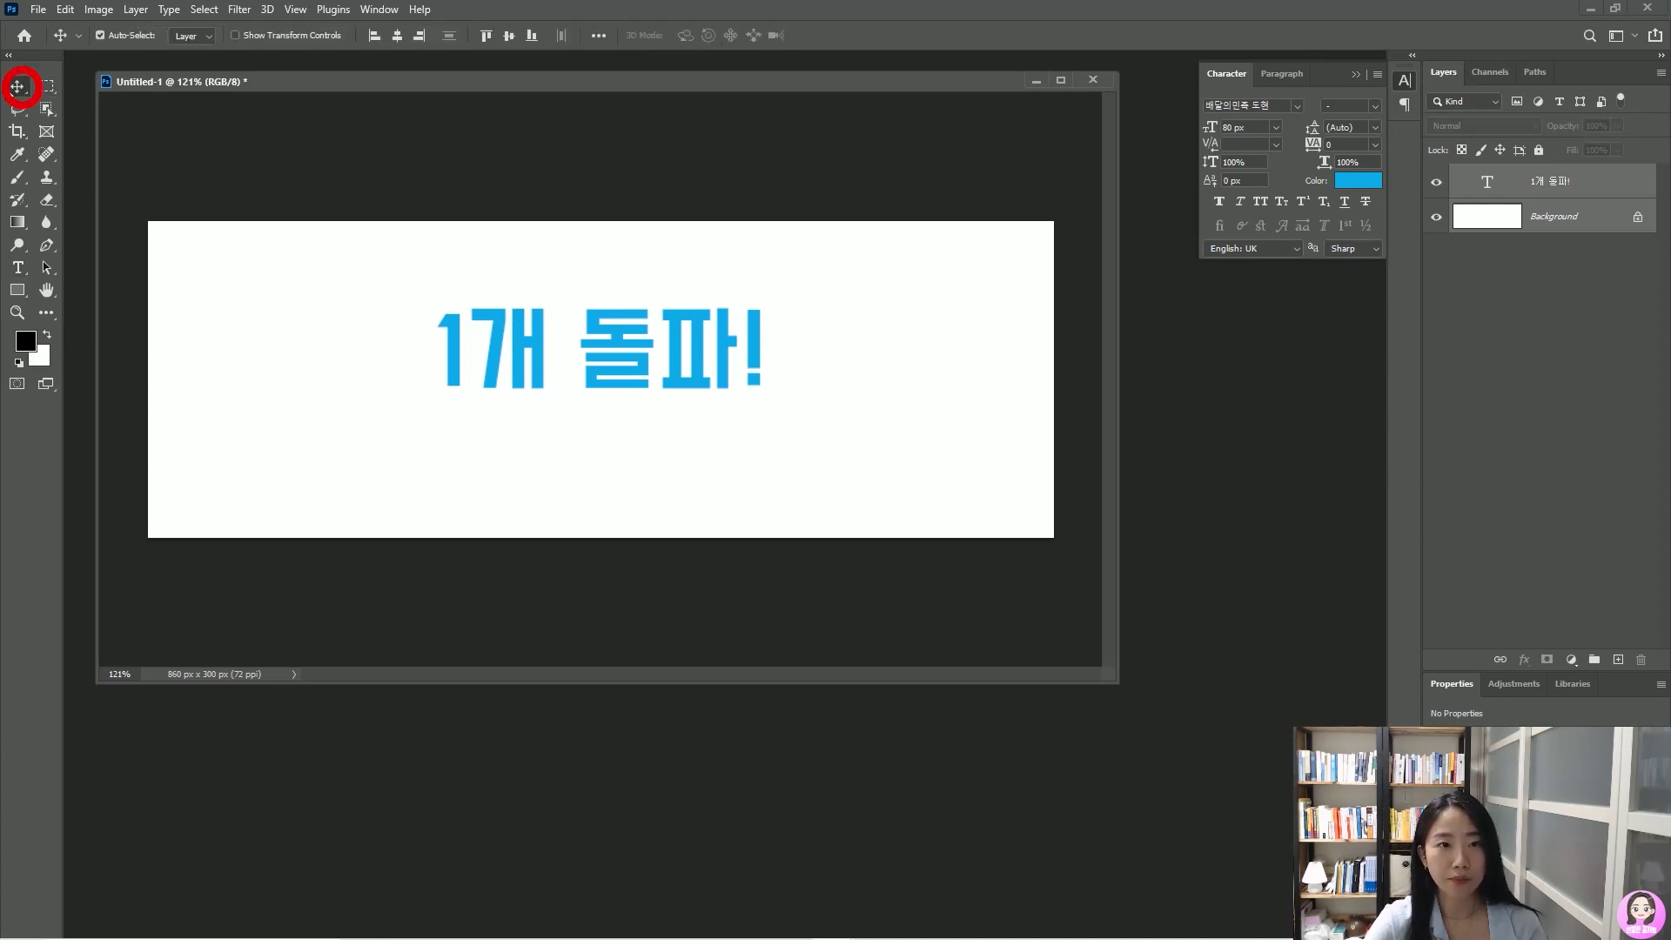
pyautogui.click(397, 36)
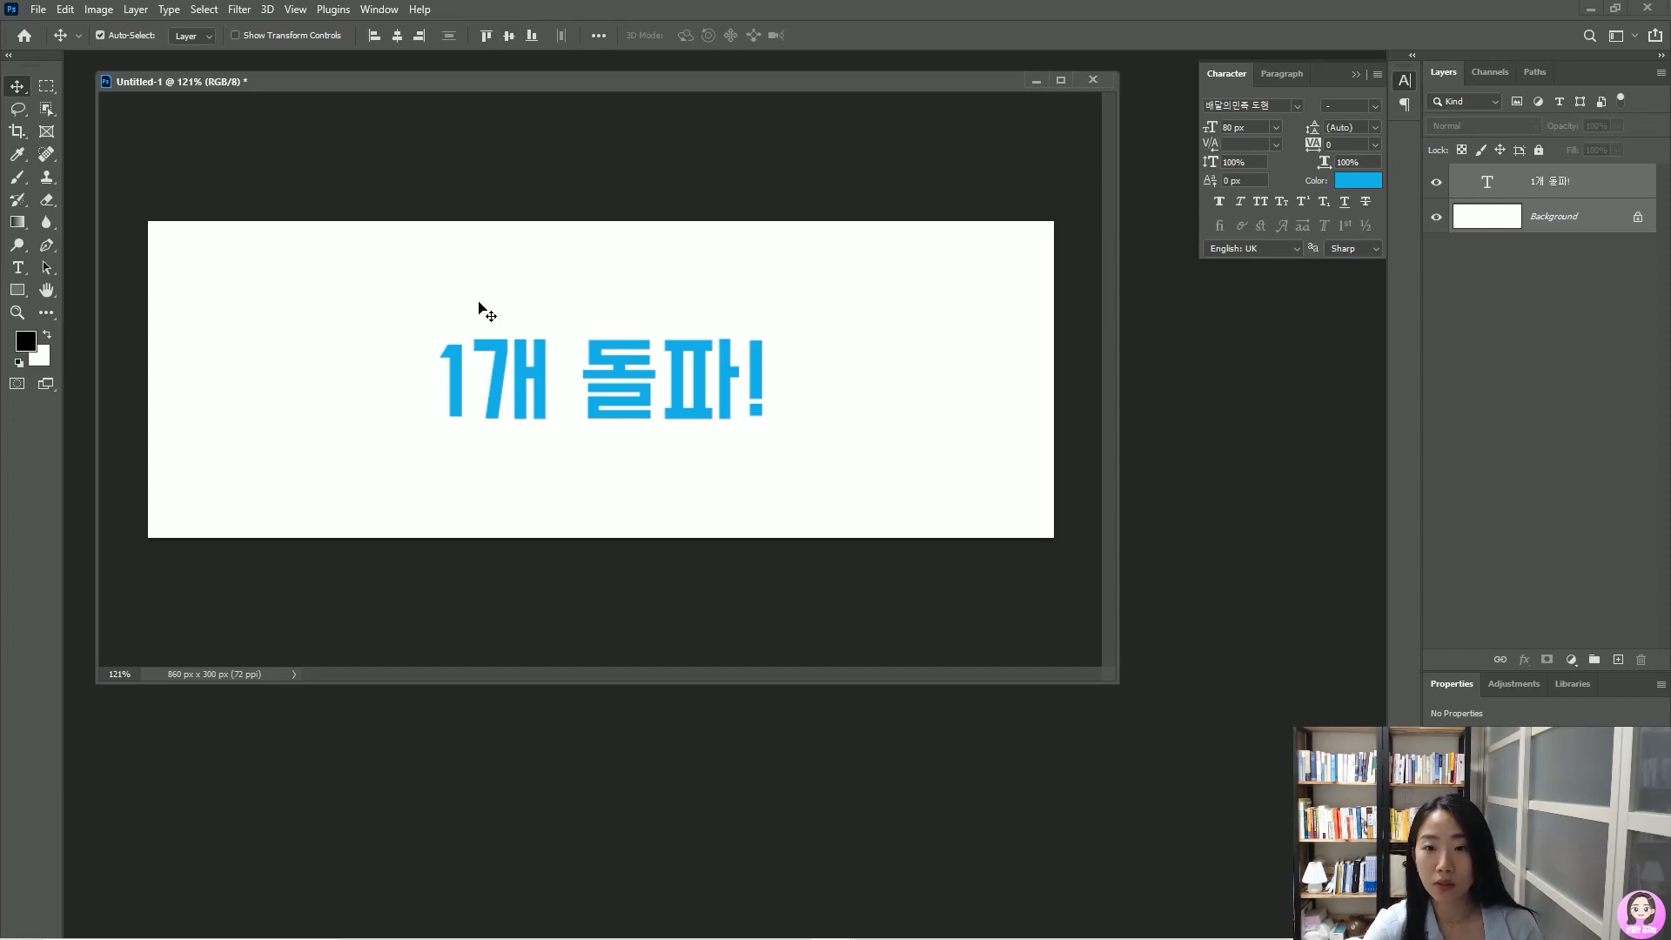
# Duplicate the "1개 돌파!" layer with its text changed to "10개 돌파", and hide the original layer
pyautogui.click(1609, 182)
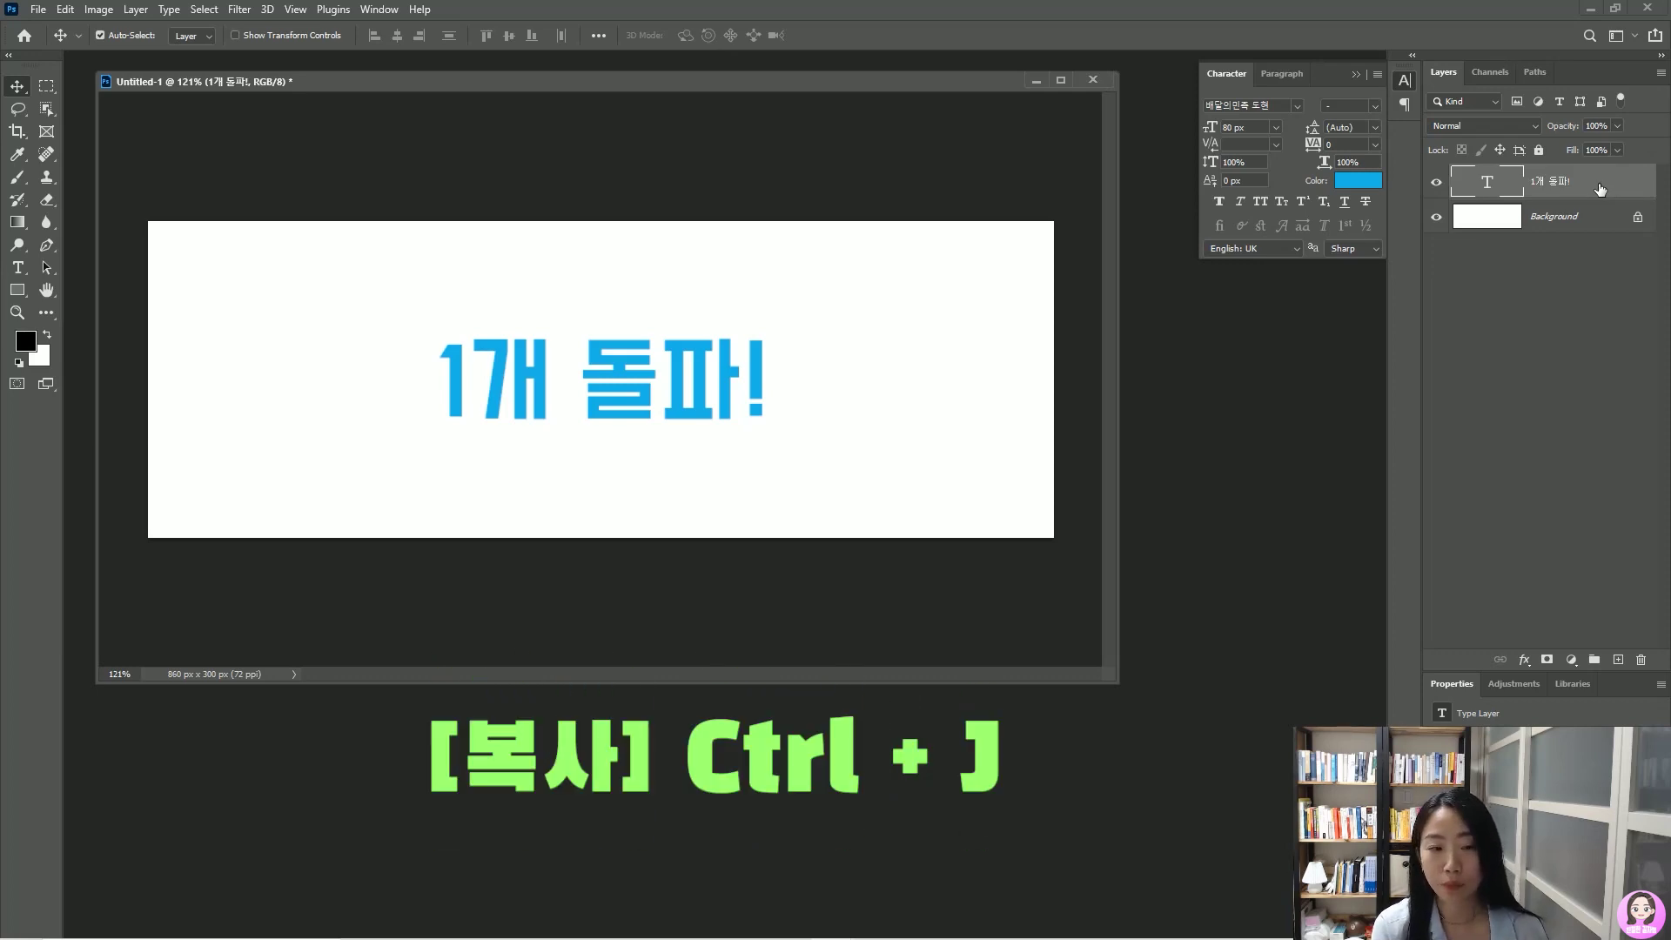
pyautogui.hotkey('ctrl', 'j')
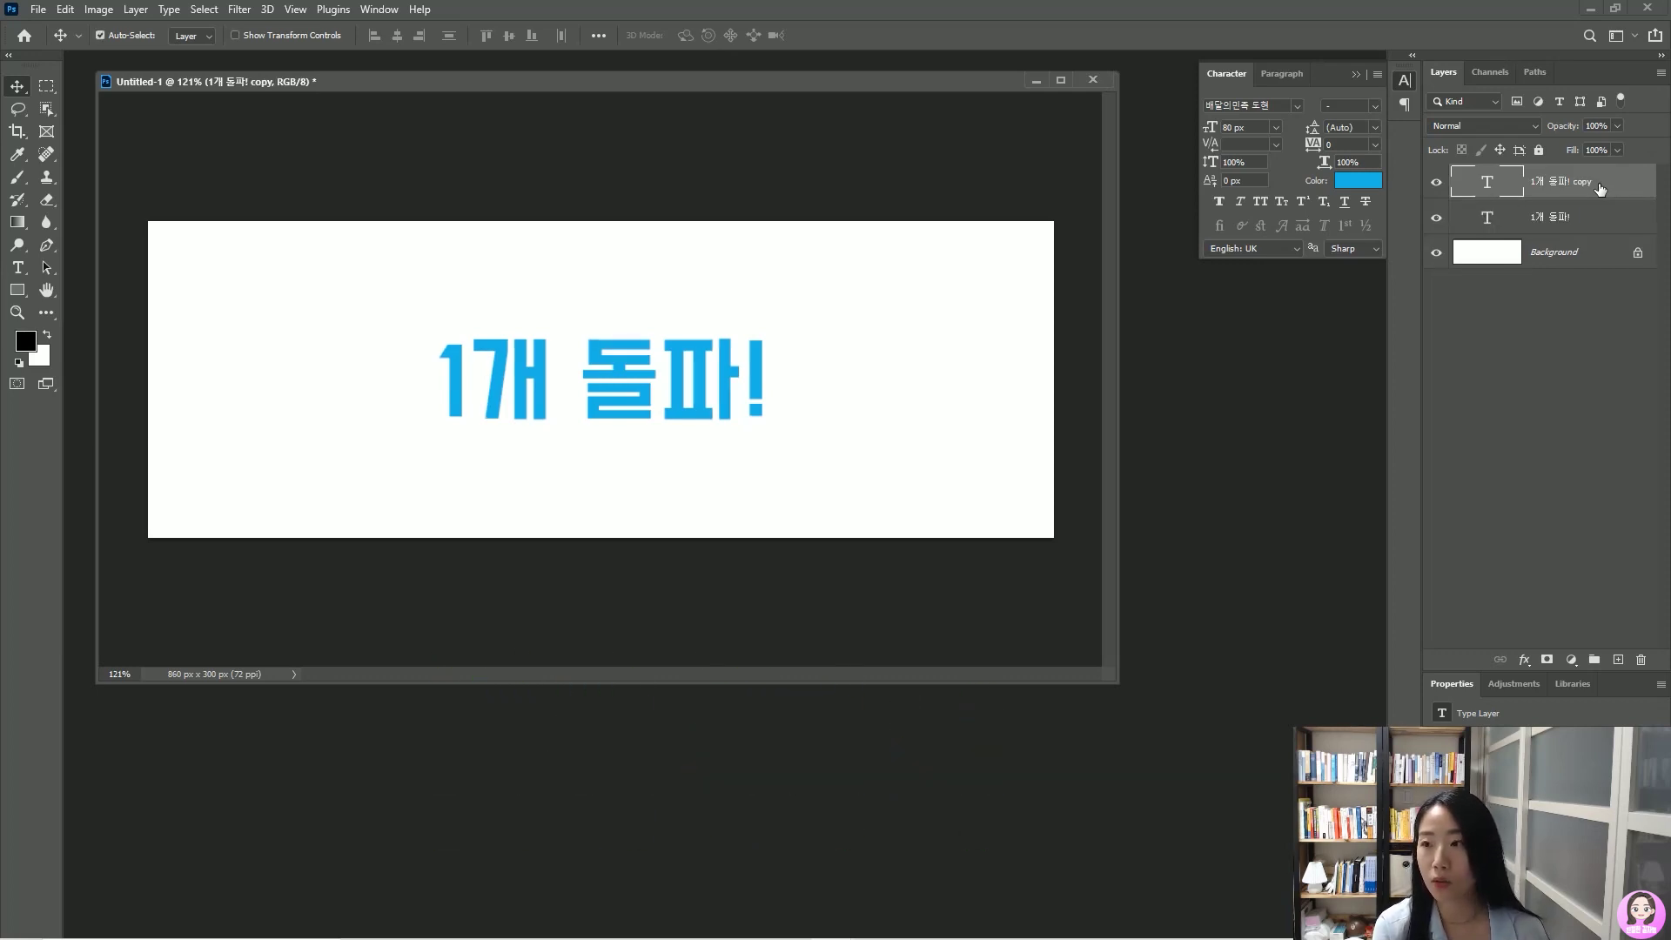
pyautogui.doubleClick(1487, 185)
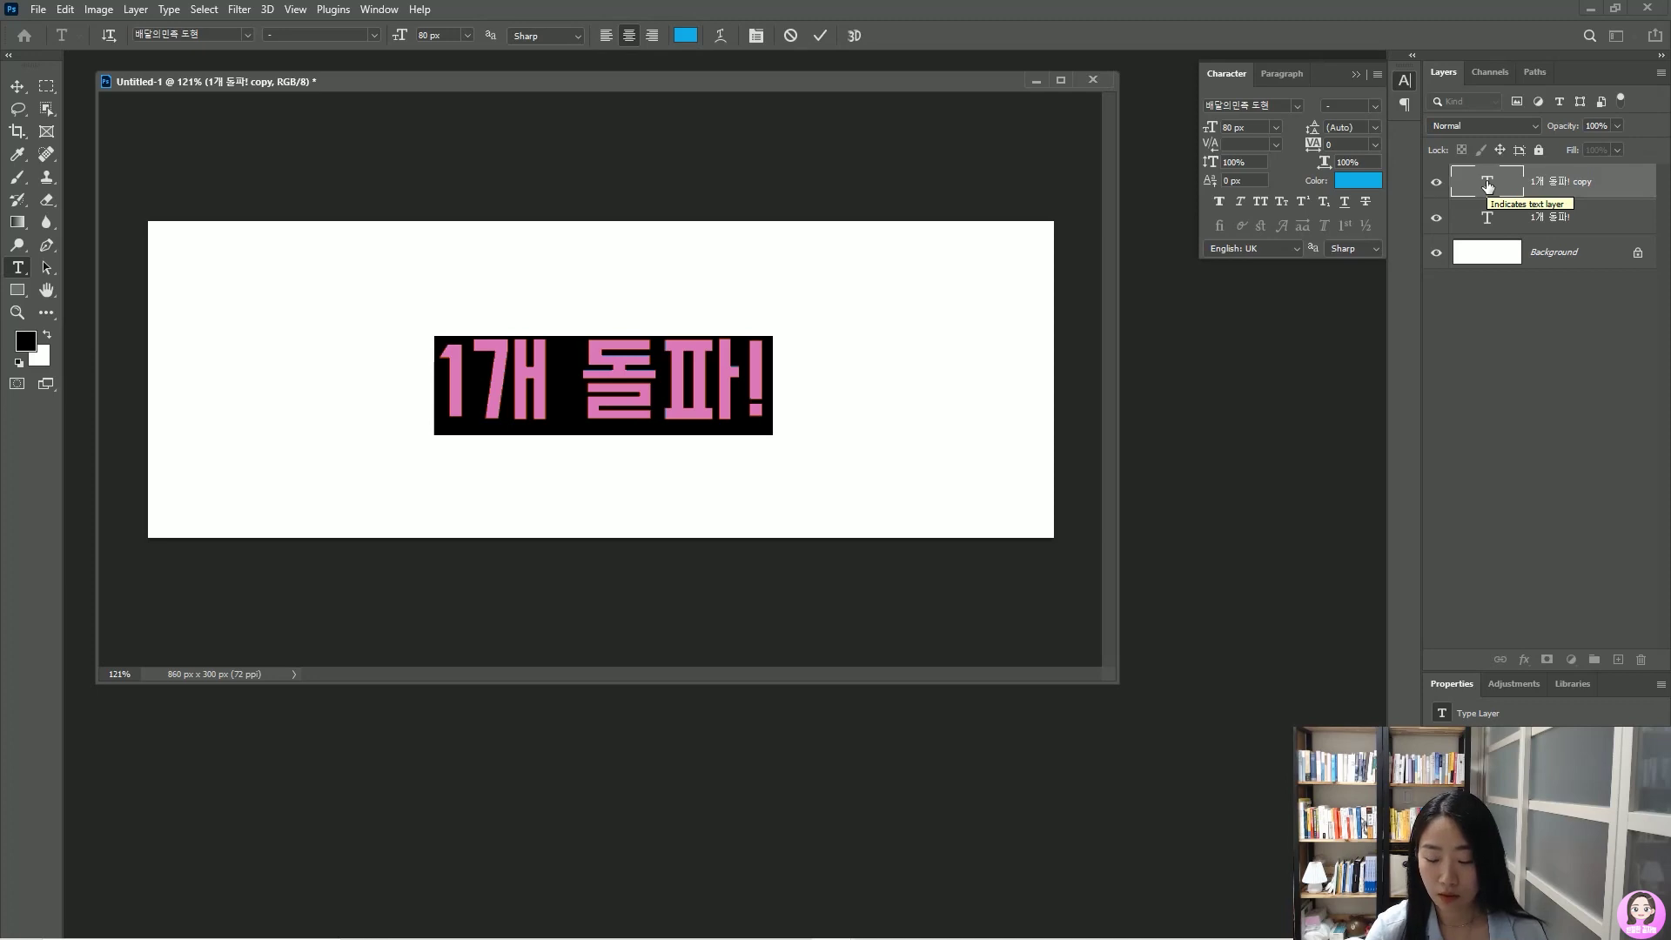
pyautogui.write('10개 돌파')
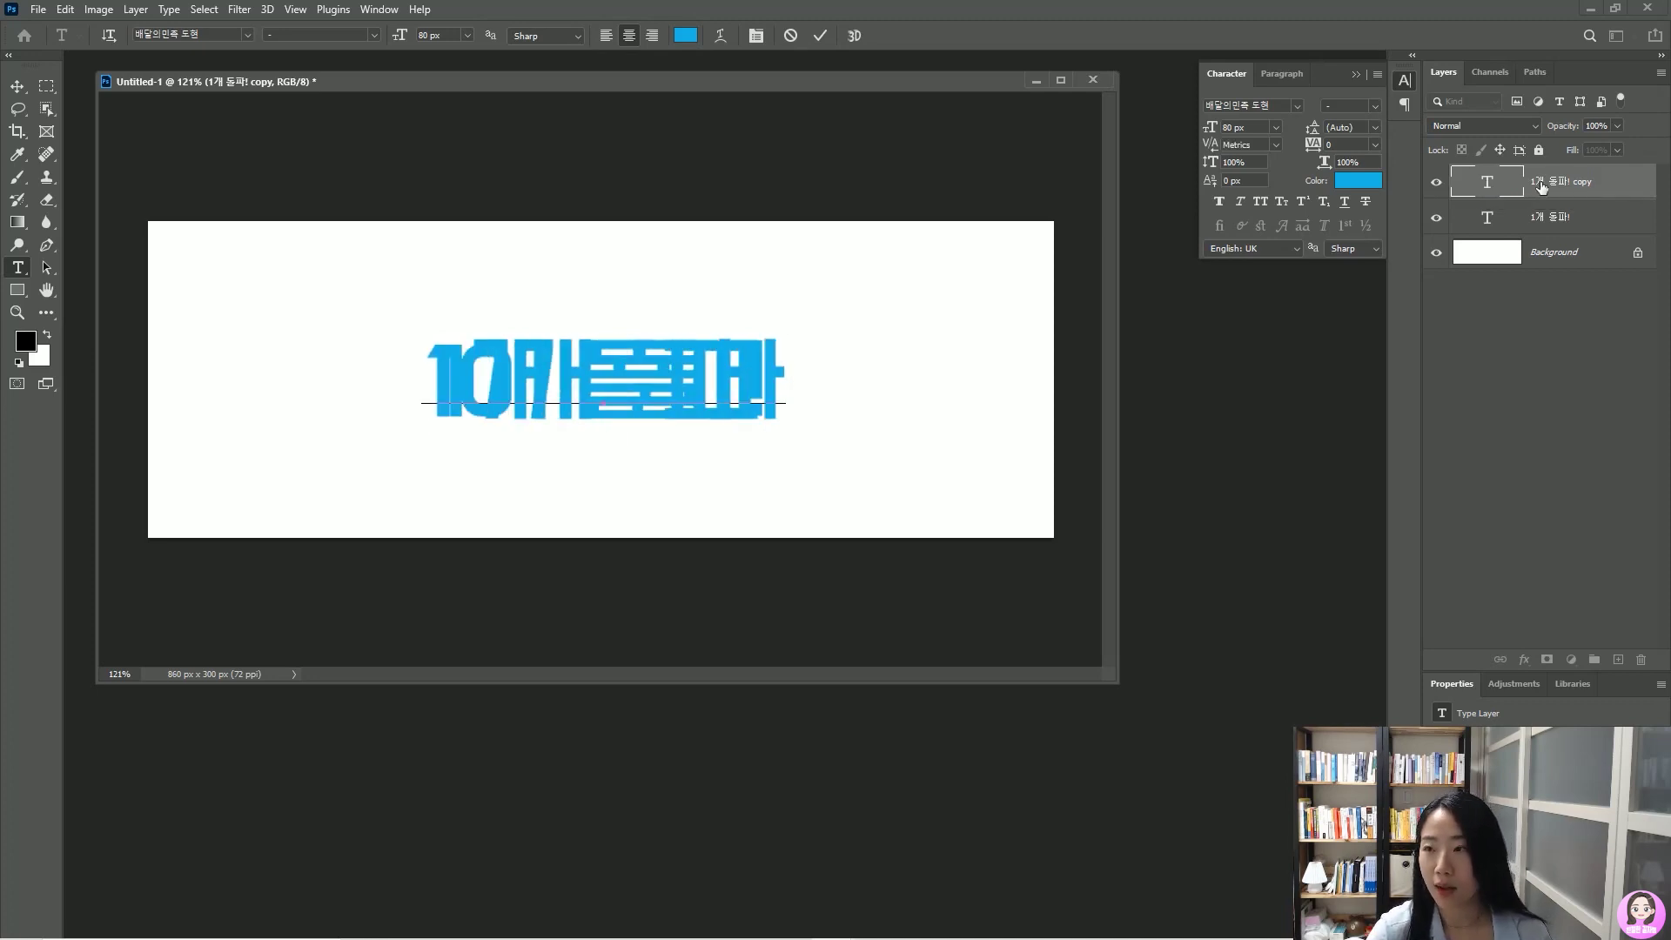
pyautogui.hotkey('ctrl', 'Return')
pyautogui.press('v')
pyautogui.click(1436, 217)
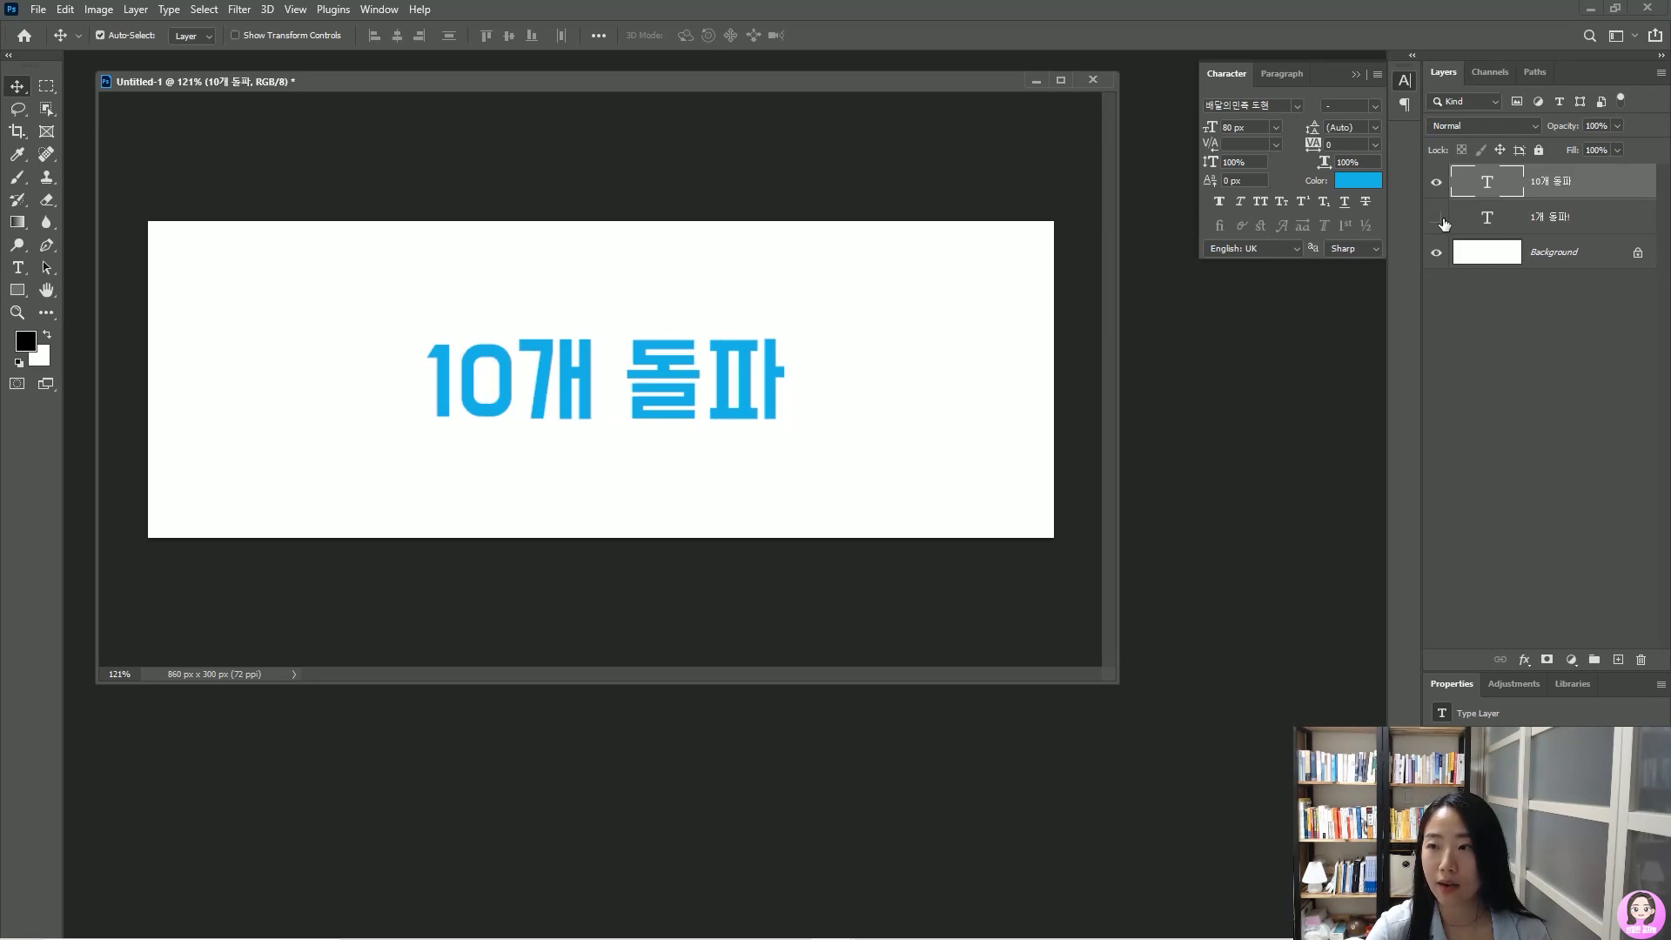
# Append an exclamation mark to the "10개 돌파" text
pyautogui.doubleClick(1486, 181)
pyautogui.hotkey('ctrl', 'Return')
pyautogui.press('v')
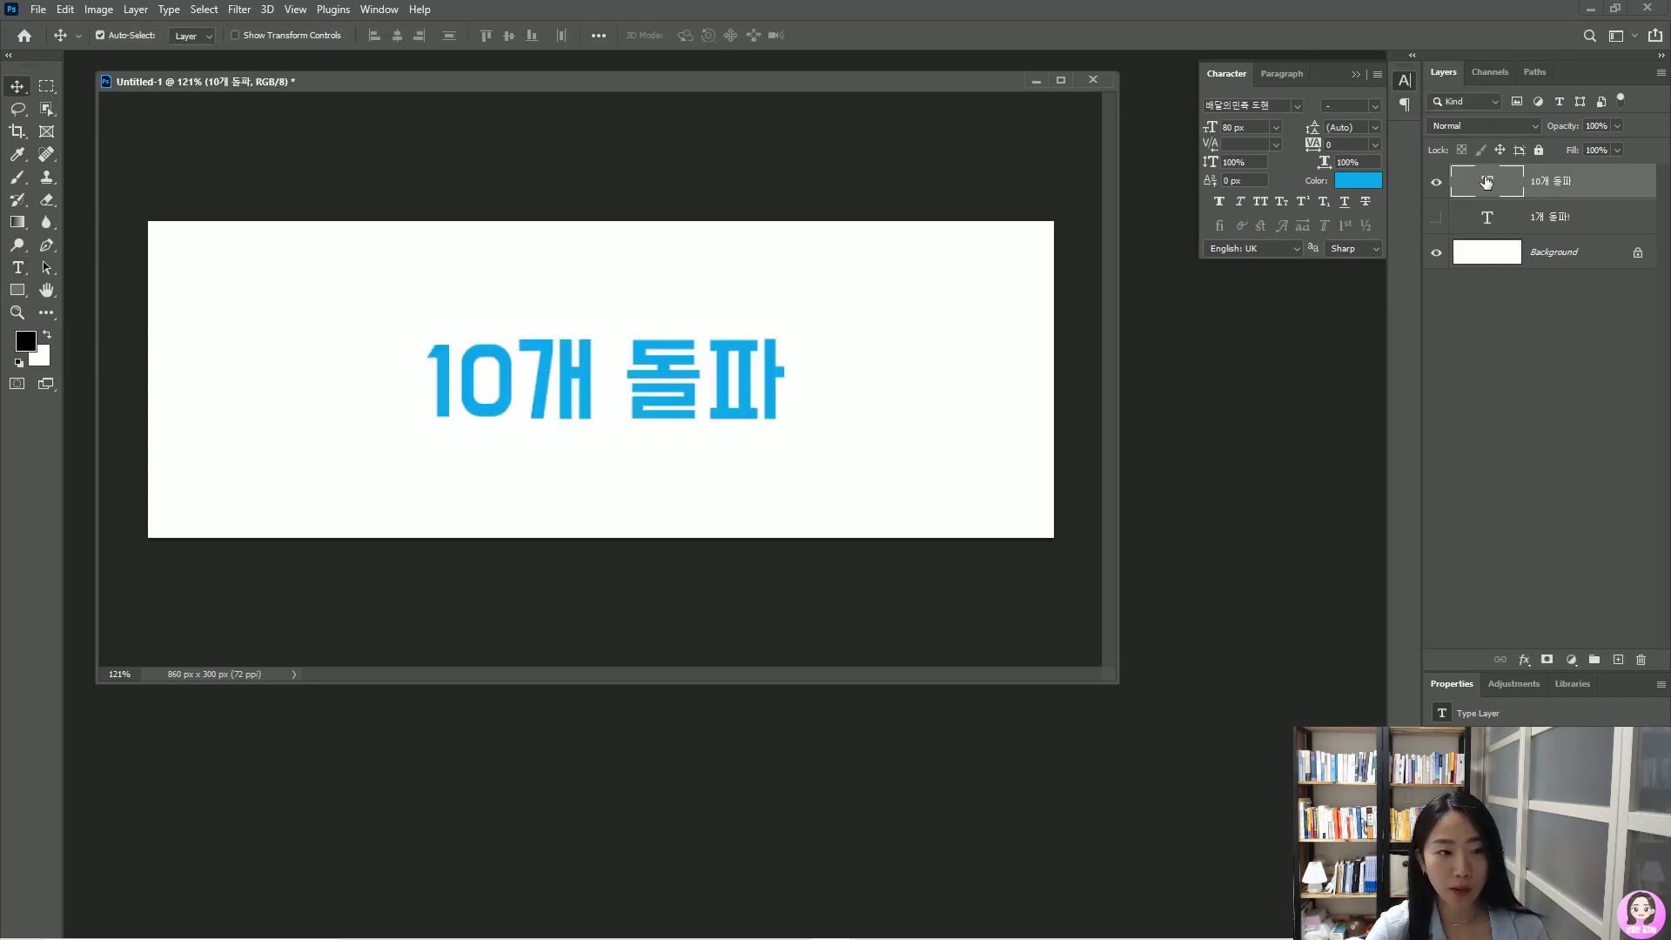
pyautogui.doubleClick(1486, 181)
pyautogui.click(791, 372)
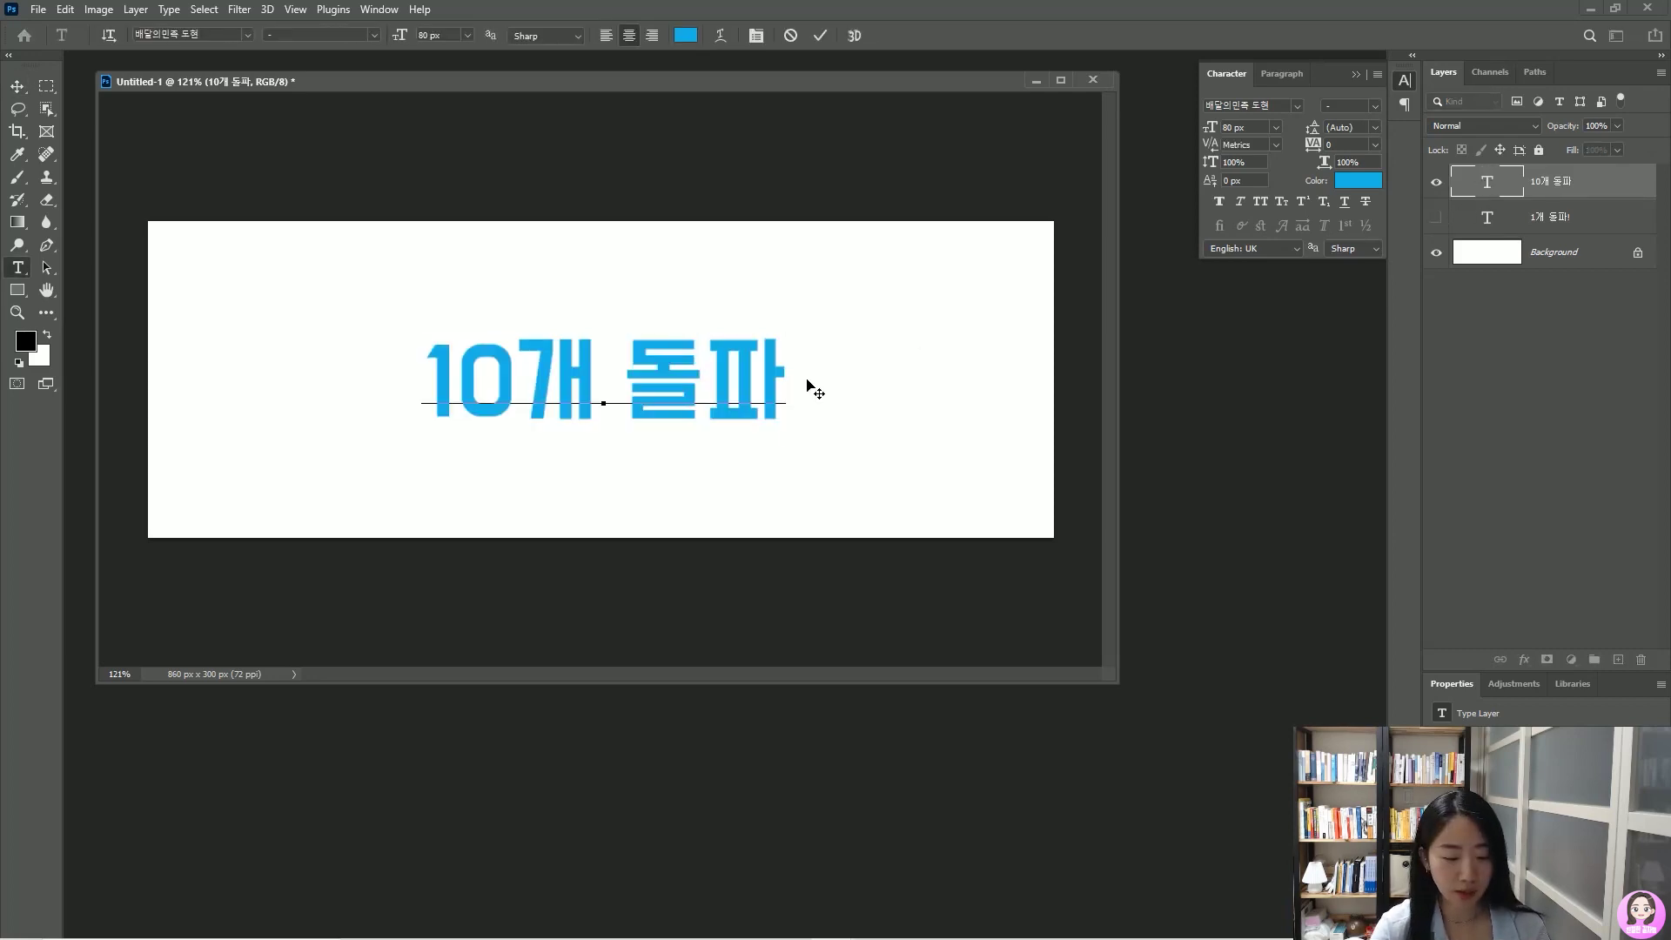
pyautogui.write('!')
pyautogui.hotkey('ctrl', 'Return')
pyautogui.press('v')
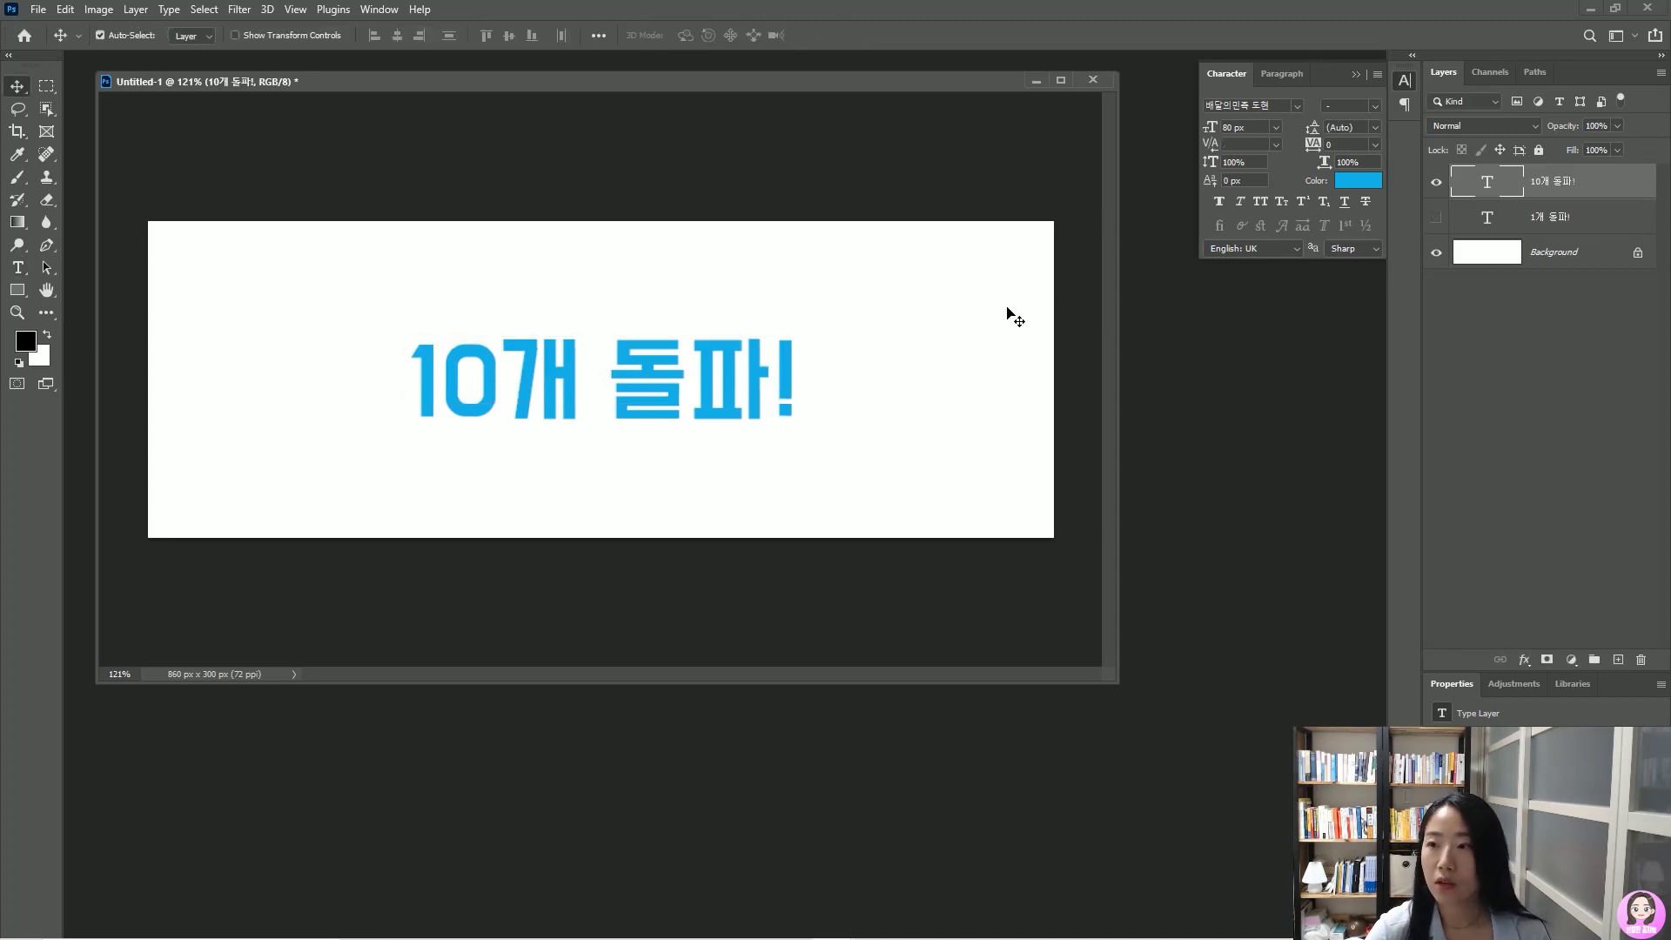
# Compare the "1개 돌파!" and "10개 돌파!" layers by toggling their visibility, leaving only the "10개 돌파!" text shown
pyautogui.click(1436, 216)
pyautogui.click(1437, 182)
pyautogui.click(1437, 183)
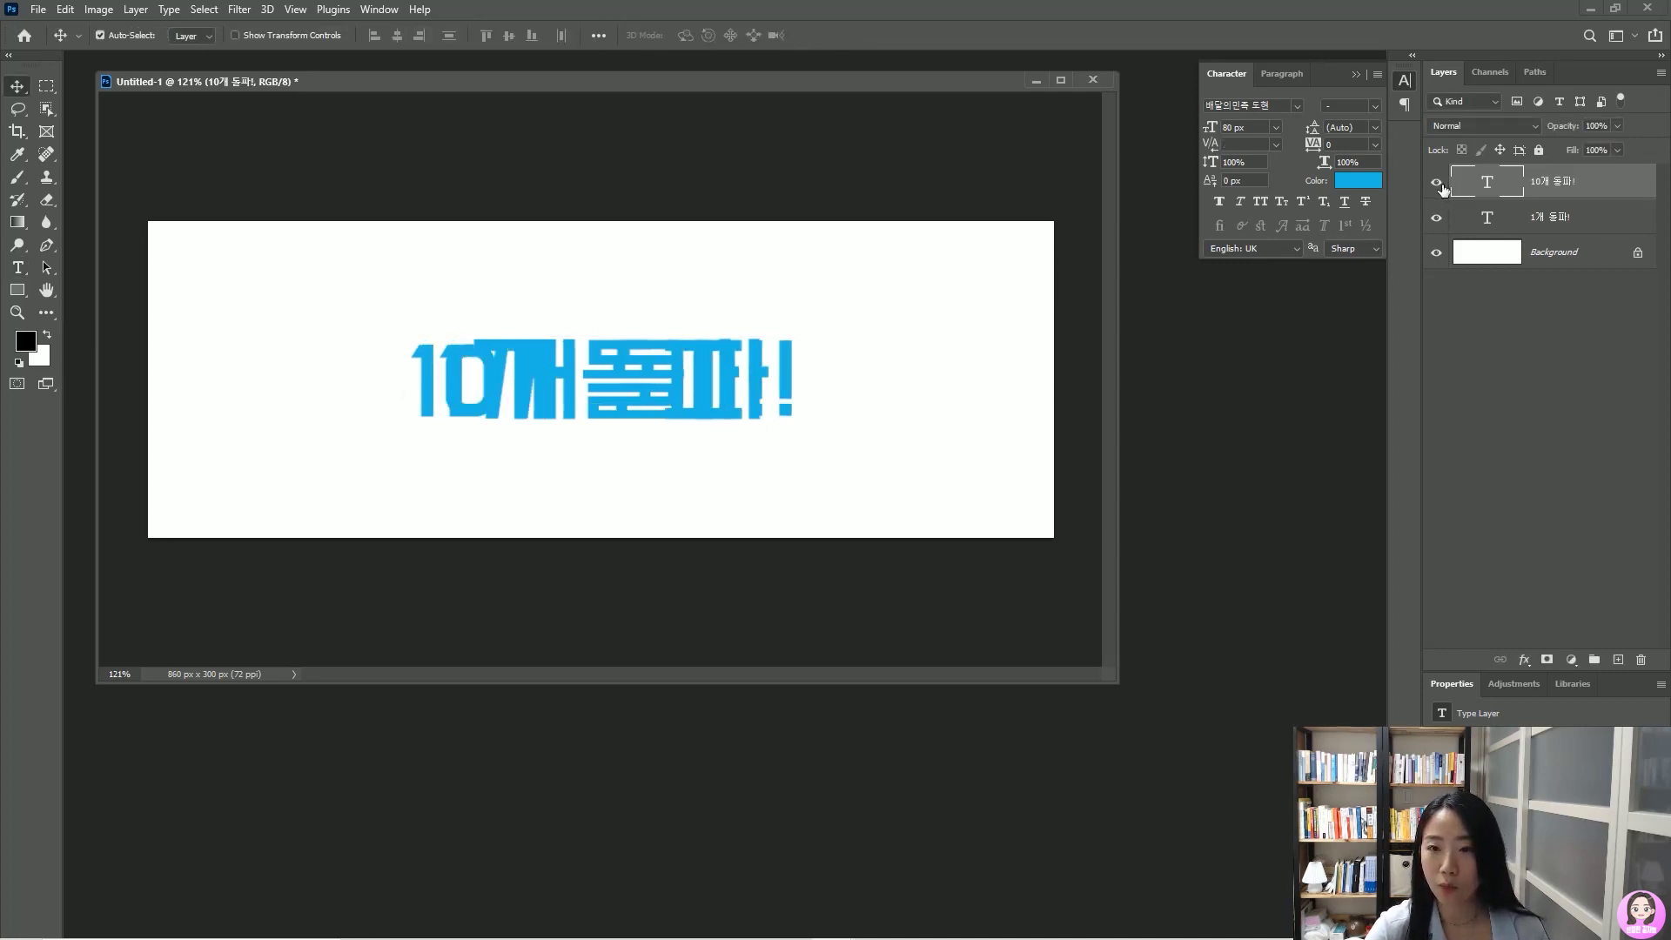
pyautogui.click(1437, 219)
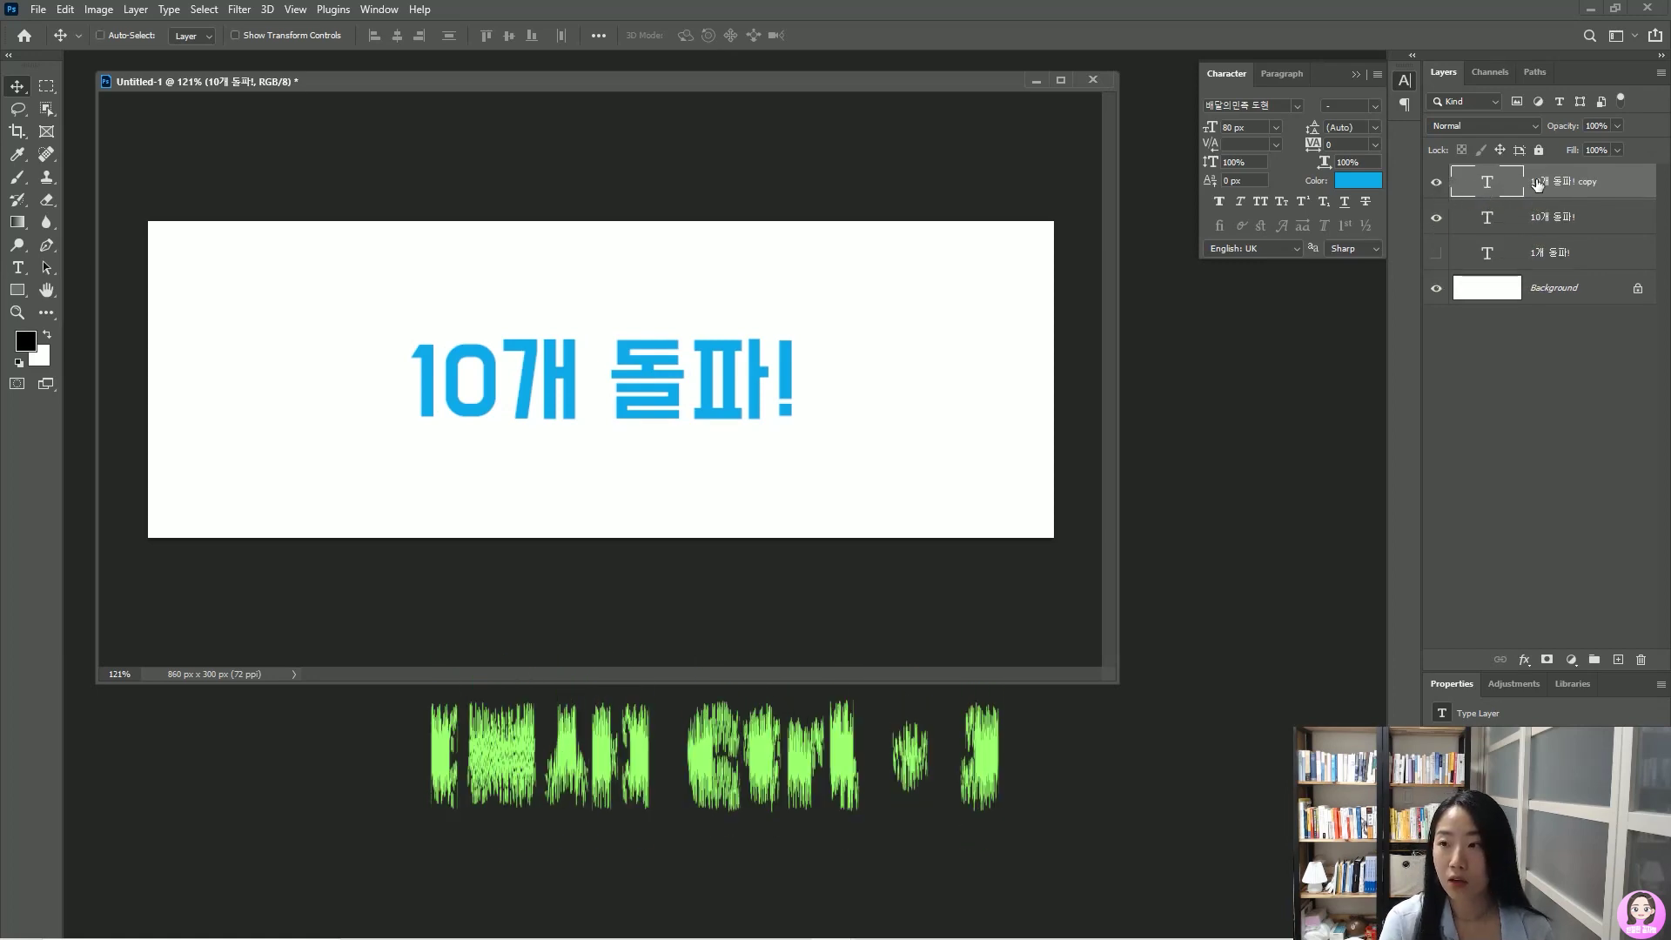
# Duplicate the "10개 돌파!" layer with its text changed to "100개 돌파!", and hide the original layer
pyautogui.hotkey('ctrl', 'j')
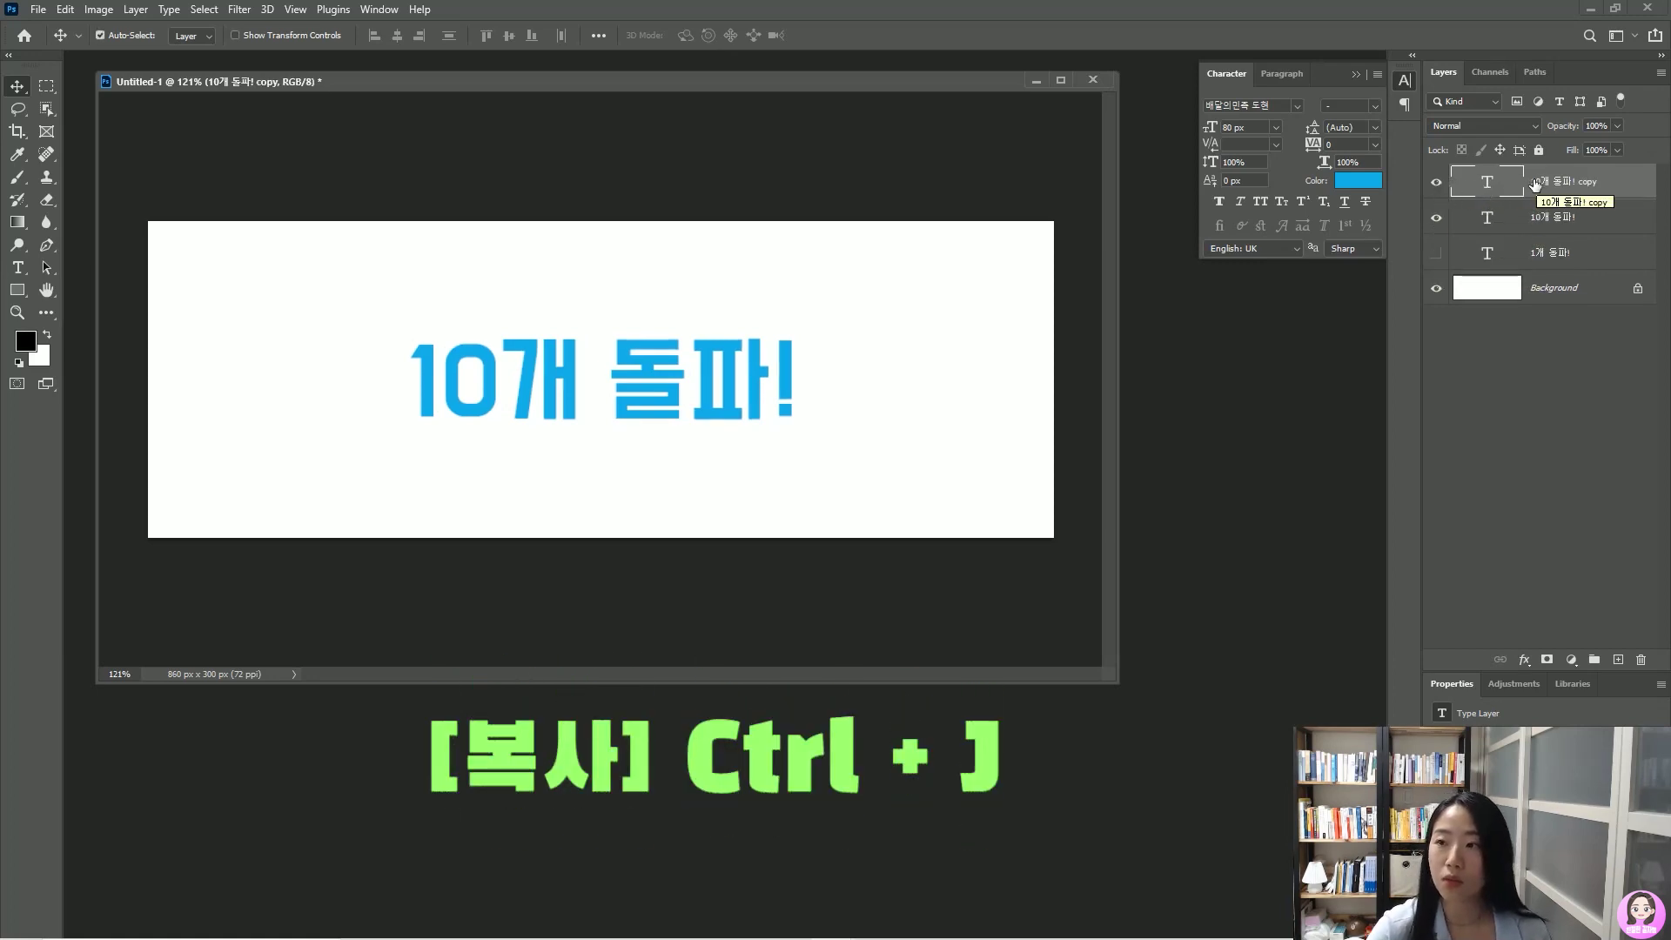
pyautogui.click(1437, 219)
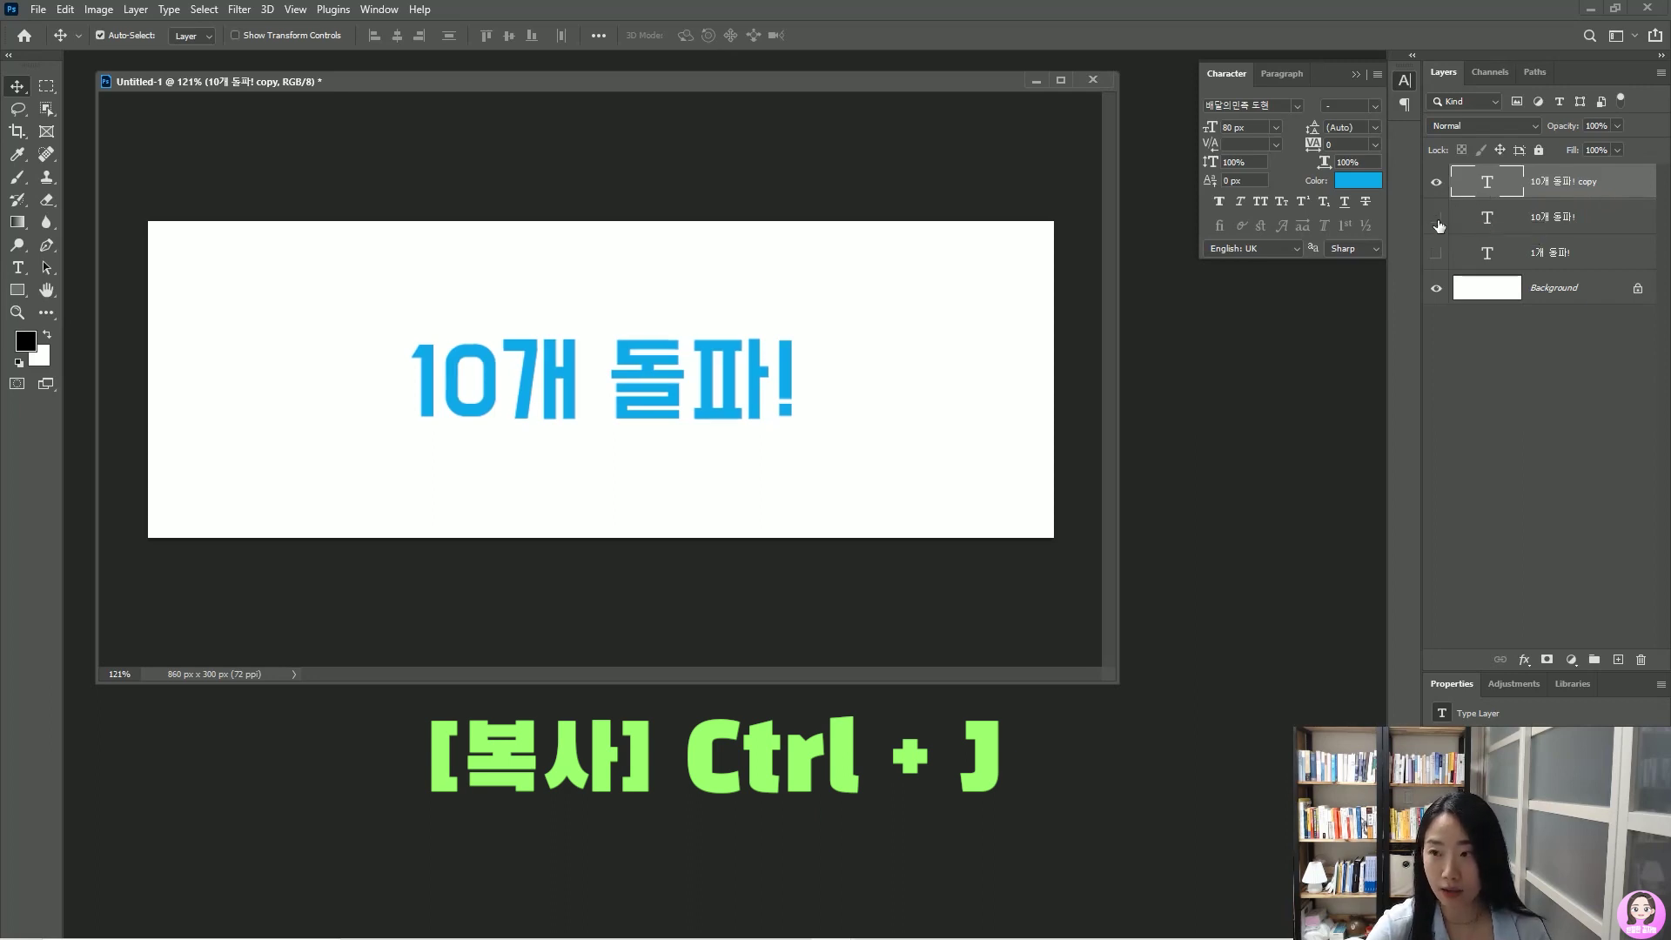
pyautogui.doubleClick(1485, 183)
pyautogui.write('10')
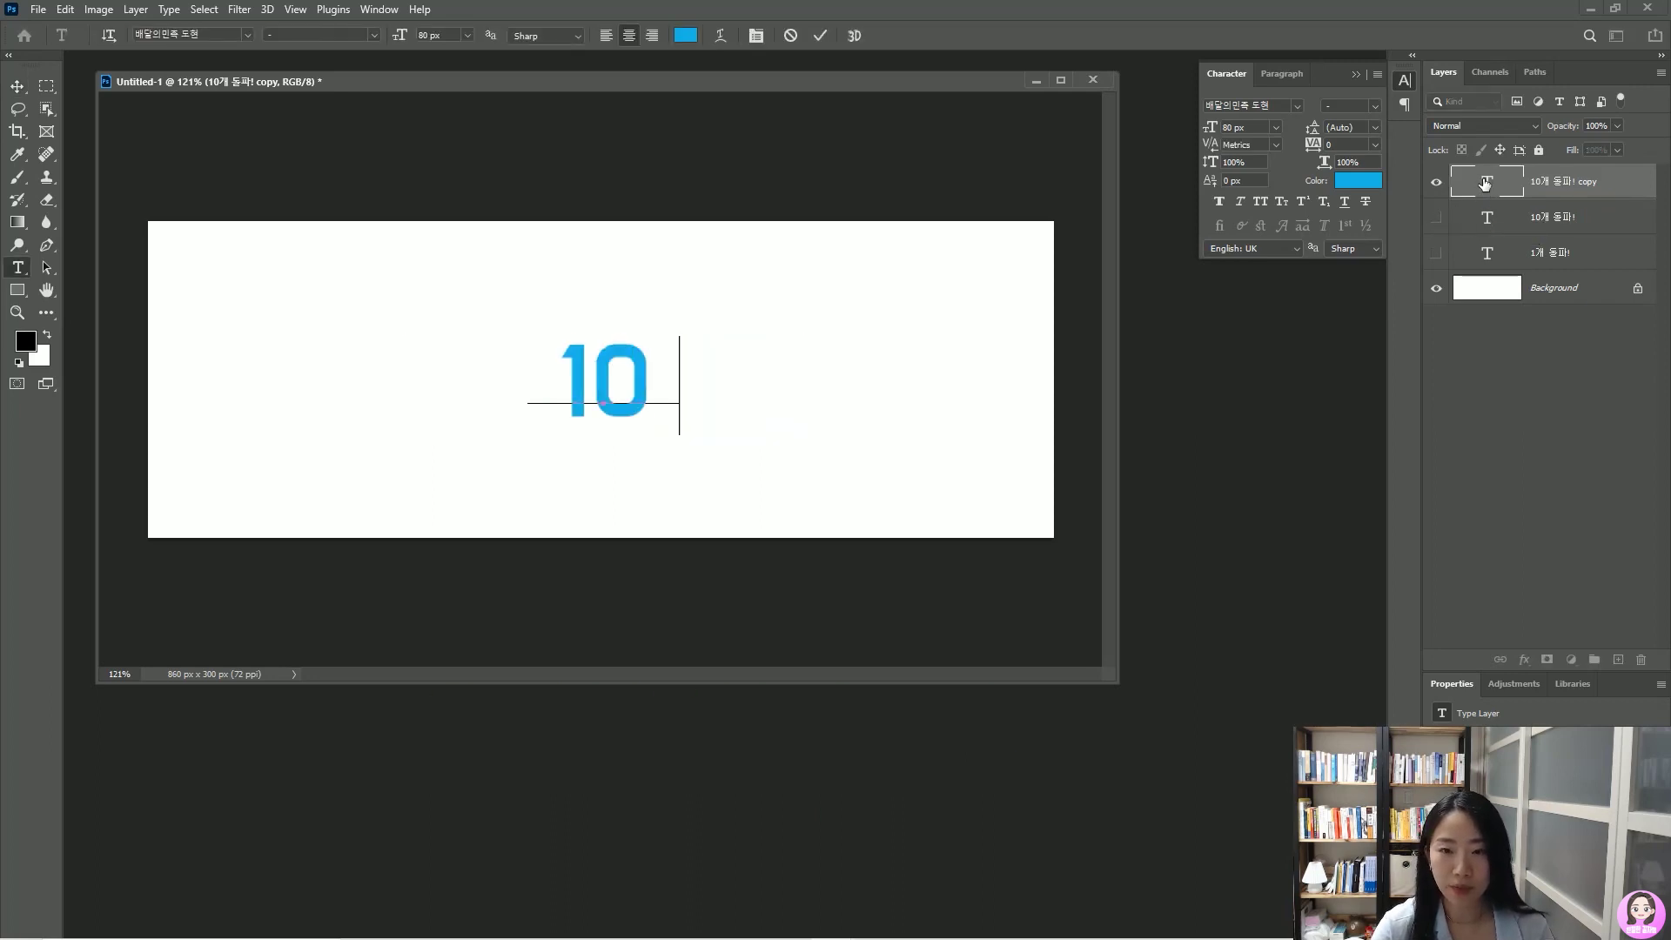
pyautogui.write('0개 돌파!')
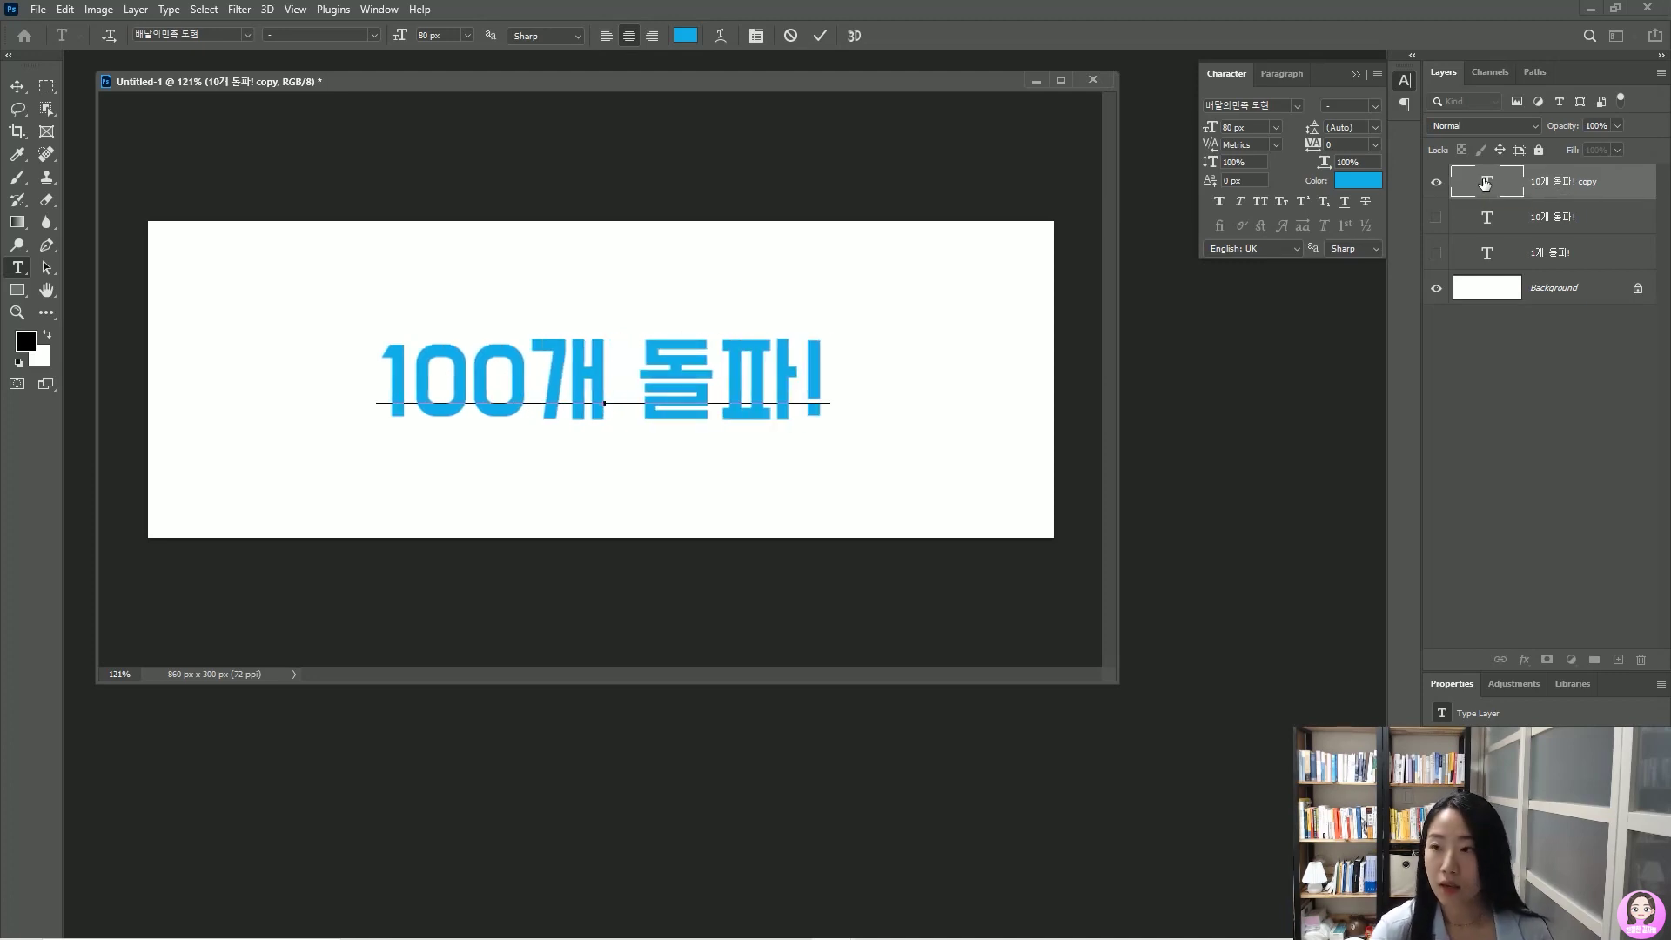
pyautogui.hotkey('ctrl', 'Return')
pyautogui.press('v')
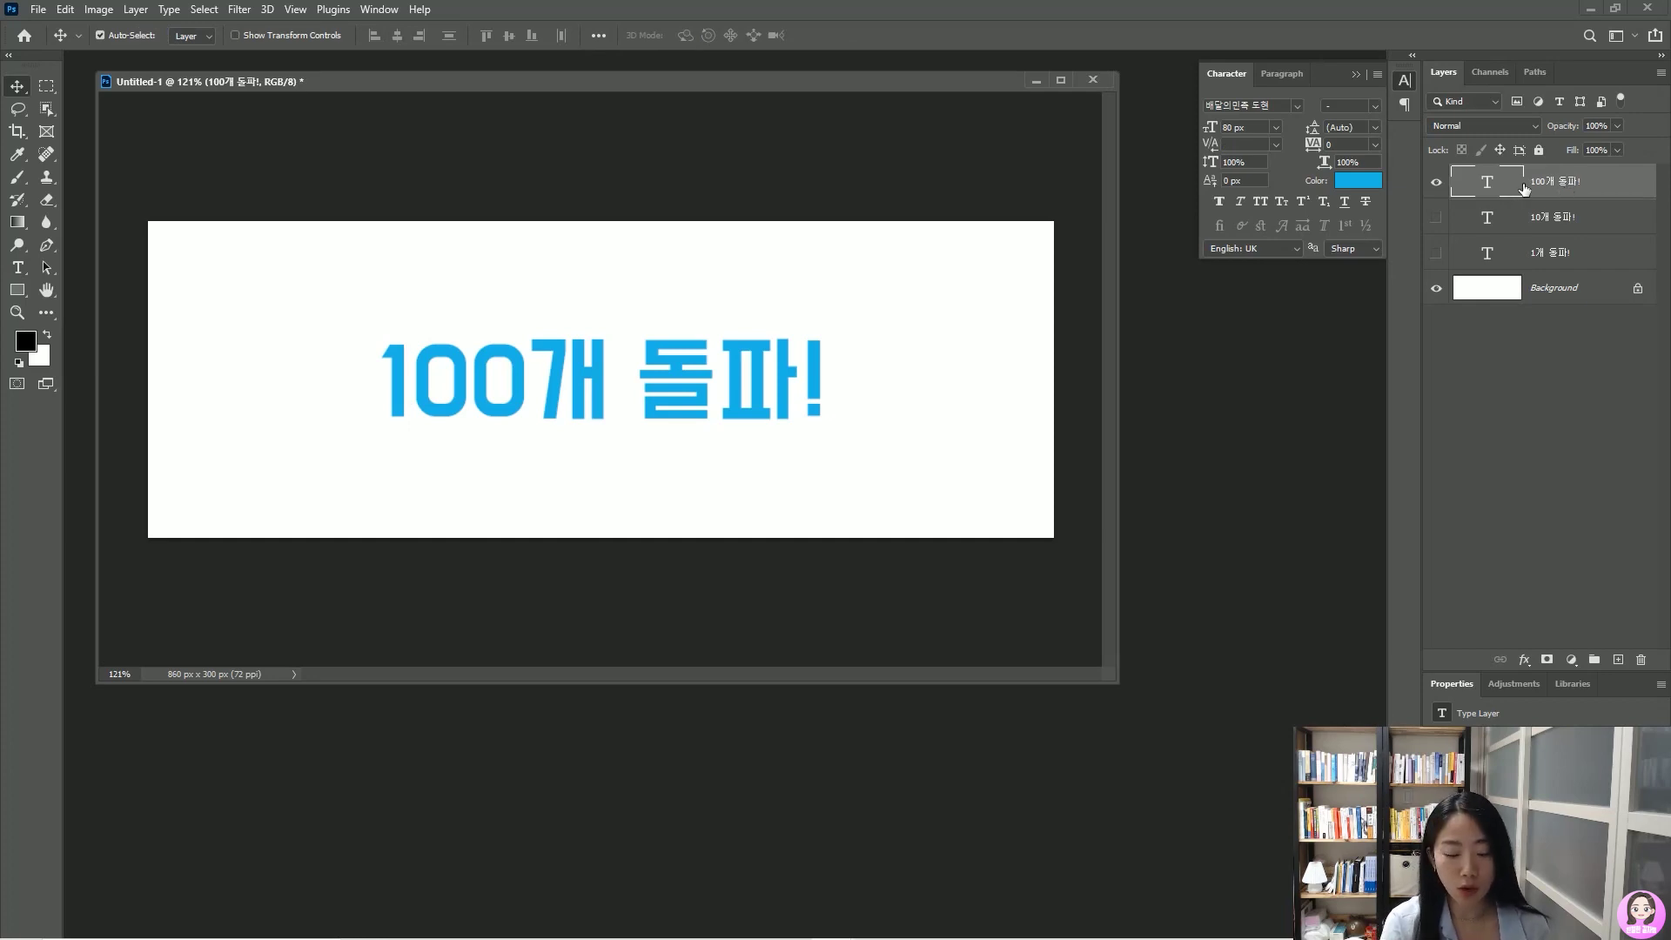
# Duplicate the "100개 돌파!" layer with its text changed to "1000개 돌파!", and hide the original layer
pyautogui.hotkey('ctrl', 'j')
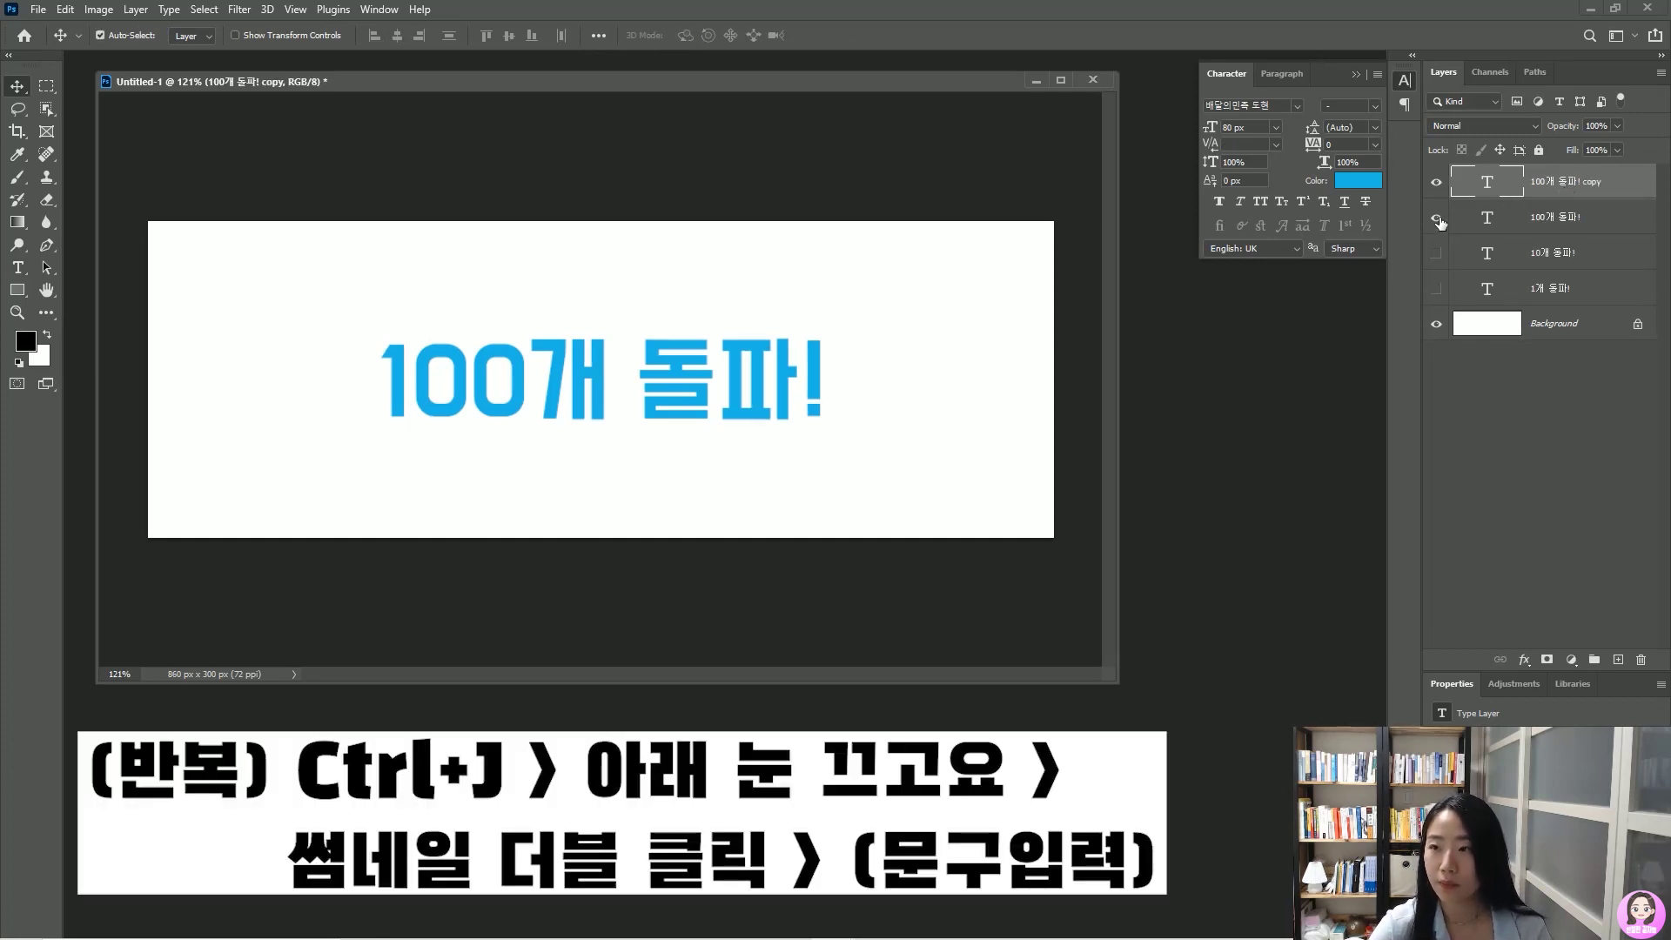
pyautogui.click(1436, 217)
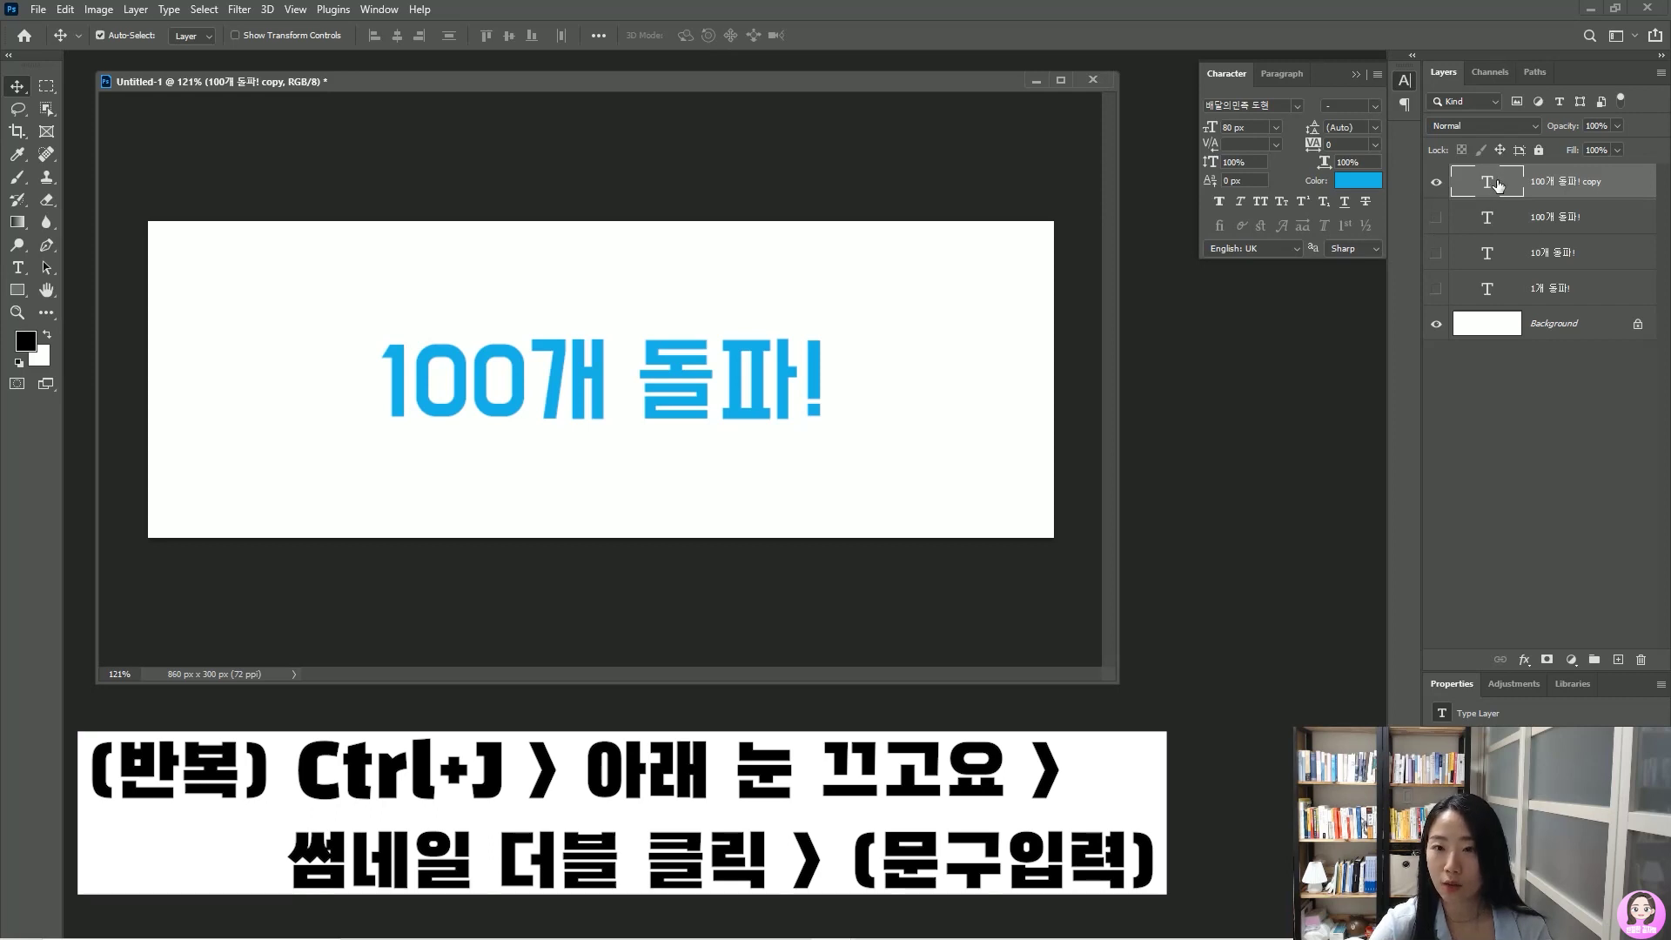
pyautogui.doubleClick(1489, 182)
pyautogui.write('1000개 ')
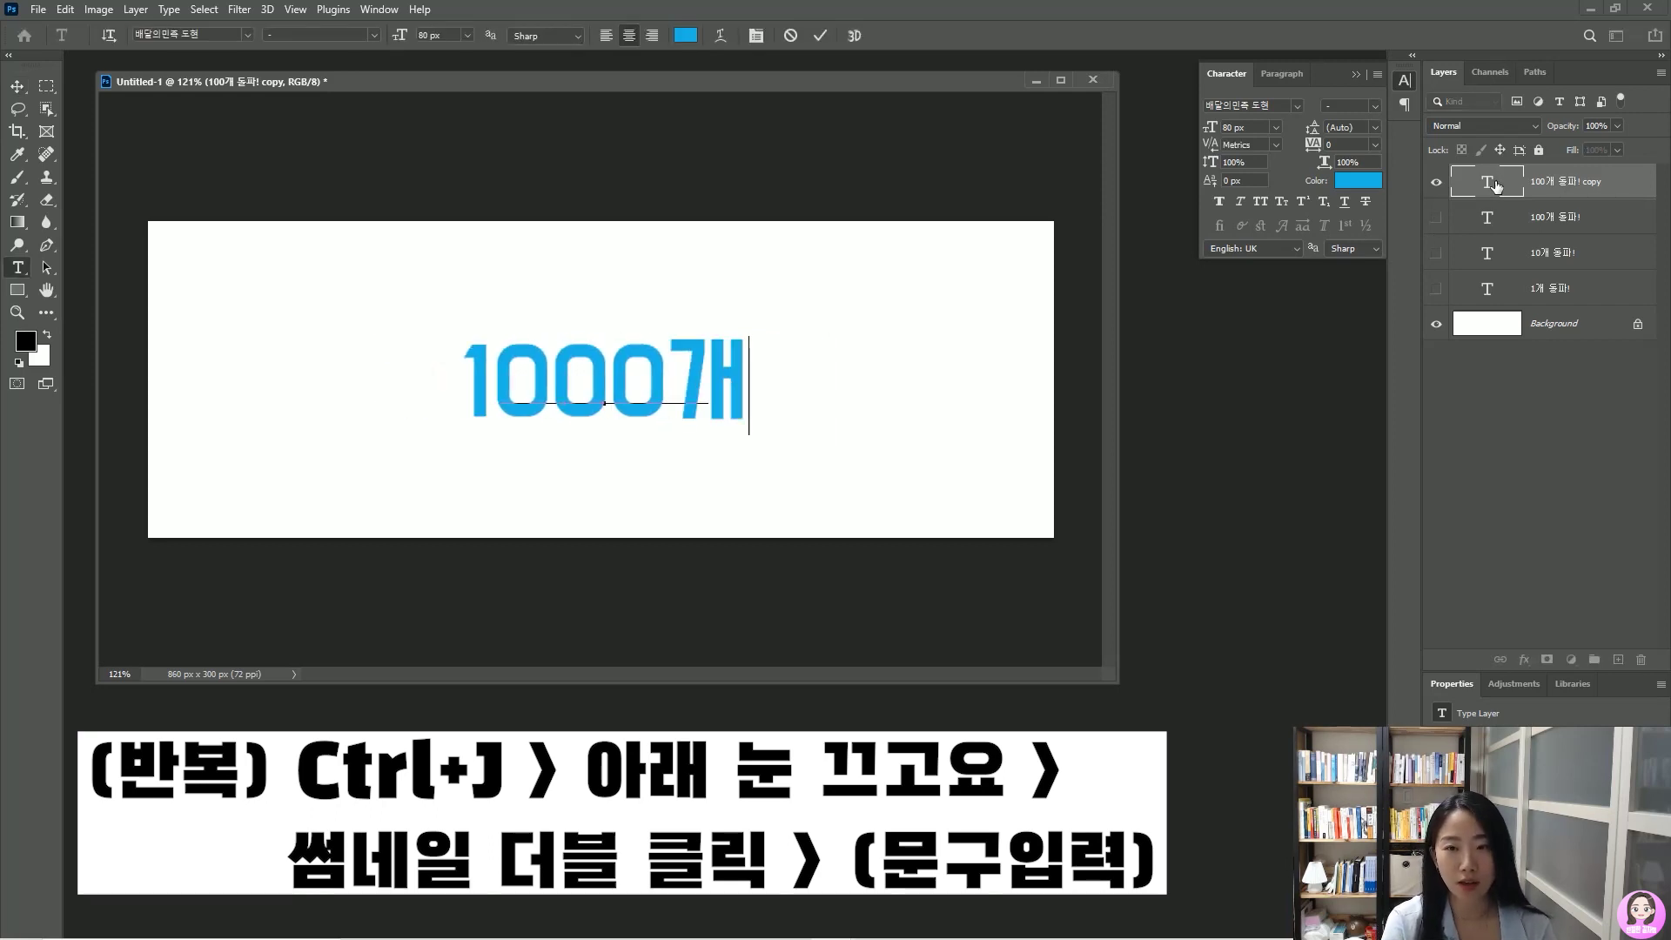
pyautogui.write('돌파!')
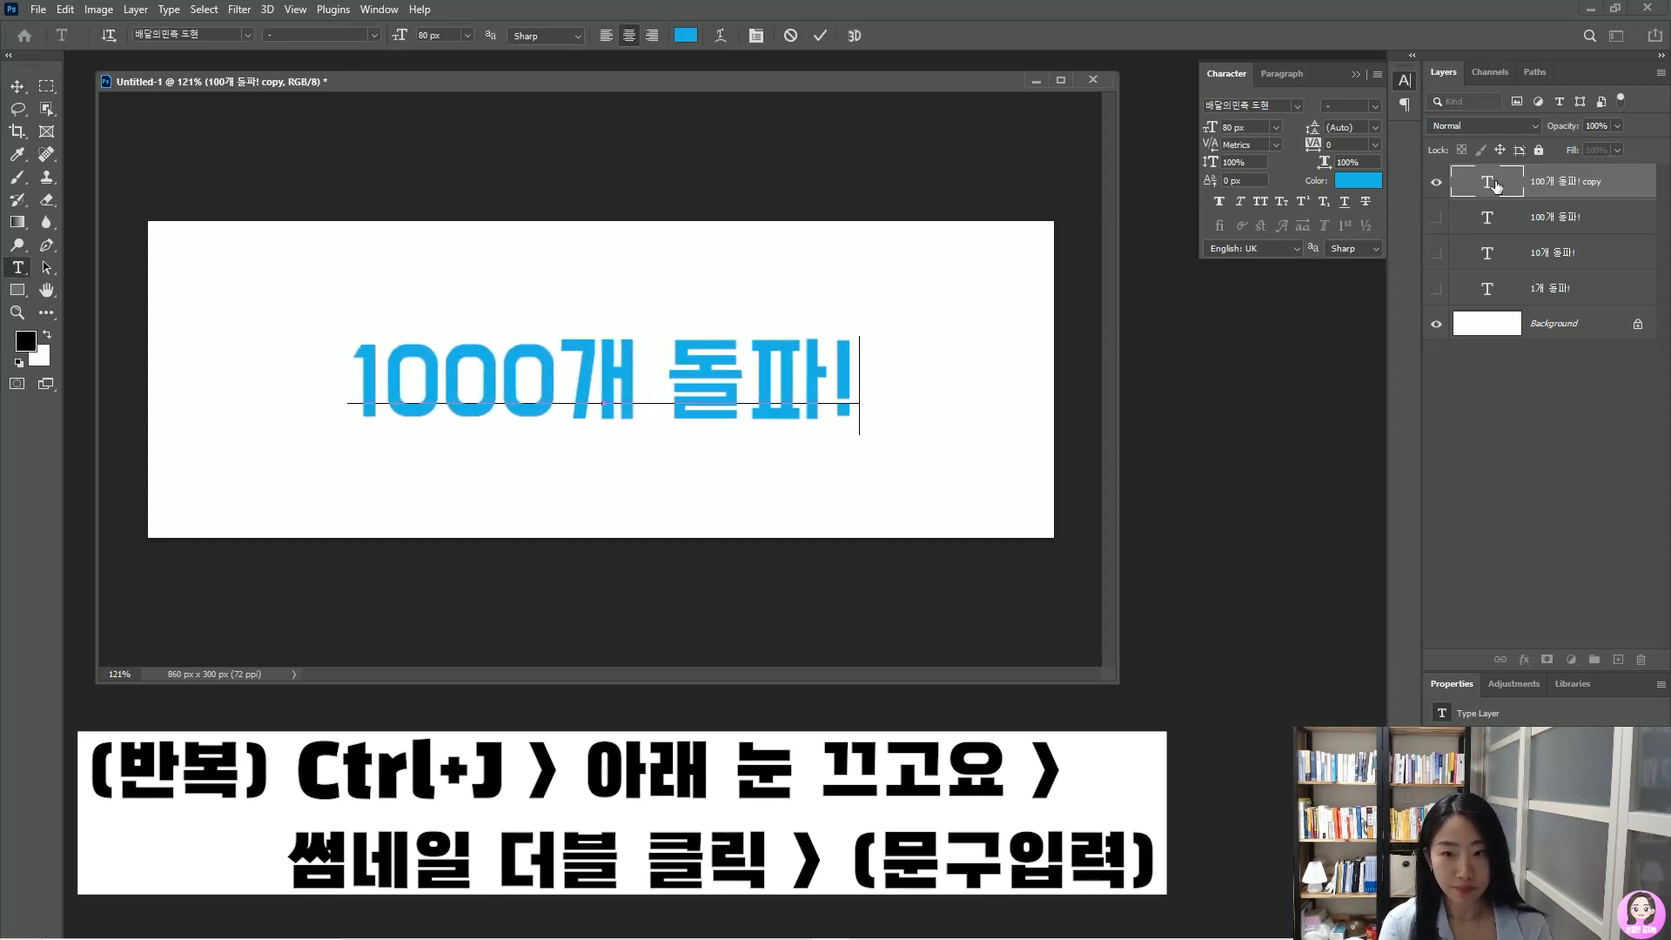
pyautogui.hotkey('ctrl', 'Return')
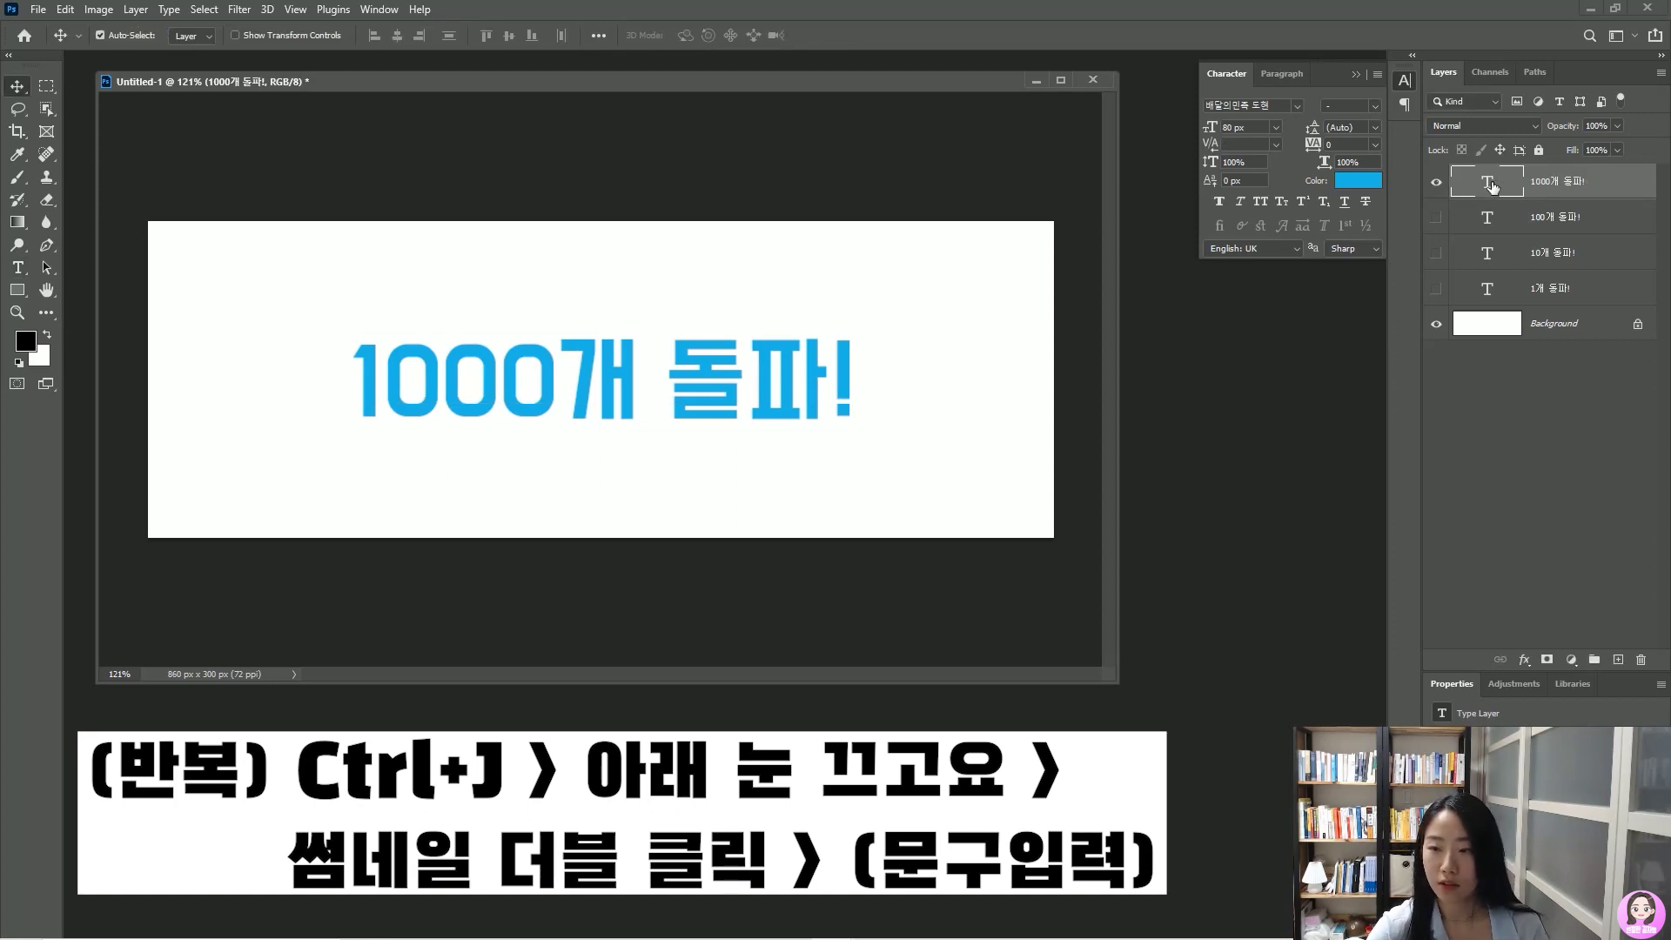
# Duplicate the "1000개 돌파!" layer with its text changed to "10000개 돌파!", and hide the original layer
pyautogui.hotkey('ctrl', 'j')
pyautogui.click(1436, 219)
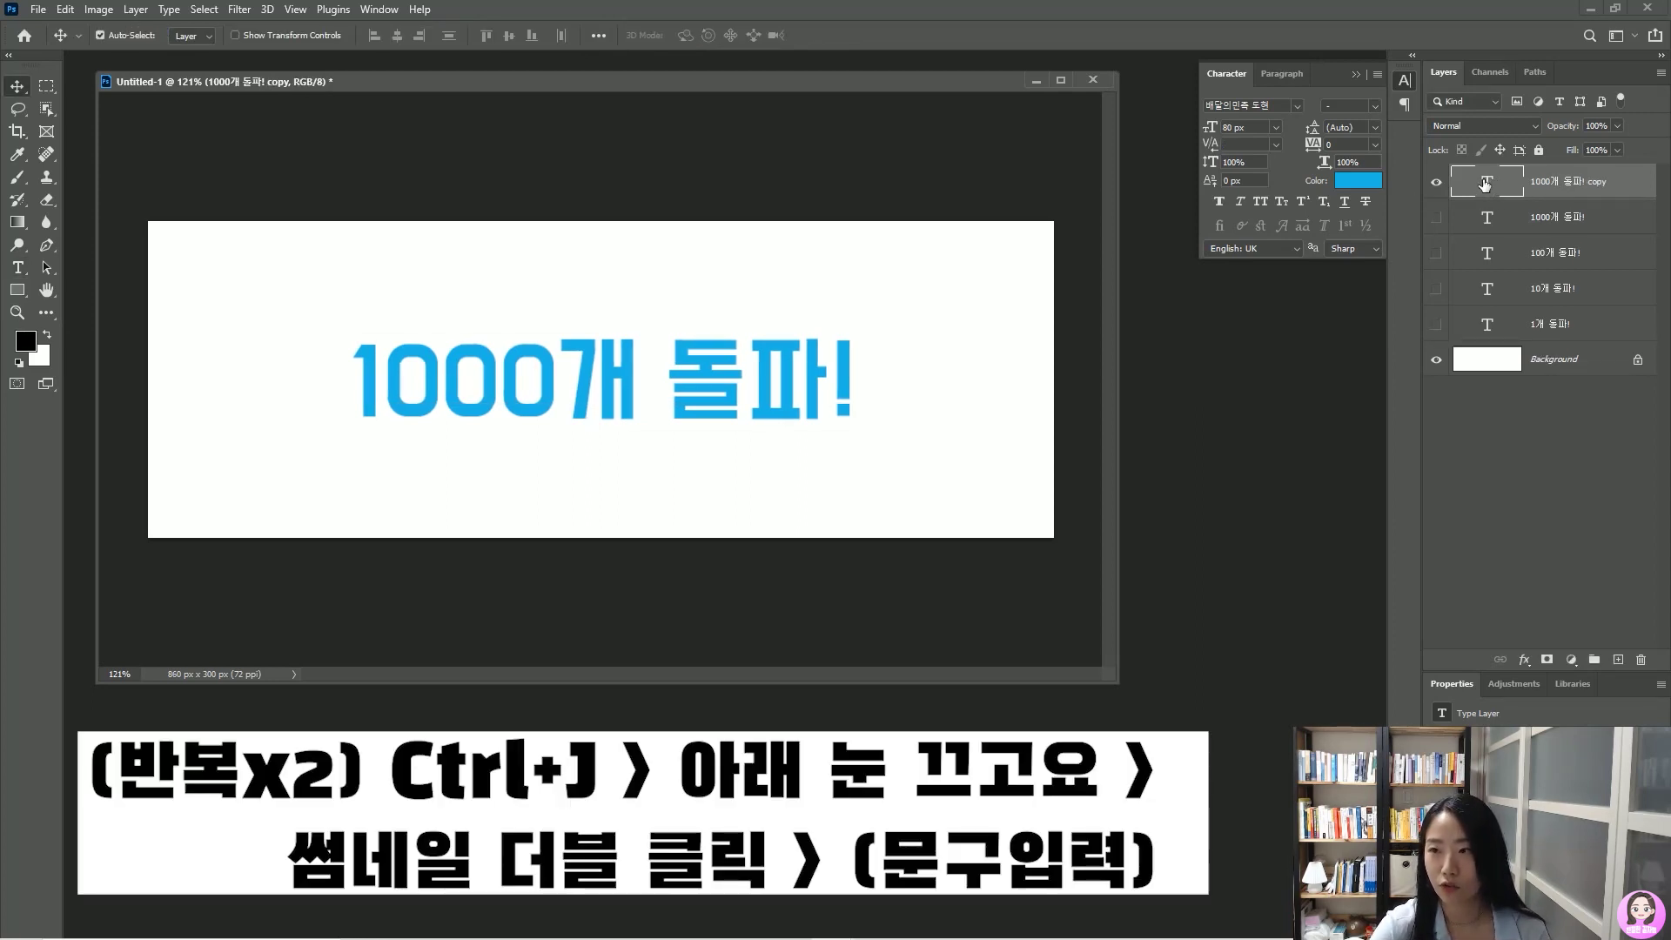
pyautogui.doubleClick(1486, 183)
pyautogui.write('1000')
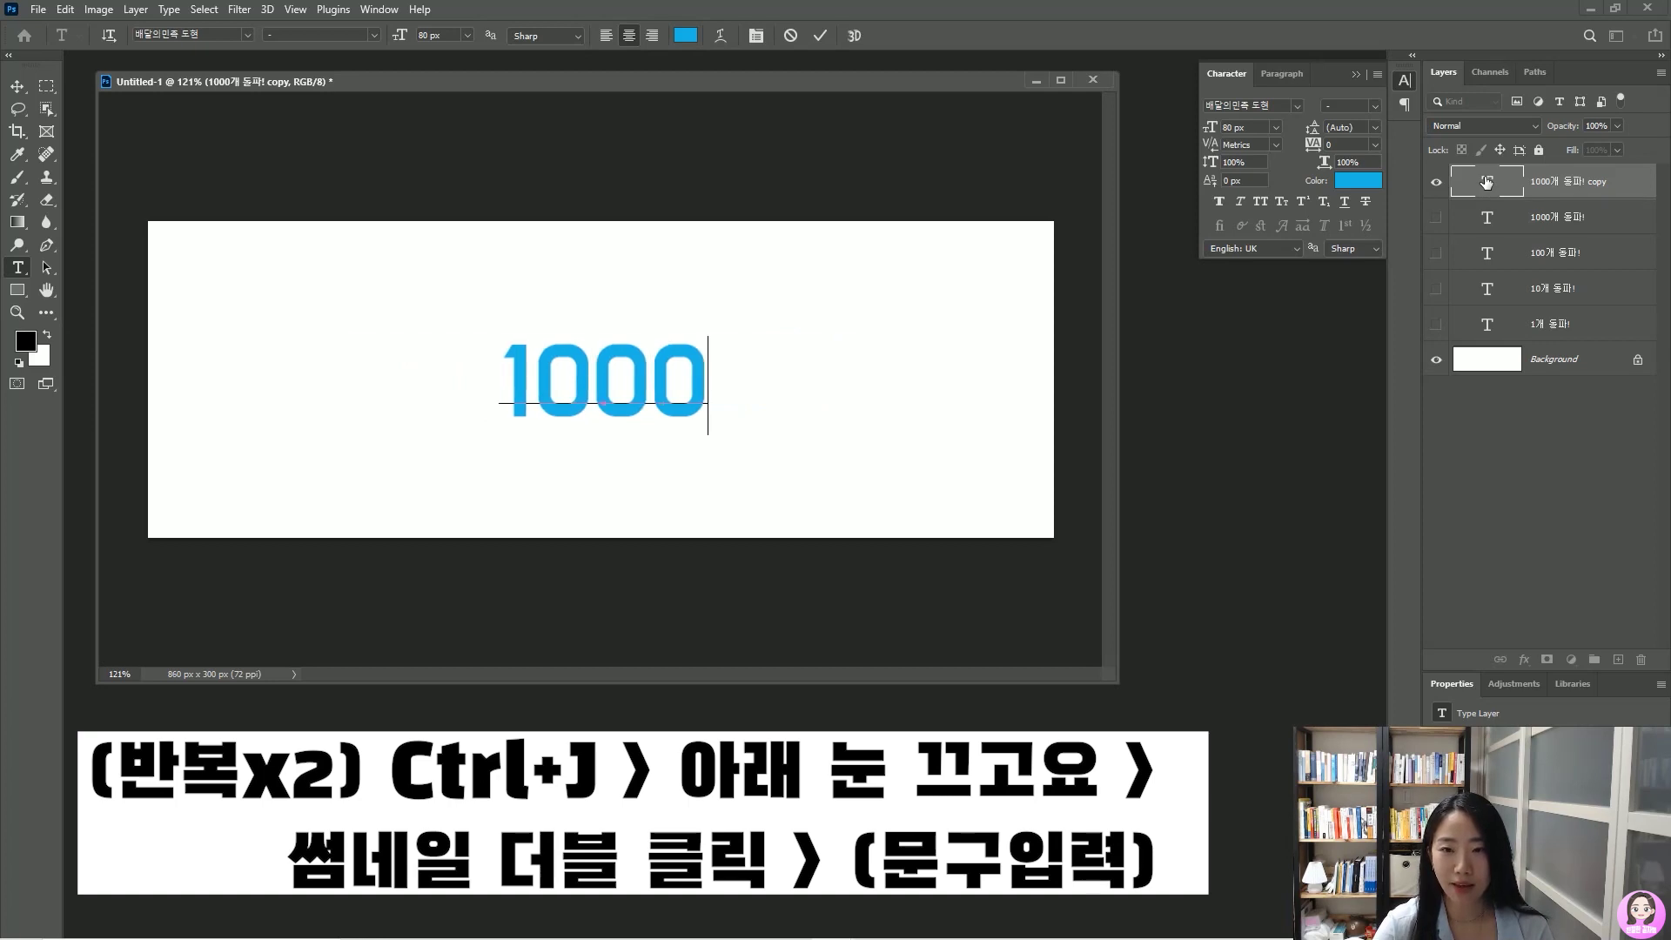
pyautogui.write('0개 돌파!')
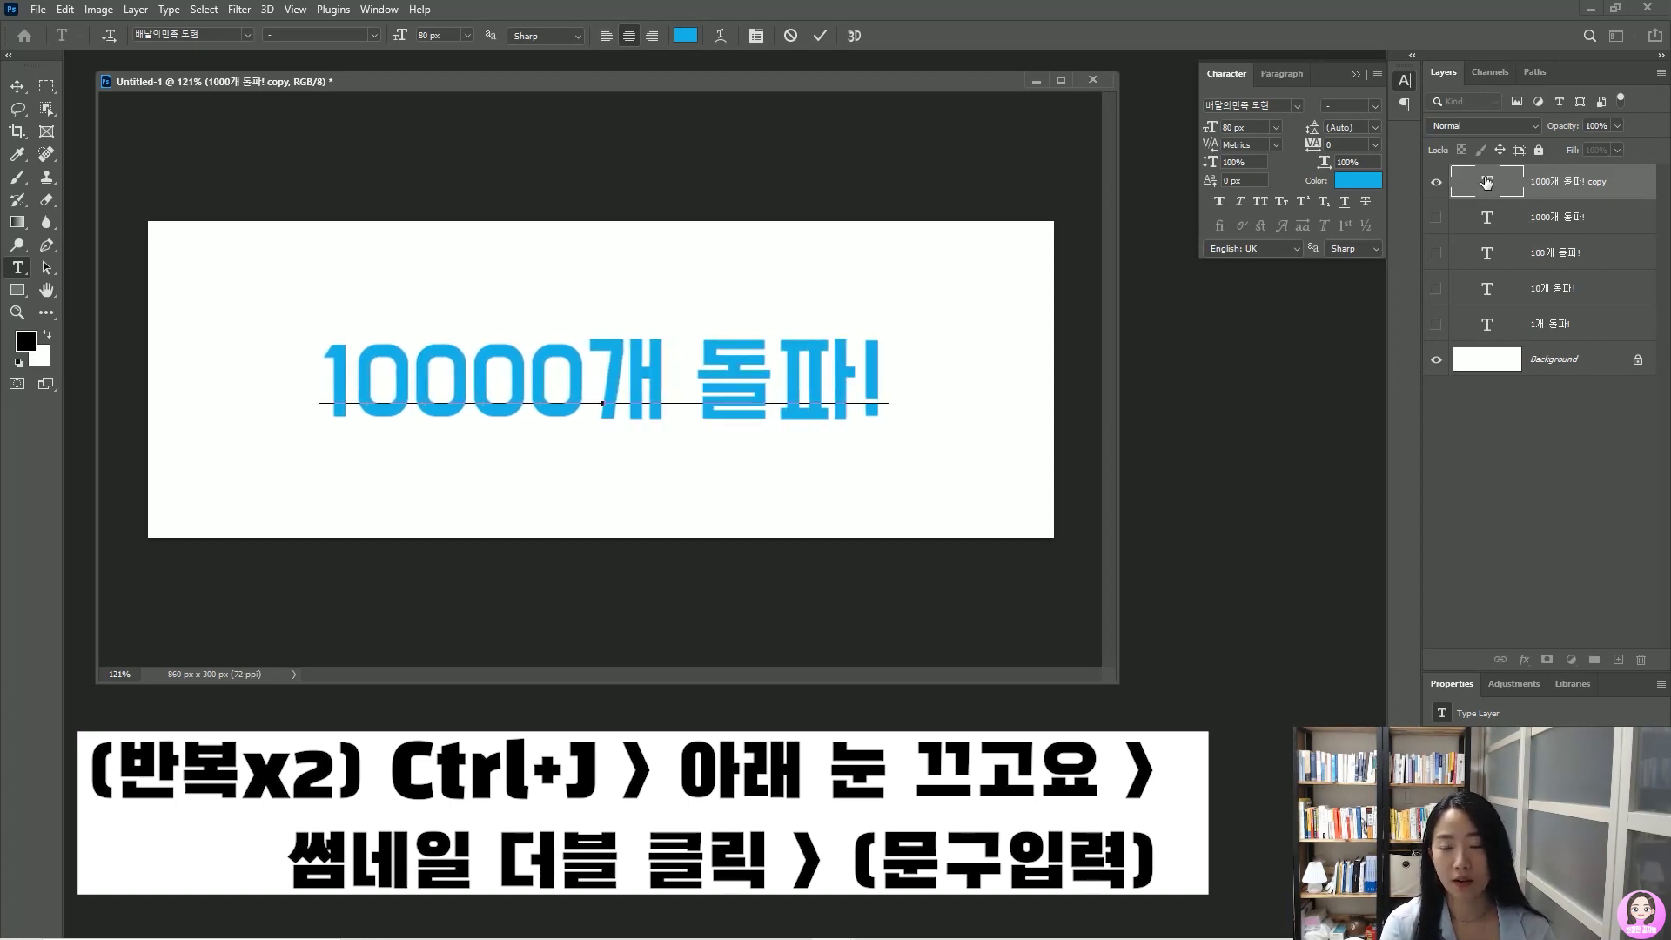
pyautogui.hotkey('ctrl', 'Return')
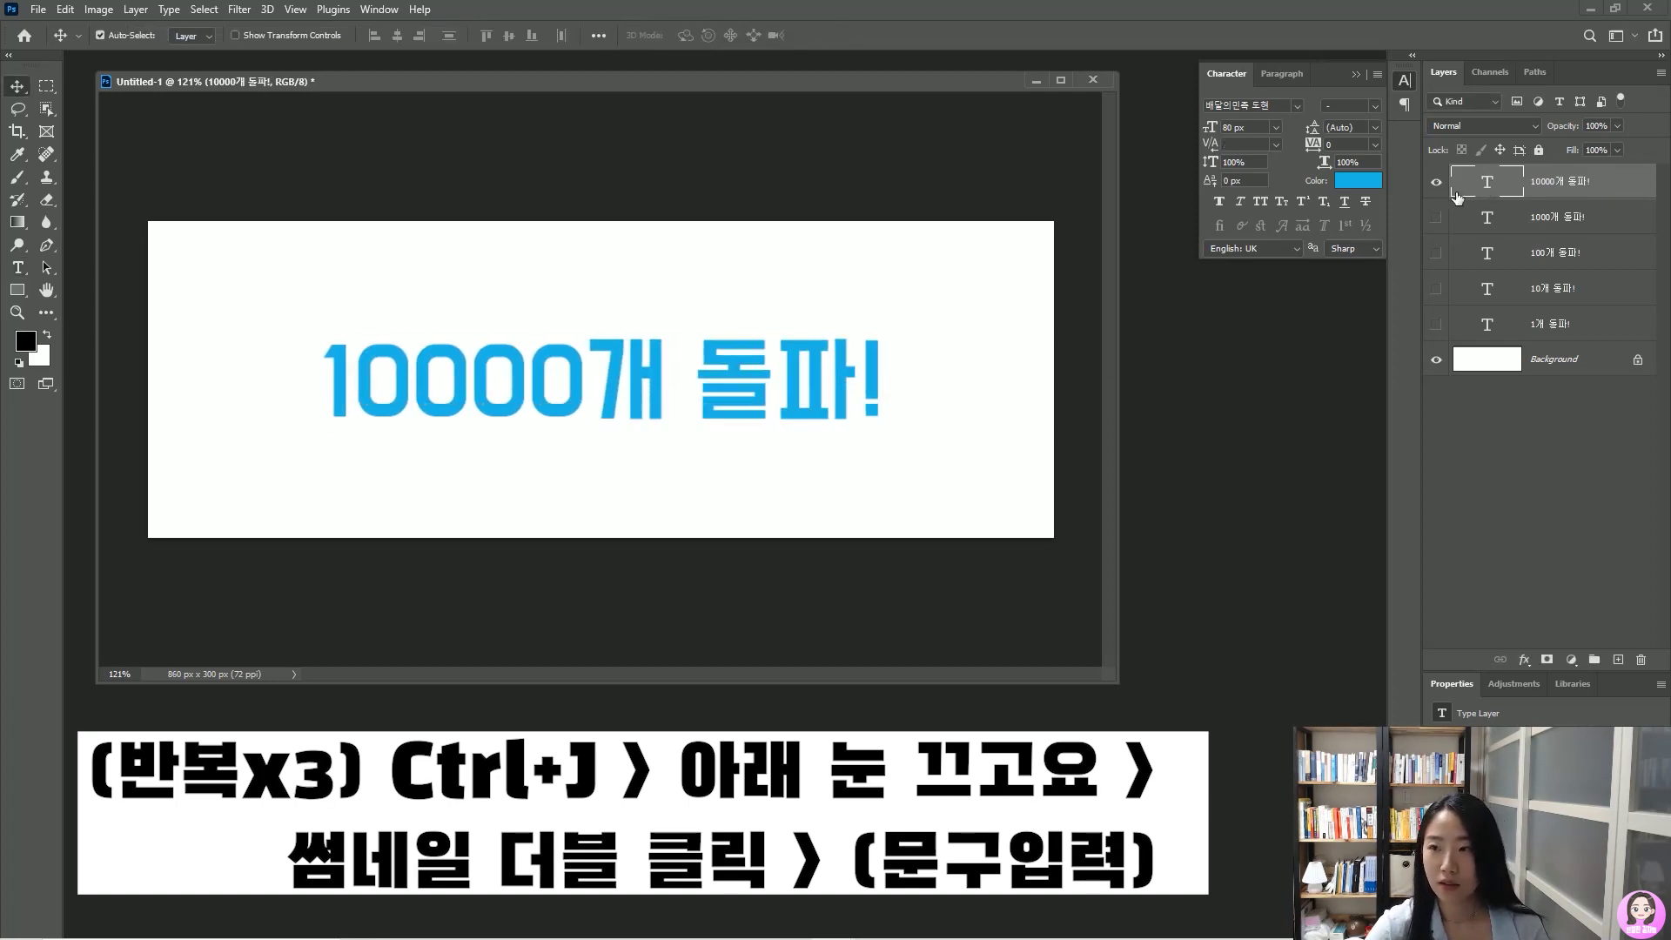
# Duplicate the "10000개 돌파!" layer with its text changed to "100000개 돌파!", keeping the original layer hidden
pyautogui.hotkey('ctrl', 'j')
pyautogui.click(1436, 217)
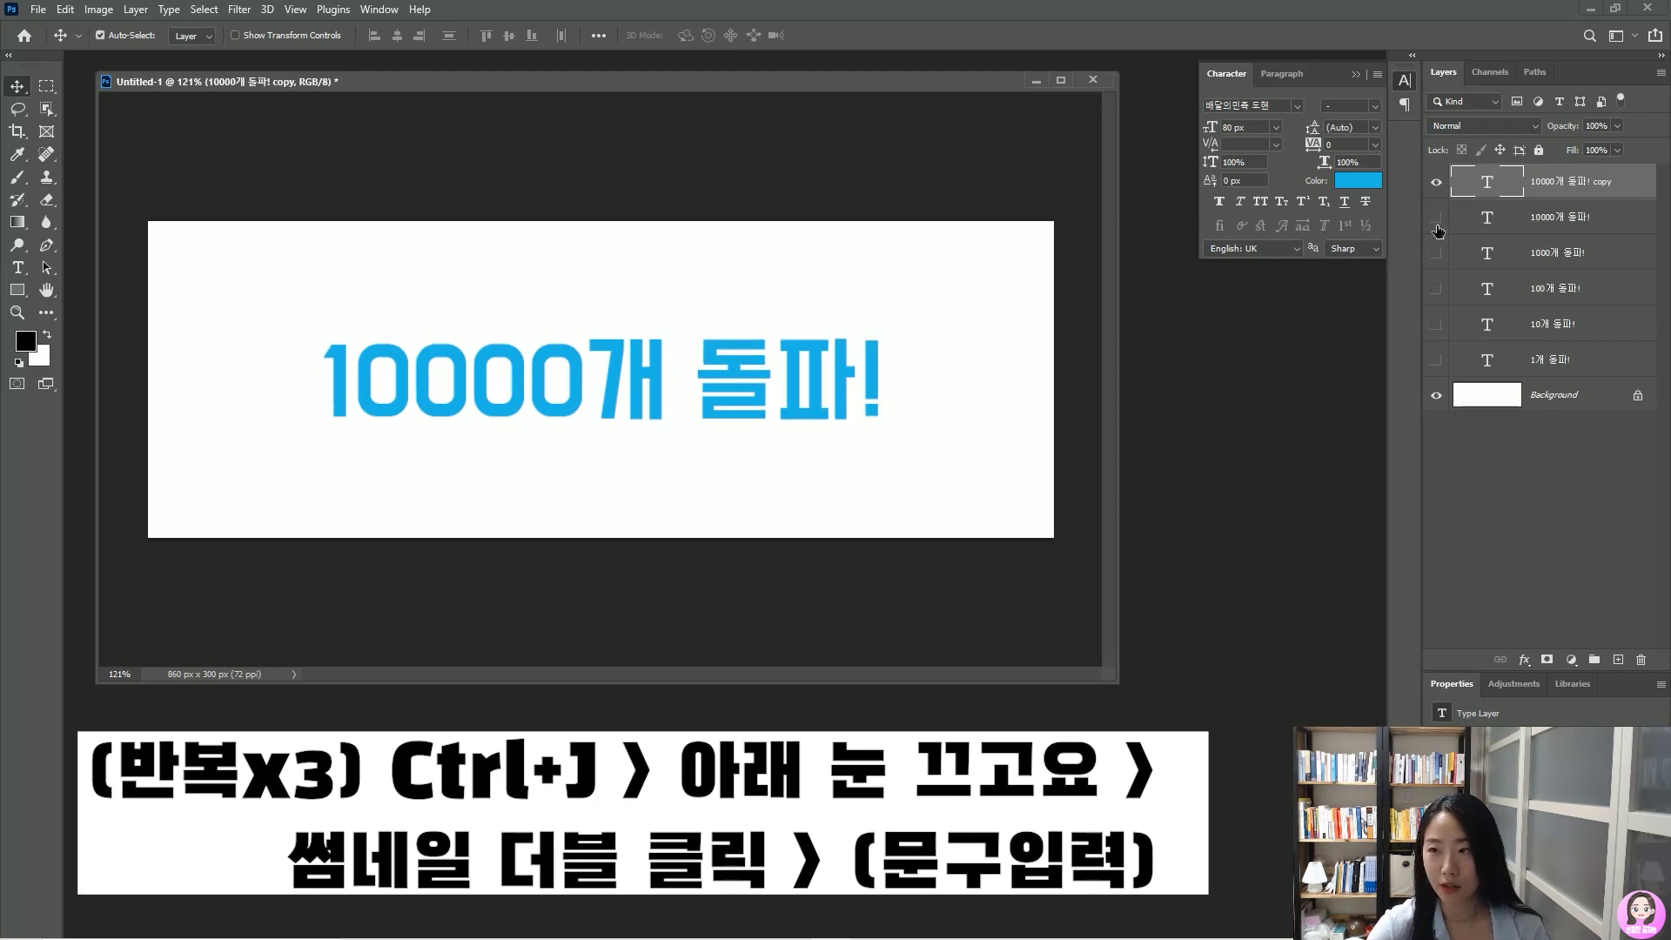
pyautogui.doubleClick(1490, 181)
pyautogui.write('10')
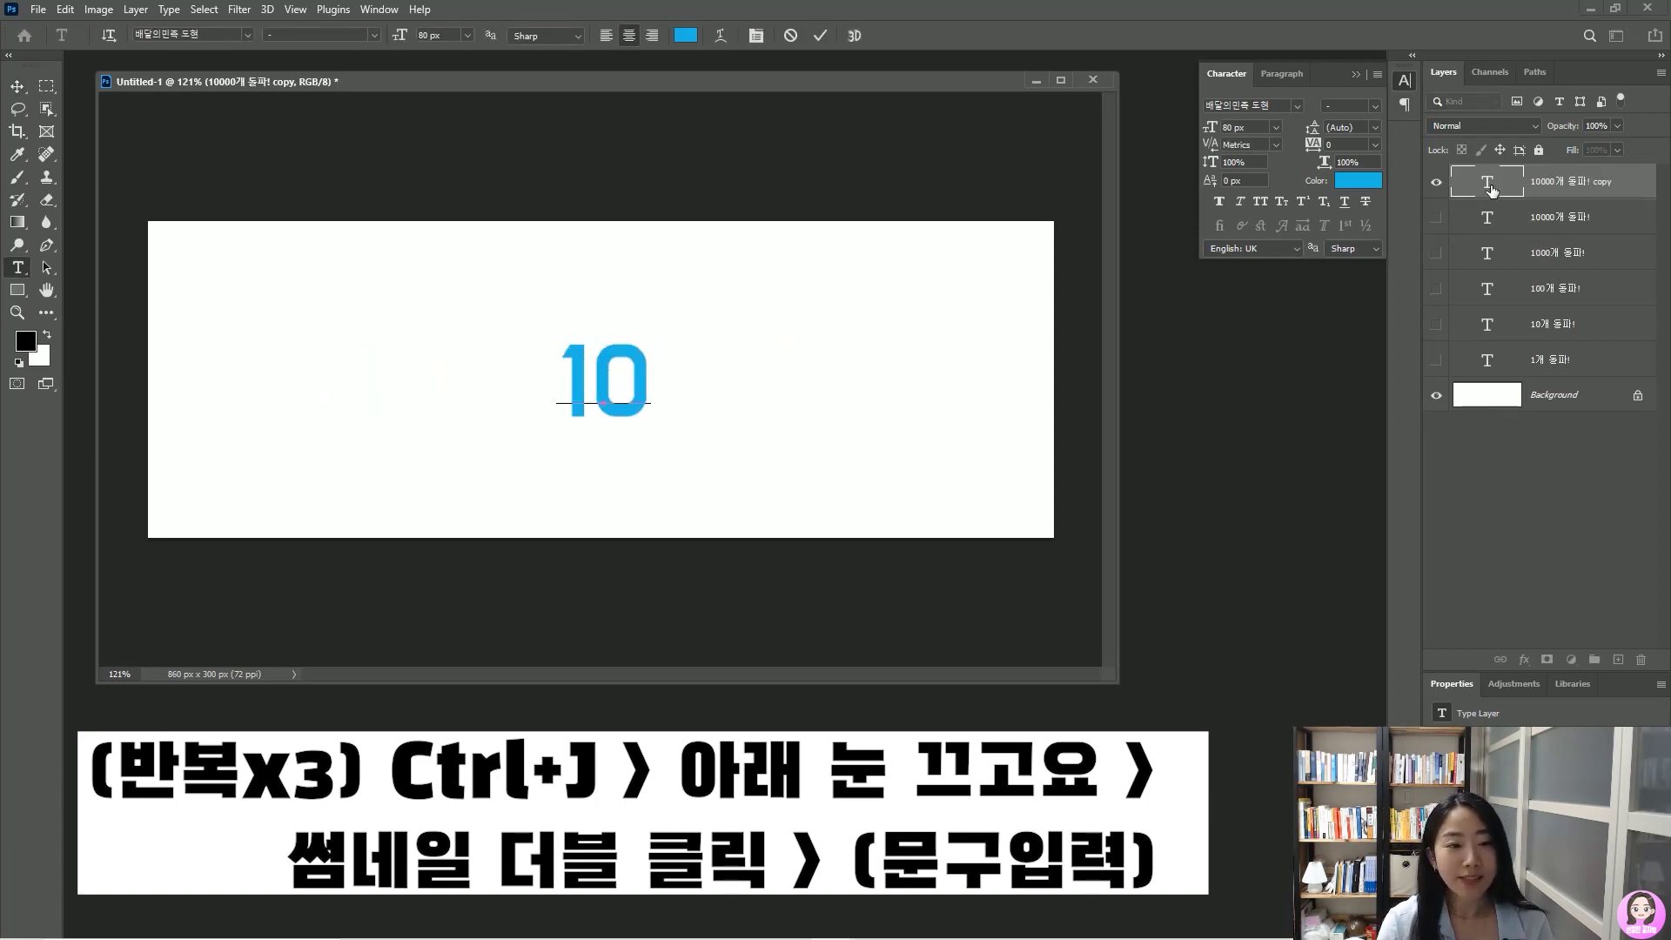
pyautogui.write('0000')
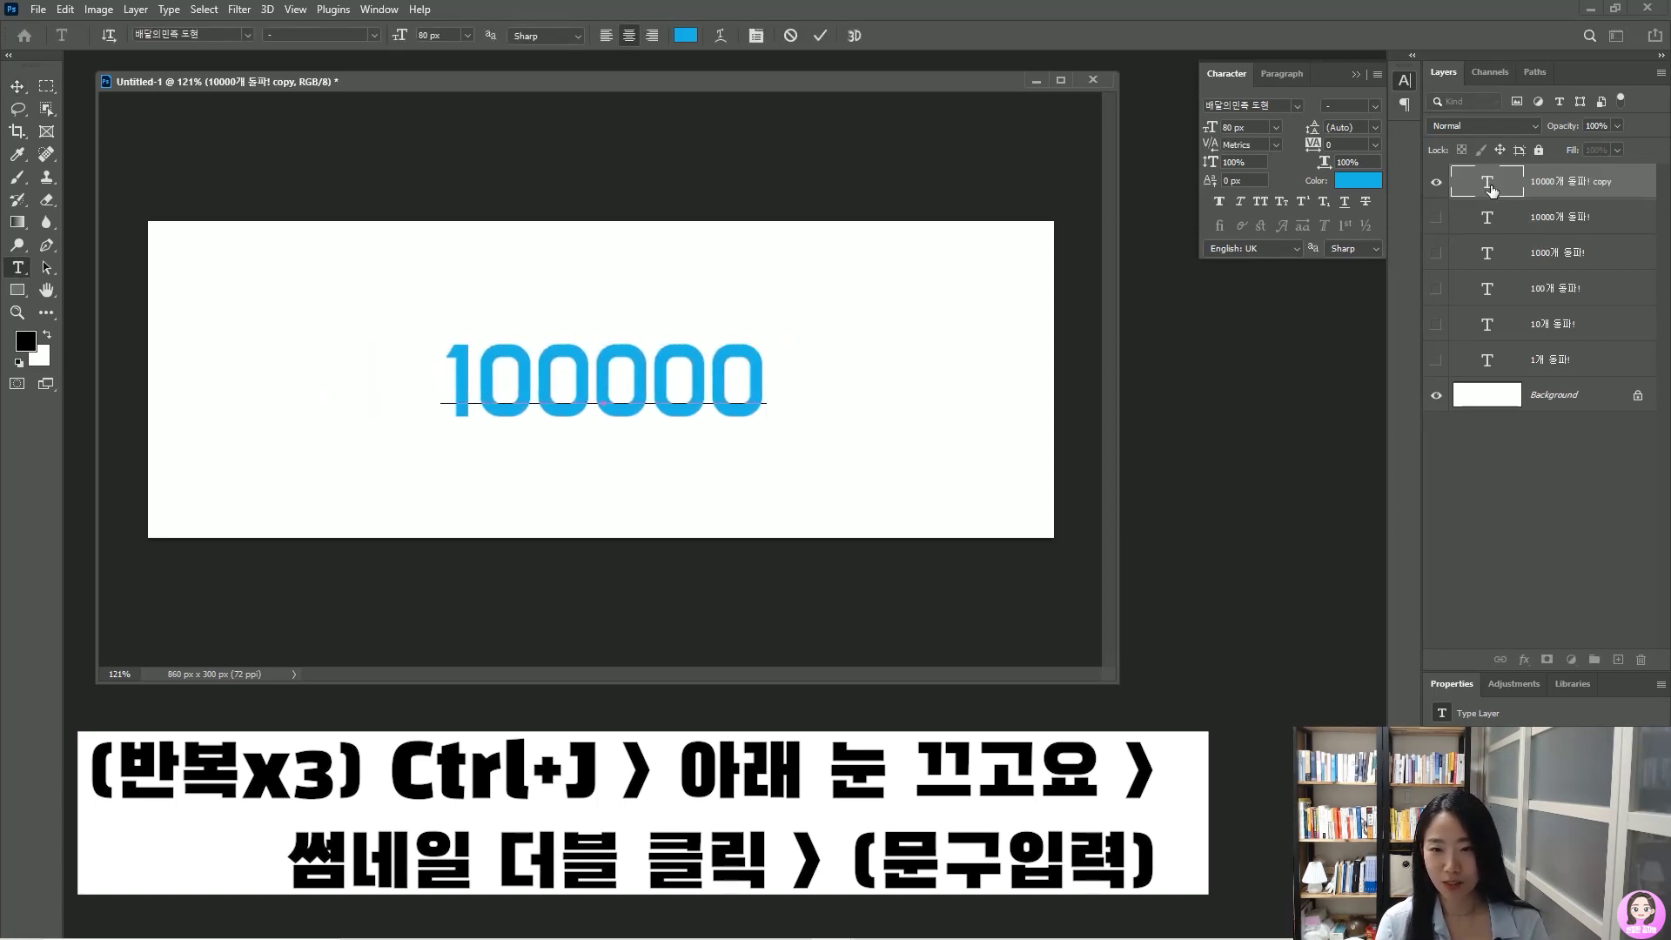
pyautogui.write('개 돌파!')
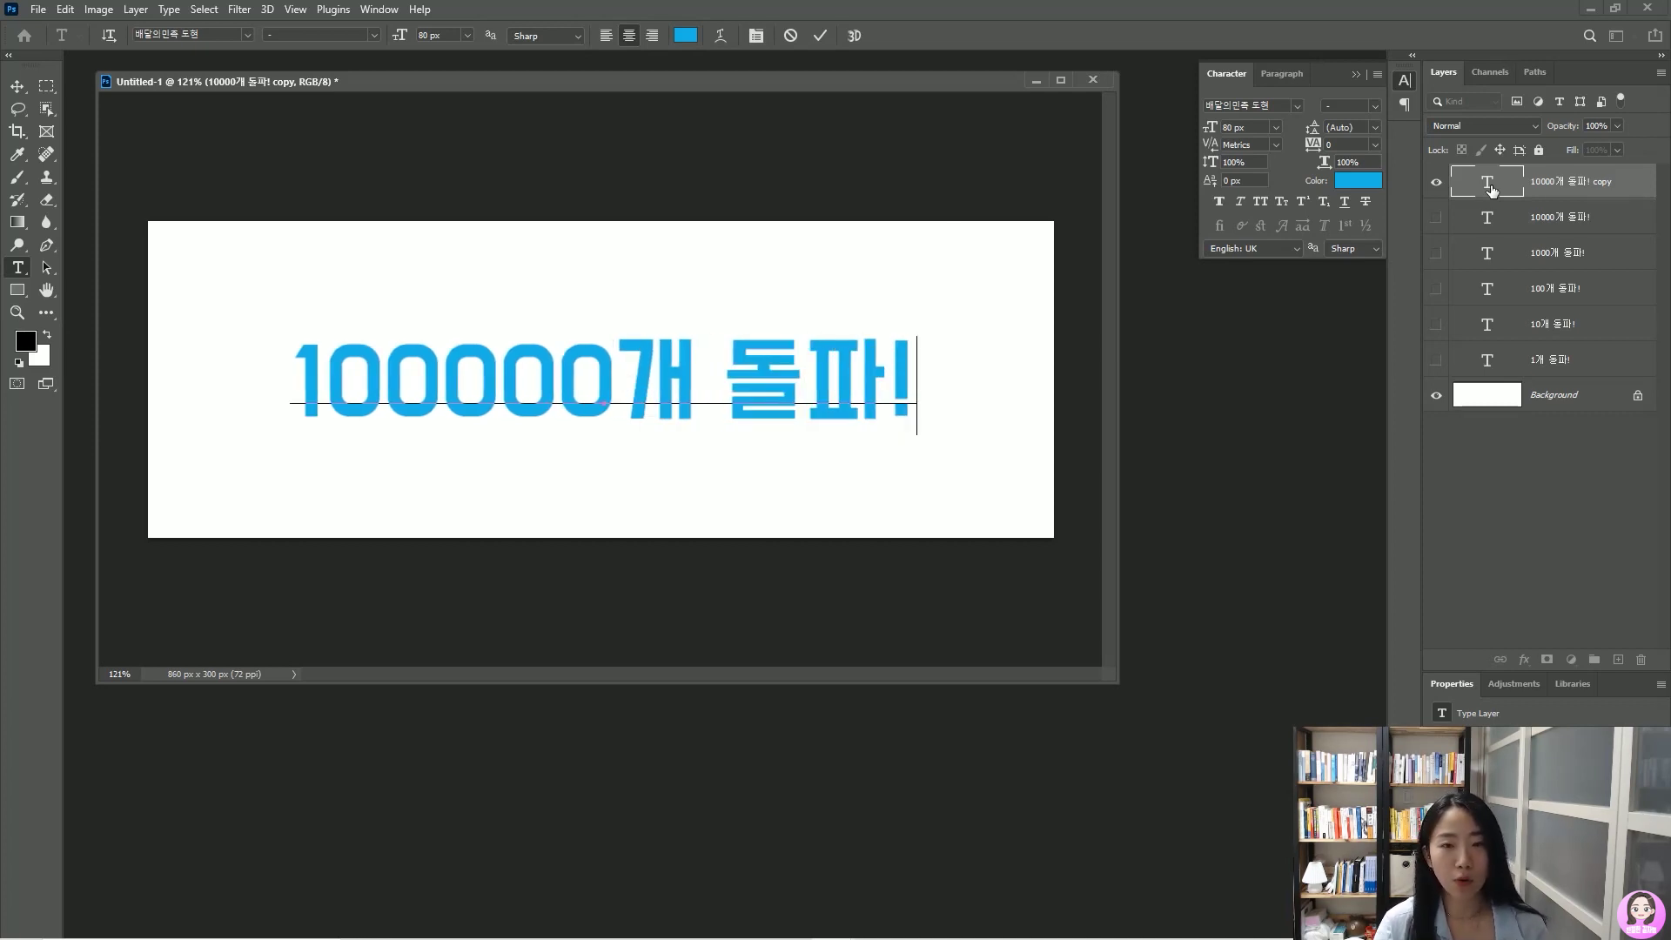
pyautogui.hotkey('ctrl', 'Return')
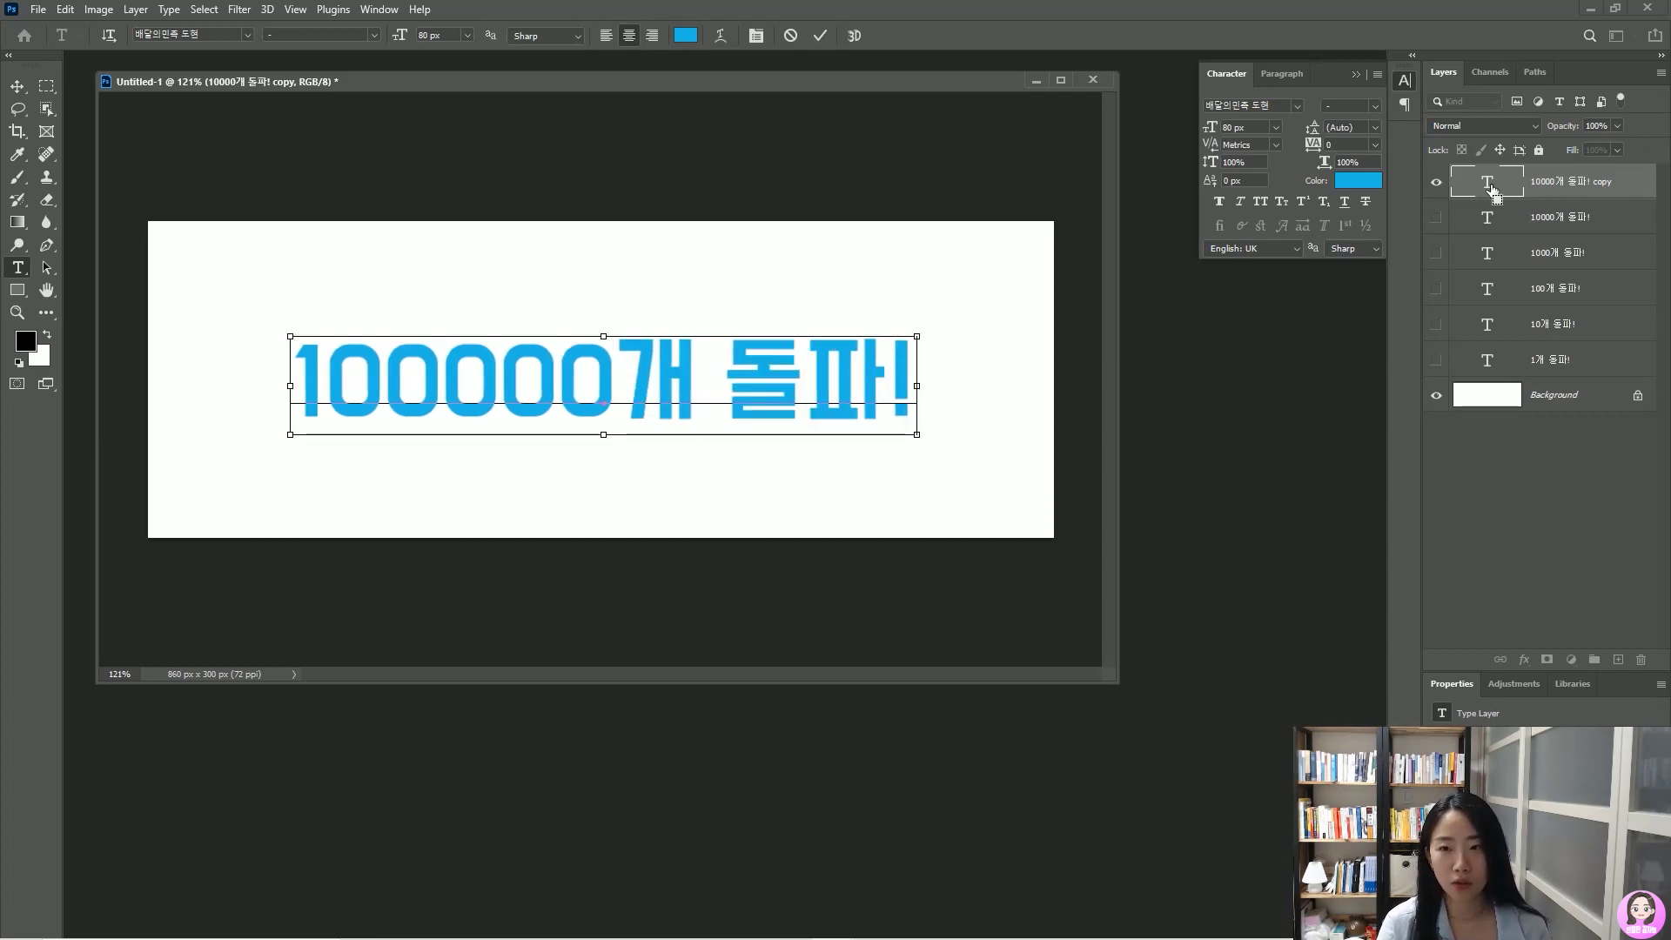
pyautogui.press('v')
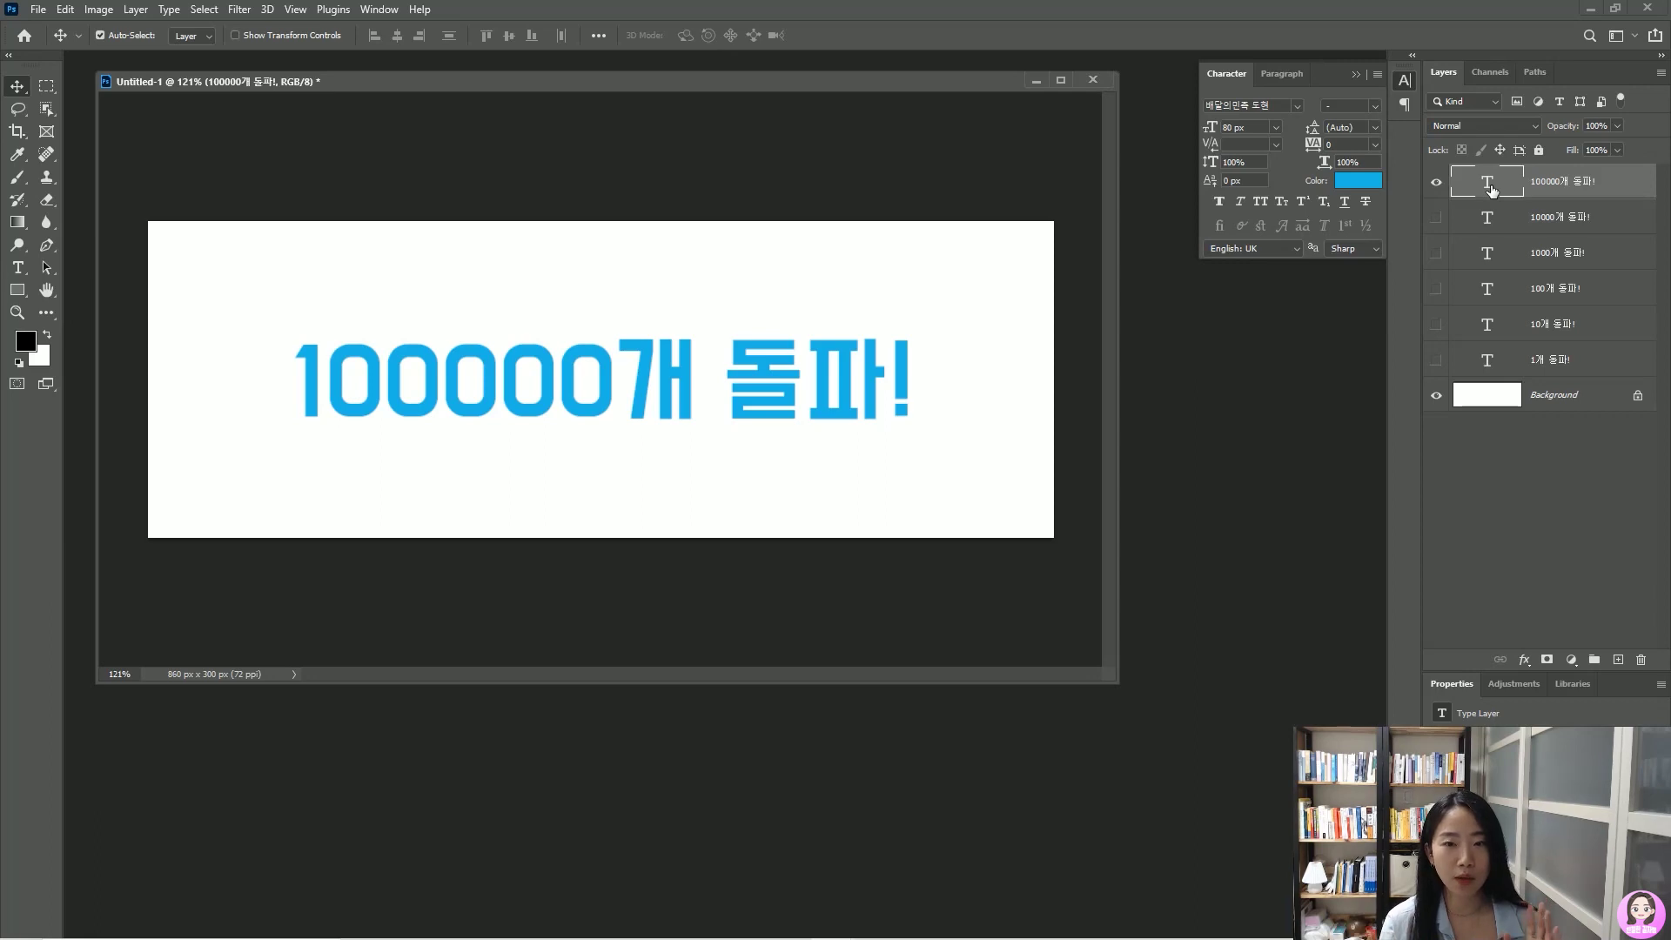
# Switch to the Photos app to check the text colours in the example gif3.gif, and return to Photoshop
pyautogui.moveTo(929, 938)
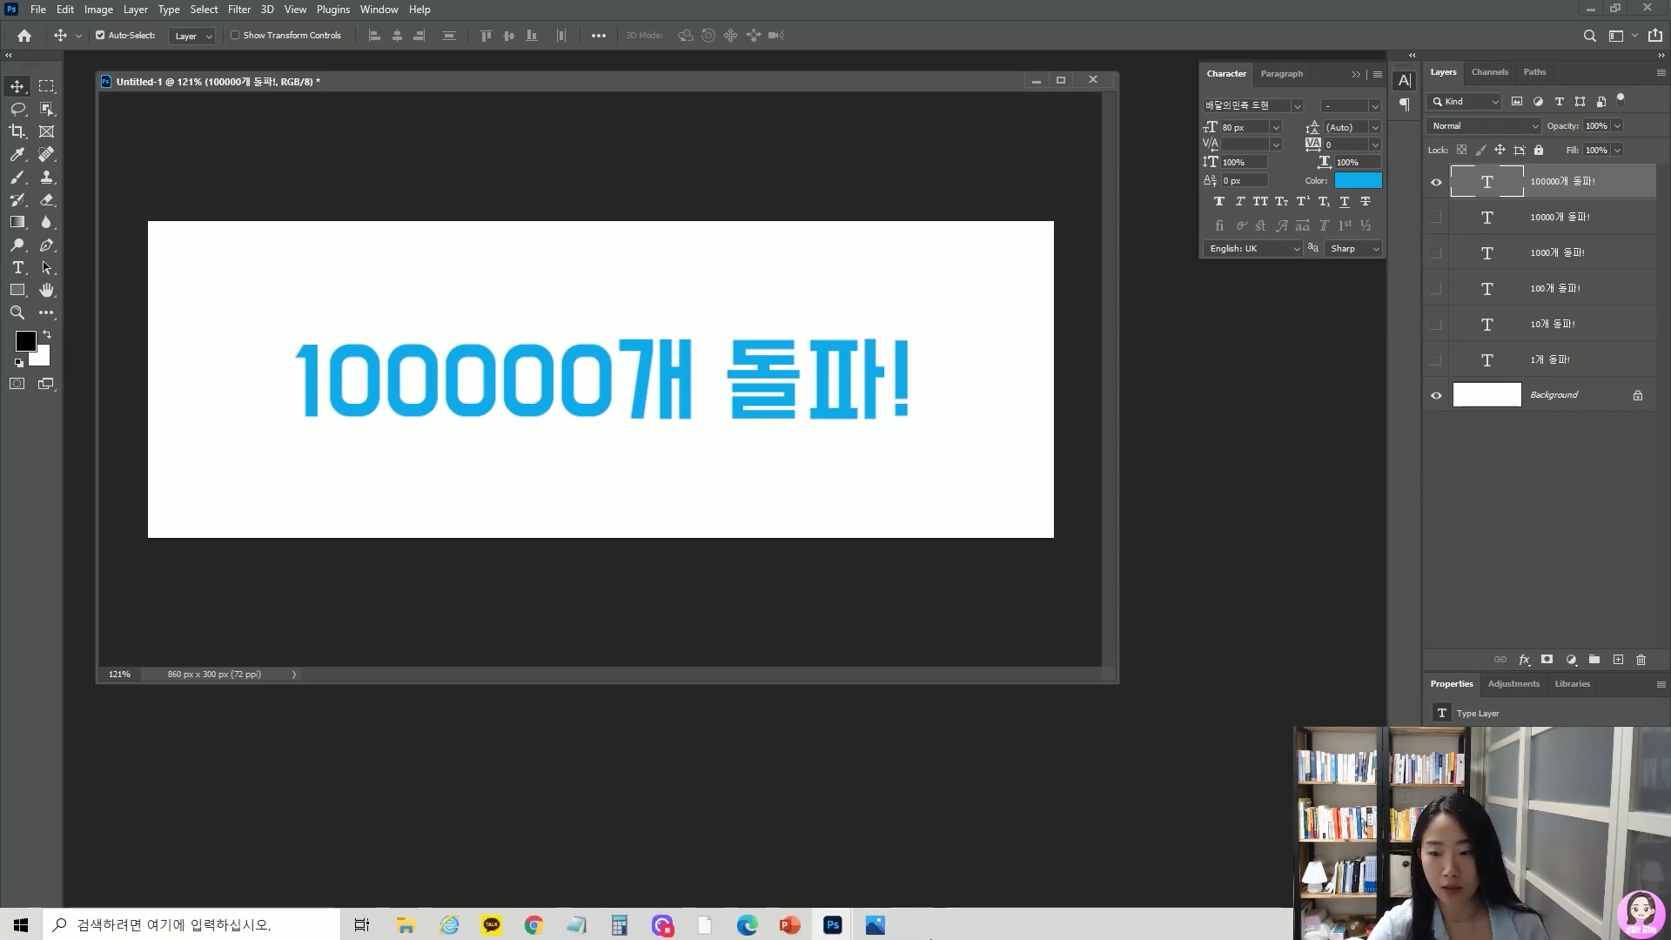
pyautogui.click(875, 924)
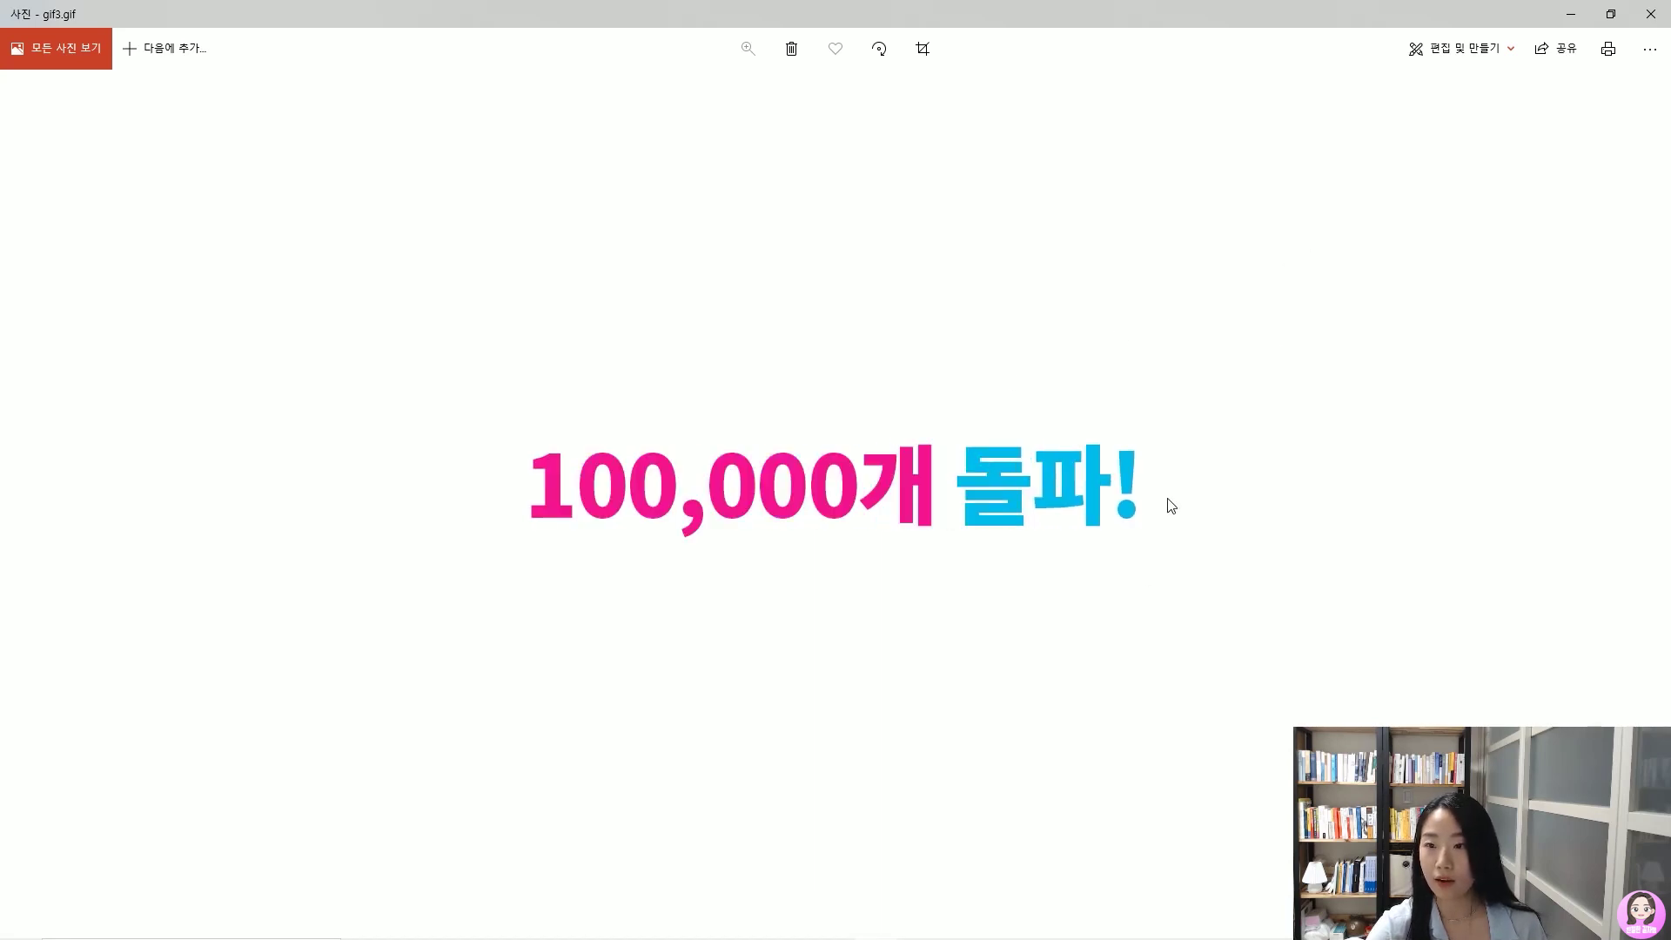
pyautogui.click(832, 922)
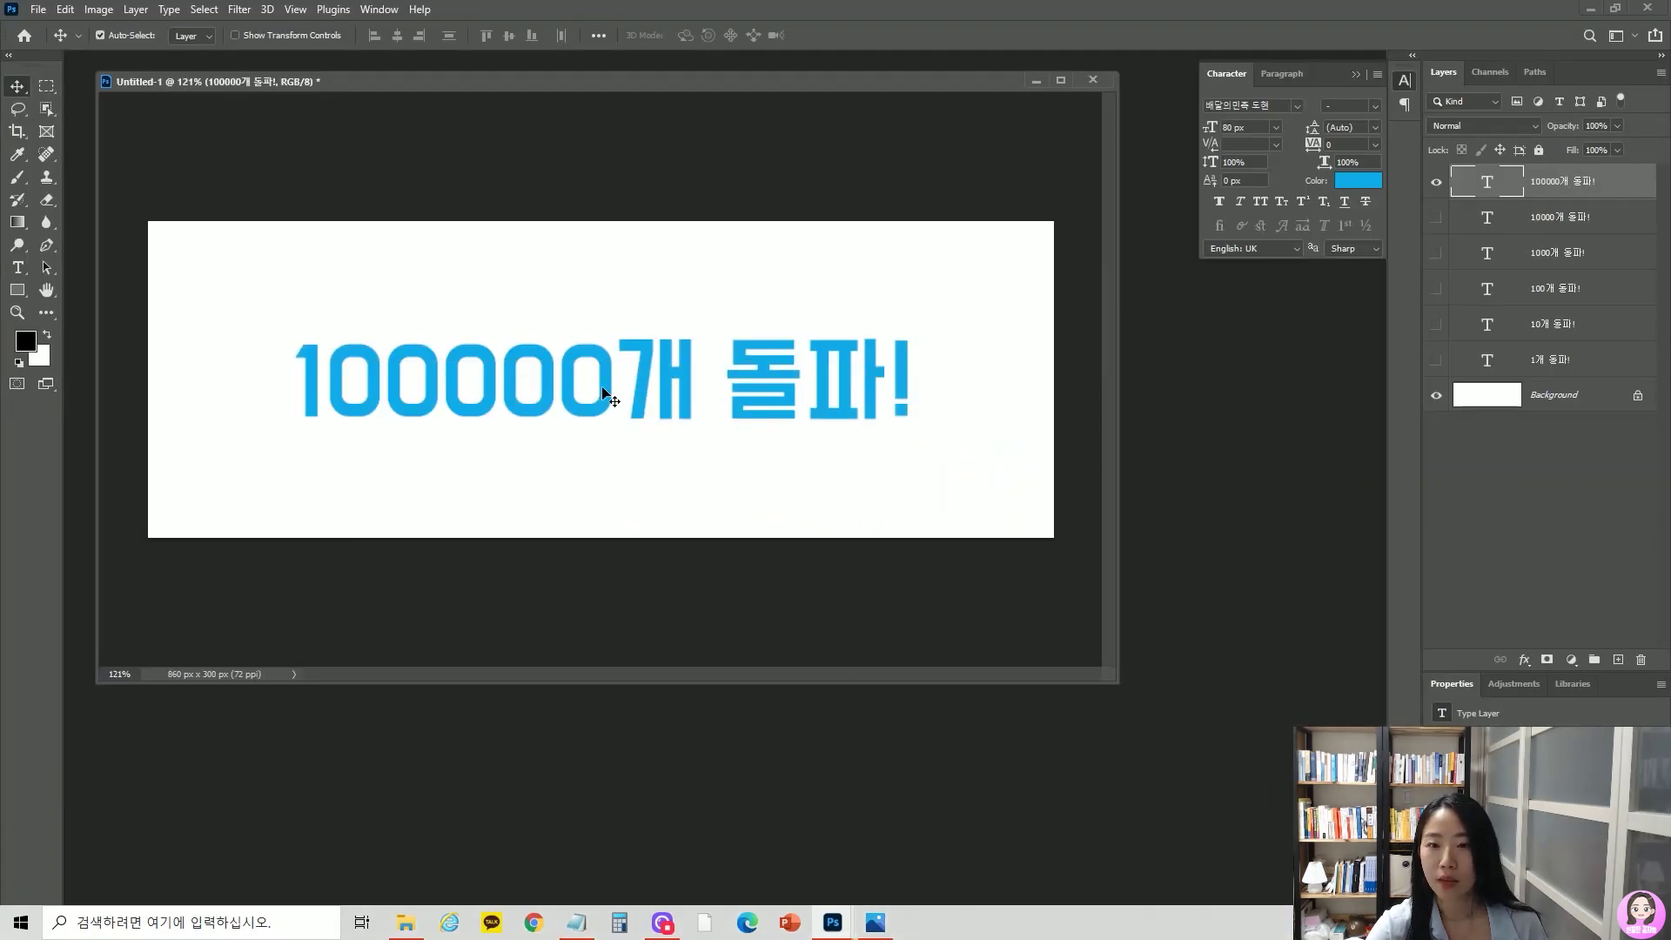
# Recolor only the "100000개" part of the "100000개 돌파!" text to pink #f91868
pyautogui.doubleClick(1485, 184)
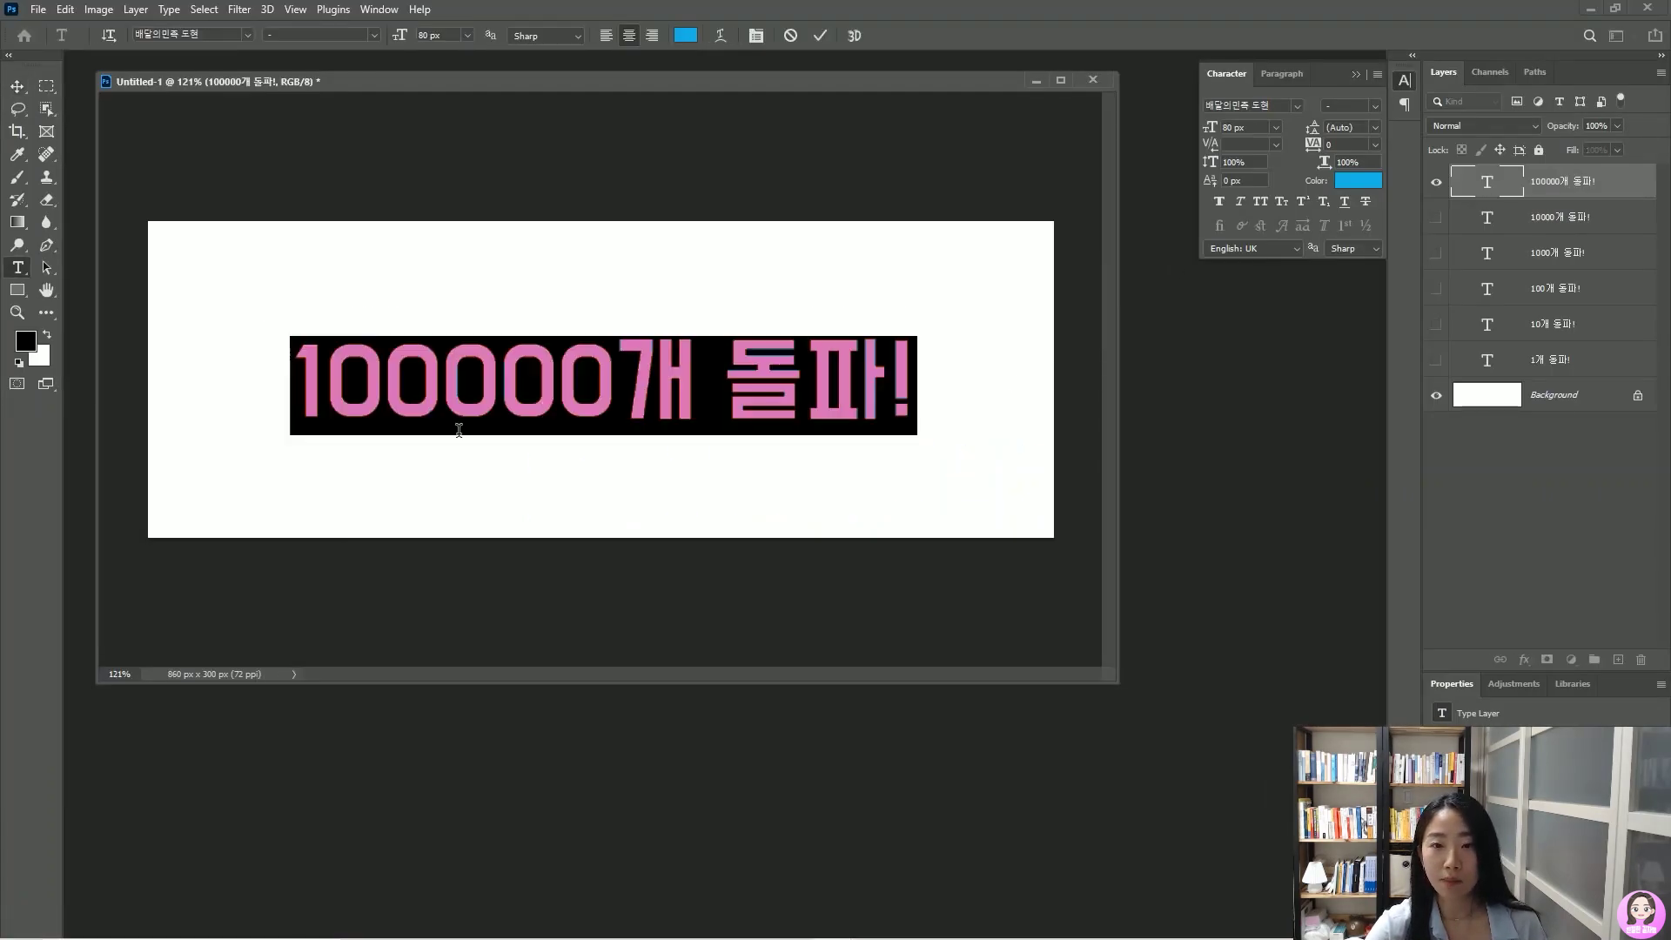
pyautogui.doubleClick(1485, 185)
pyautogui.doubleClick(1502, 173)
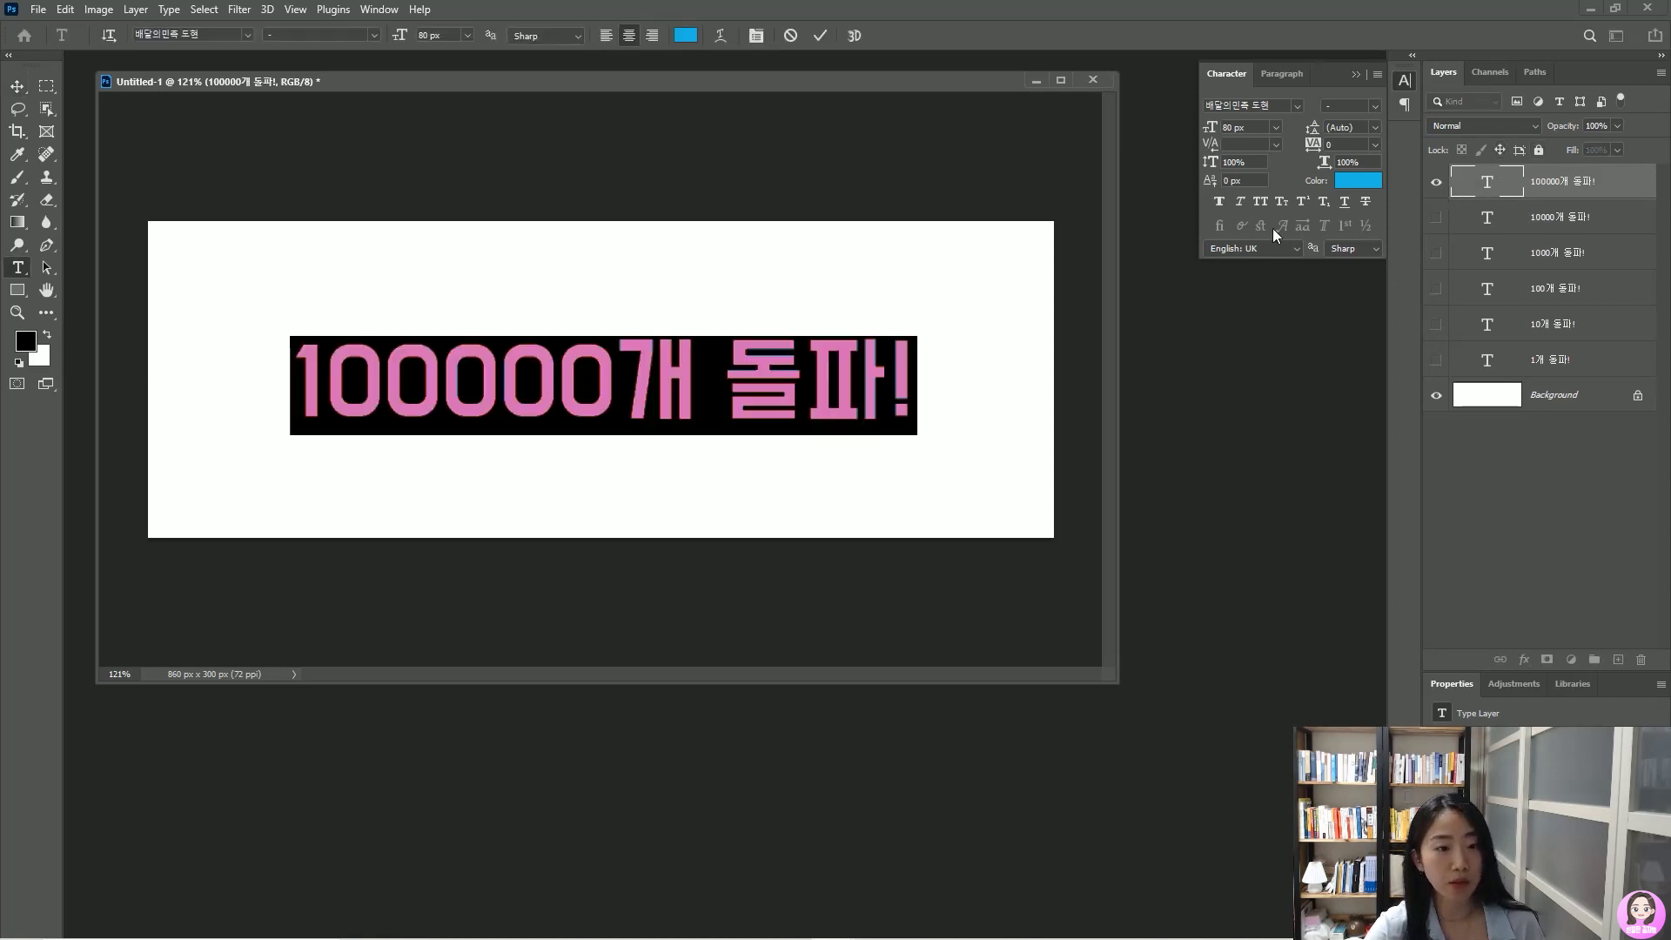
pyautogui.moveTo(696, 383); pyautogui.dragTo(270, 373)
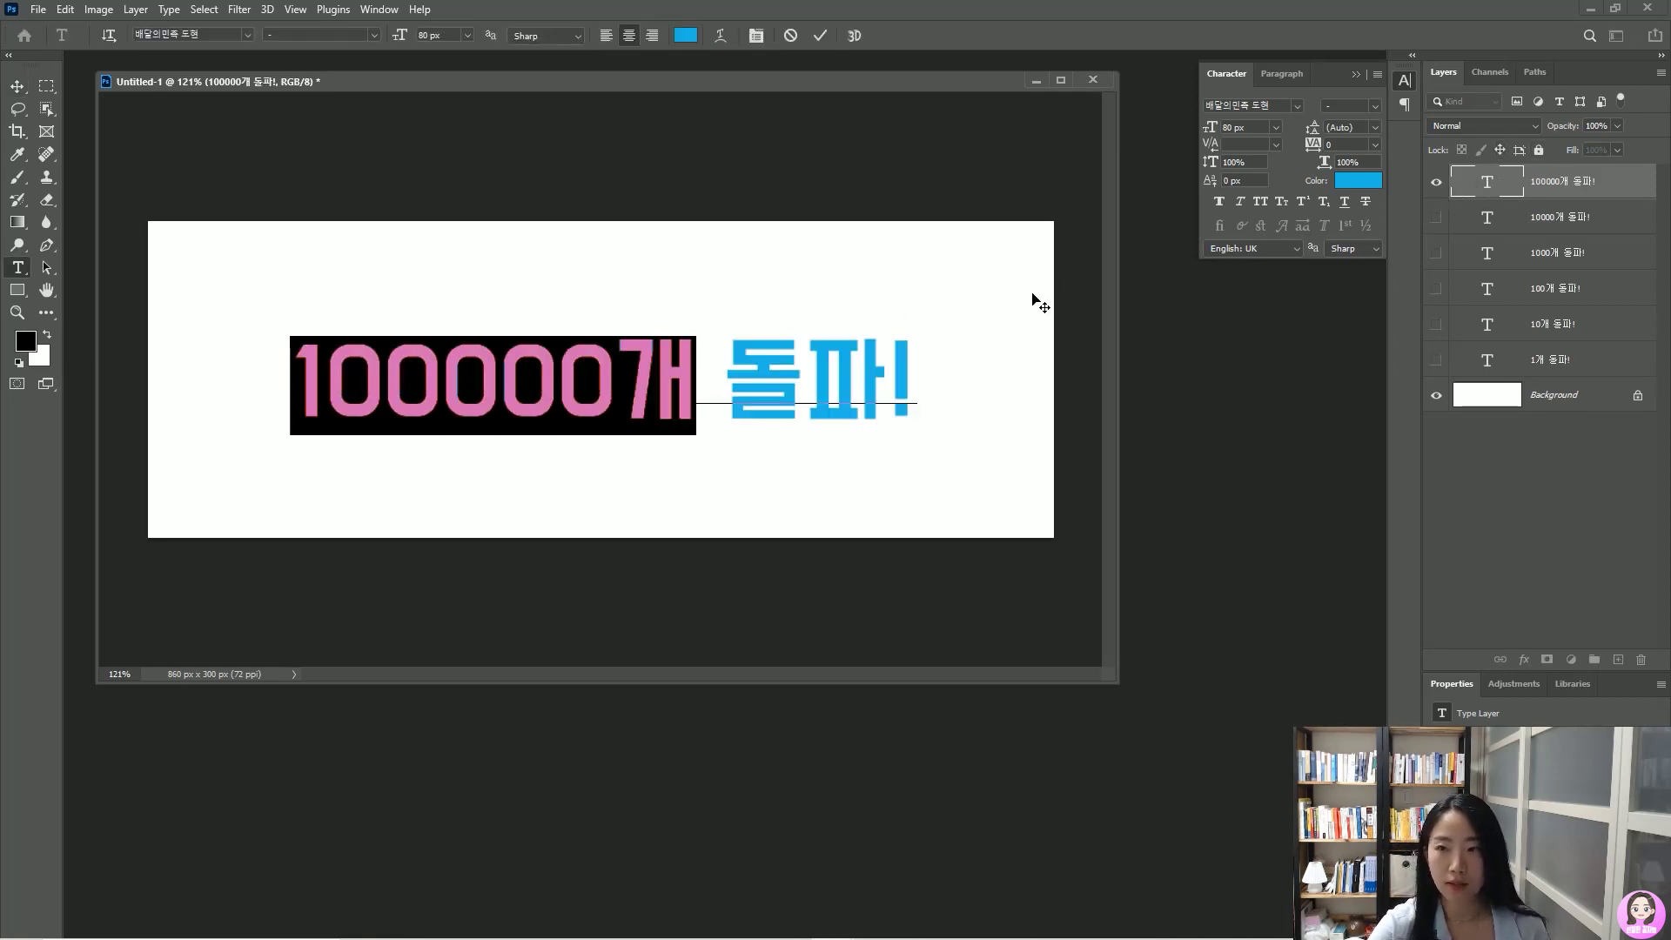
pyautogui.click(1357, 180)
pyautogui.moveTo(1131, 371)
pyautogui.mouseDown()
pyautogui.moveTo(1135, 349)
pyautogui.moveTo(1096, 328)
pyautogui.mouseUp()
pyautogui.click(1138, 348)
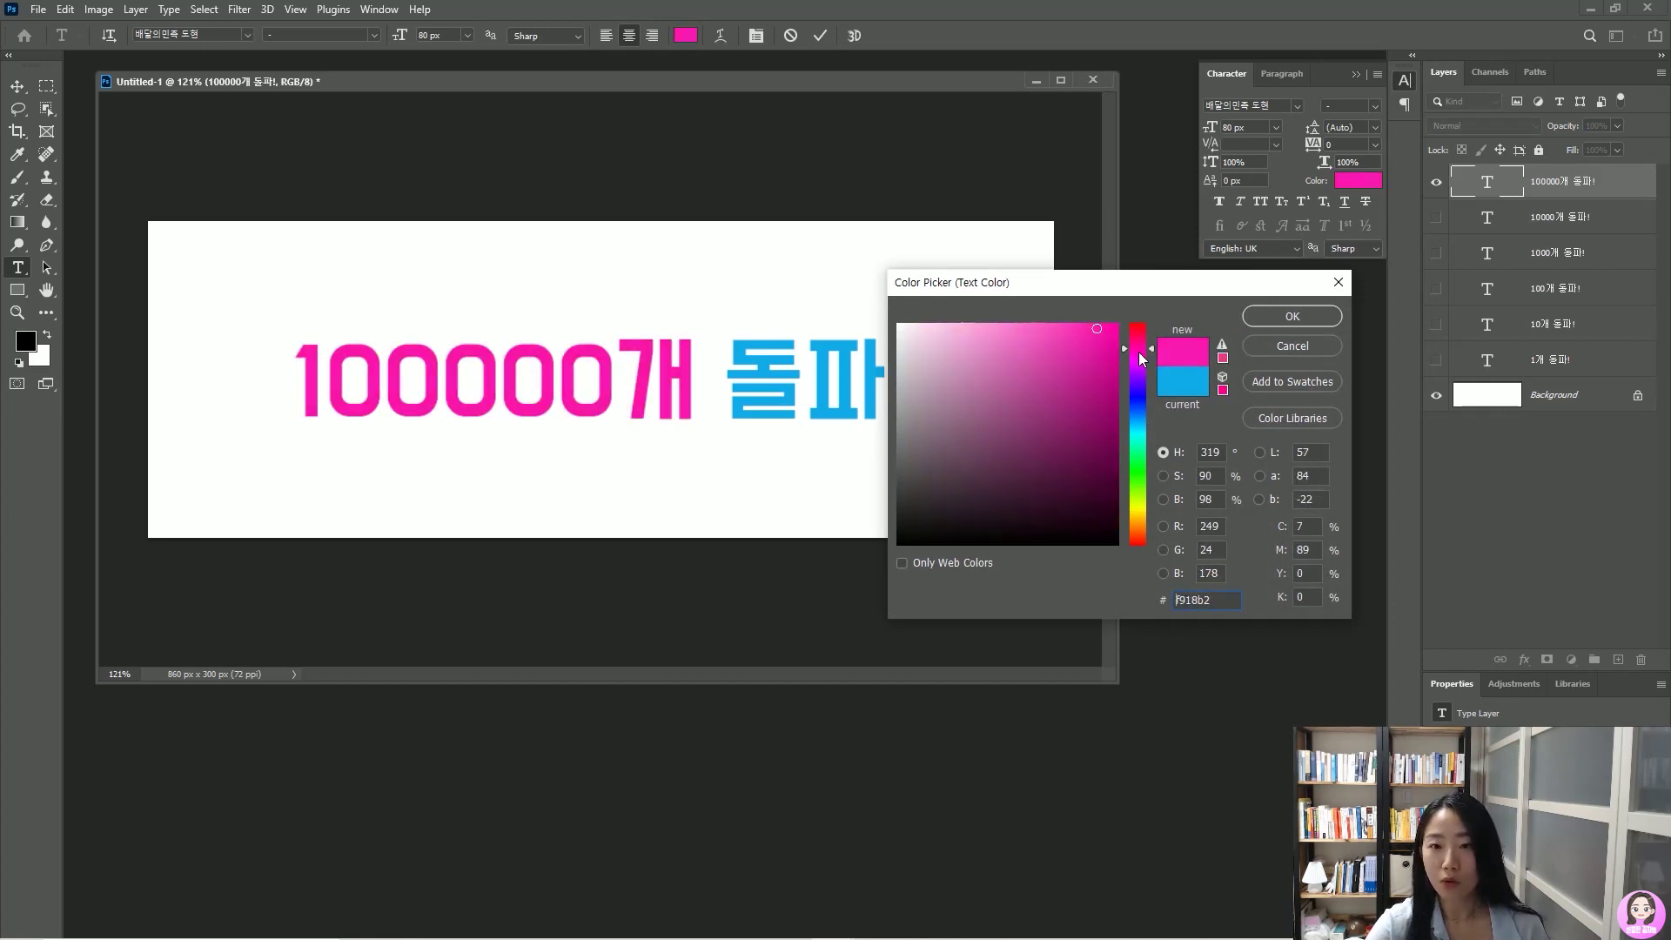
pyautogui.click(1138, 336)
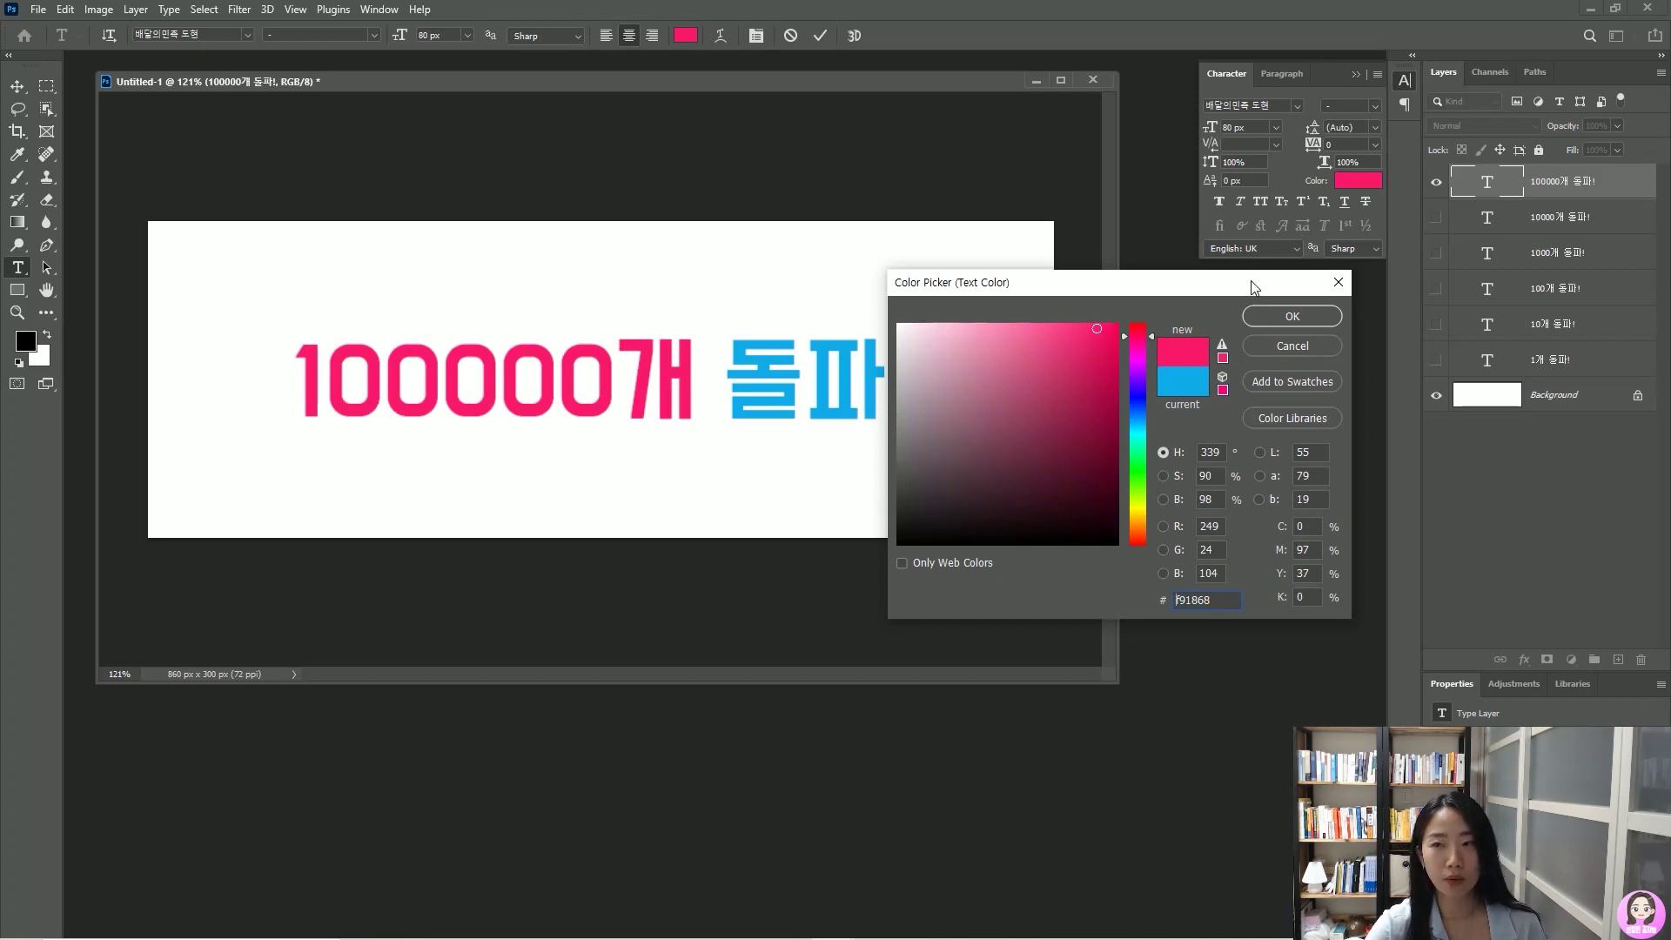
pyautogui.click(1312, 315)
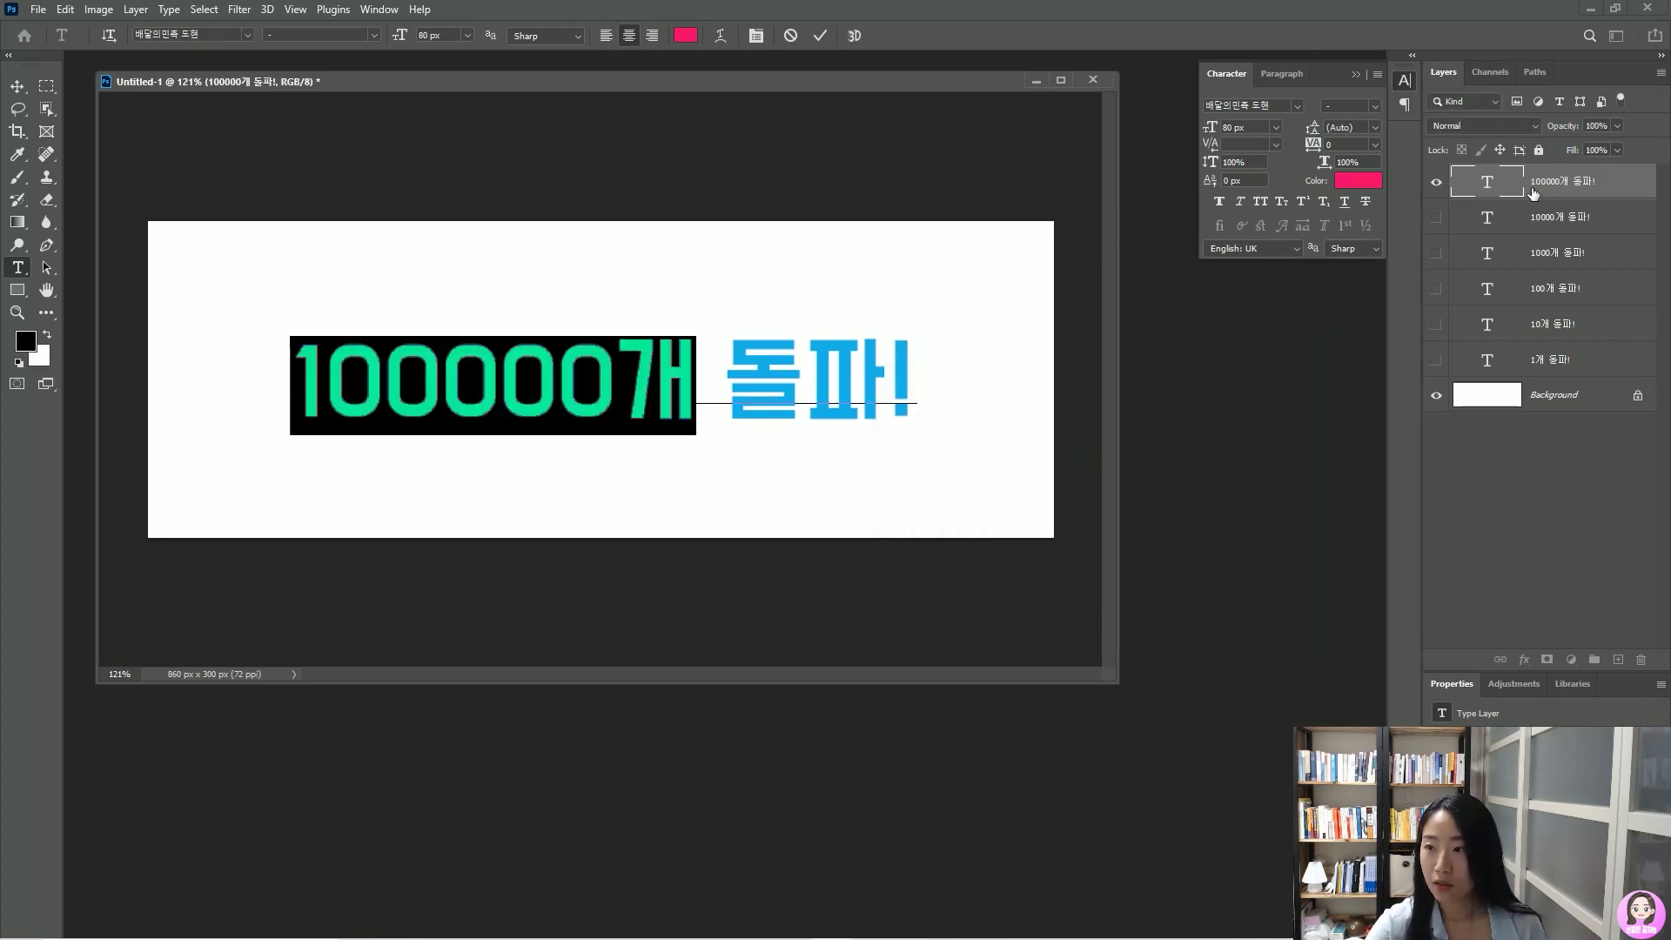
pyautogui.hotkey('ctrl', 'Return')
pyautogui.press('v')
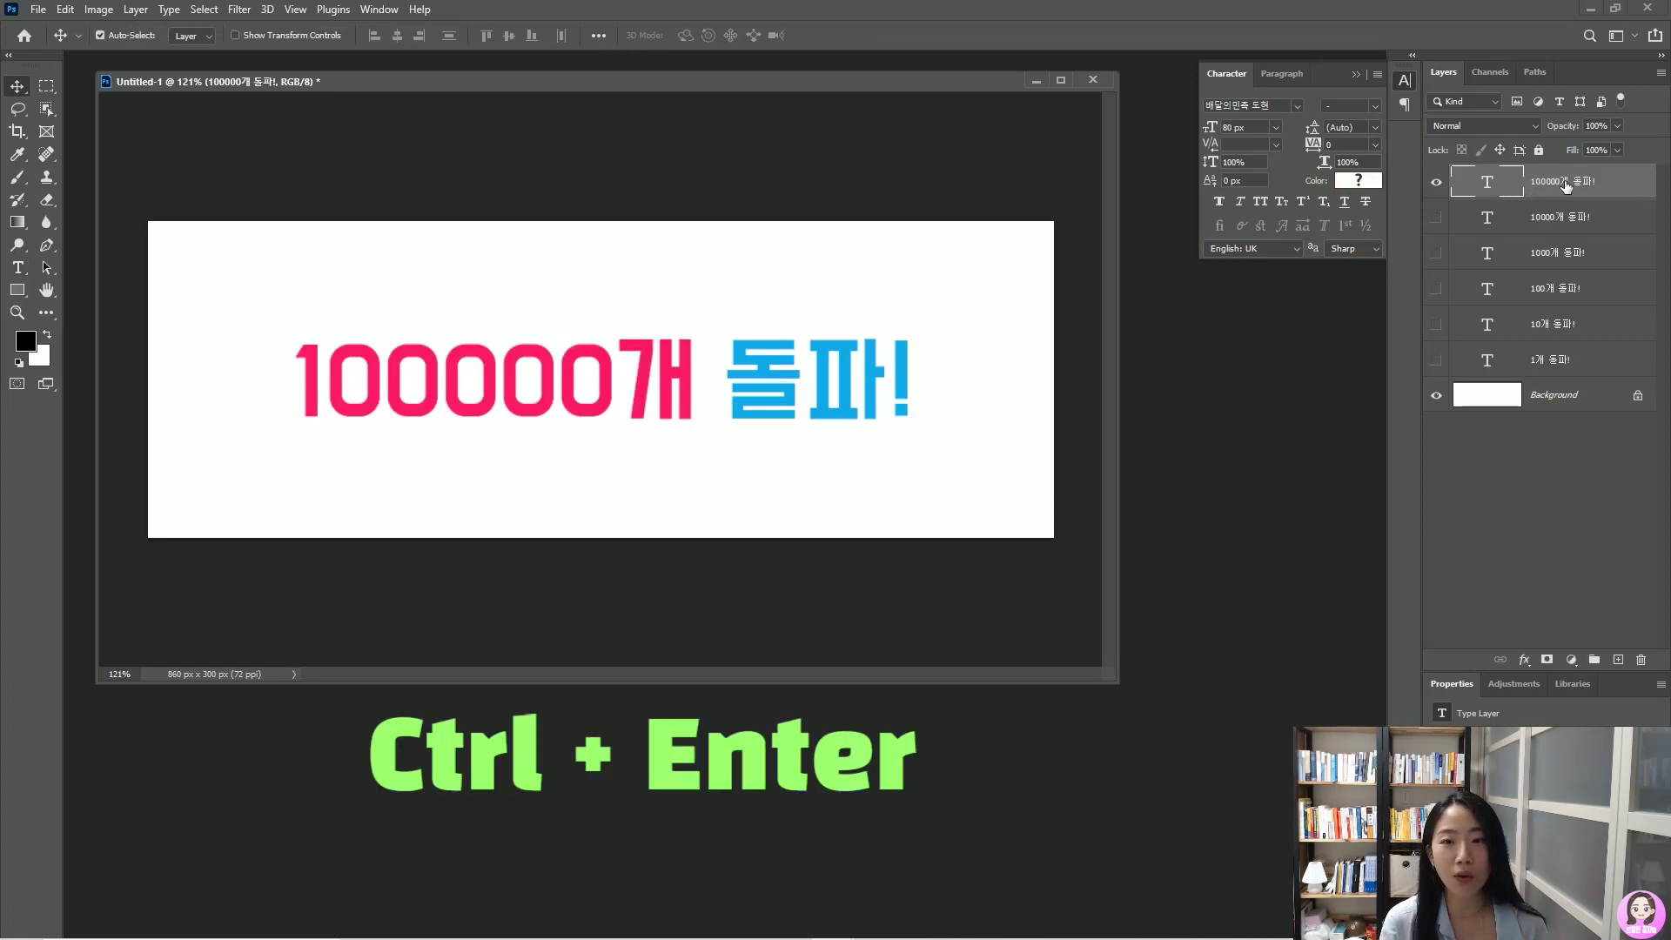
# Hide all text layers except "1개 돌파!", leaving it shown on the white background
pyautogui.click(1436, 182)
pyautogui.moveTo(1436, 364); pyautogui.dragTo(1436, 338)
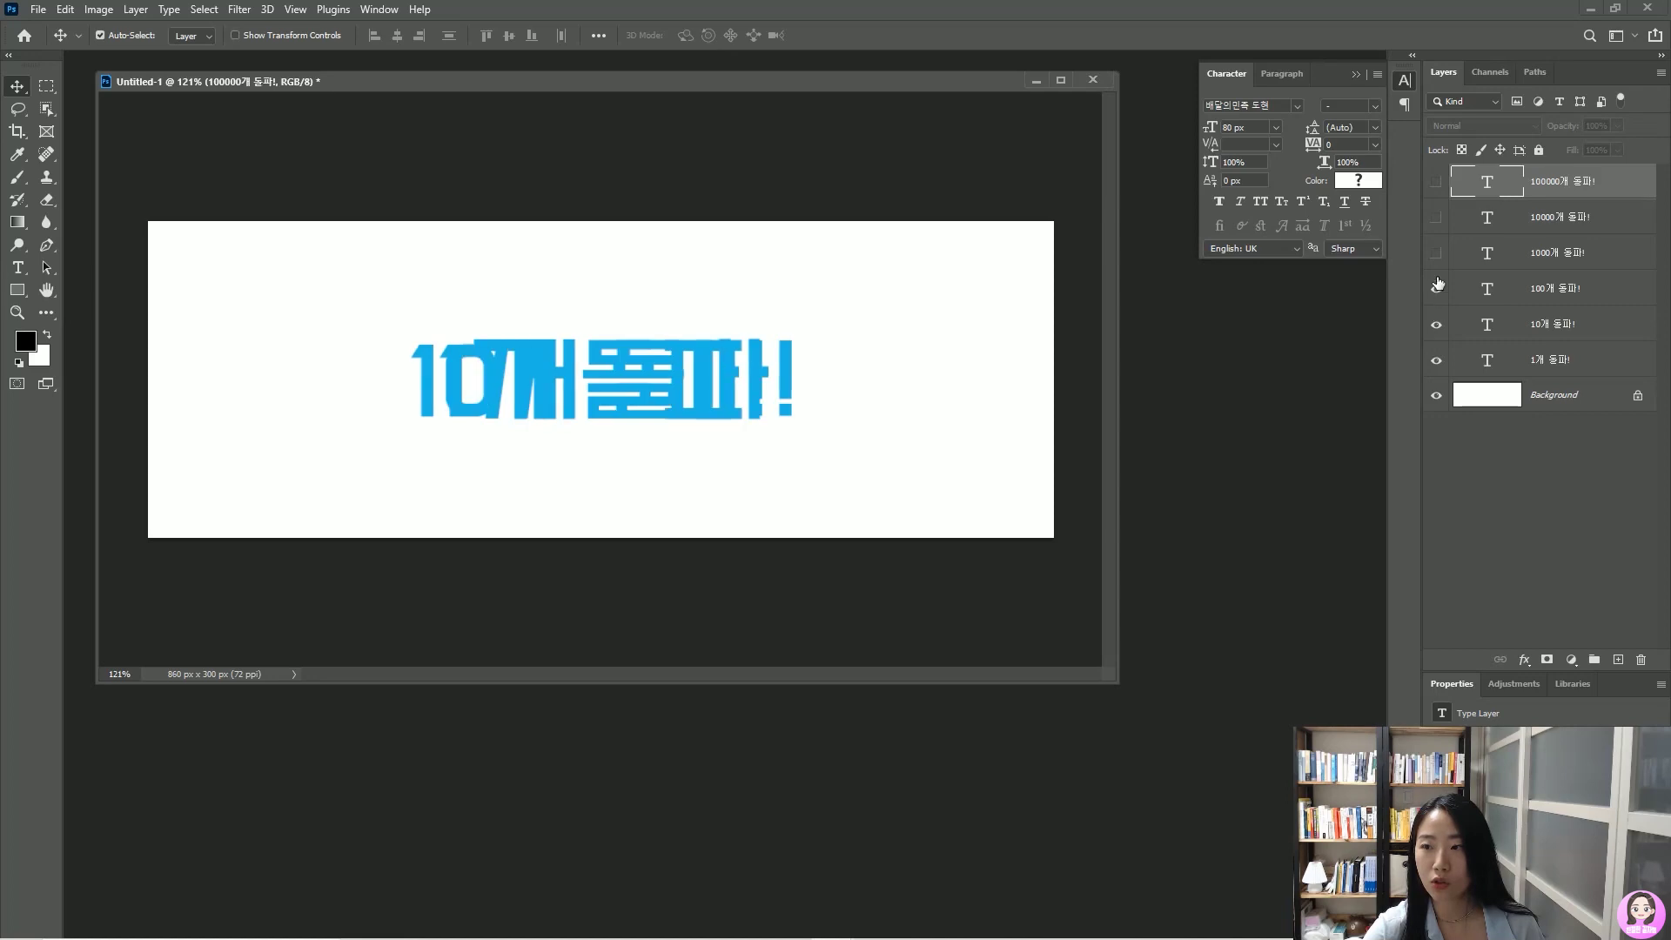
pyautogui.click(1436, 217)
pyautogui.click(1436, 182)
pyautogui.moveTo(1437, 193); pyautogui.dragTo(1437, 362)
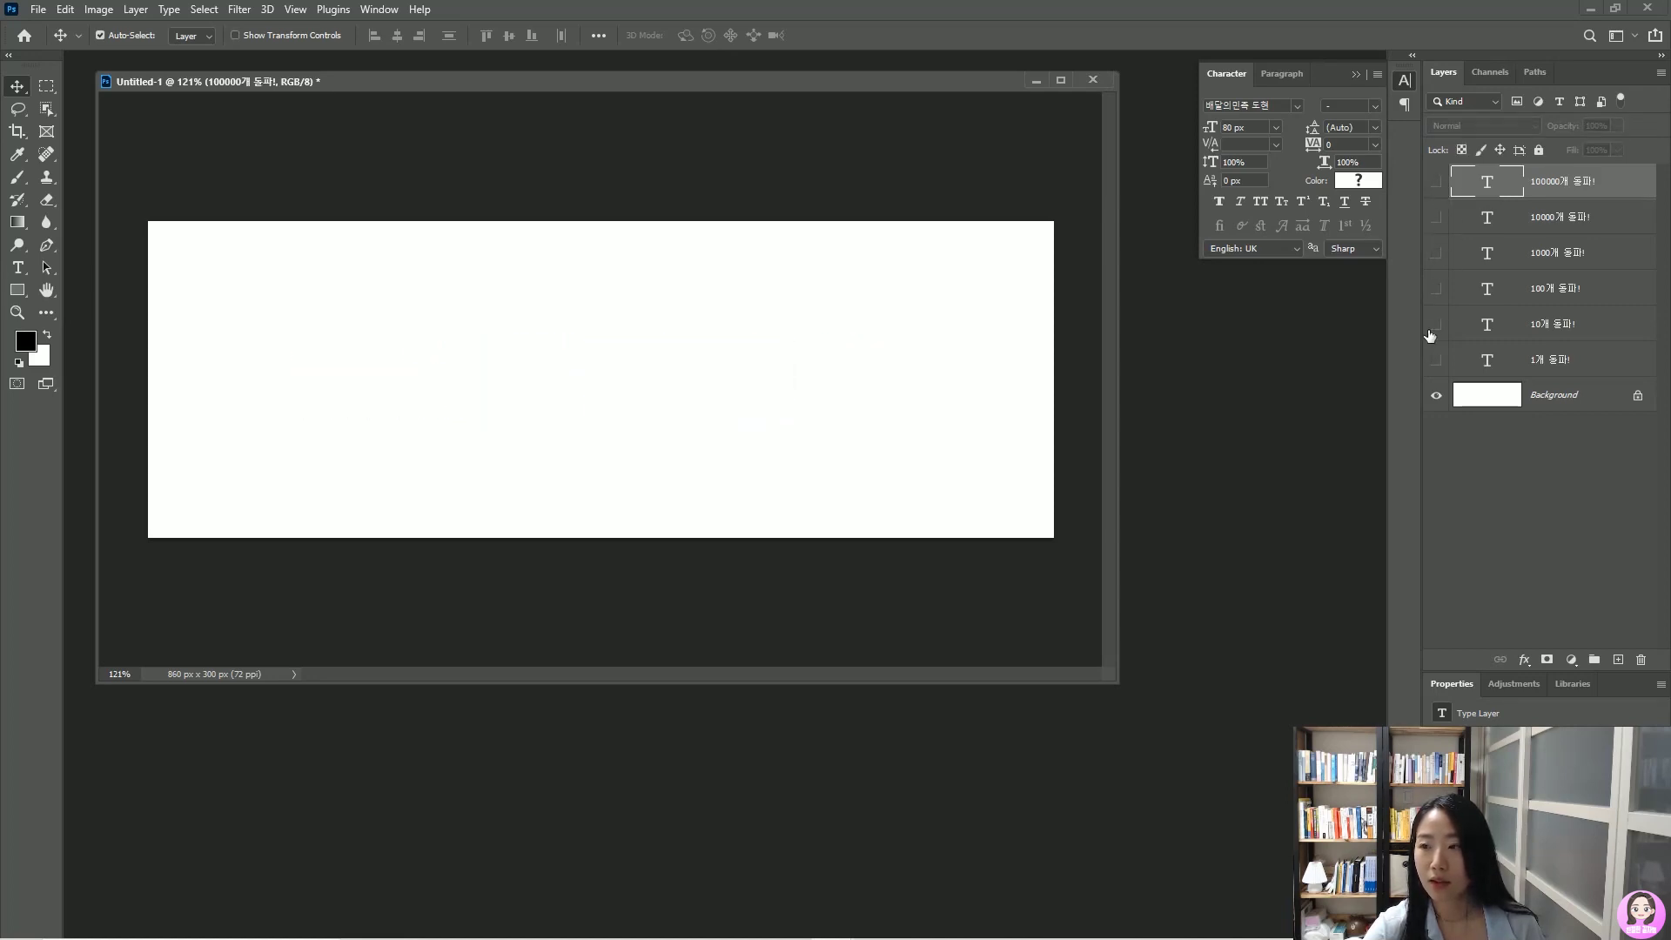
pyautogui.click(1436, 361)
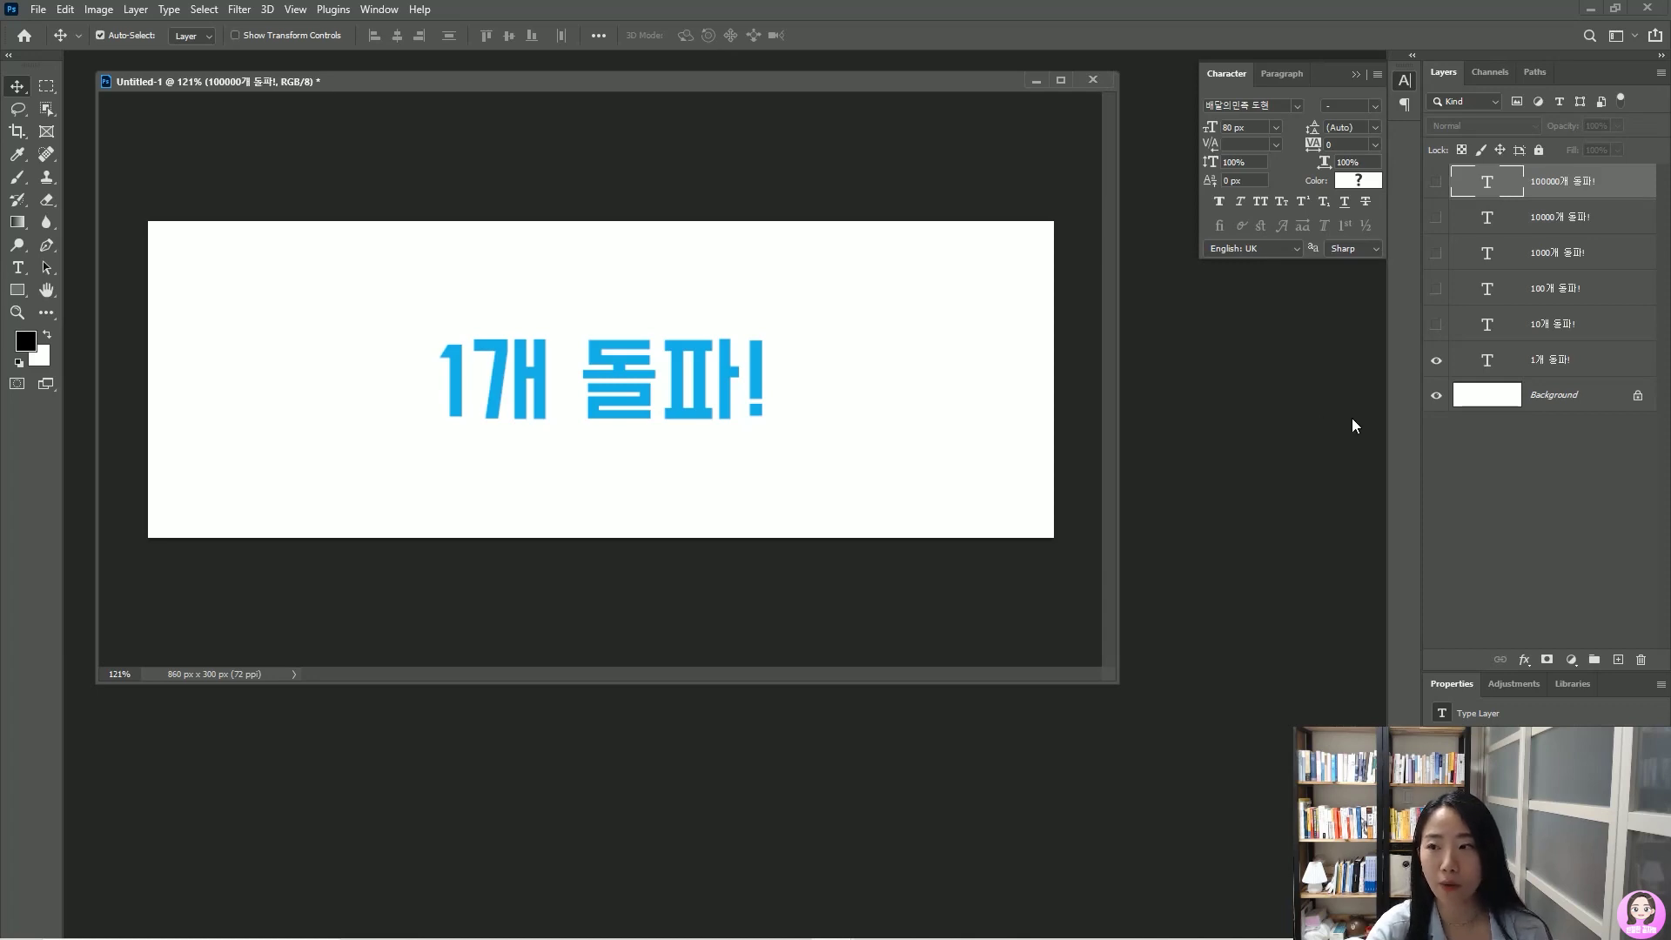
# Open the Timeline, create a video timeline, and convert it to a frame animation
pyautogui.click(377, 11)
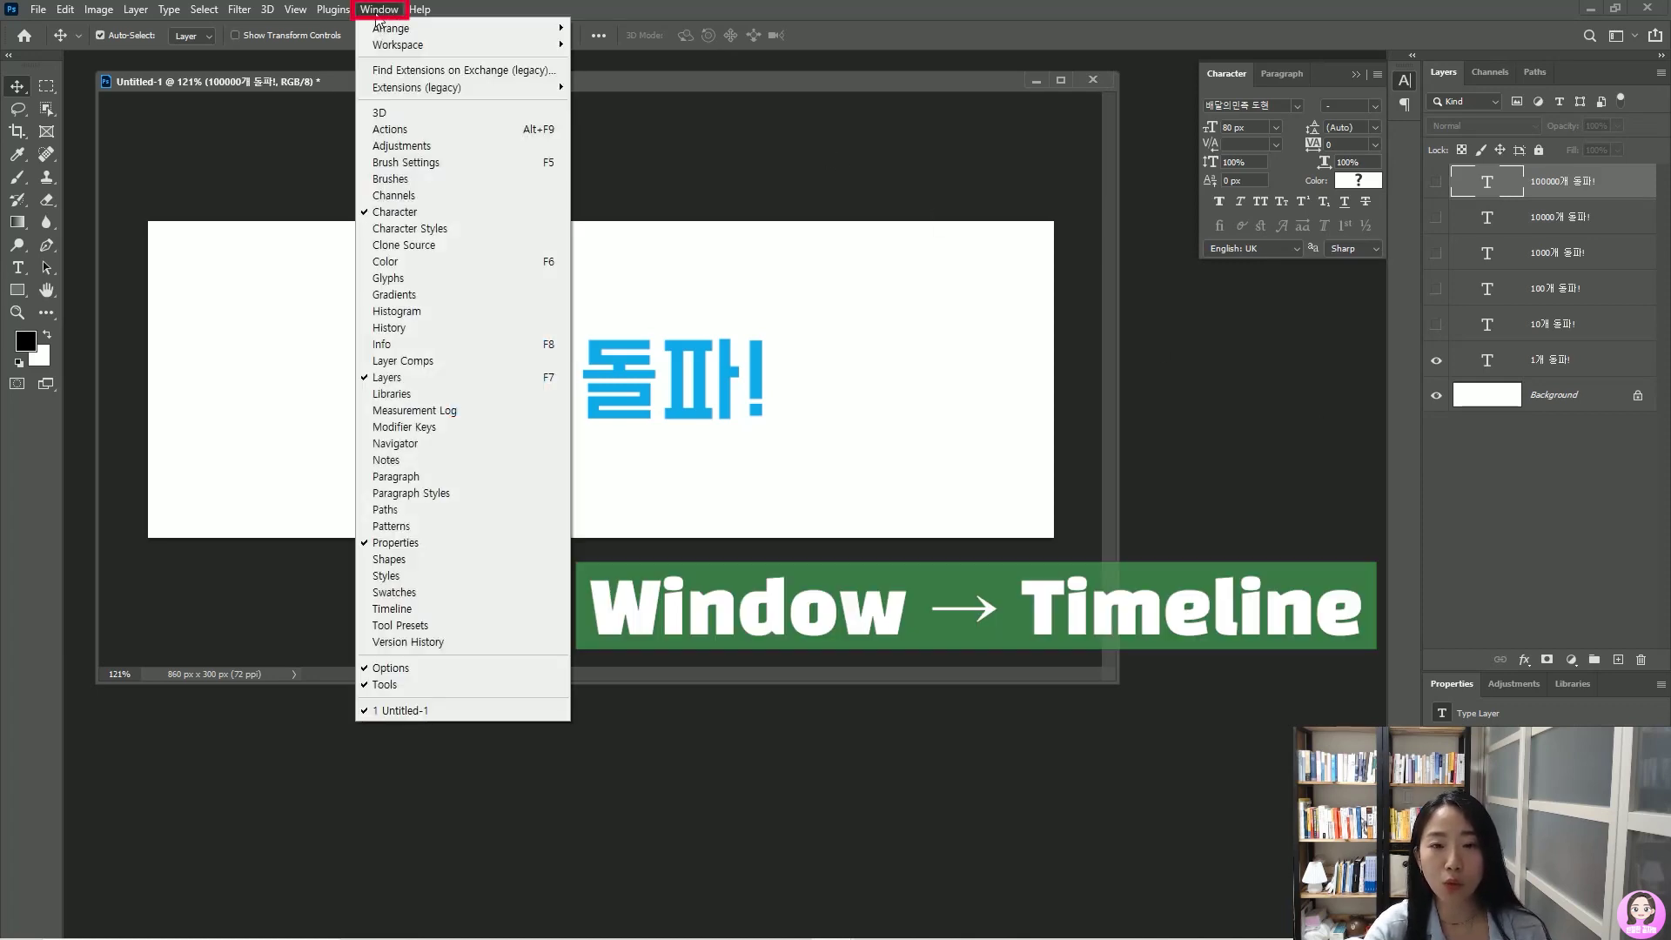
pyautogui.click(450, 613)
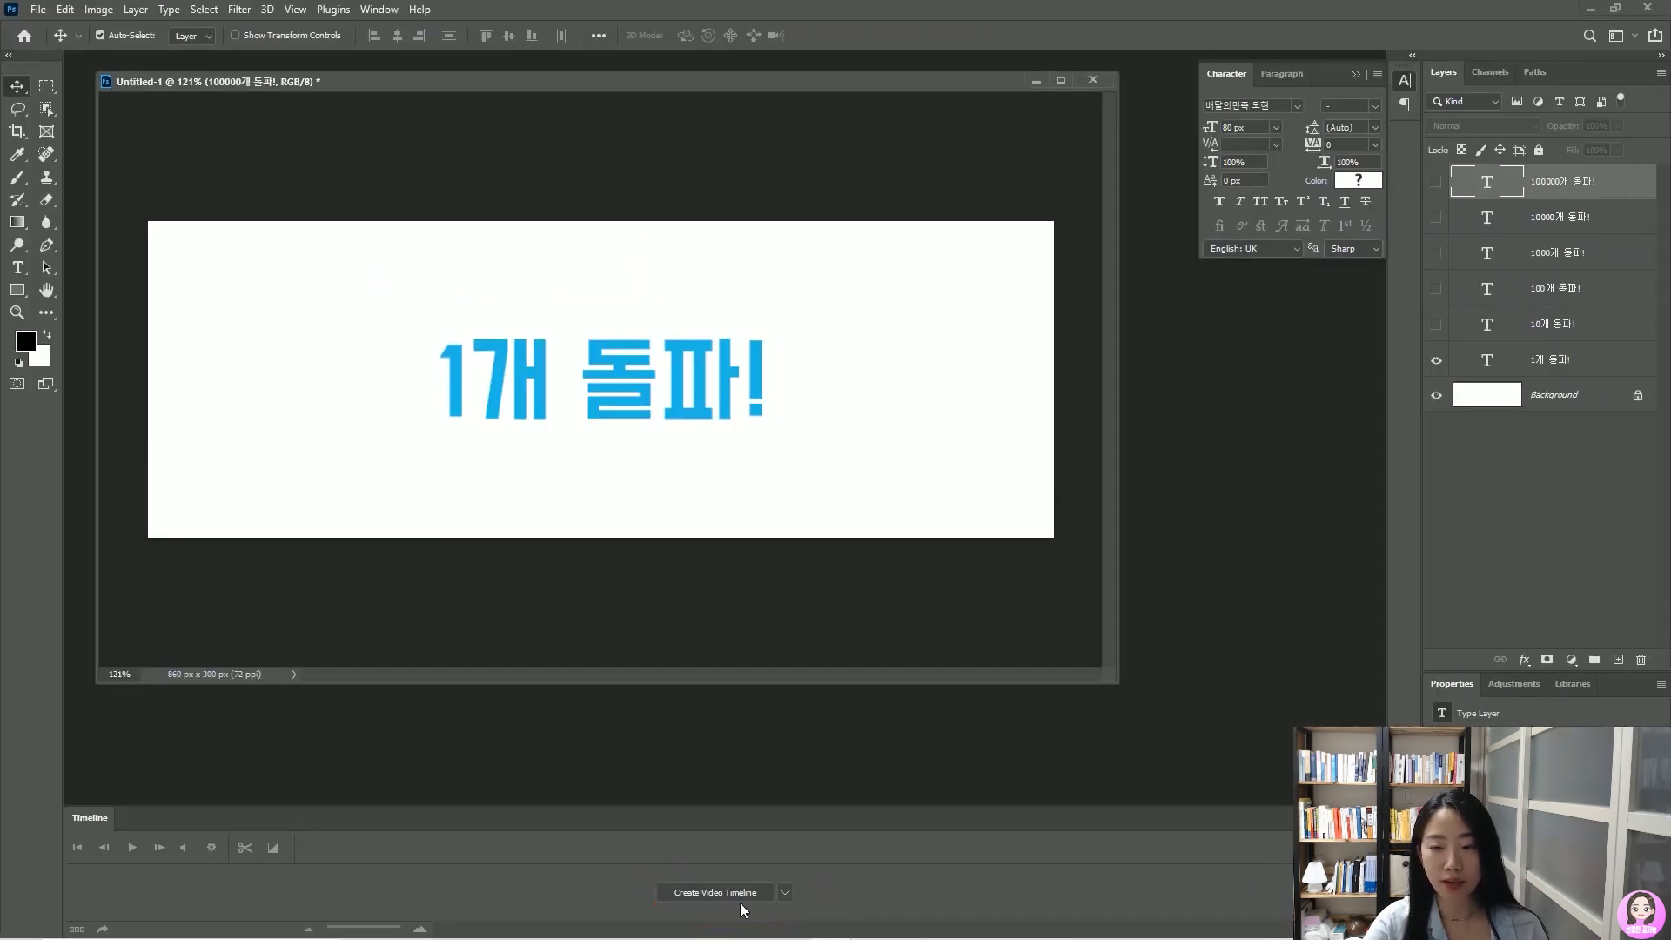
pyautogui.click(747, 855)
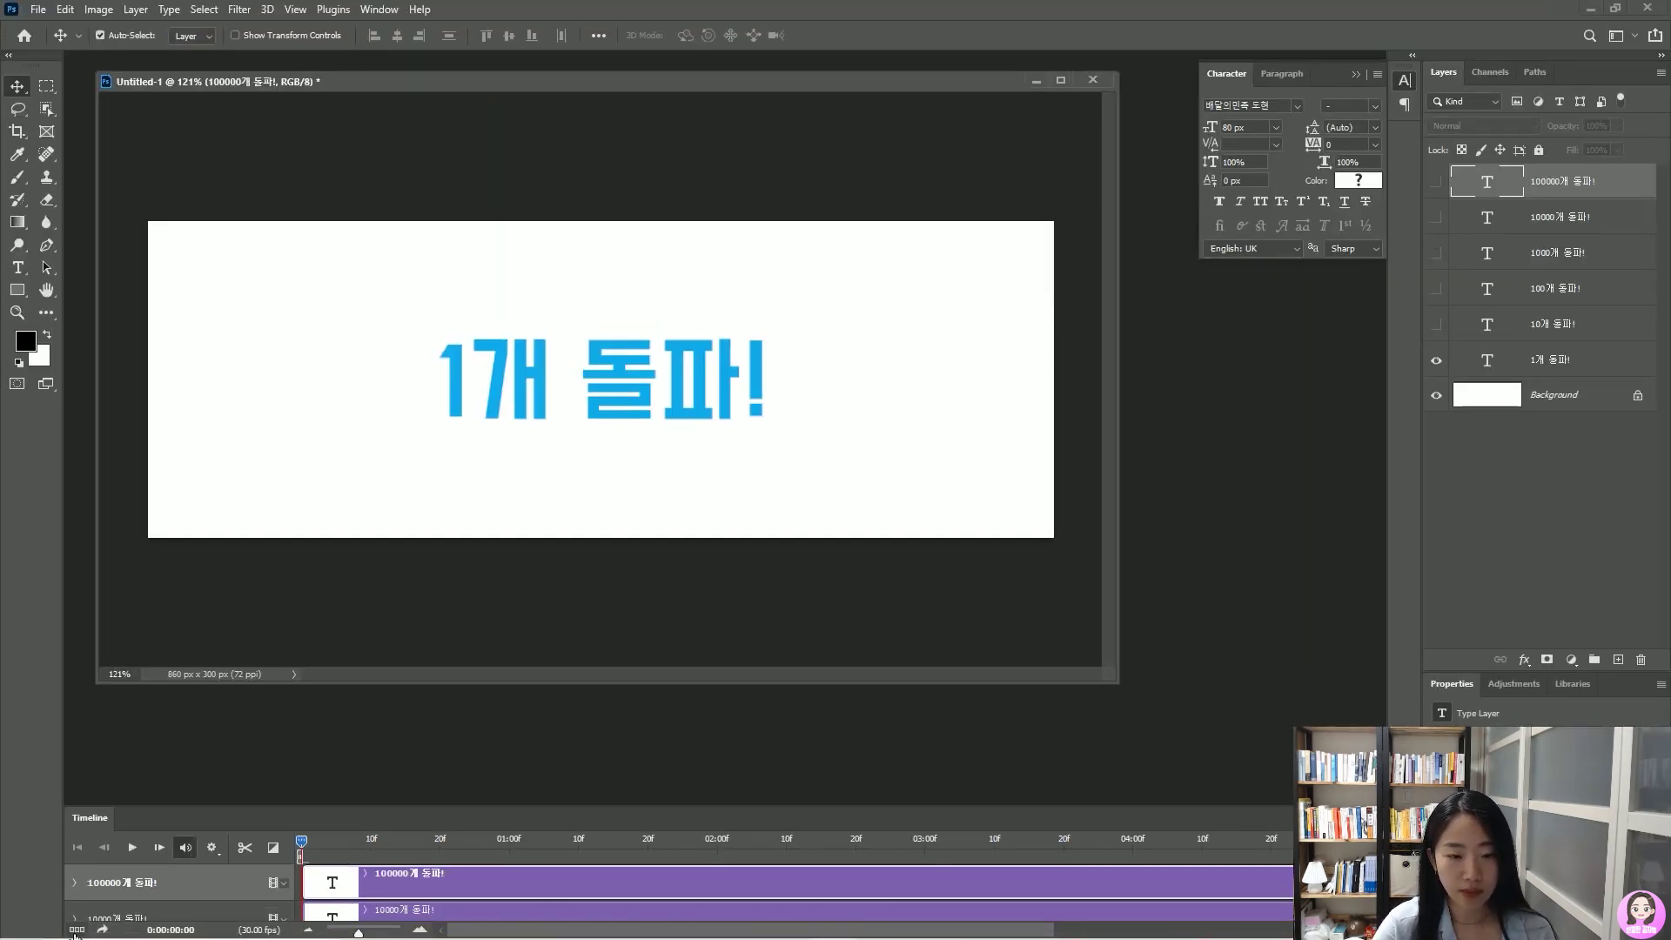
pyautogui.click(76, 929)
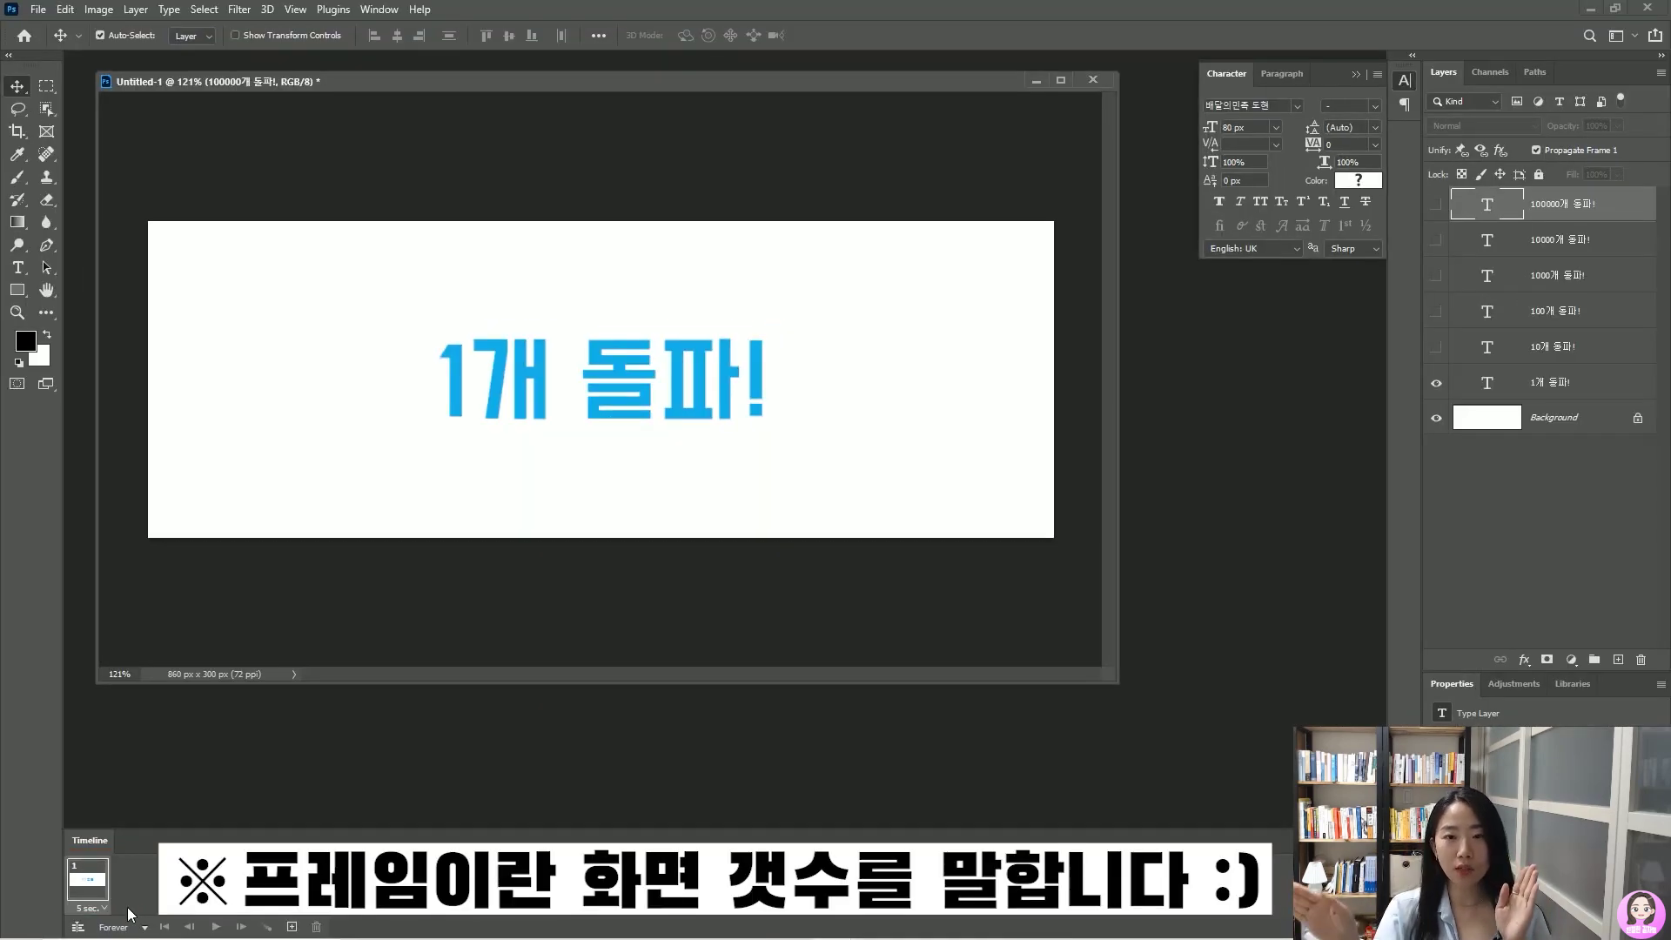
# Go through the text layers from "1개 돌파!" up to "100000개 돌파!" to check how many frames are needed
pyautogui.click(1550, 381)
pyautogui.click(1565, 338)
pyautogui.click(1582, 301)
pyautogui.click(1586, 273)
pyautogui.click(1591, 244)
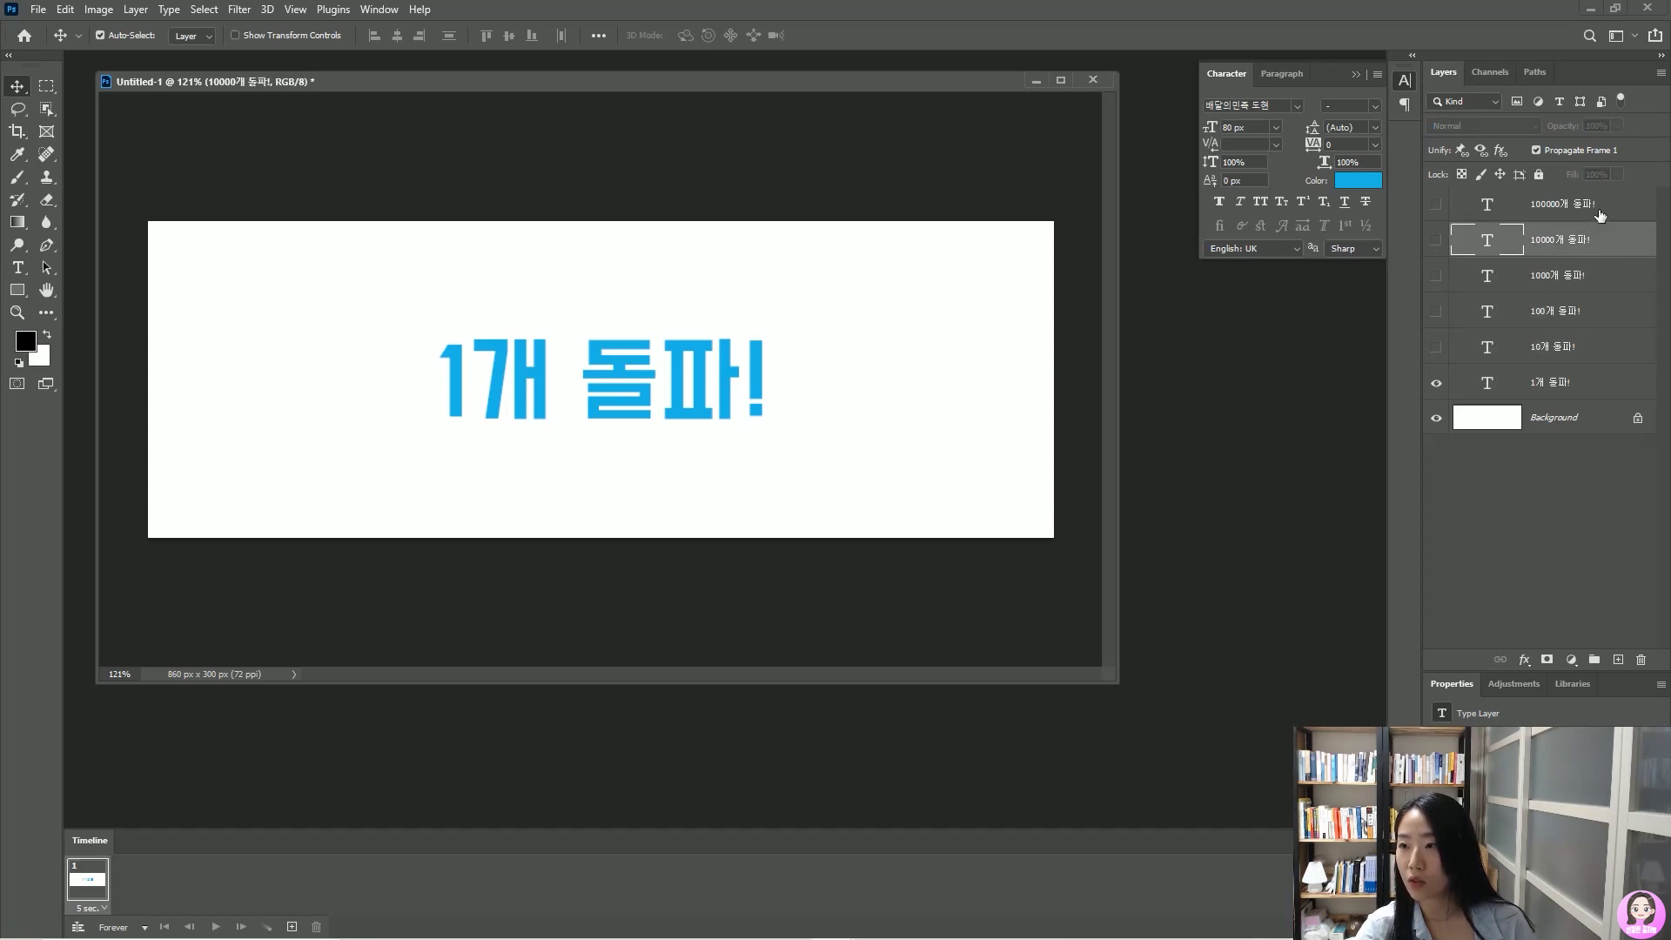
pyautogui.click(1603, 214)
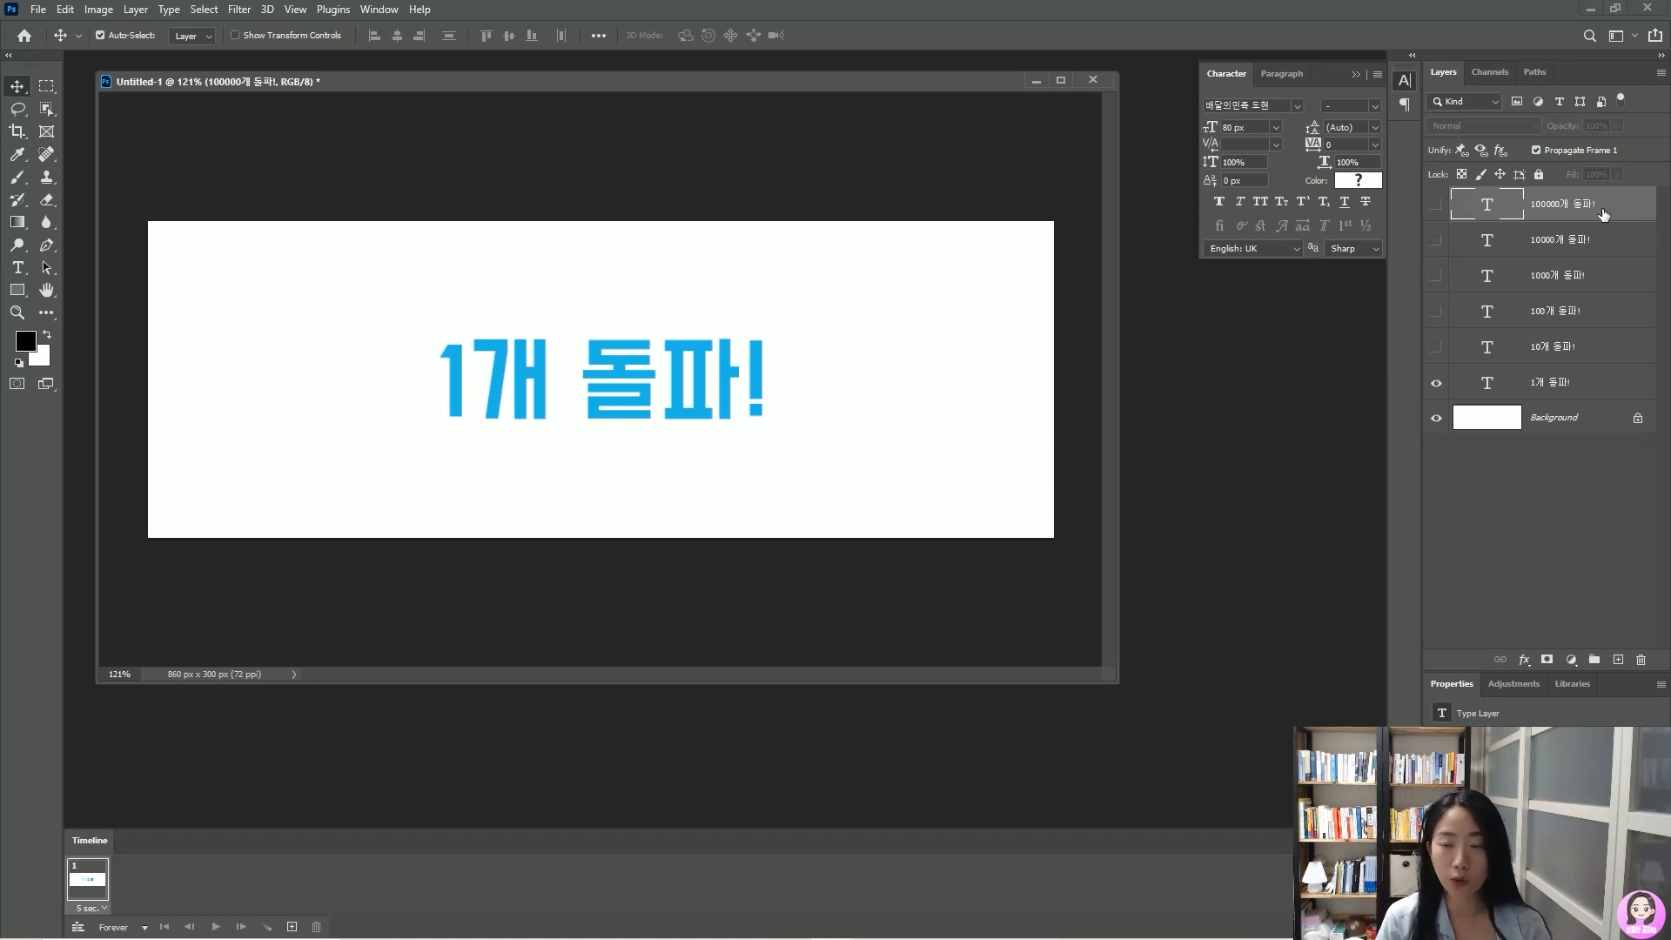
pyautogui.moveTo(1436, 347)
pyautogui.mouseDown()
pyautogui.moveTo(1438, 210)
pyautogui.moveTo(1437, 357)
pyautogui.mouseUp()
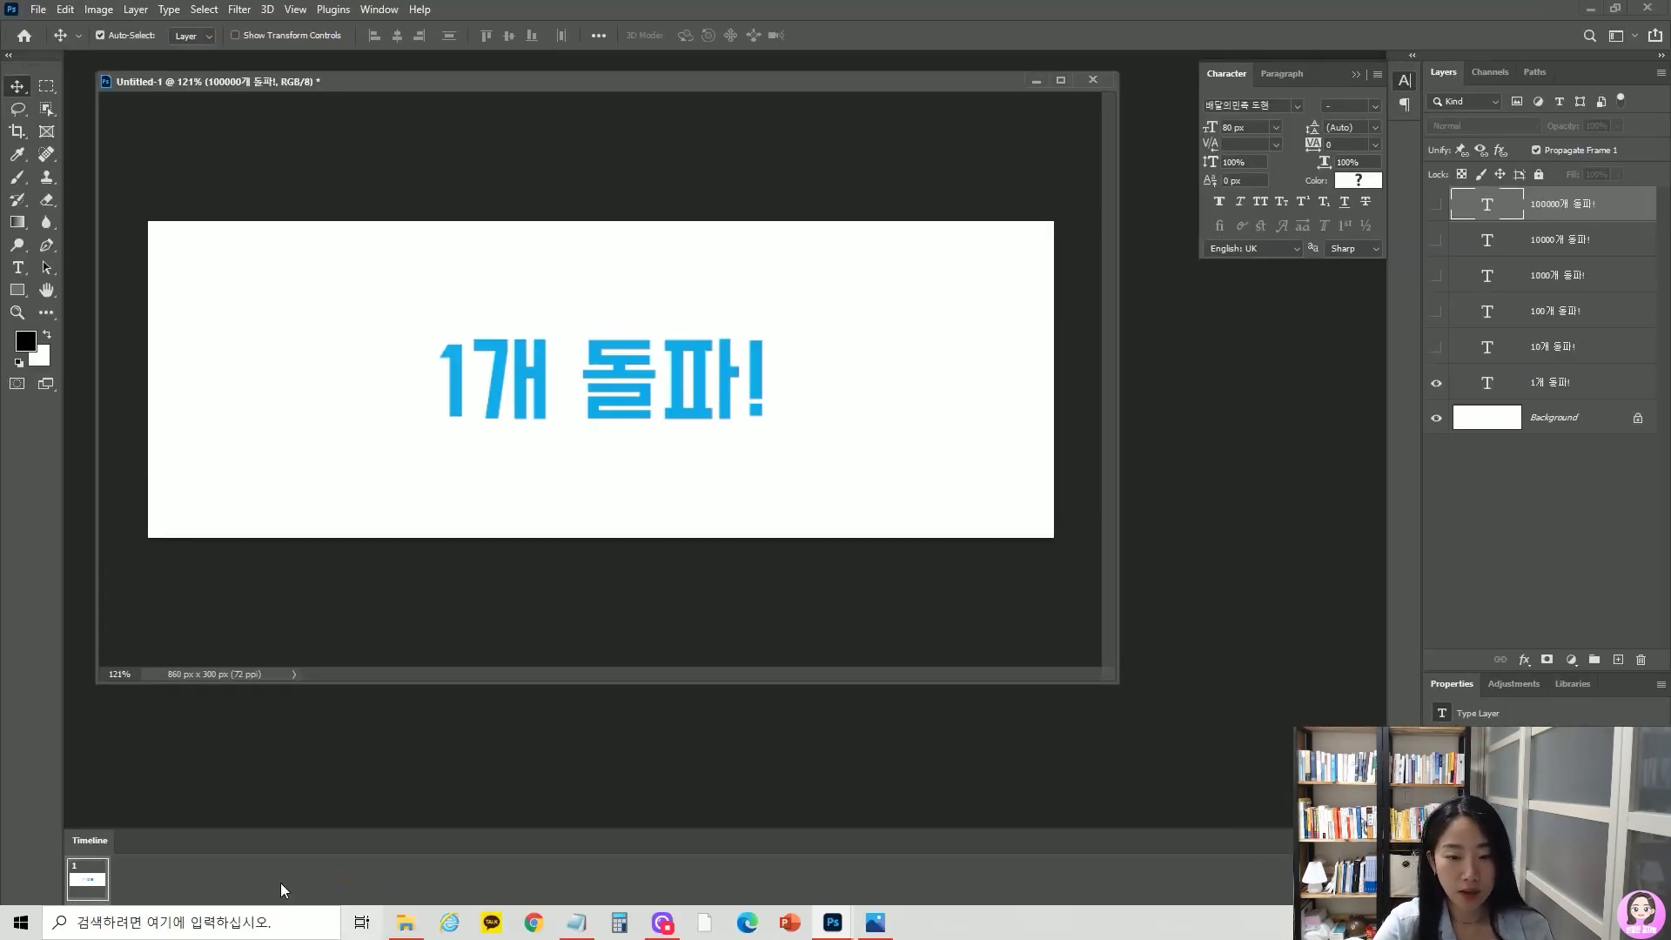
# Duplicate the animation frame five times so that there is one frame for each of the six text layers
pyautogui.click(292, 927)
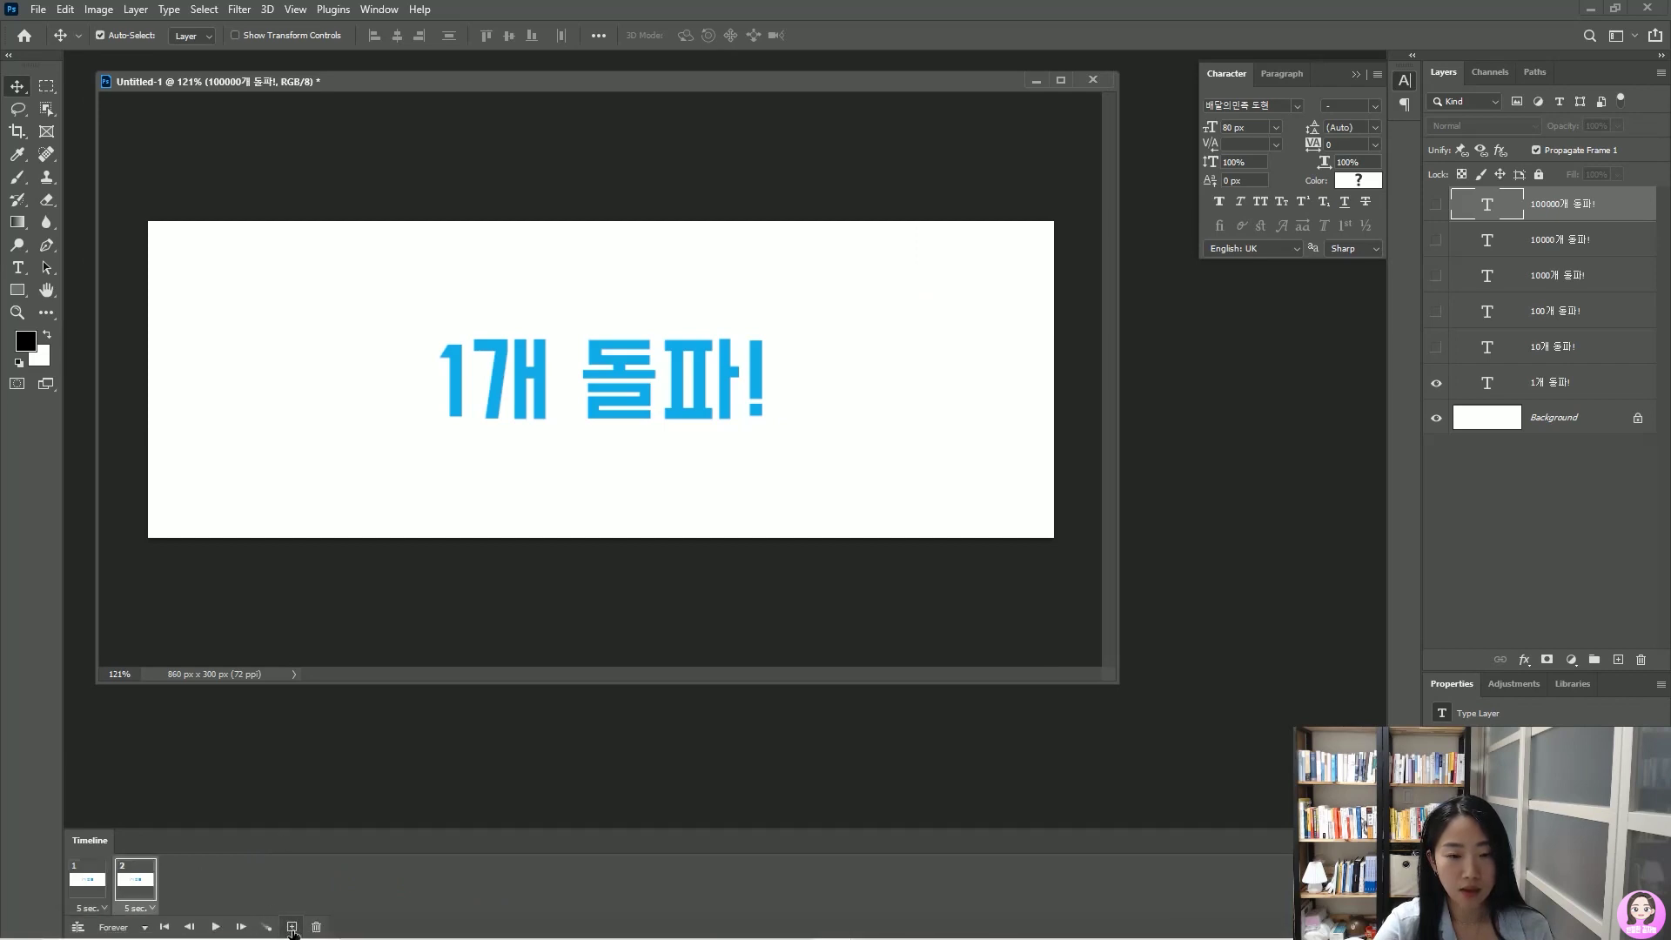
pyautogui.click(292, 927)
pyautogui.click(292, 928)
pyautogui.click(293, 928)
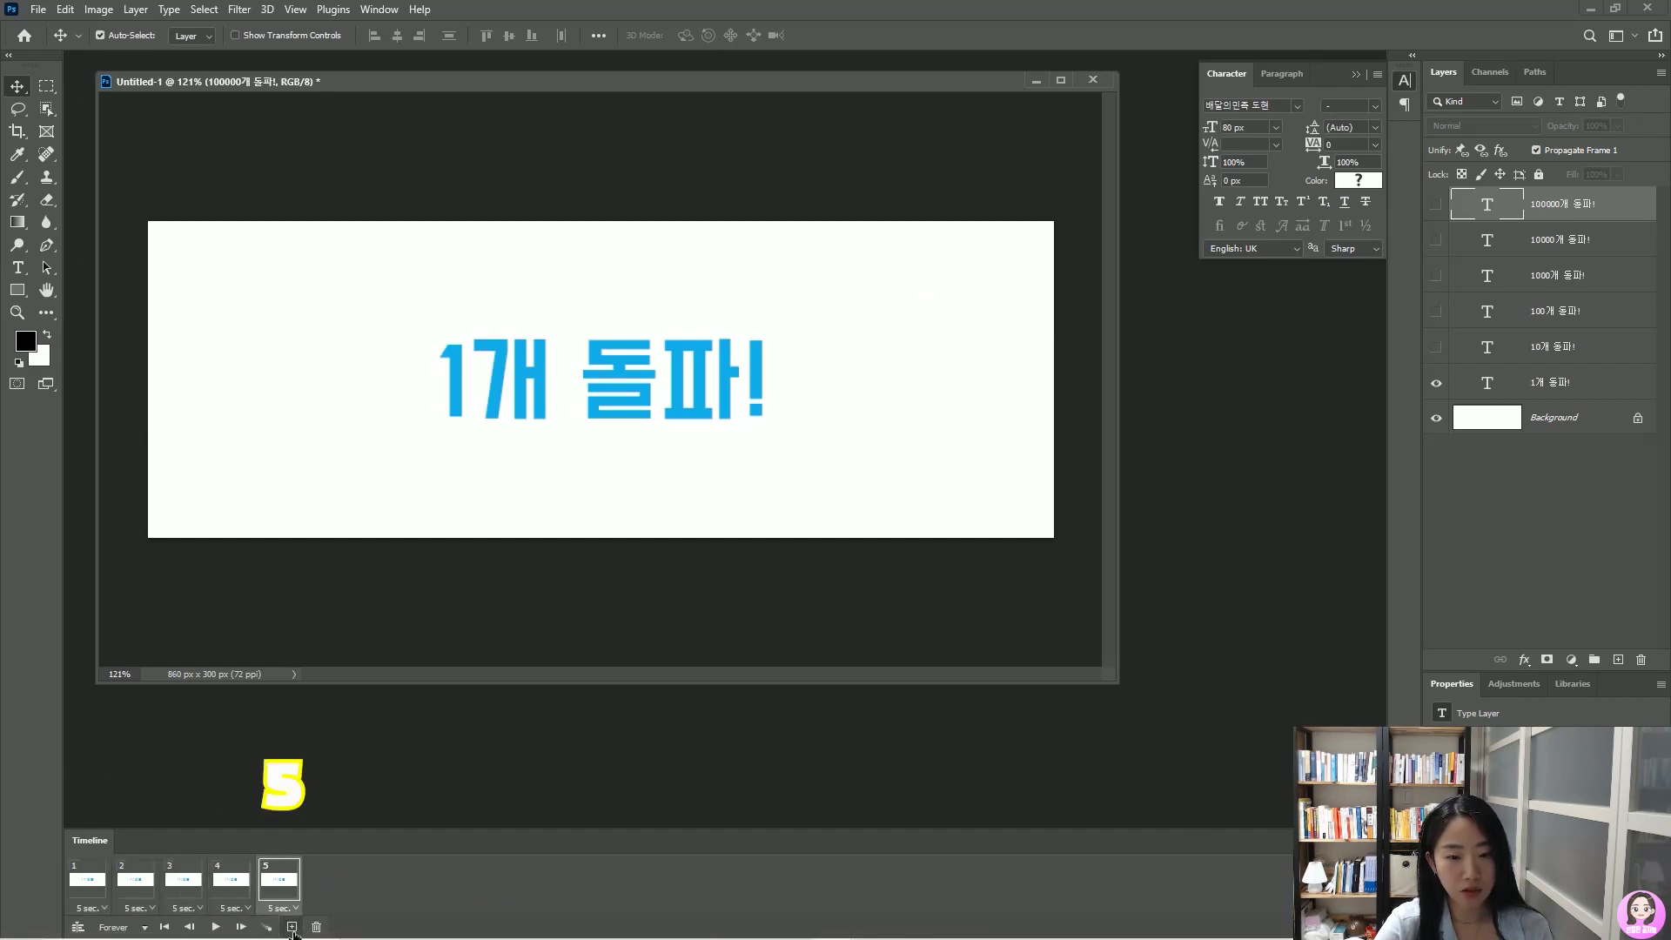
pyautogui.click(293, 928)
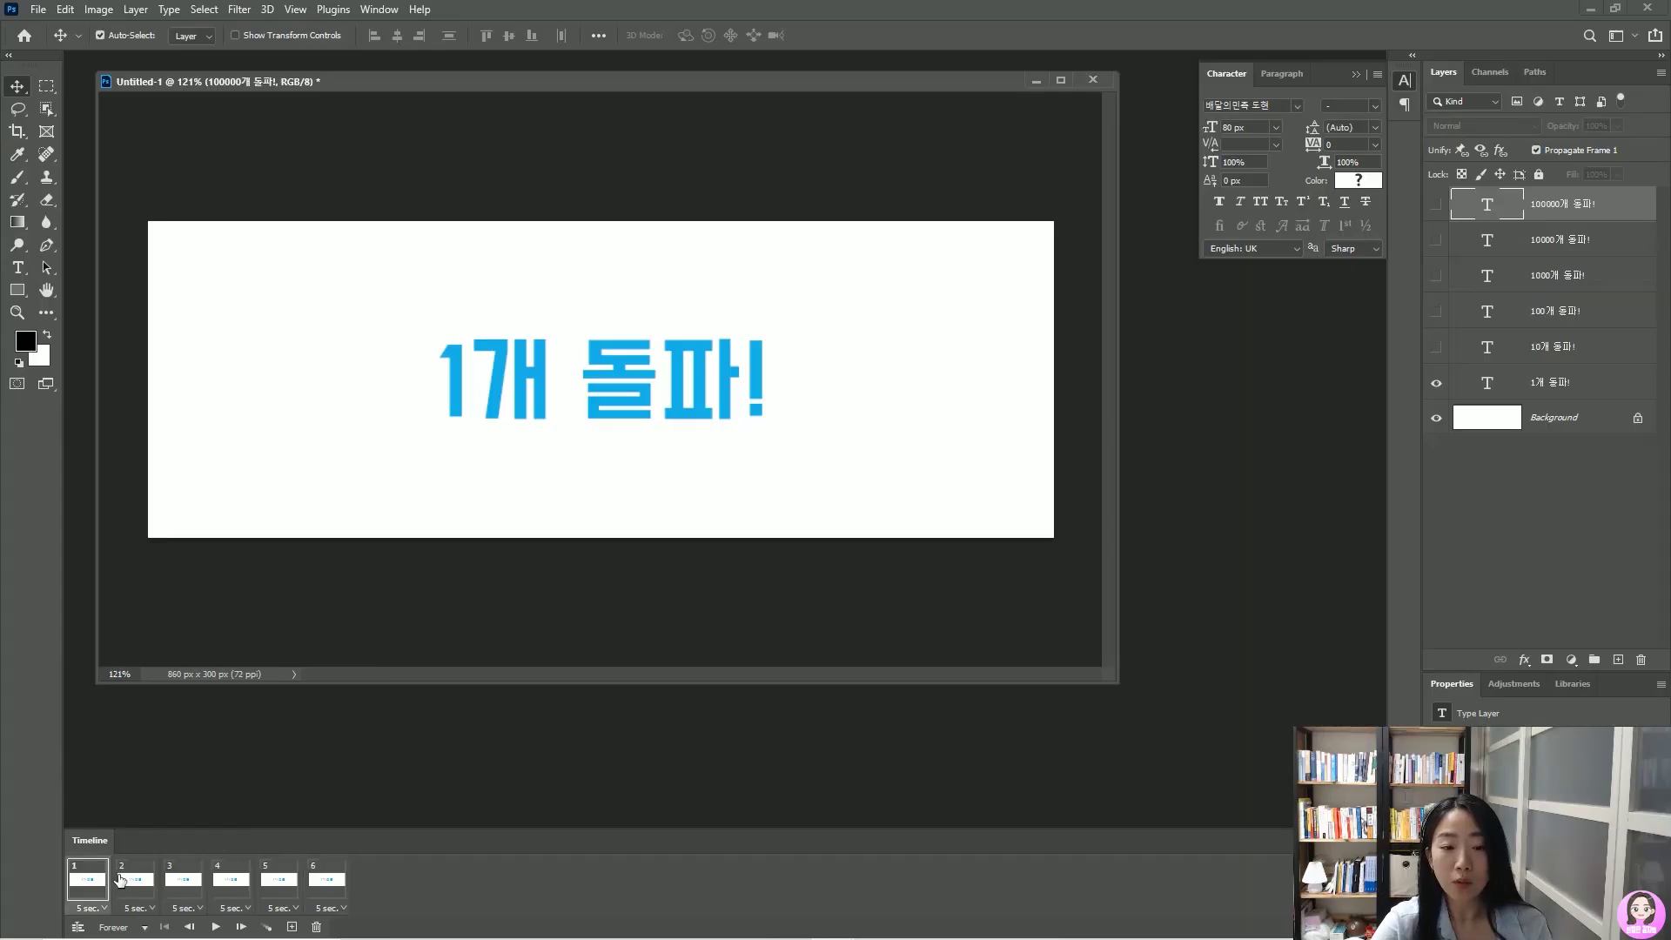
pyautogui.click(131, 879)
pyautogui.click(179, 879)
pyautogui.click(223, 881)
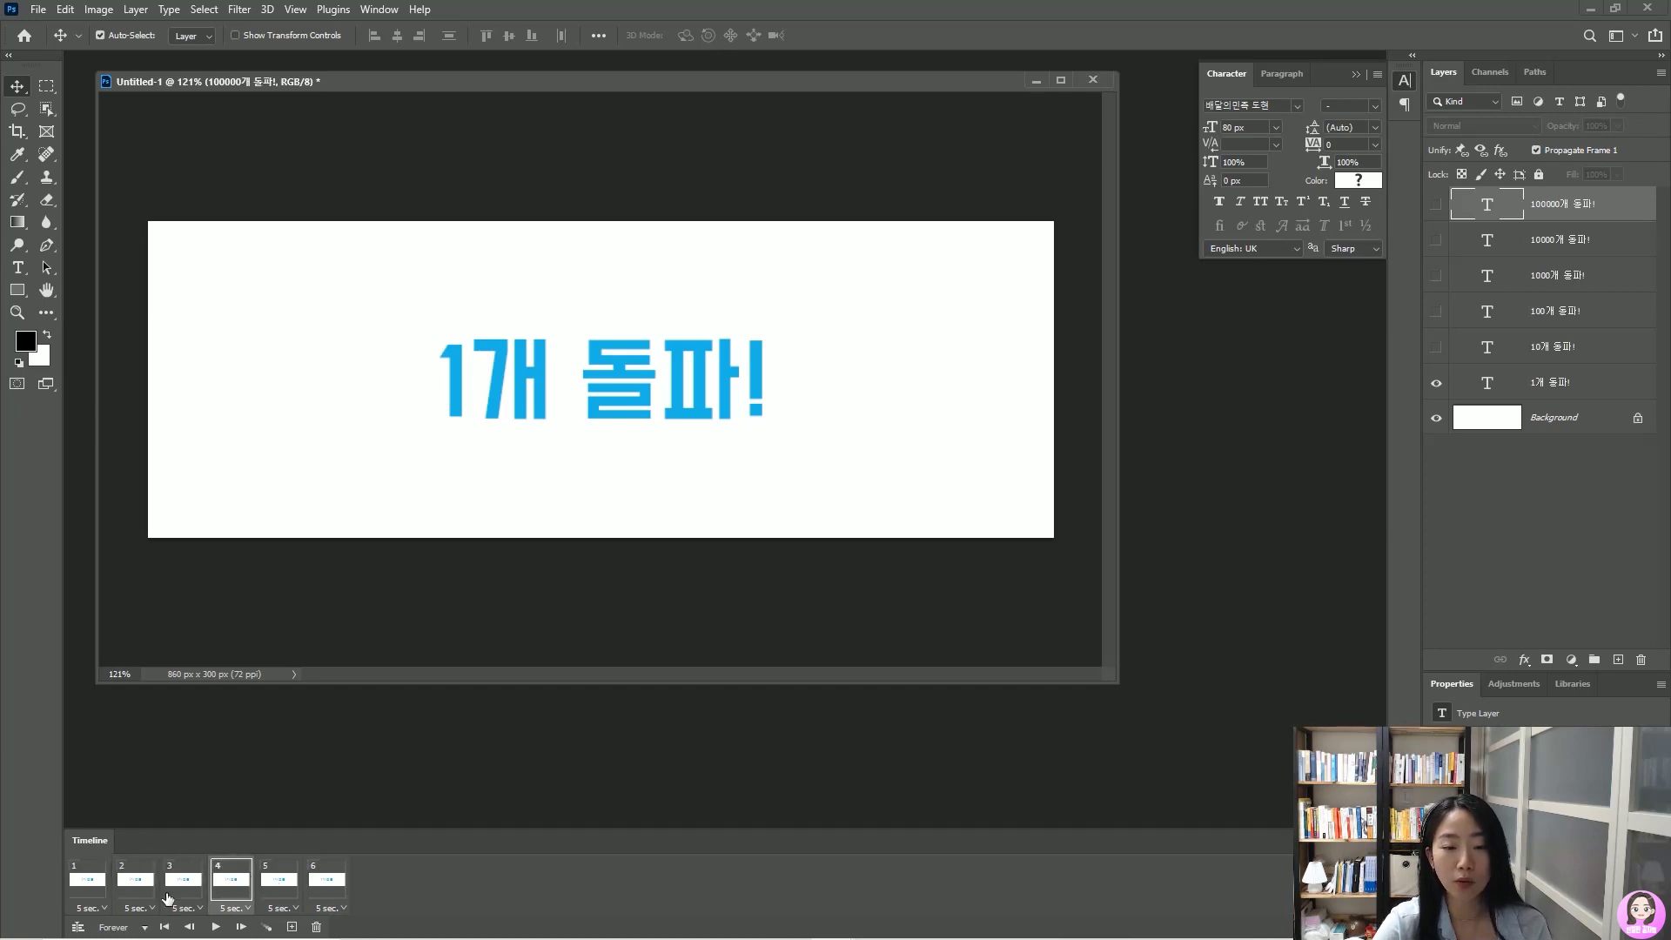
pyautogui.click(90, 888)
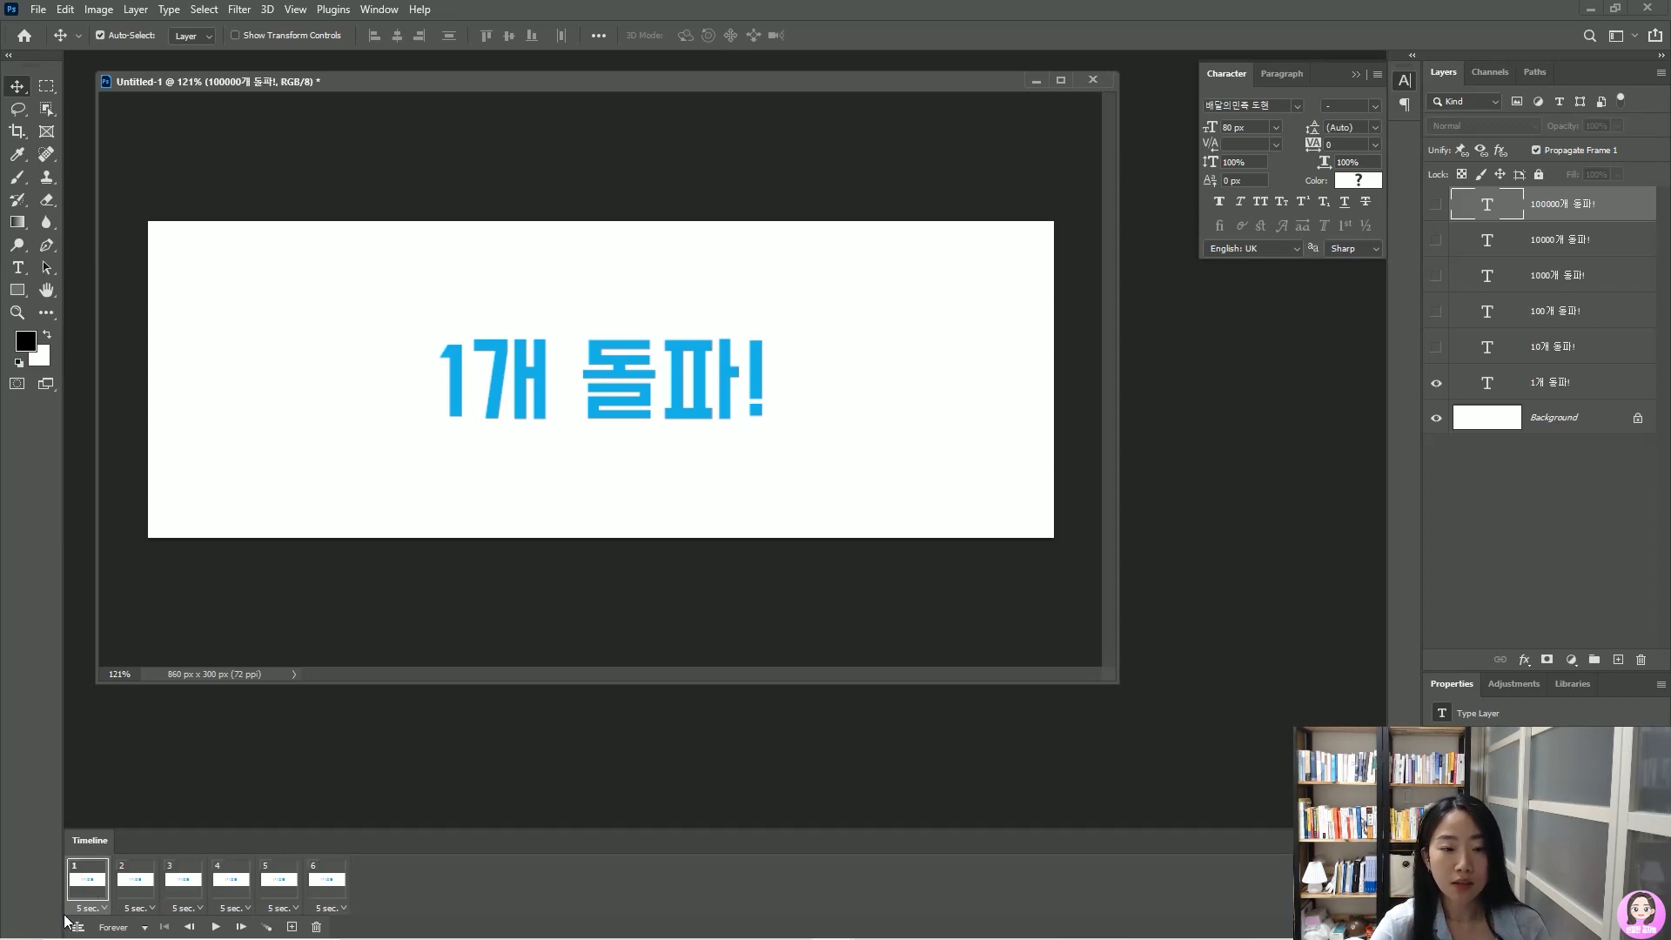
# Show only the "10개 돌파!" text in frame 2 and only the "100개 돌파!" text in frame 3, hiding "1개 돌파!" in both
pyautogui.click(137, 882)
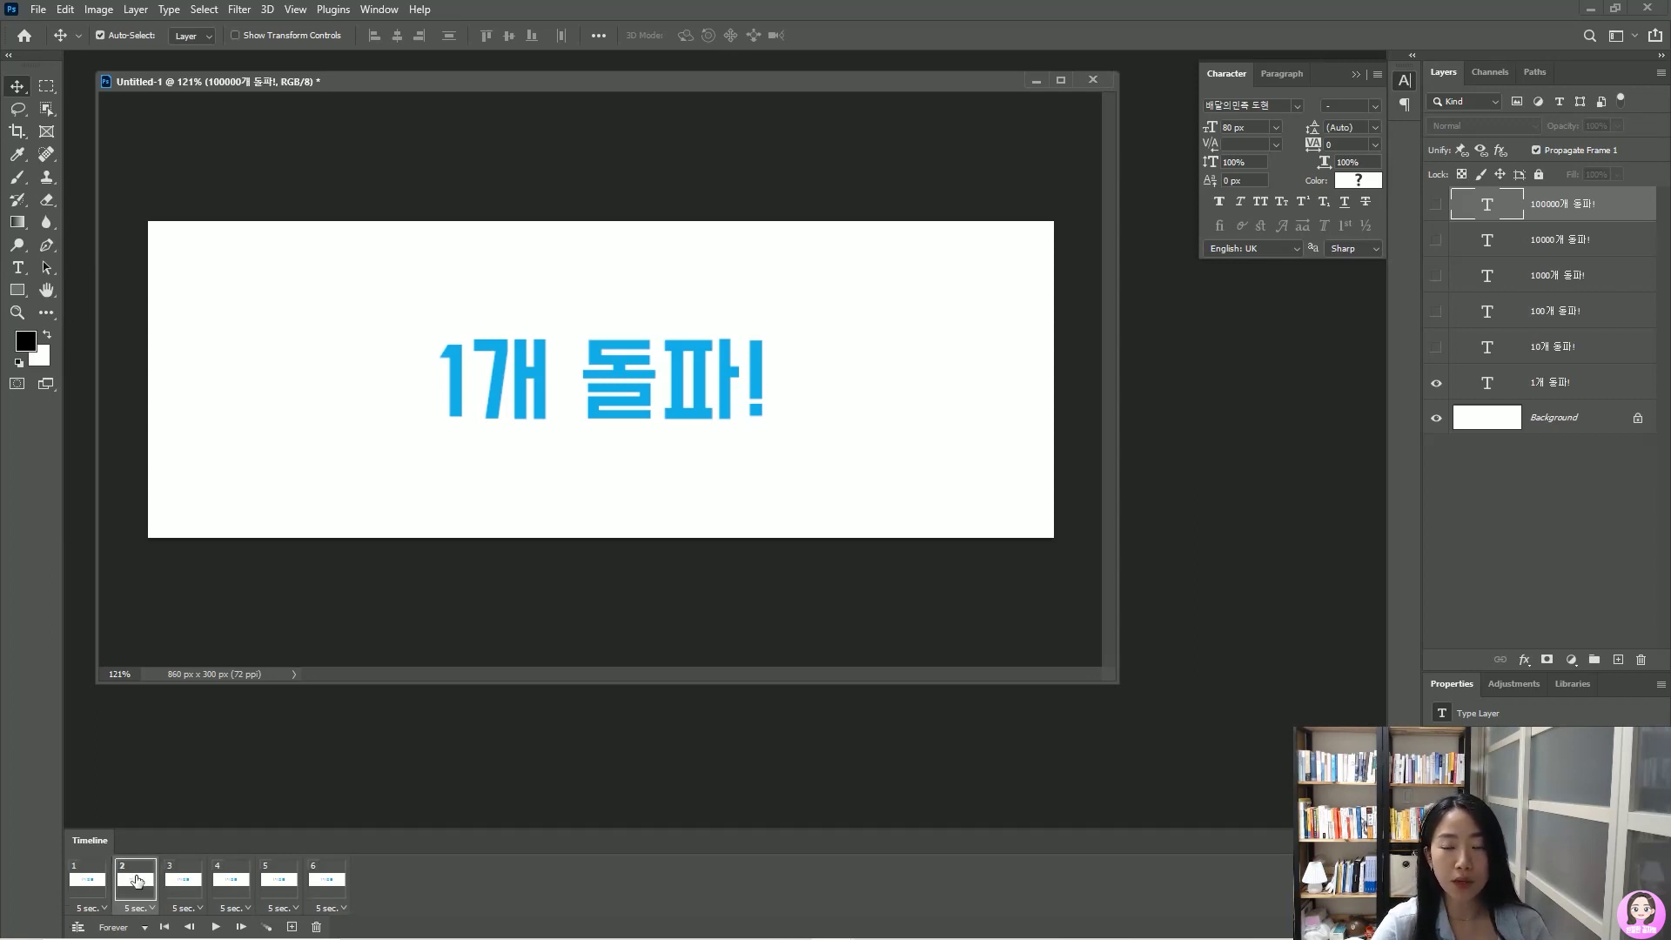
pyautogui.click(1435, 348)
pyautogui.click(1437, 385)
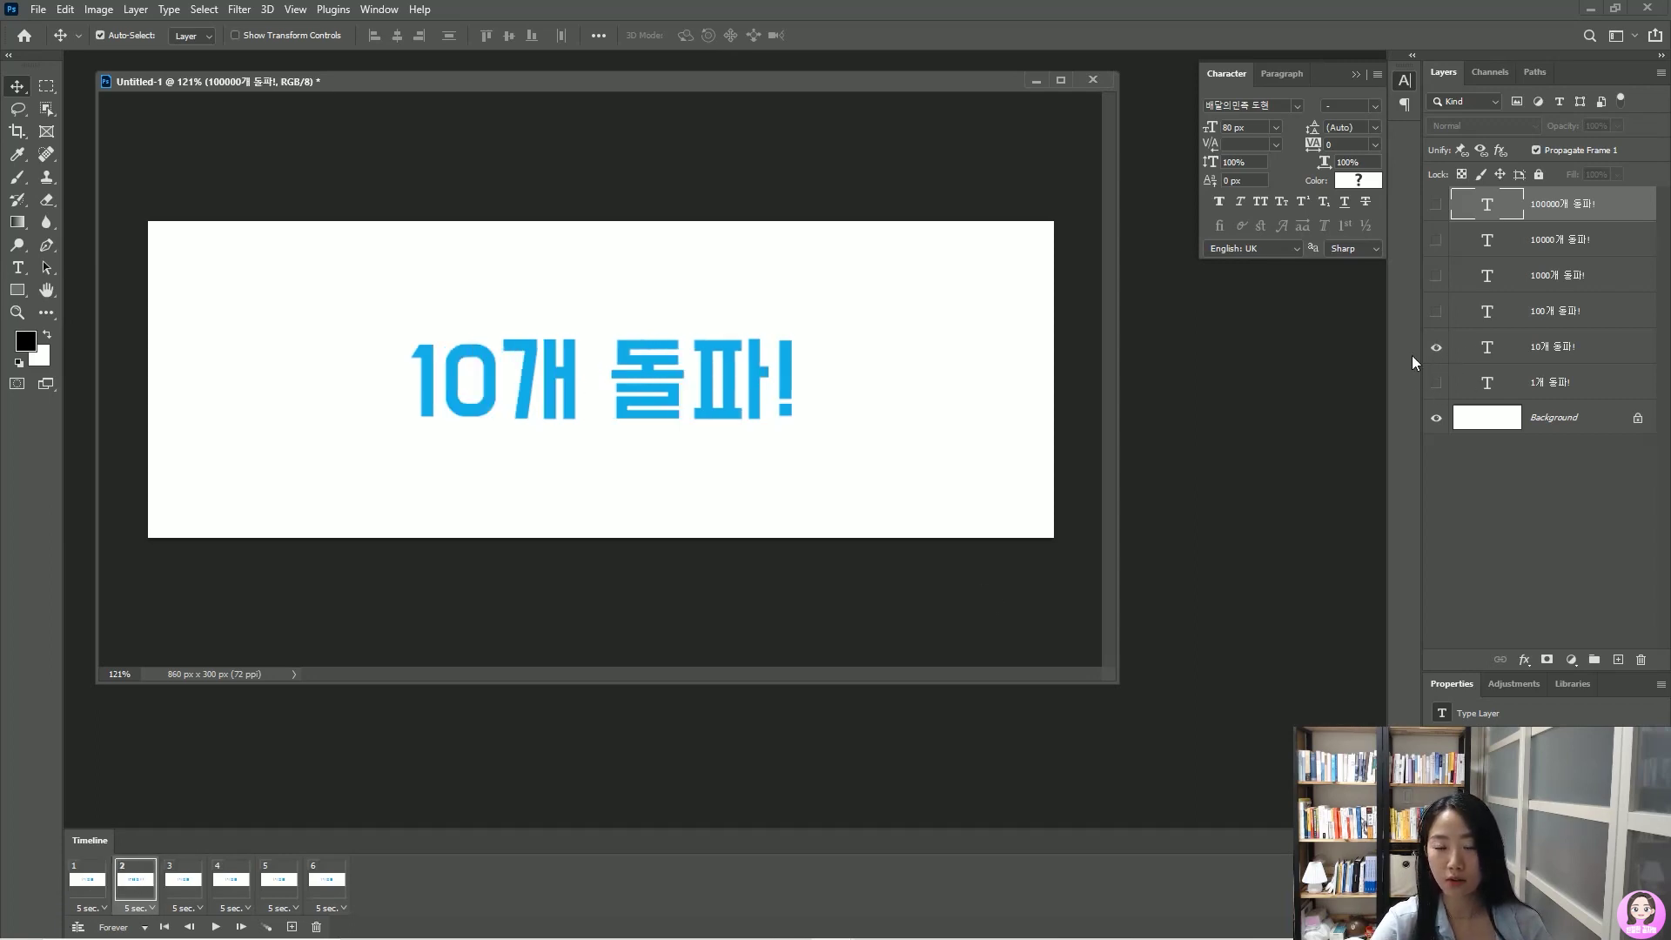
pyautogui.click(187, 882)
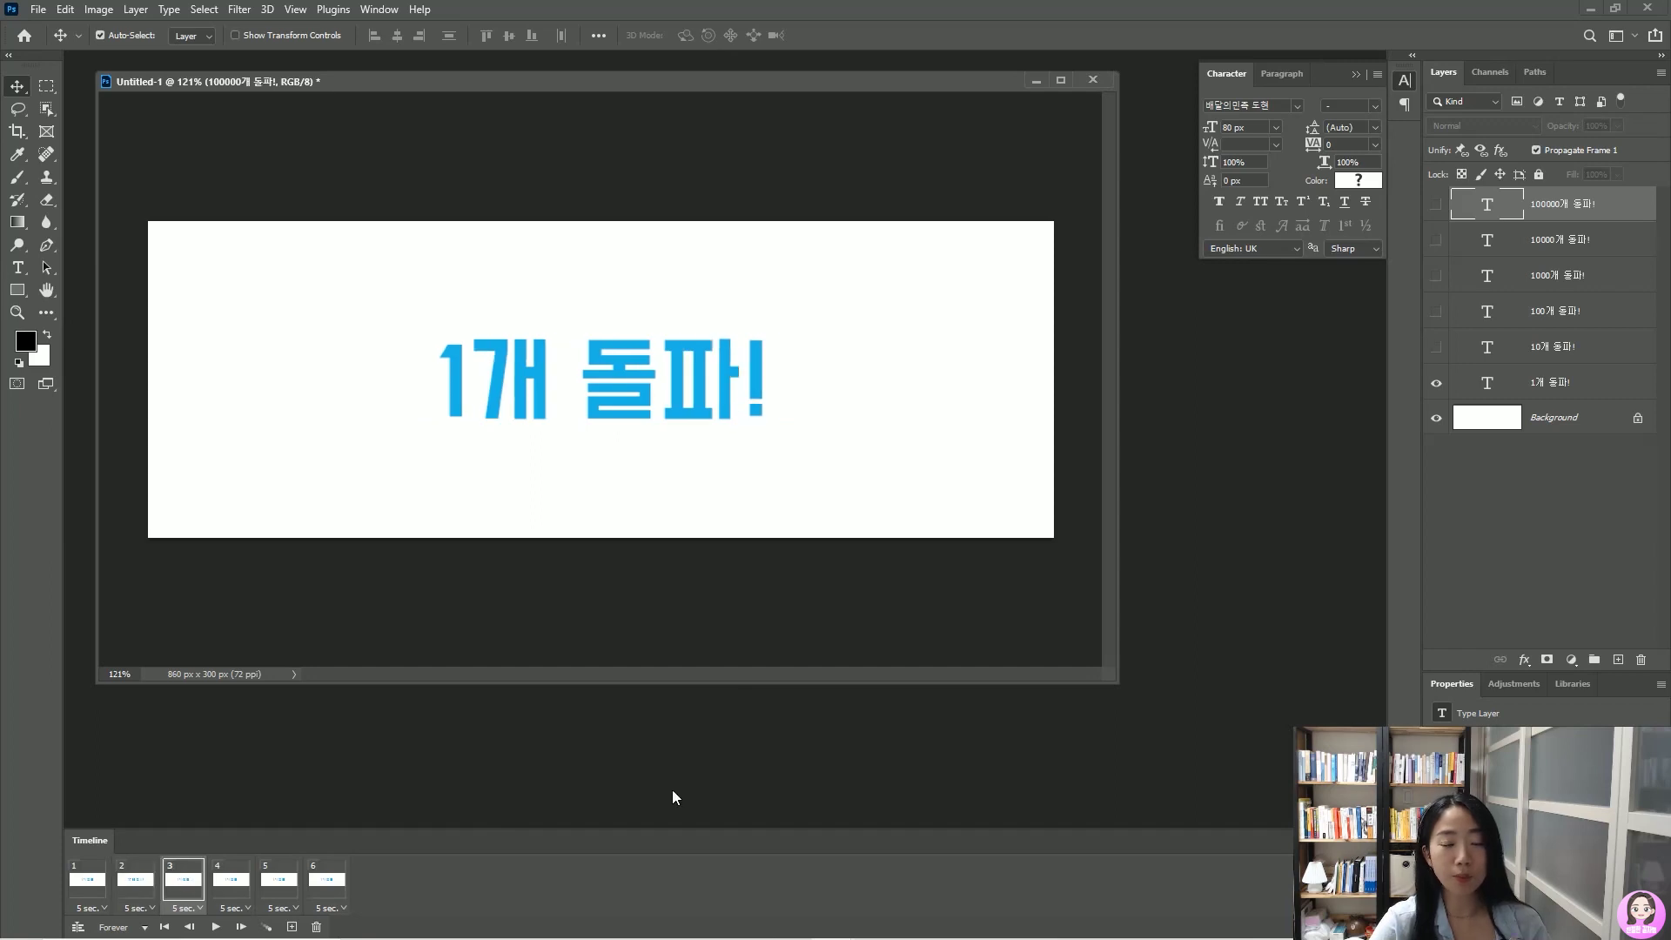
pyautogui.click(1436, 384)
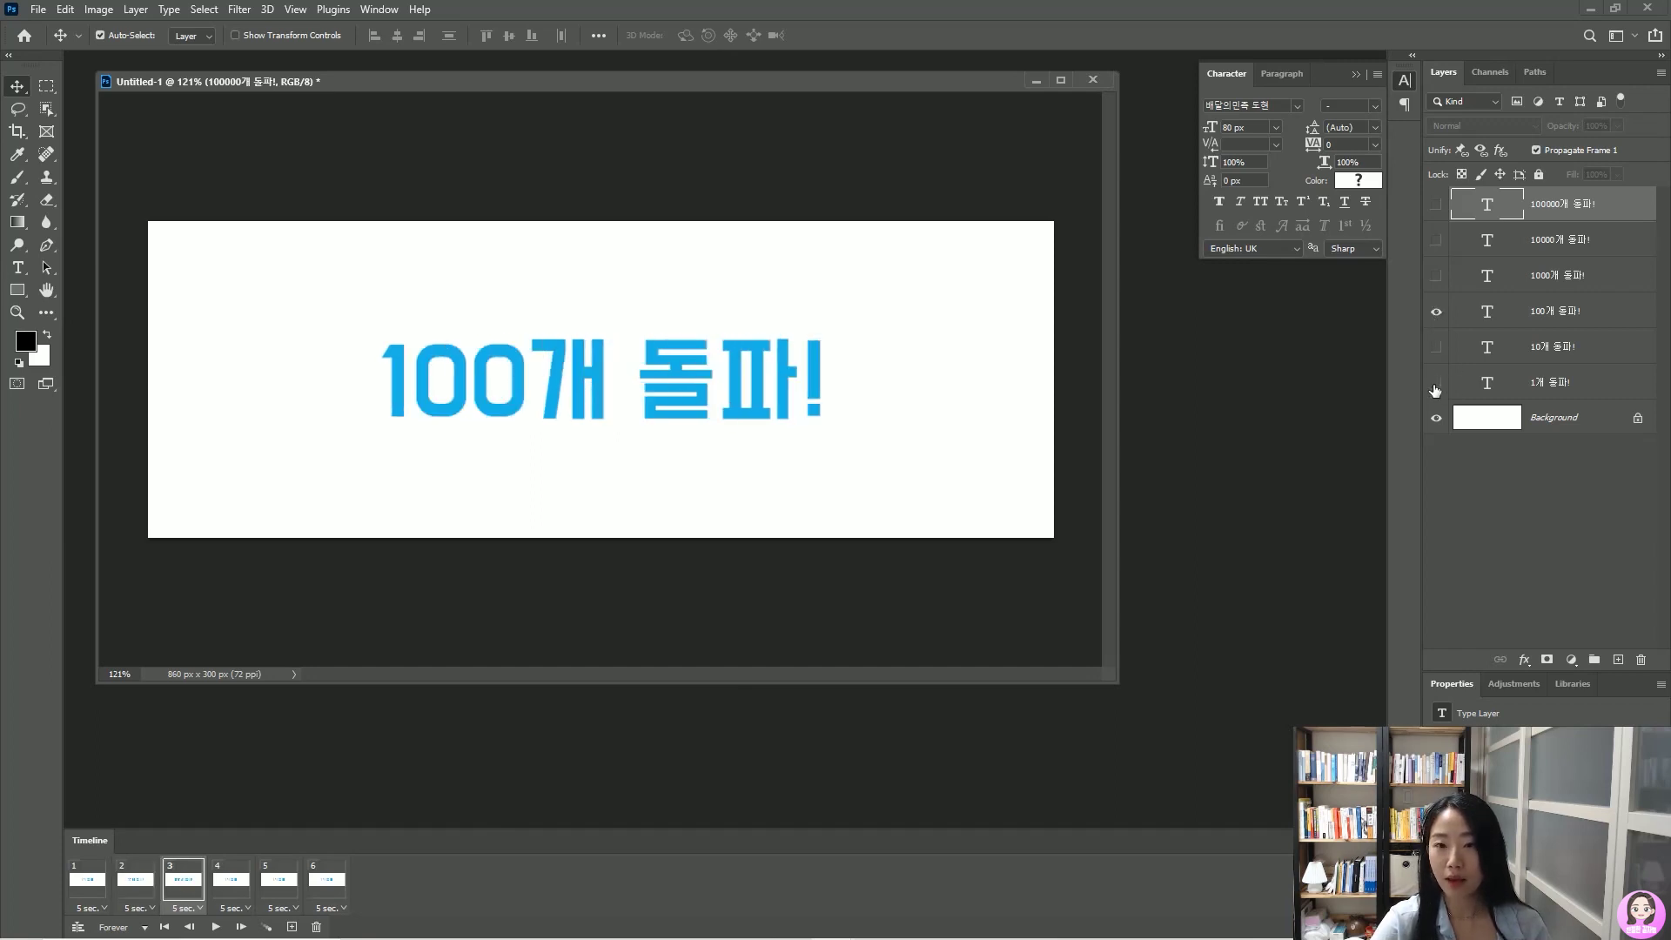
# Show only the "1000개 돌파!" text in frame 4 and only "10000개 돌파!" in frame 5, hiding "1개 돌파!" in both
pyautogui.click(232, 882)
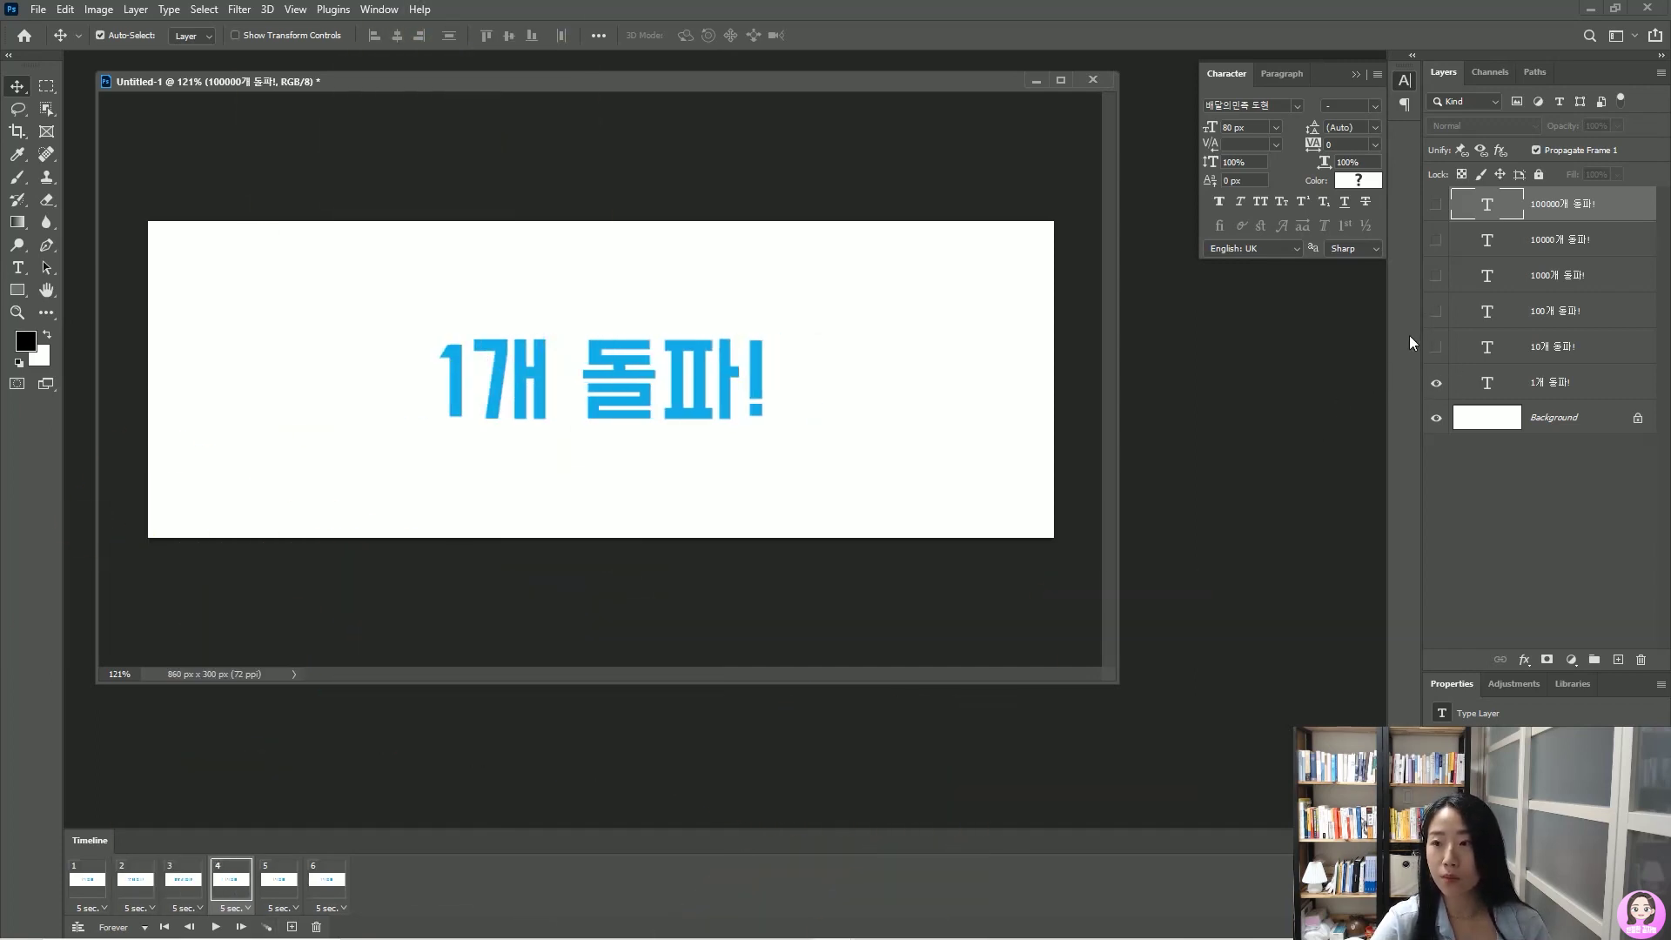
pyautogui.click(1437, 275)
pyautogui.click(1436, 383)
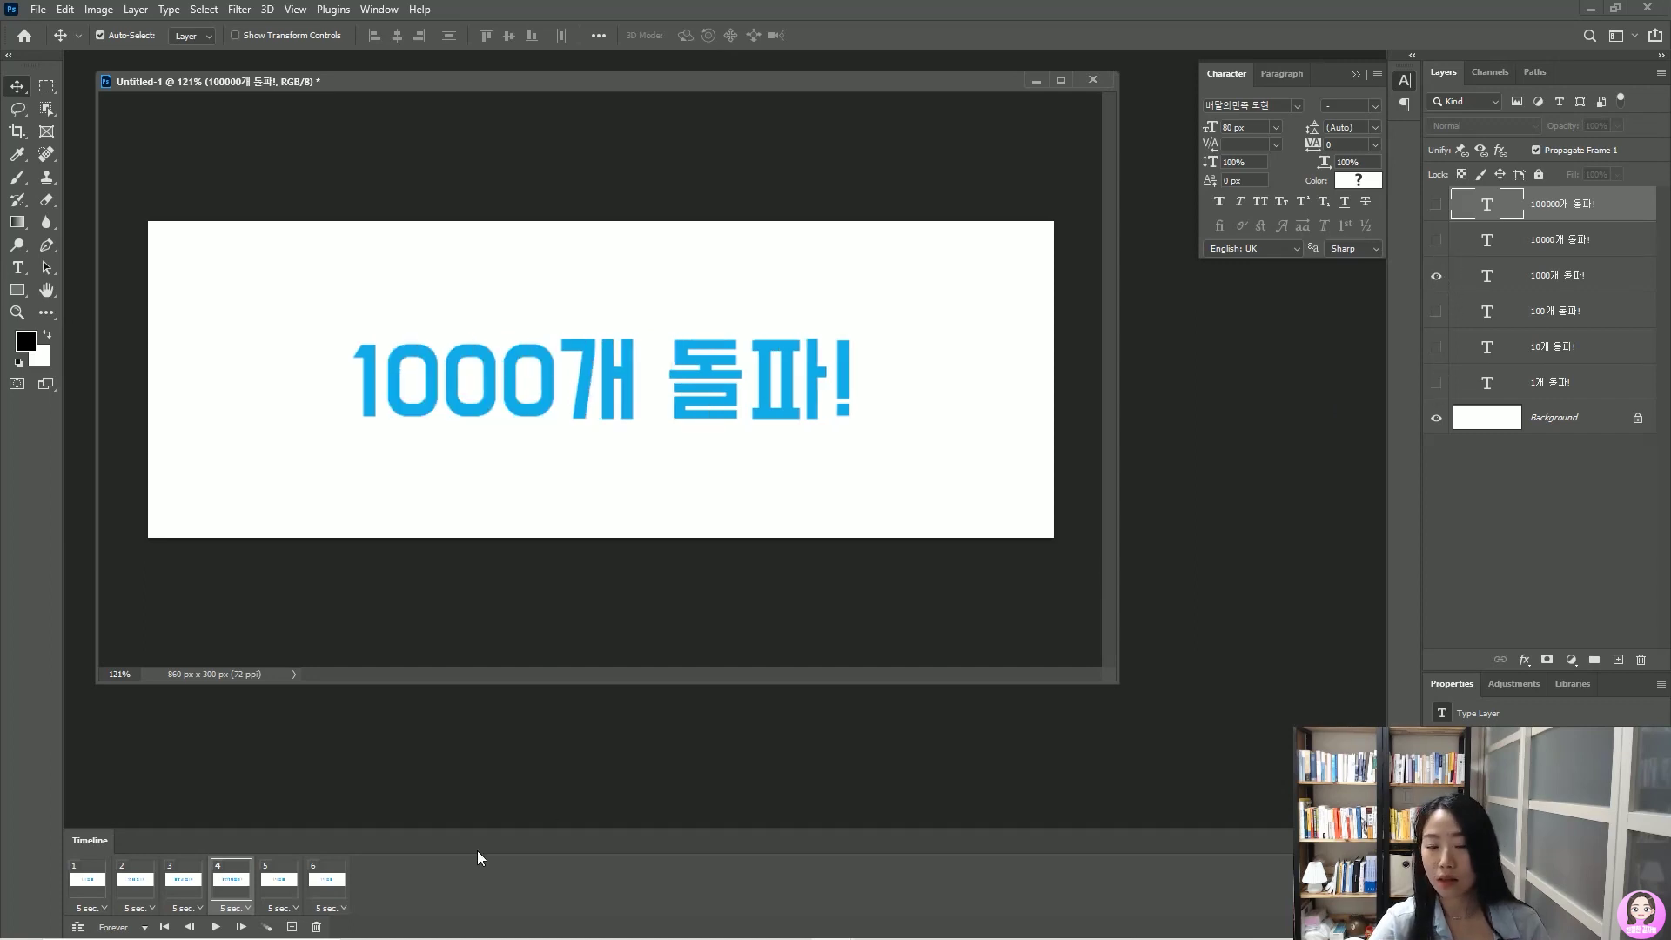
pyautogui.click(283, 888)
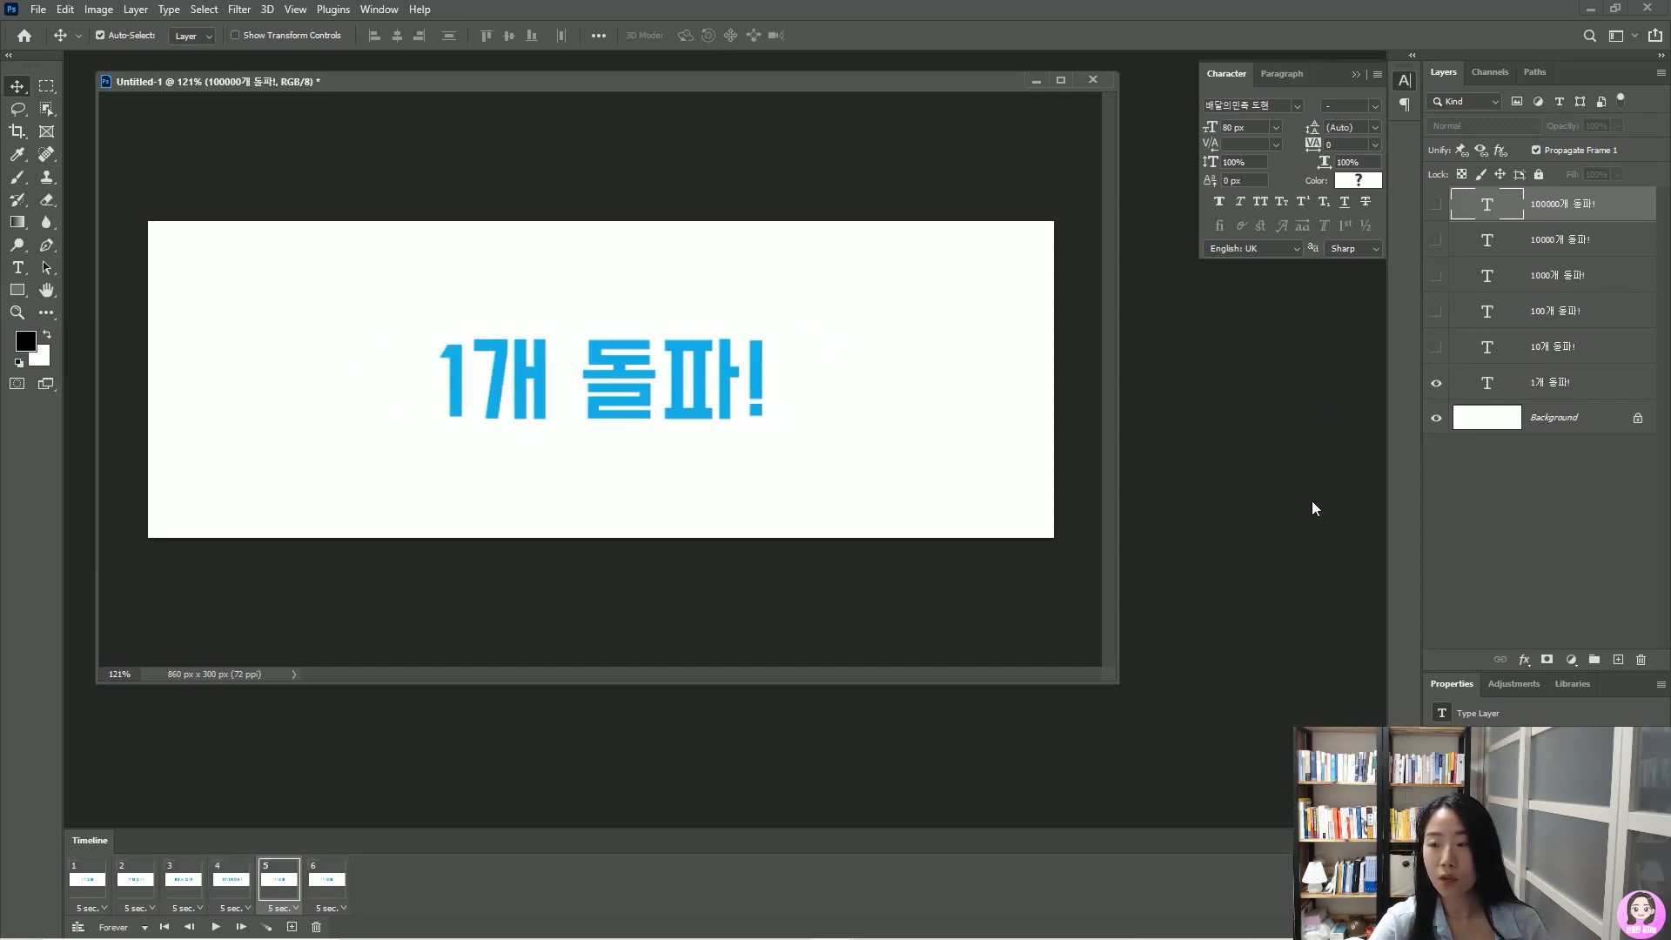
pyautogui.click(1436, 383)
pyautogui.click(1436, 240)
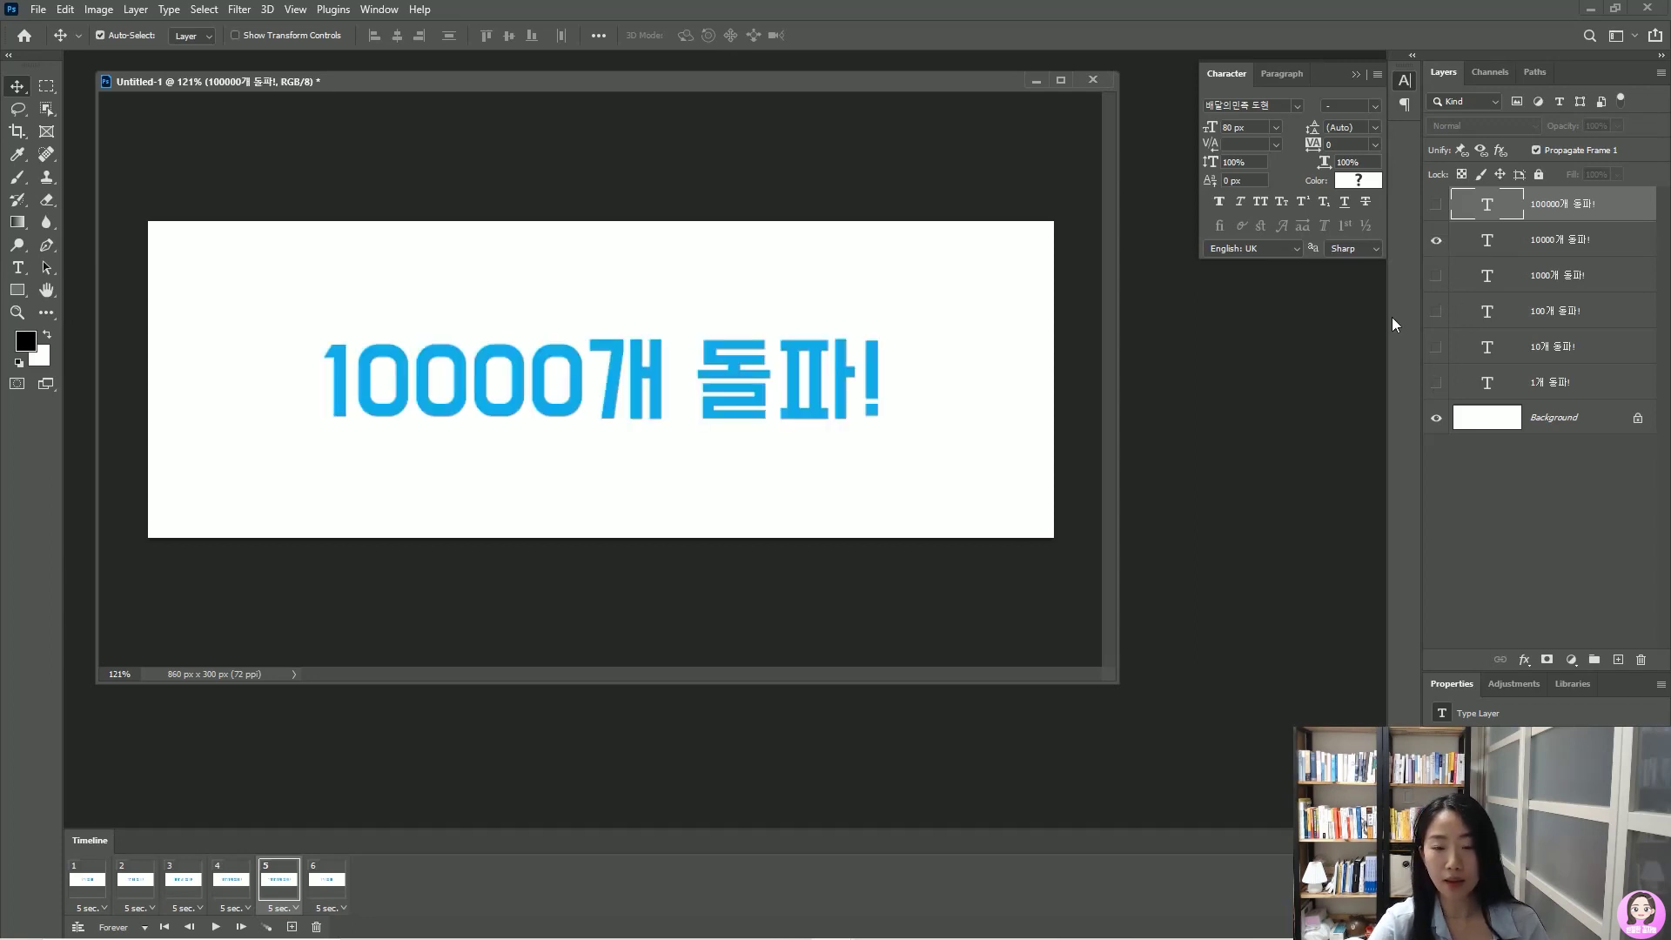
# Show only the "100000개 돌파!" text in frame 6 and hide "1개 돌파!" there
pyautogui.click(346, 893)
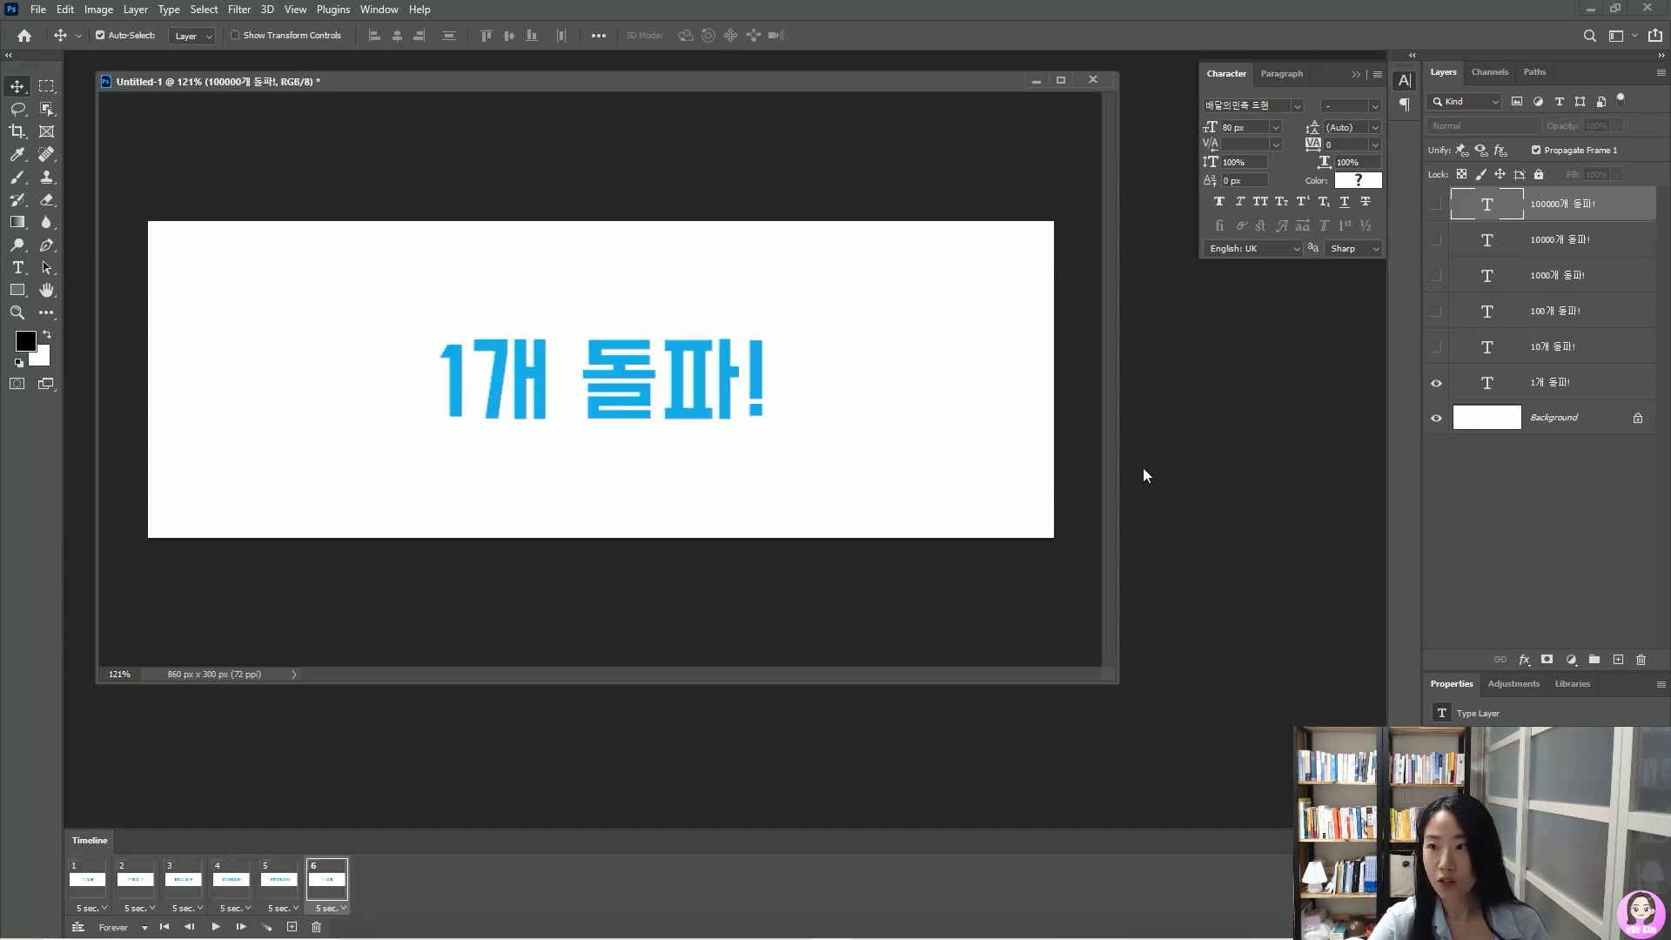
pyautogui.click(1437, 204)
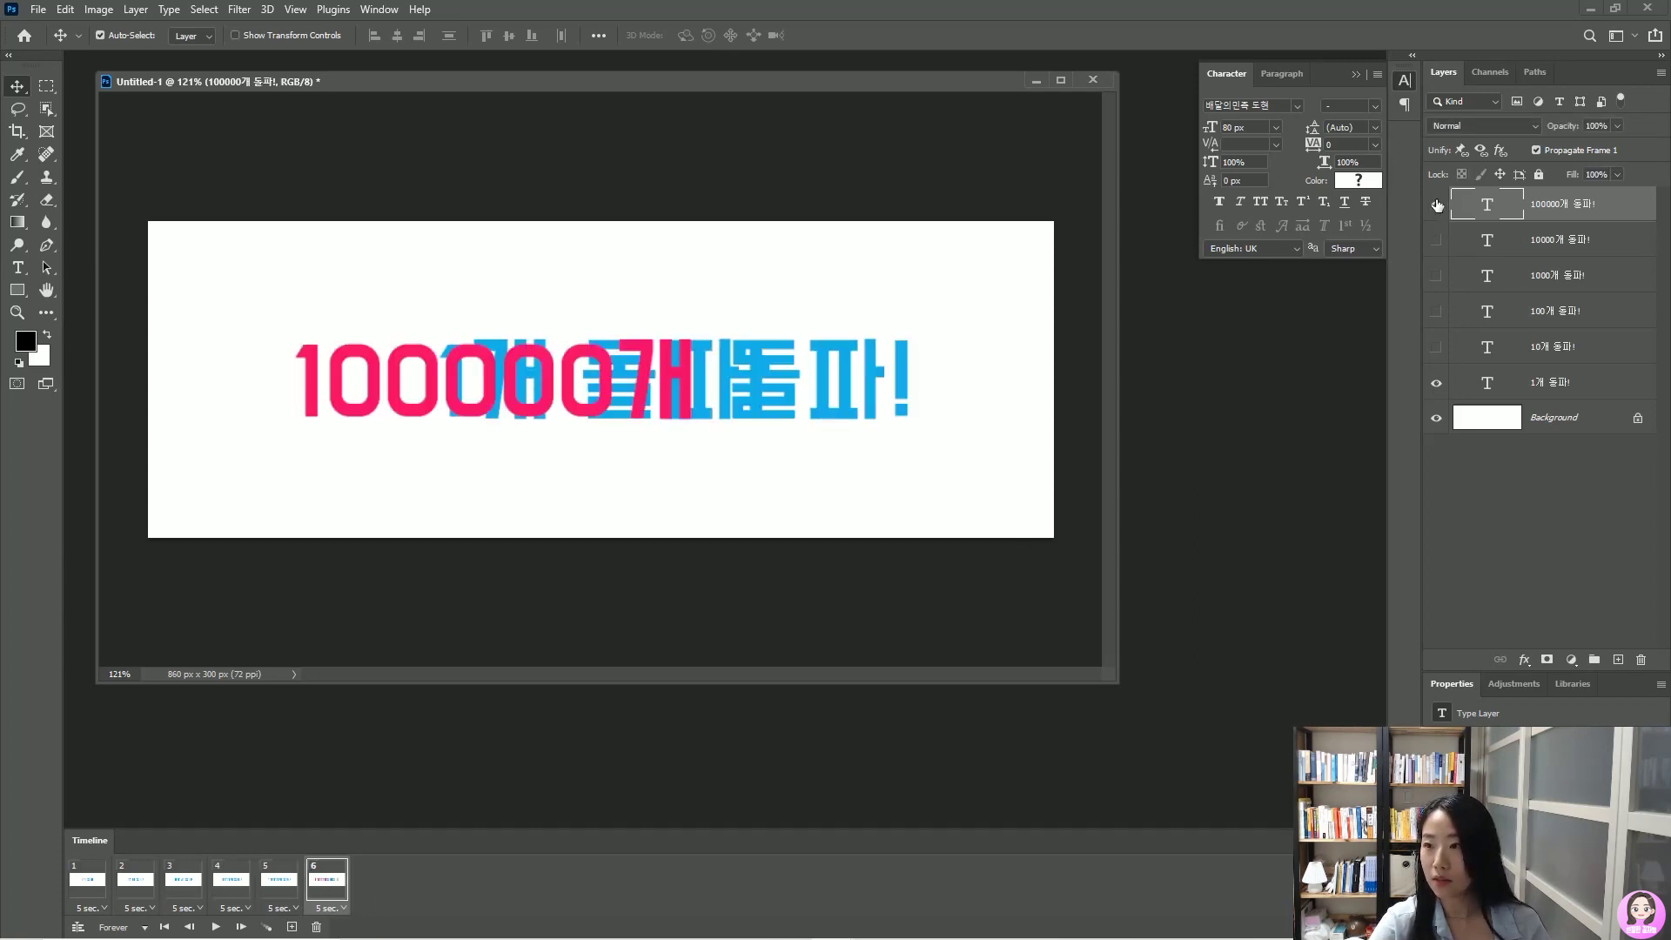
pyautogui.click(1436, 384)
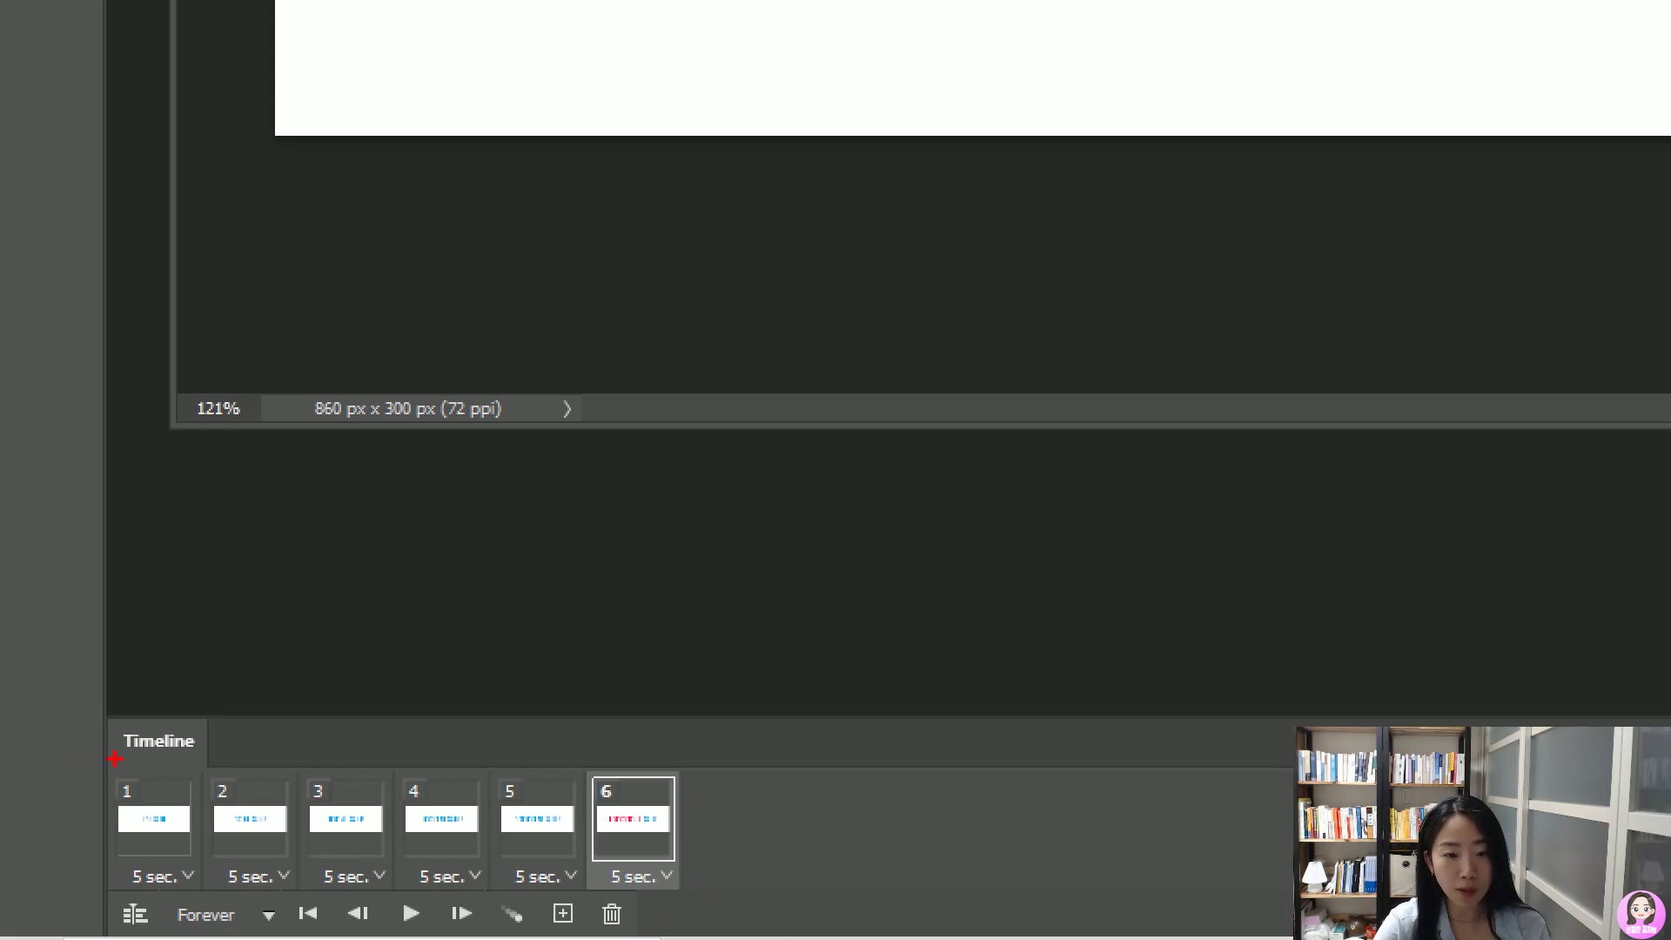
# Set the delay of all six animation frames to 0.2 seconds
pyautogui.moveTo(116, 759)
pyautogui.mouseDown()
pyautogui.moveTo(154, 731)
pyautogui.moveTo(574, 707)
pyautogui.mouseUp()
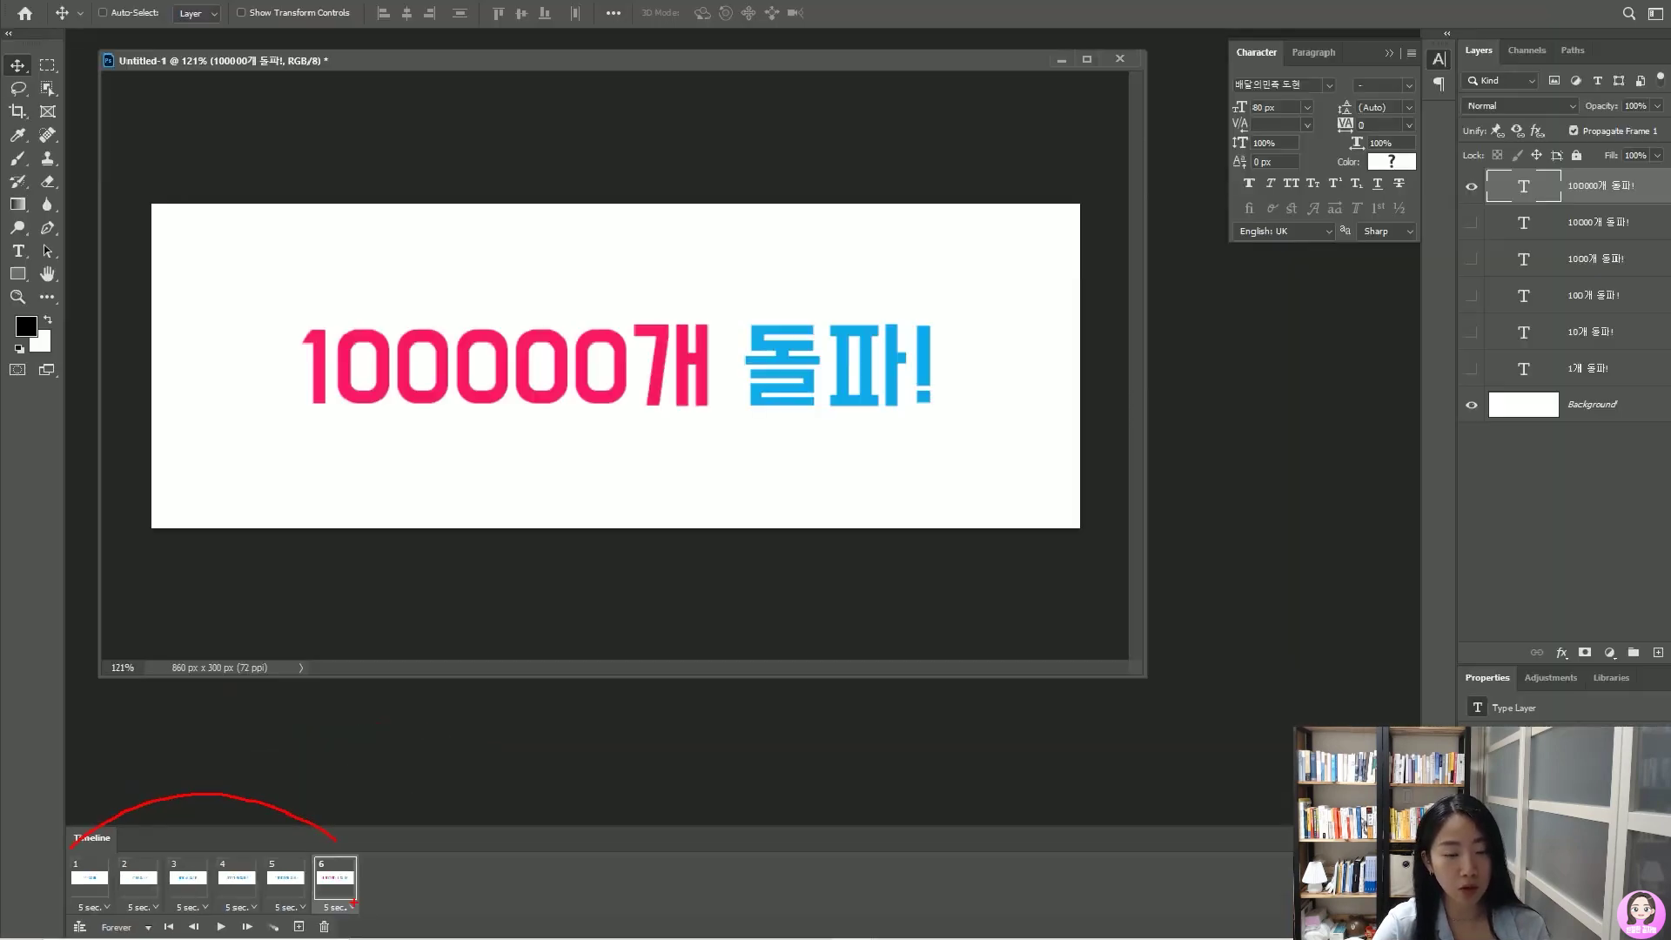
pyautogui.click(150, 839)
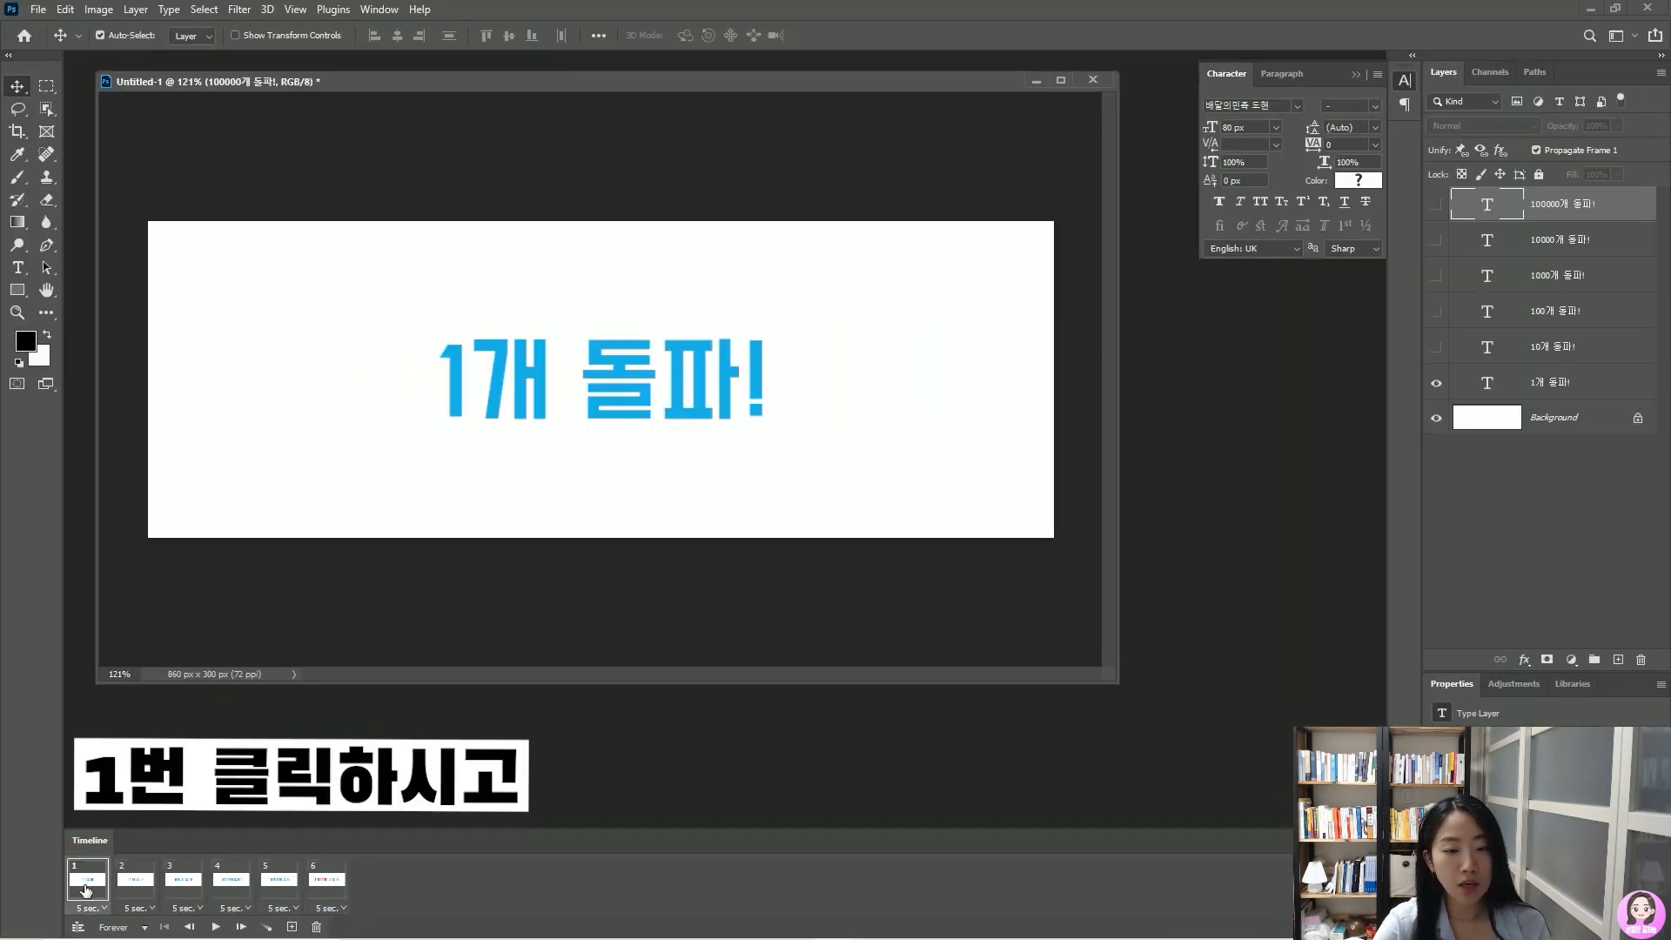
pyautogui.keyDown('shift'); pyautogui.click(329, 886); pyautogui.keyUp('shift')
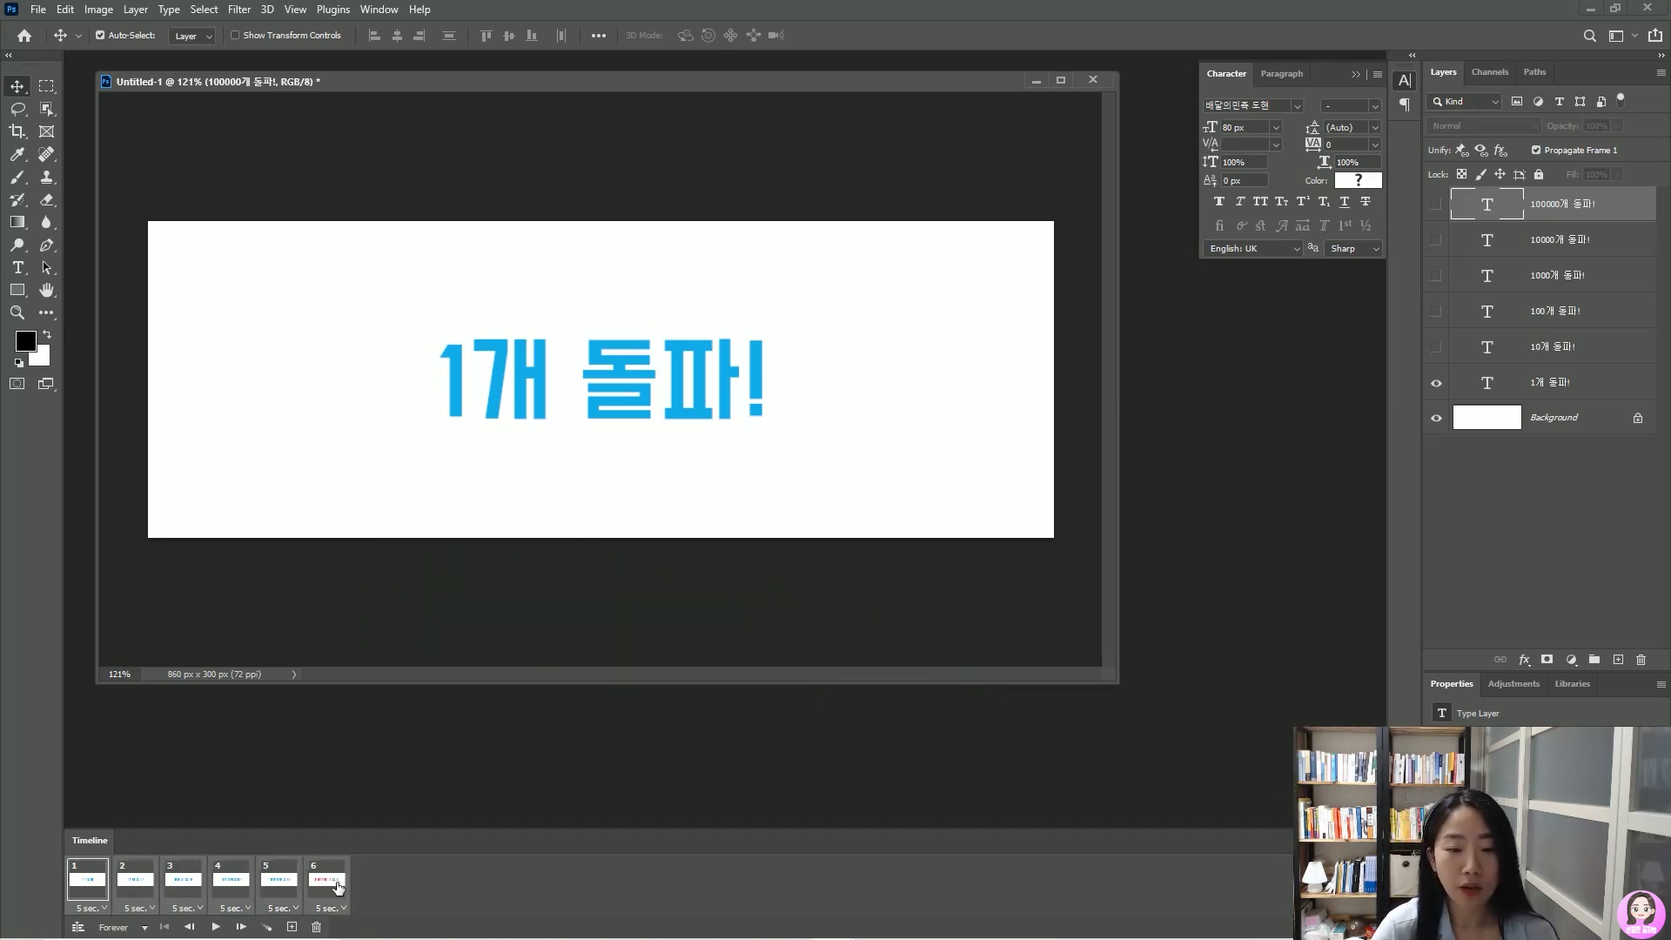
pyautogui.click(343, 909)
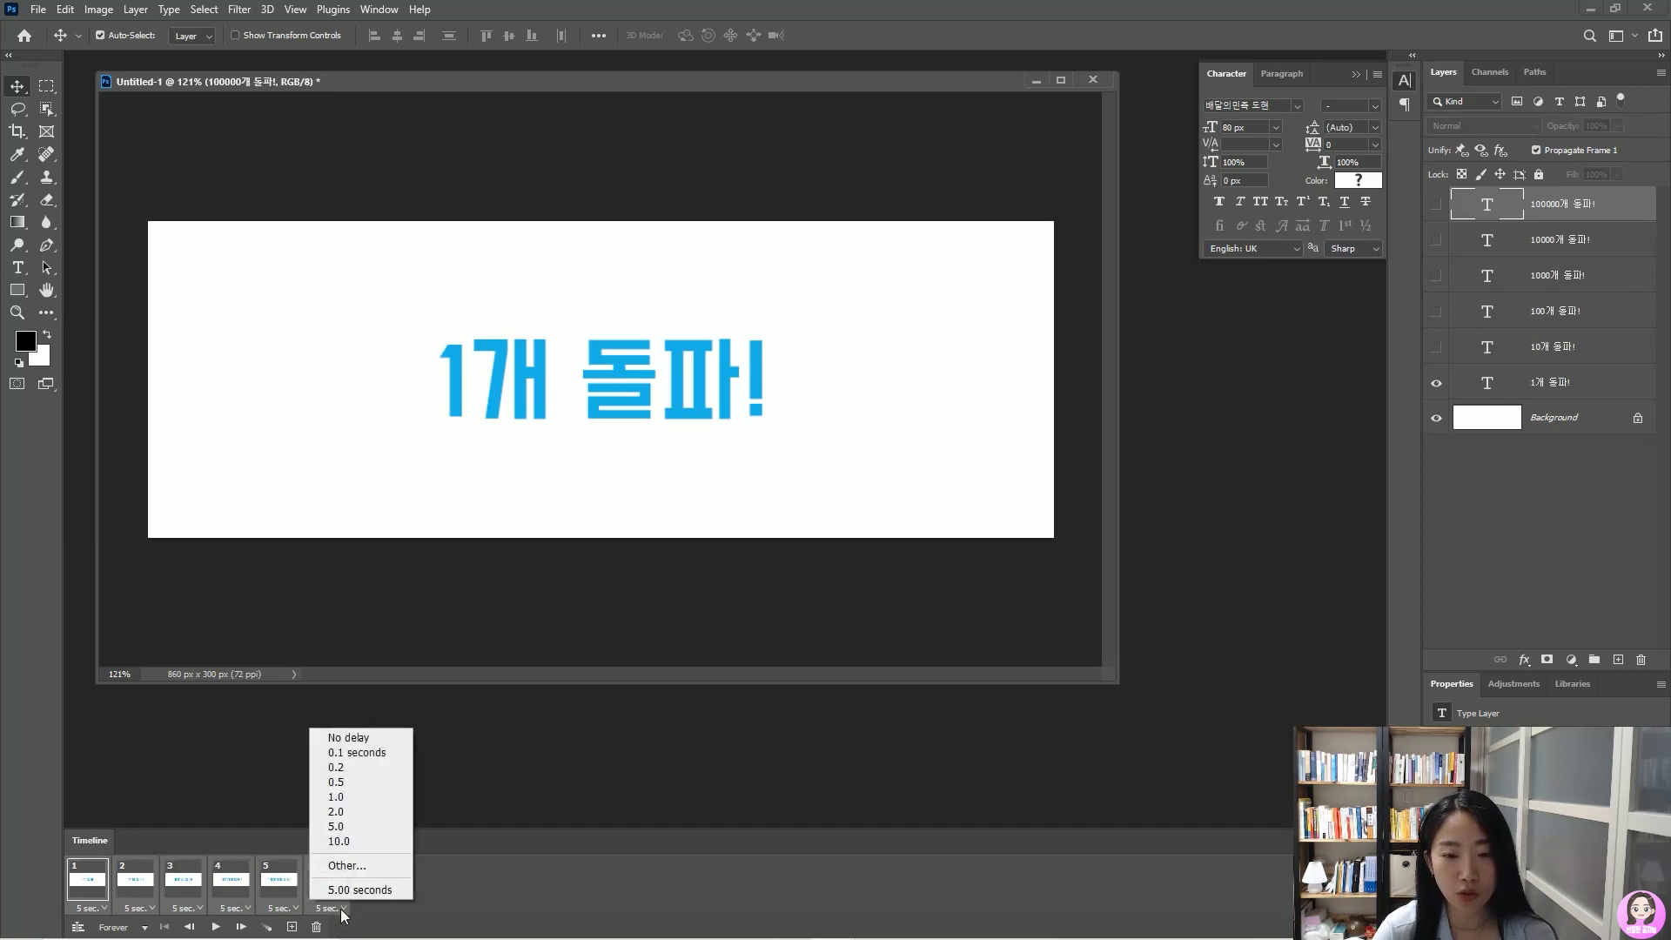
pyautogui.click(365, 770)
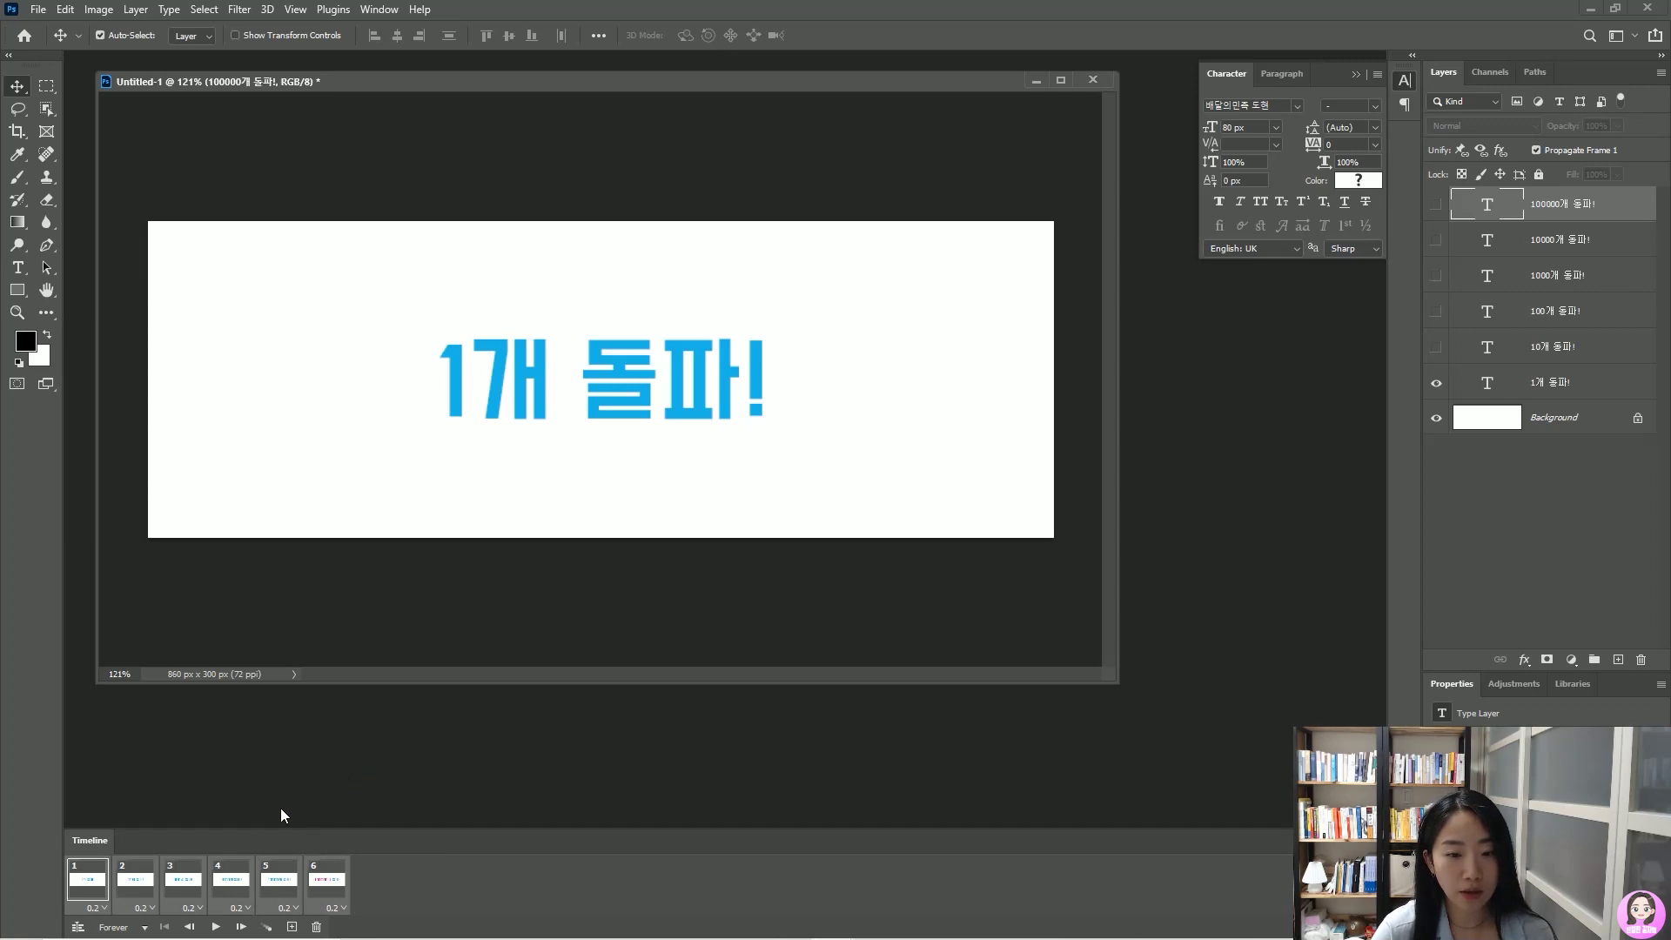
# Play the six-frame animation to check its speed, and stop the playback
pyautogui.click(216, 928)
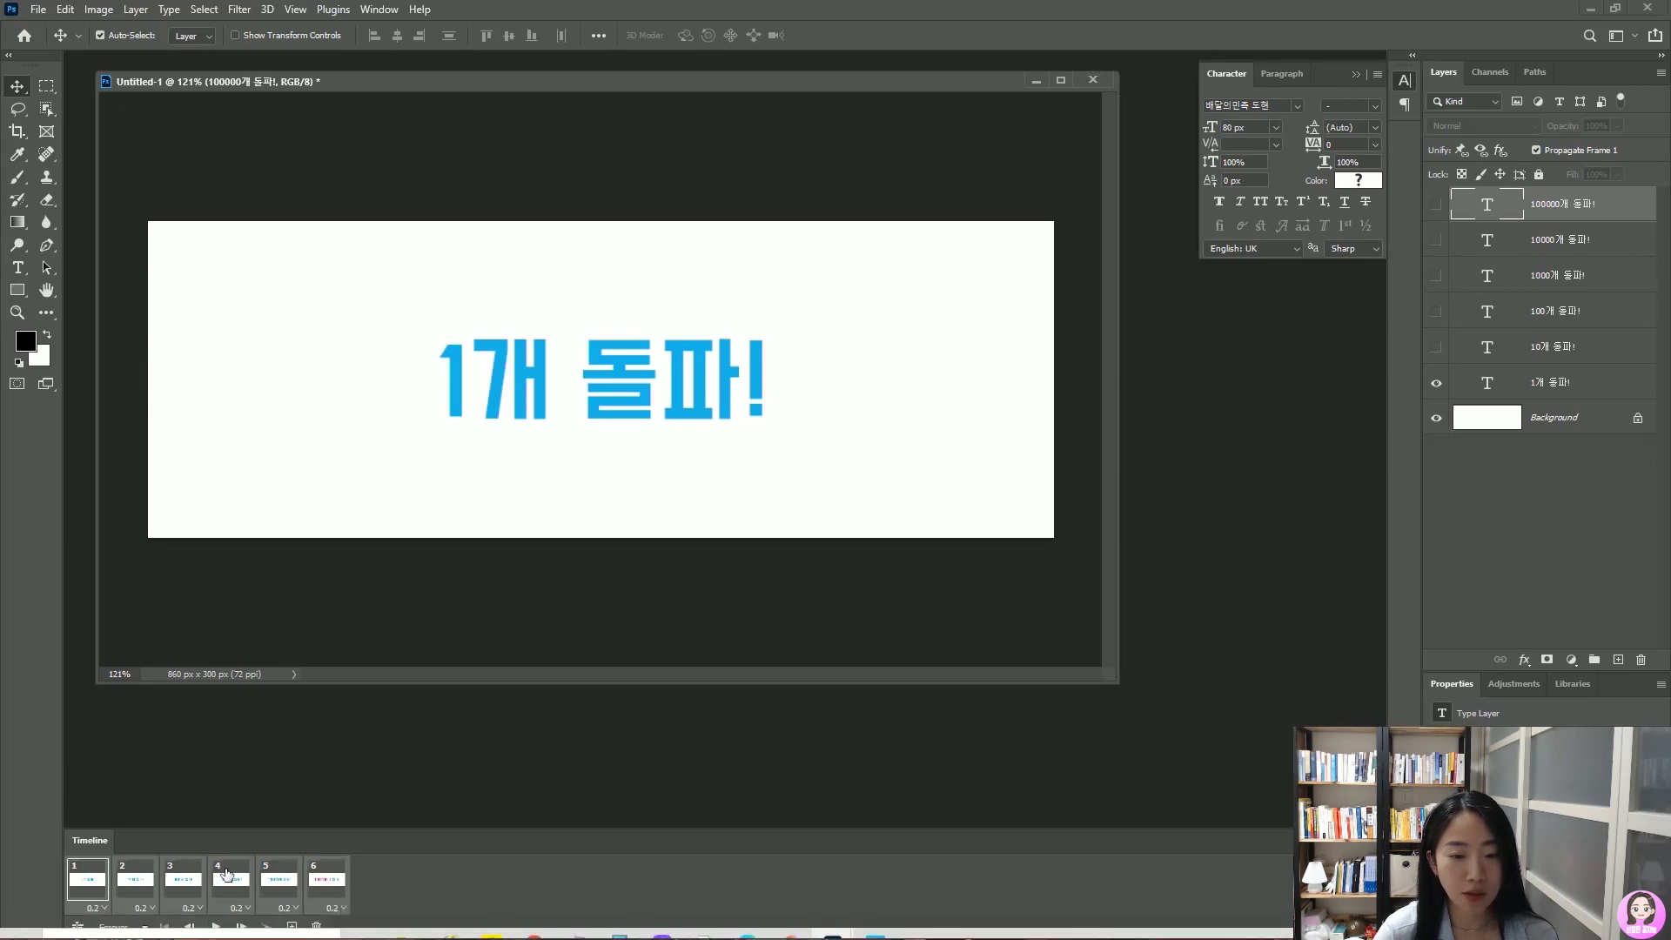
pyautogui.click(215, 928)
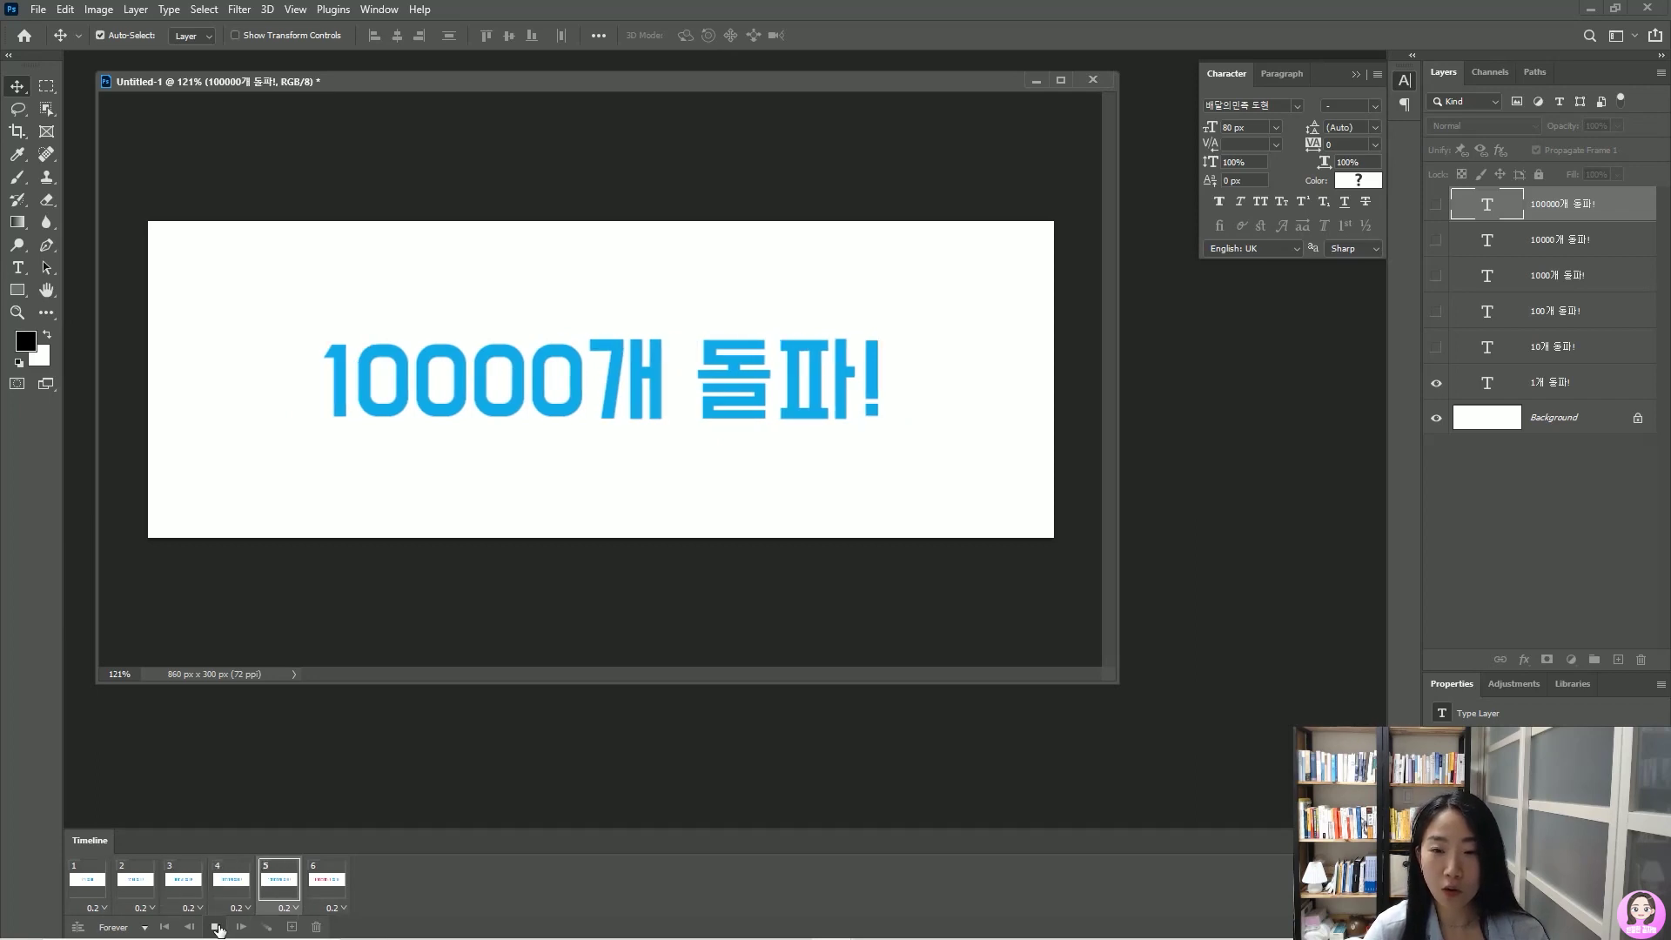
pyautogui.click(217, 927)
# Set the delay of all six animation frames to 0.1 seconds and preview the playback
pyautogui.click(101, 888)
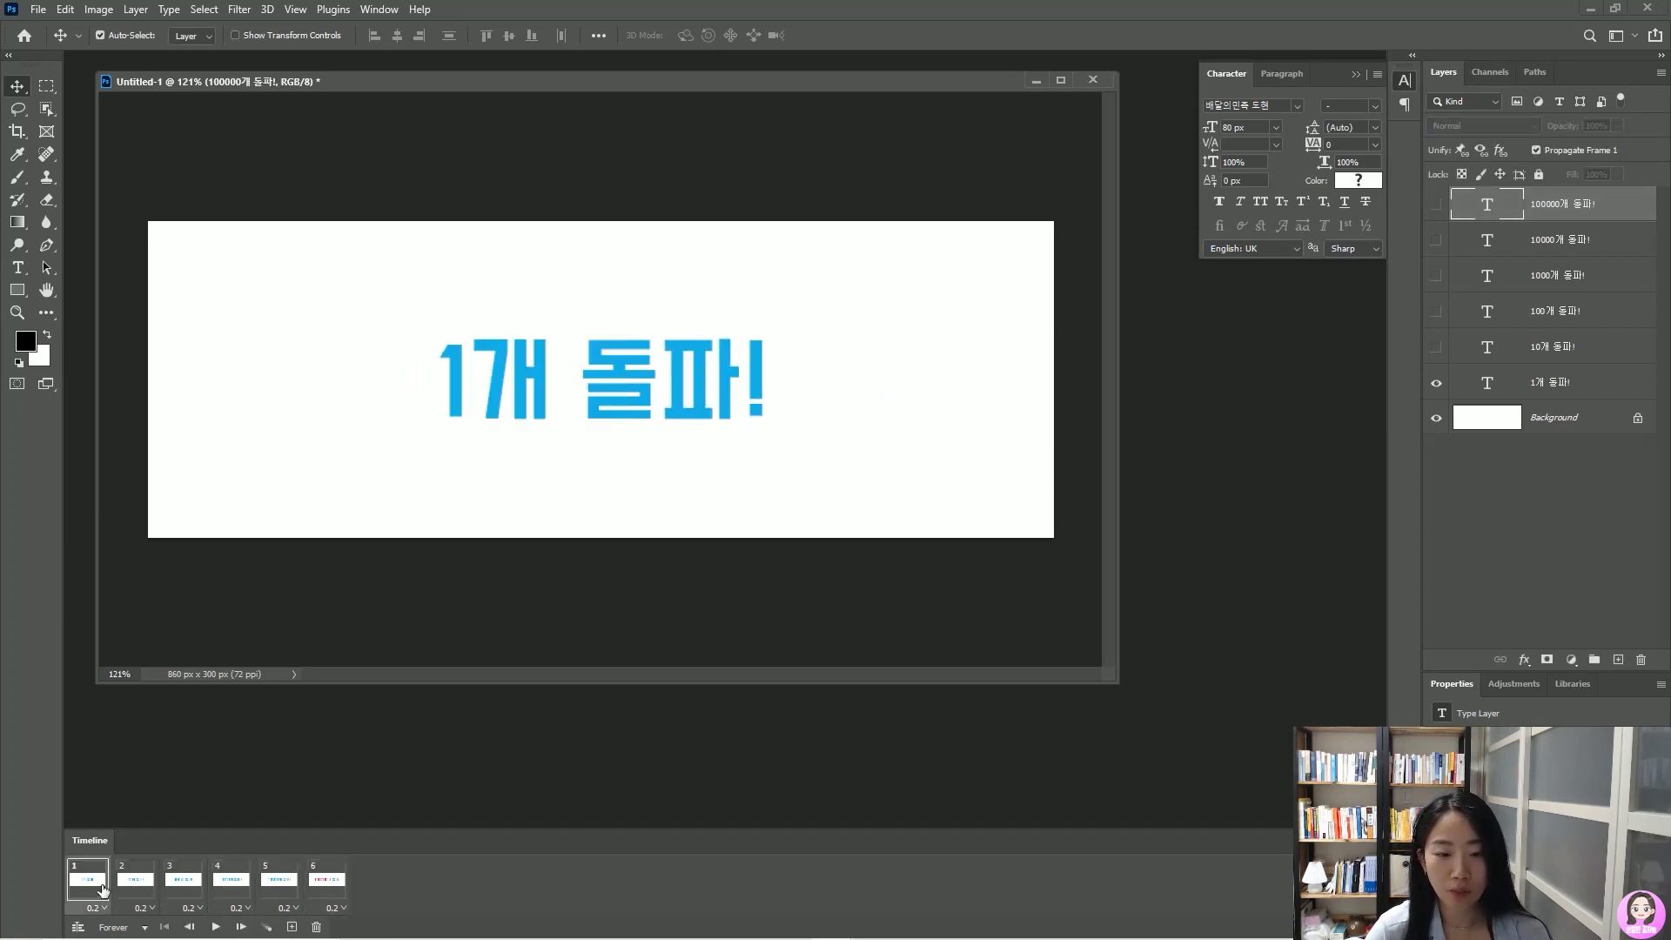
pyautogui.keyDown('shift'); pyautogui.click(333, 884); pyautogui.keyUp('shift')
pyautogui.click(334, 907)
pyautogui.click(352, 753)
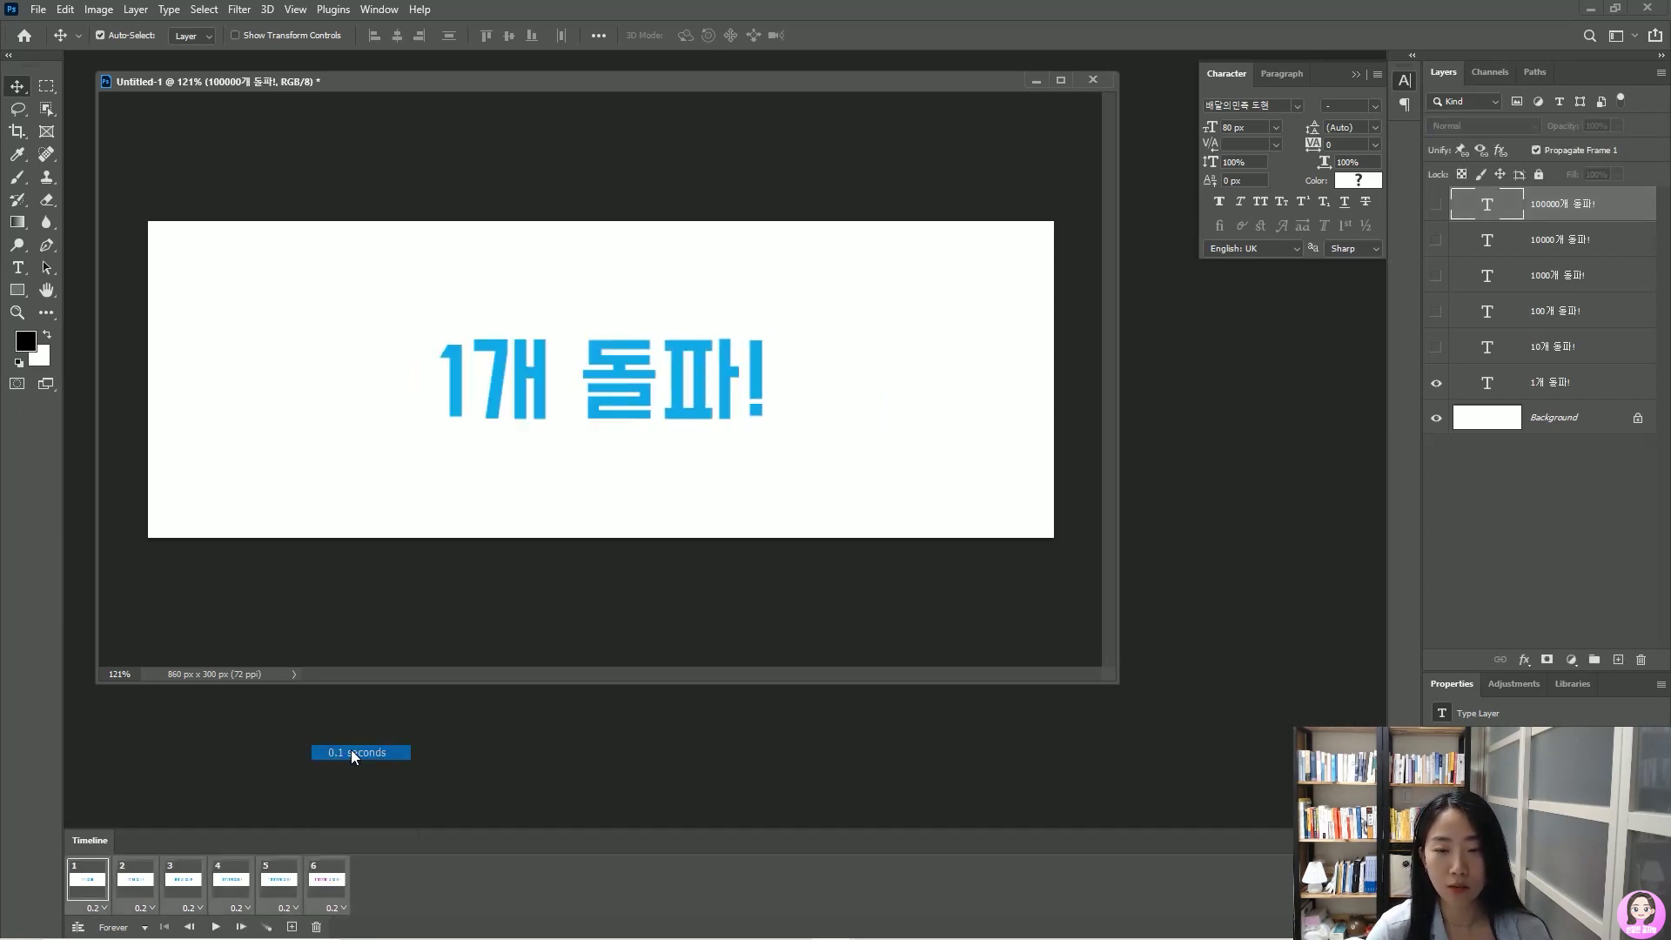
pyautogui.click(215, 927)
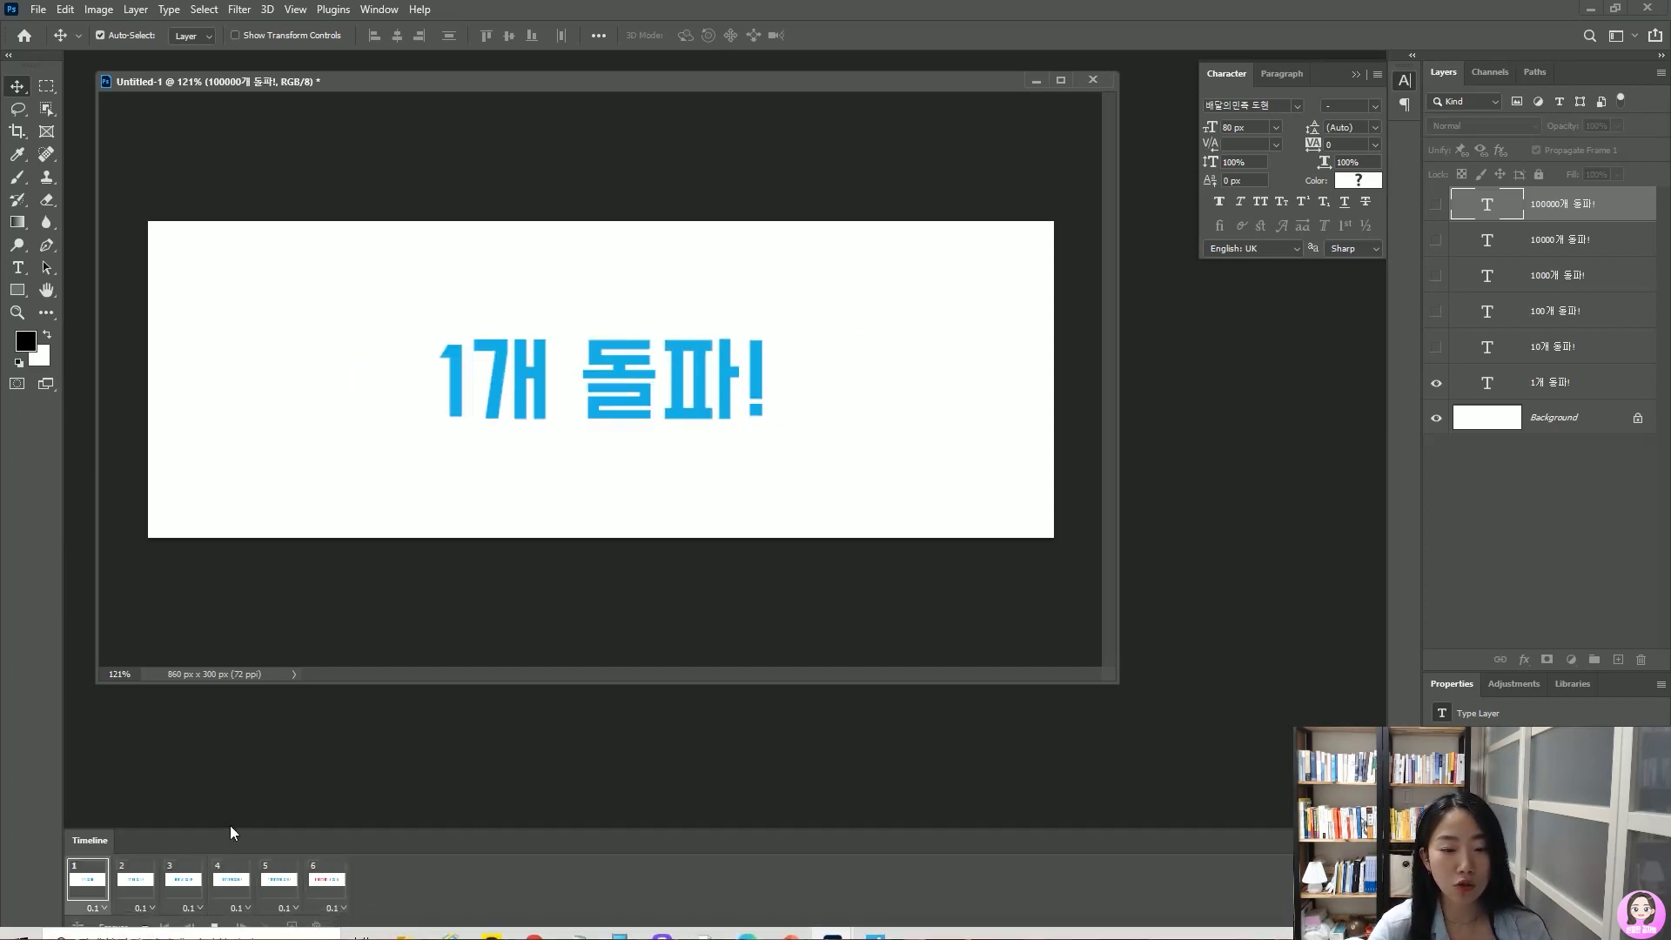
pyautogui.click(215, 927)
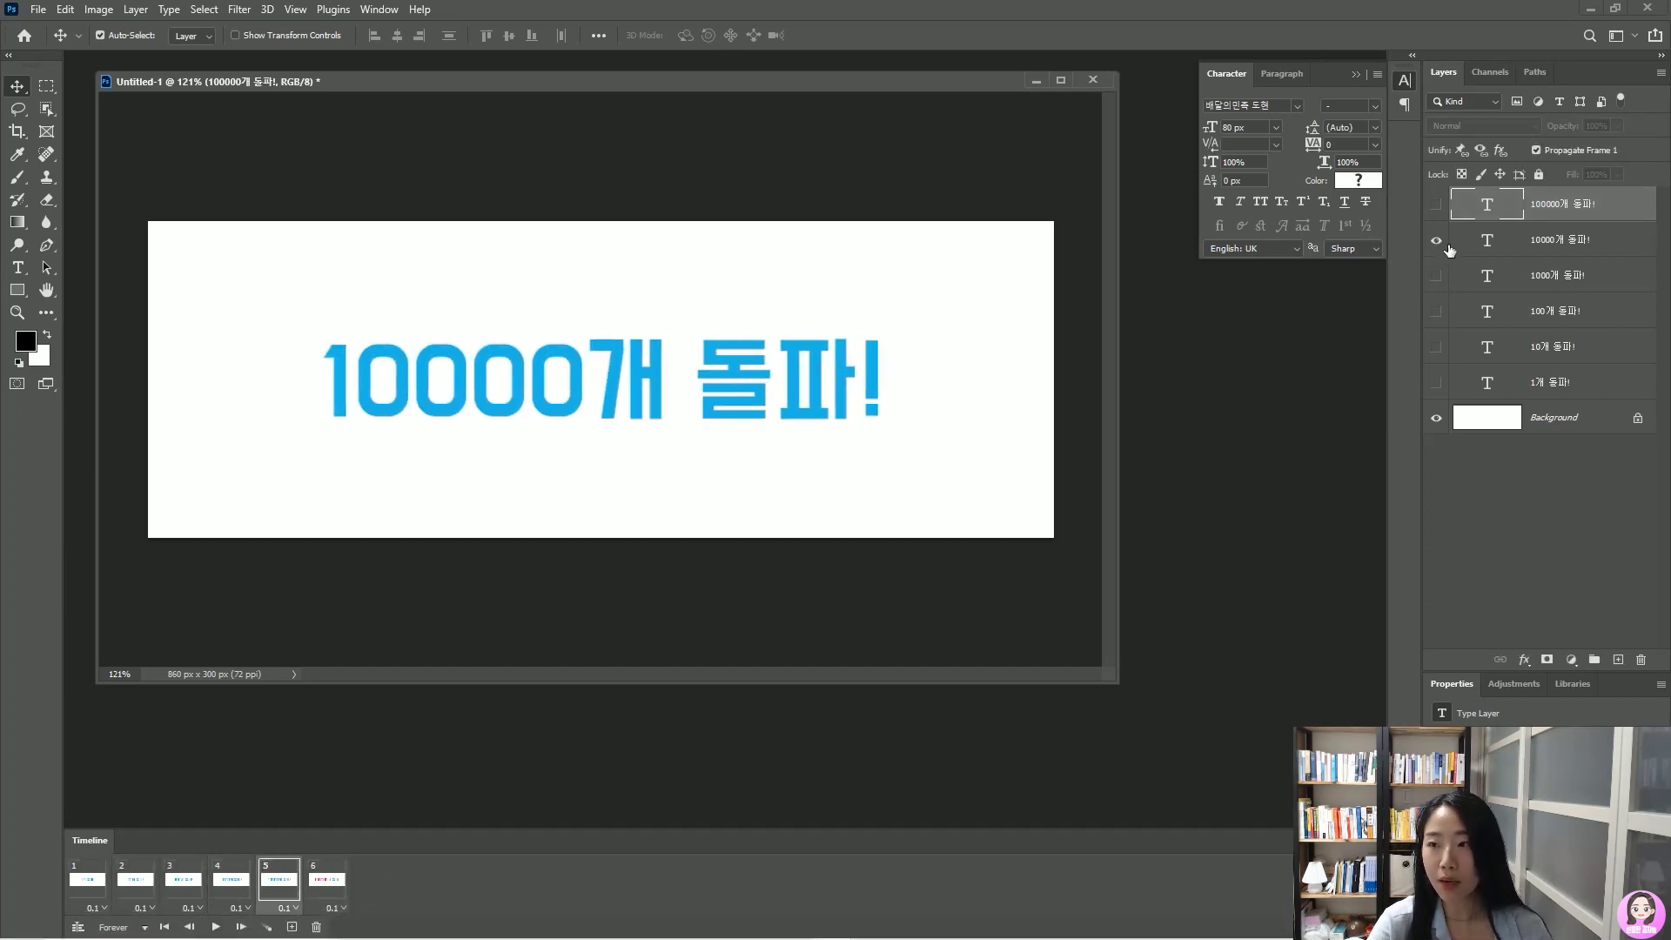
# Add frames 7 and 8 after frame 6, hiding the "100000개 돌파!" text in frame 7 and showing it again in frame 8
pyautogui.click(319, 892)
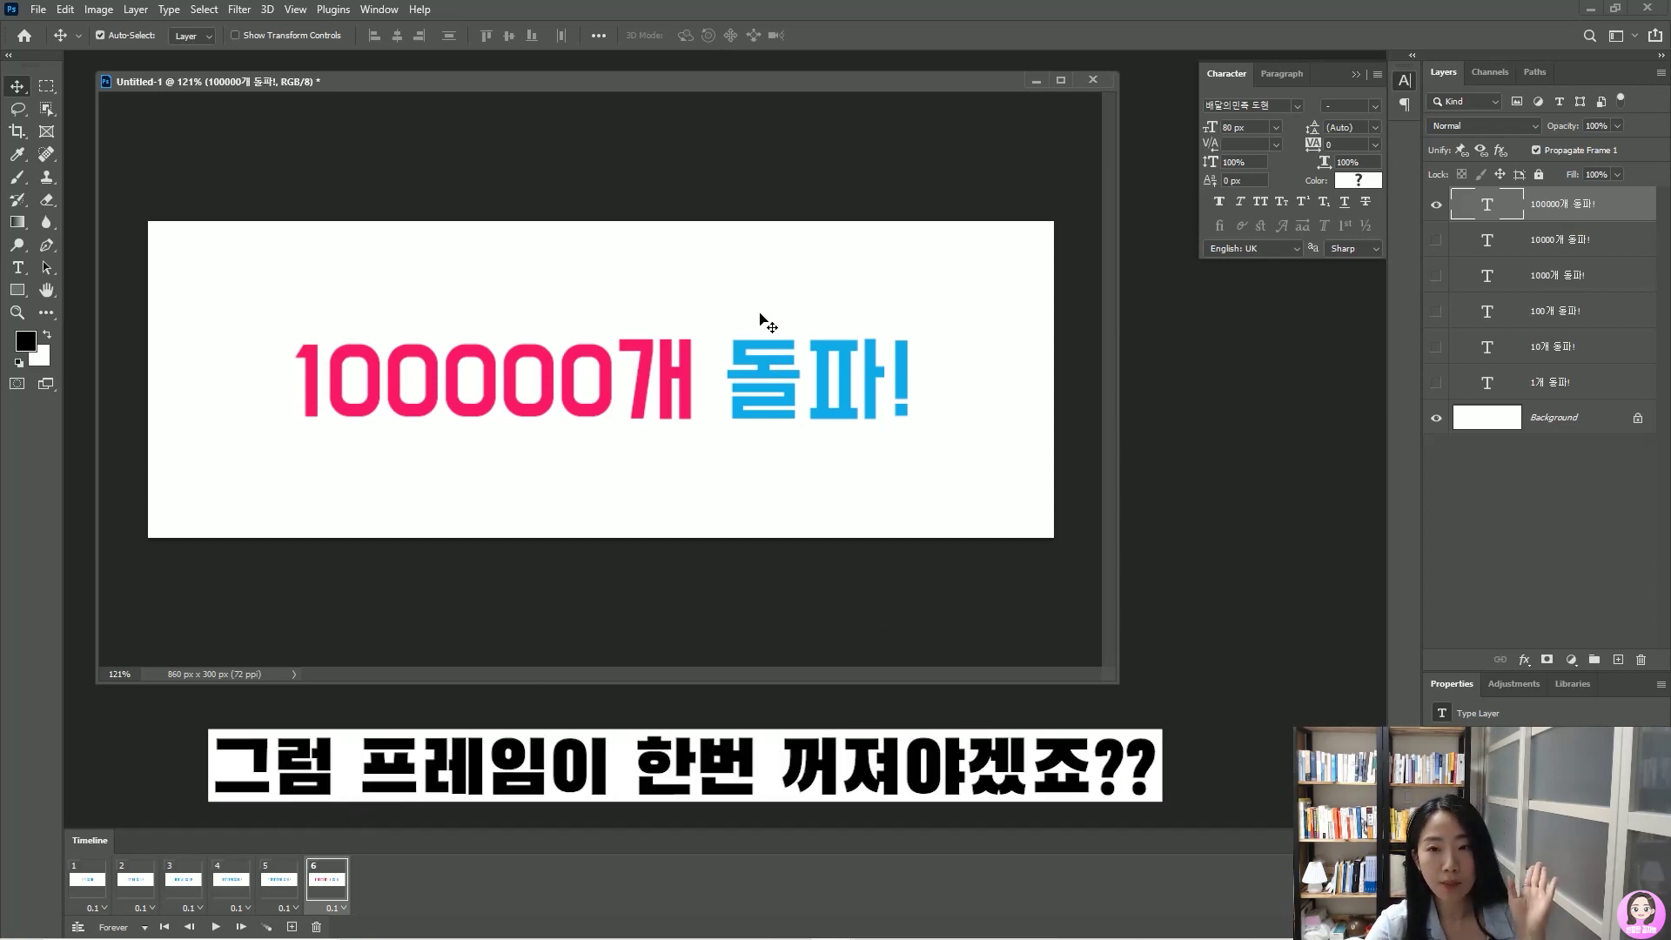
pyautogui.click(293, 927)
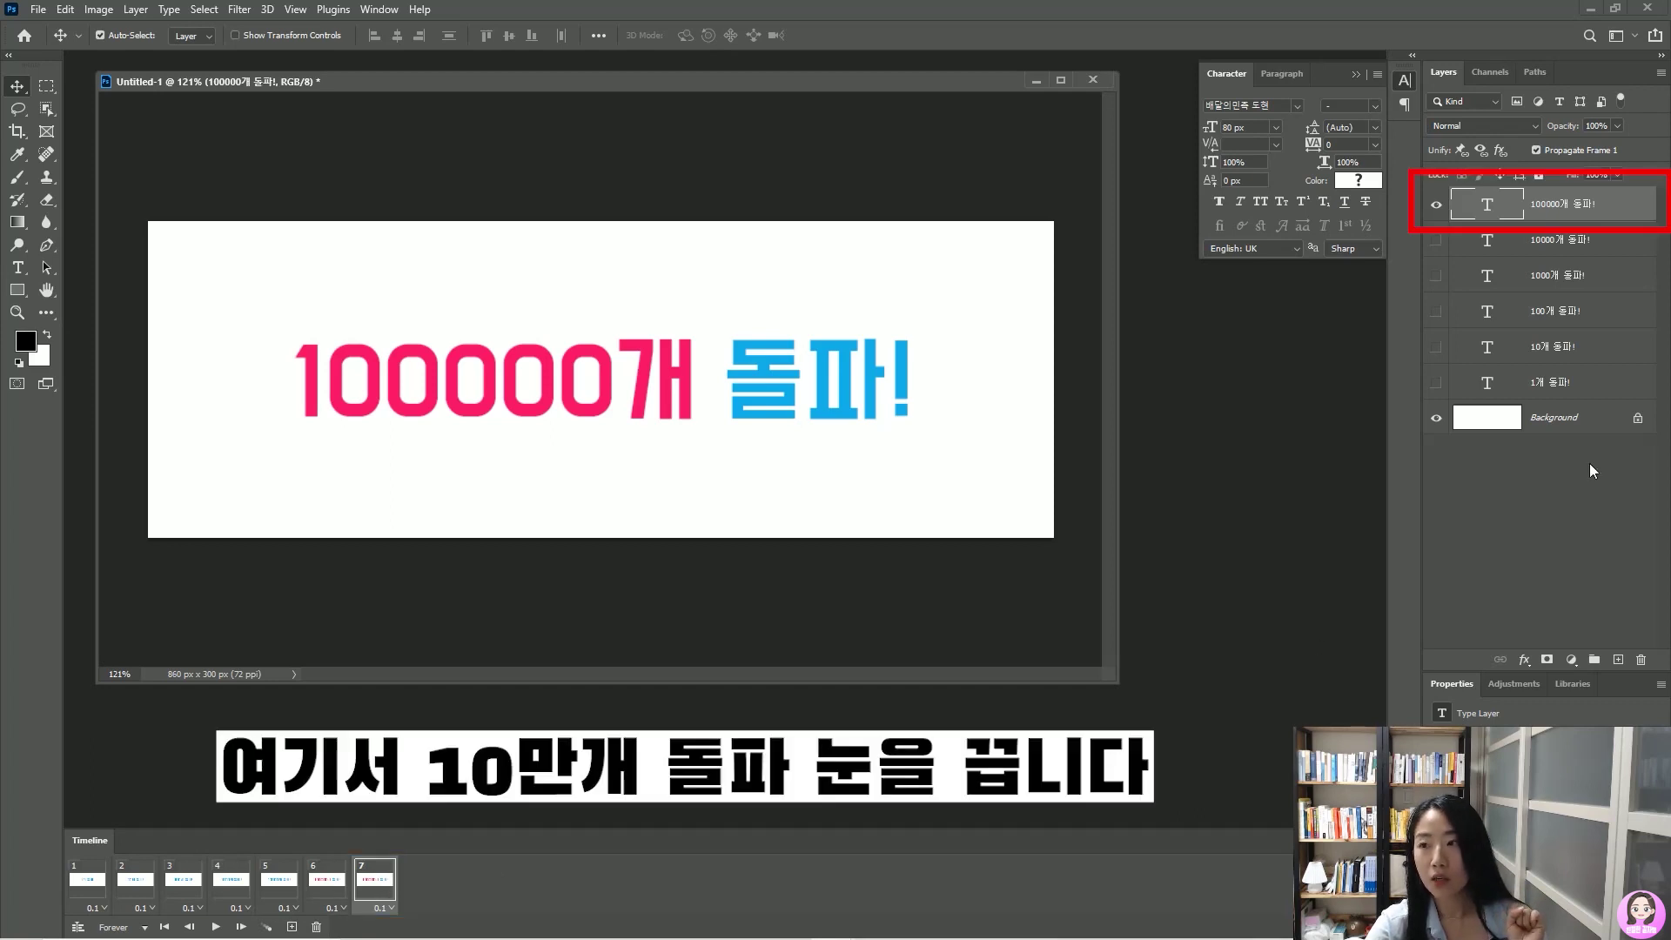
pyautogui.click(1437, 207)
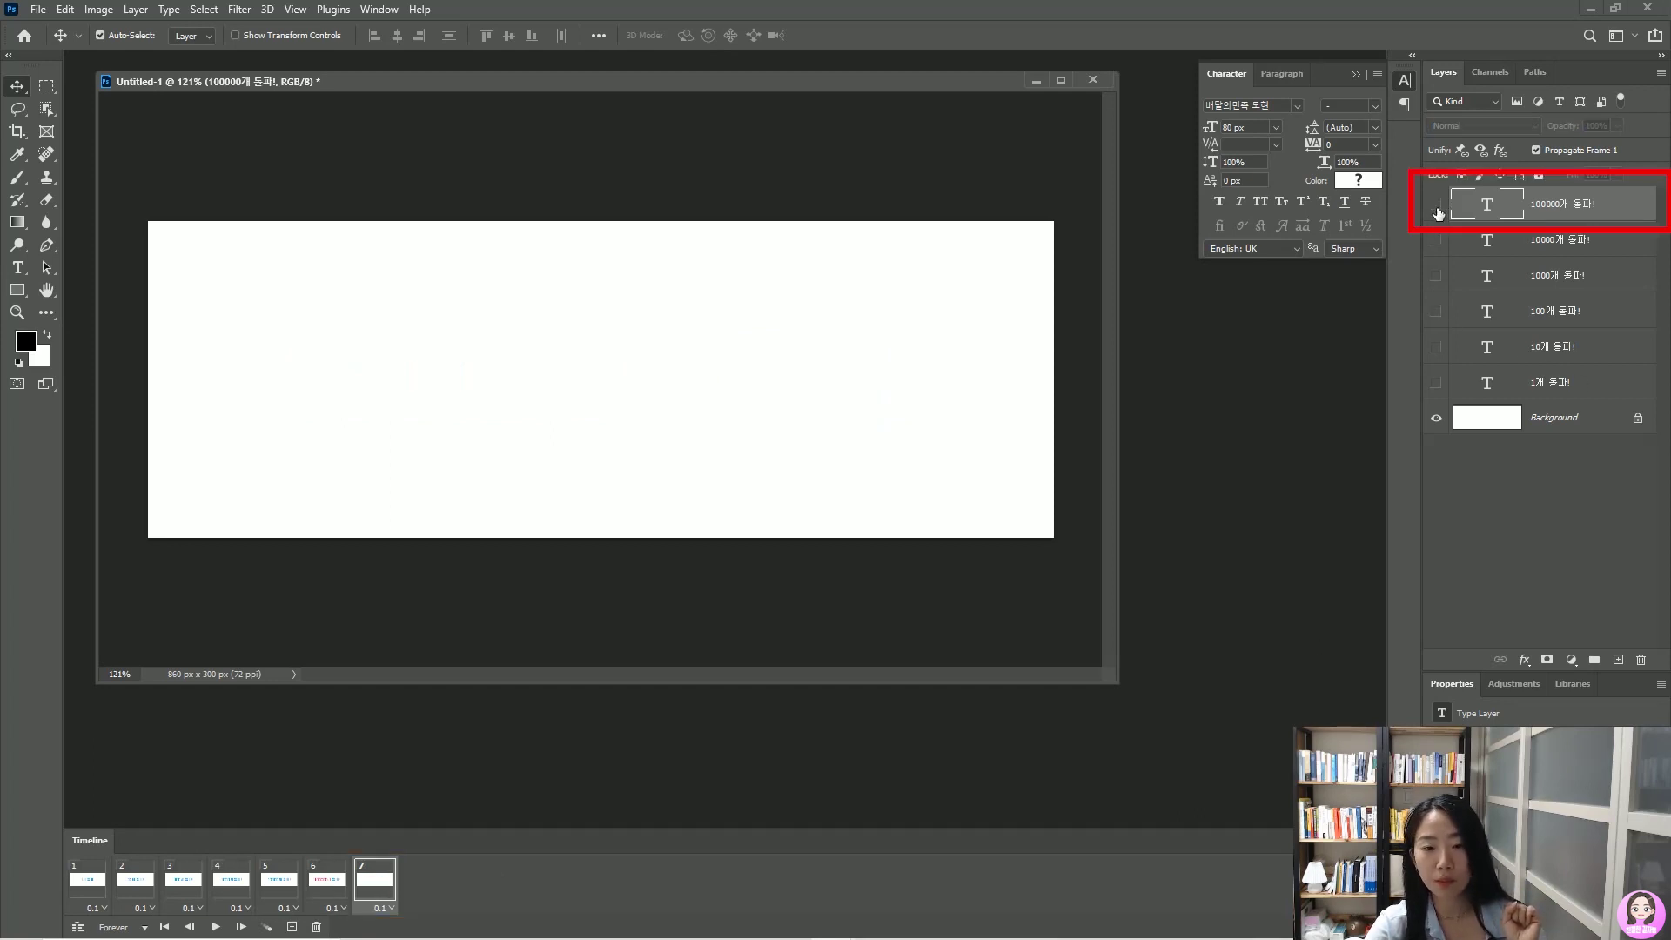
pyautogui.click(293, 927)
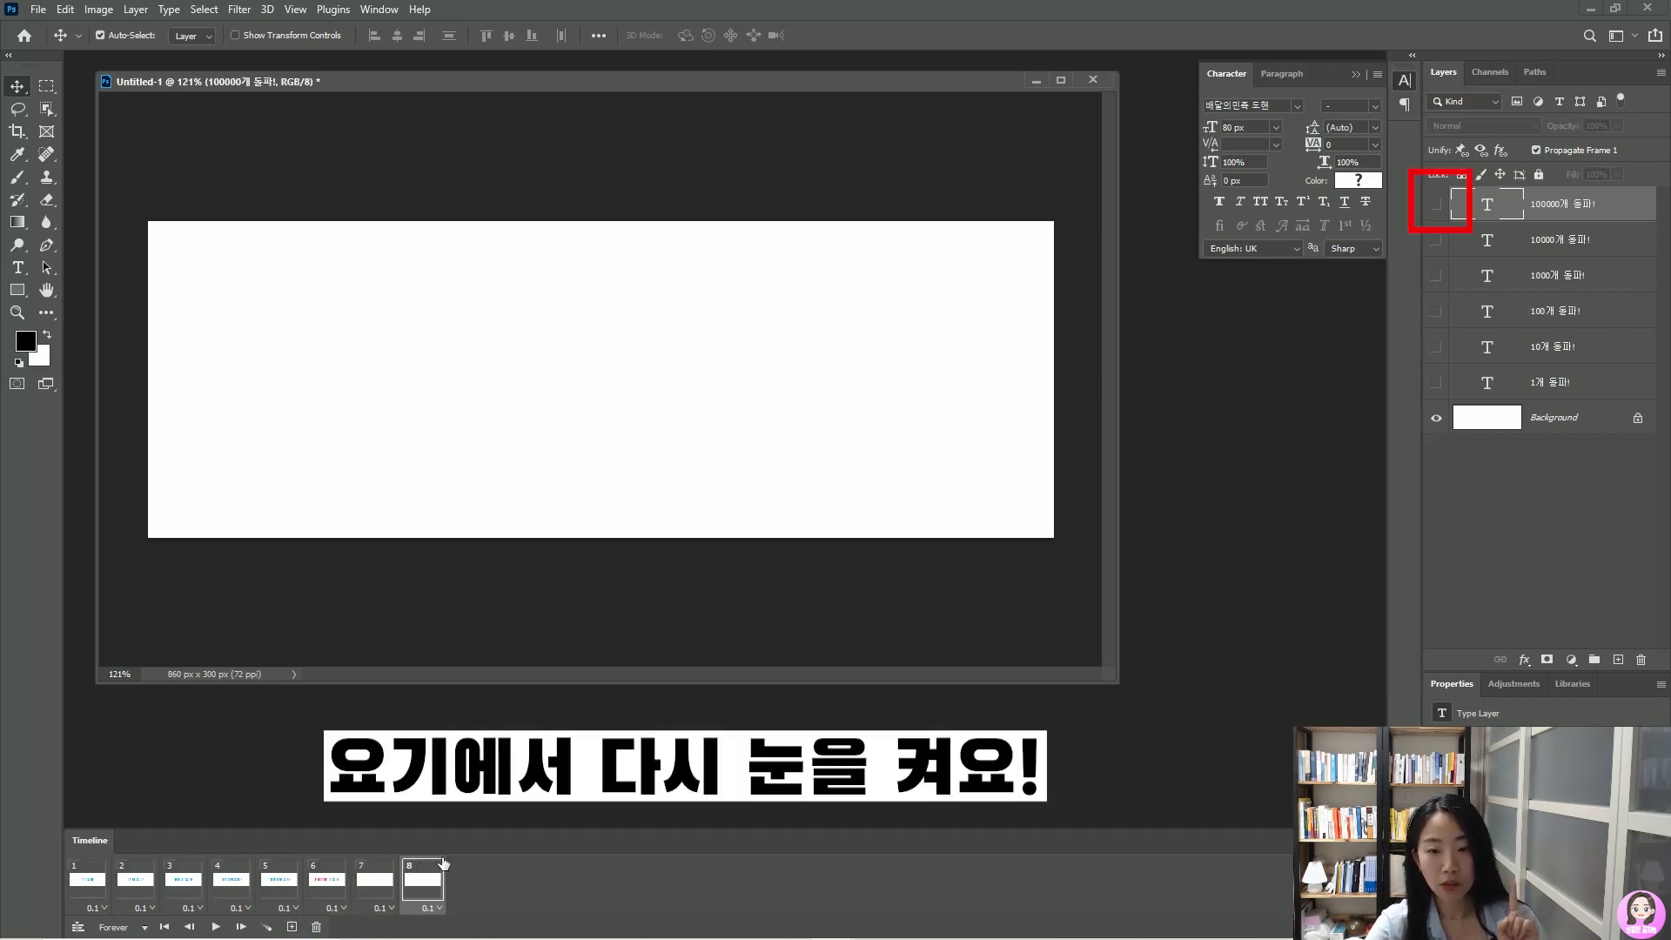
pyautogui.click(1437, 206)
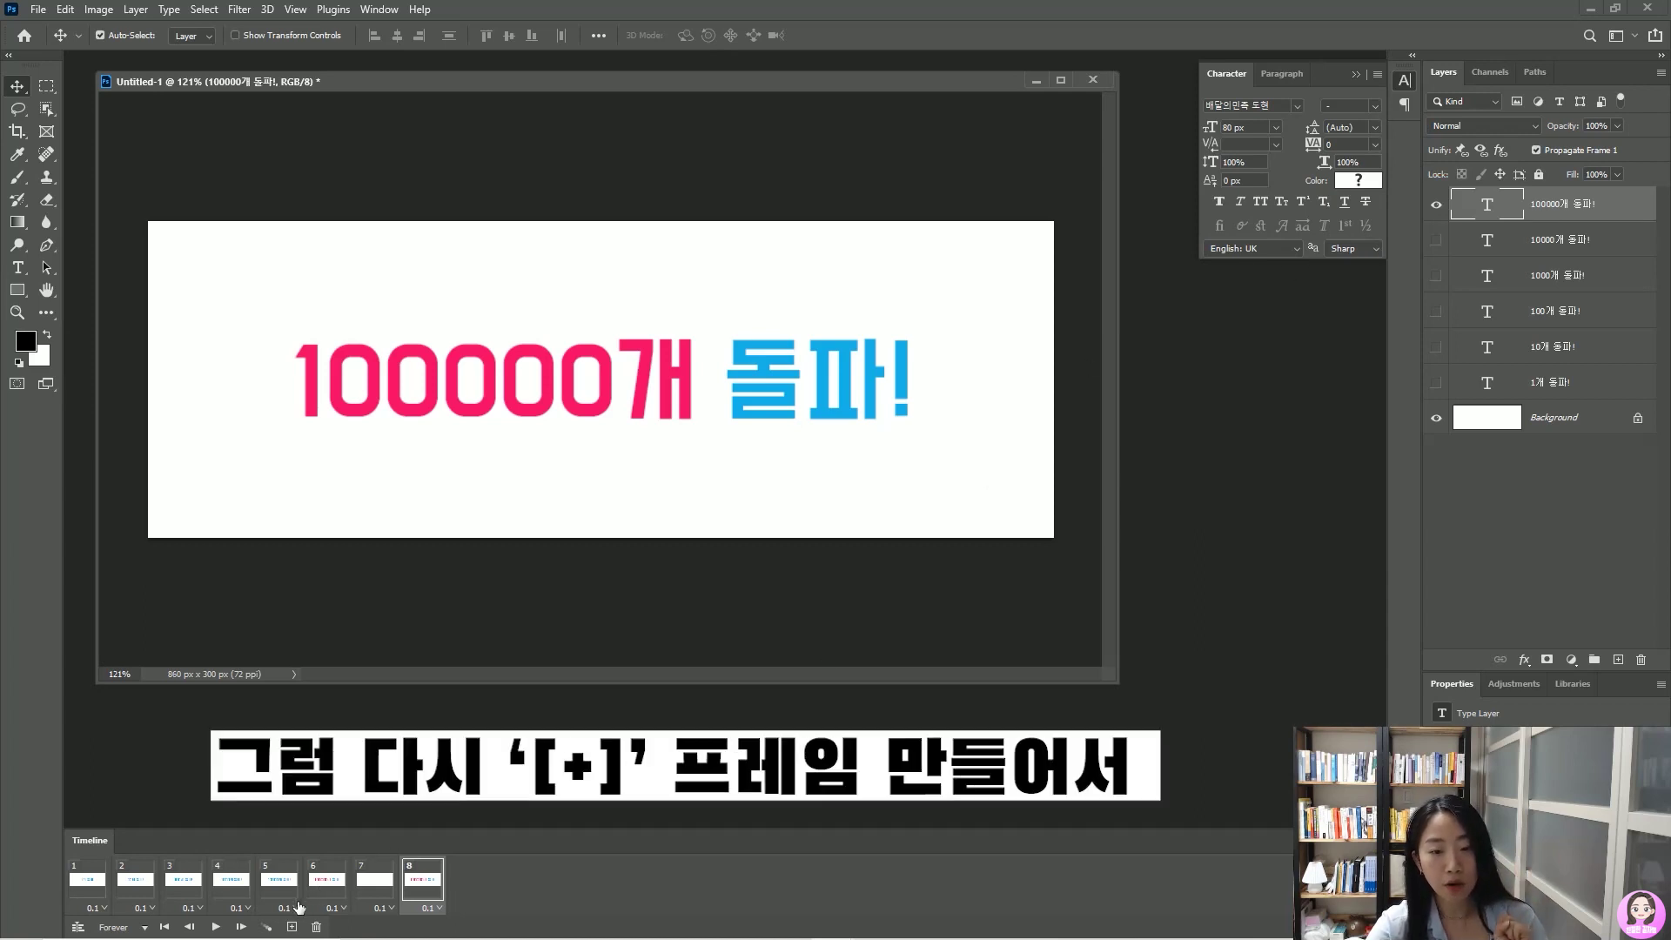
# Add frames 9 and 10, hiding the "100000개 돌파!" text in frame 9 and showing it again in frame 10
pyautogui.click(291, 927)
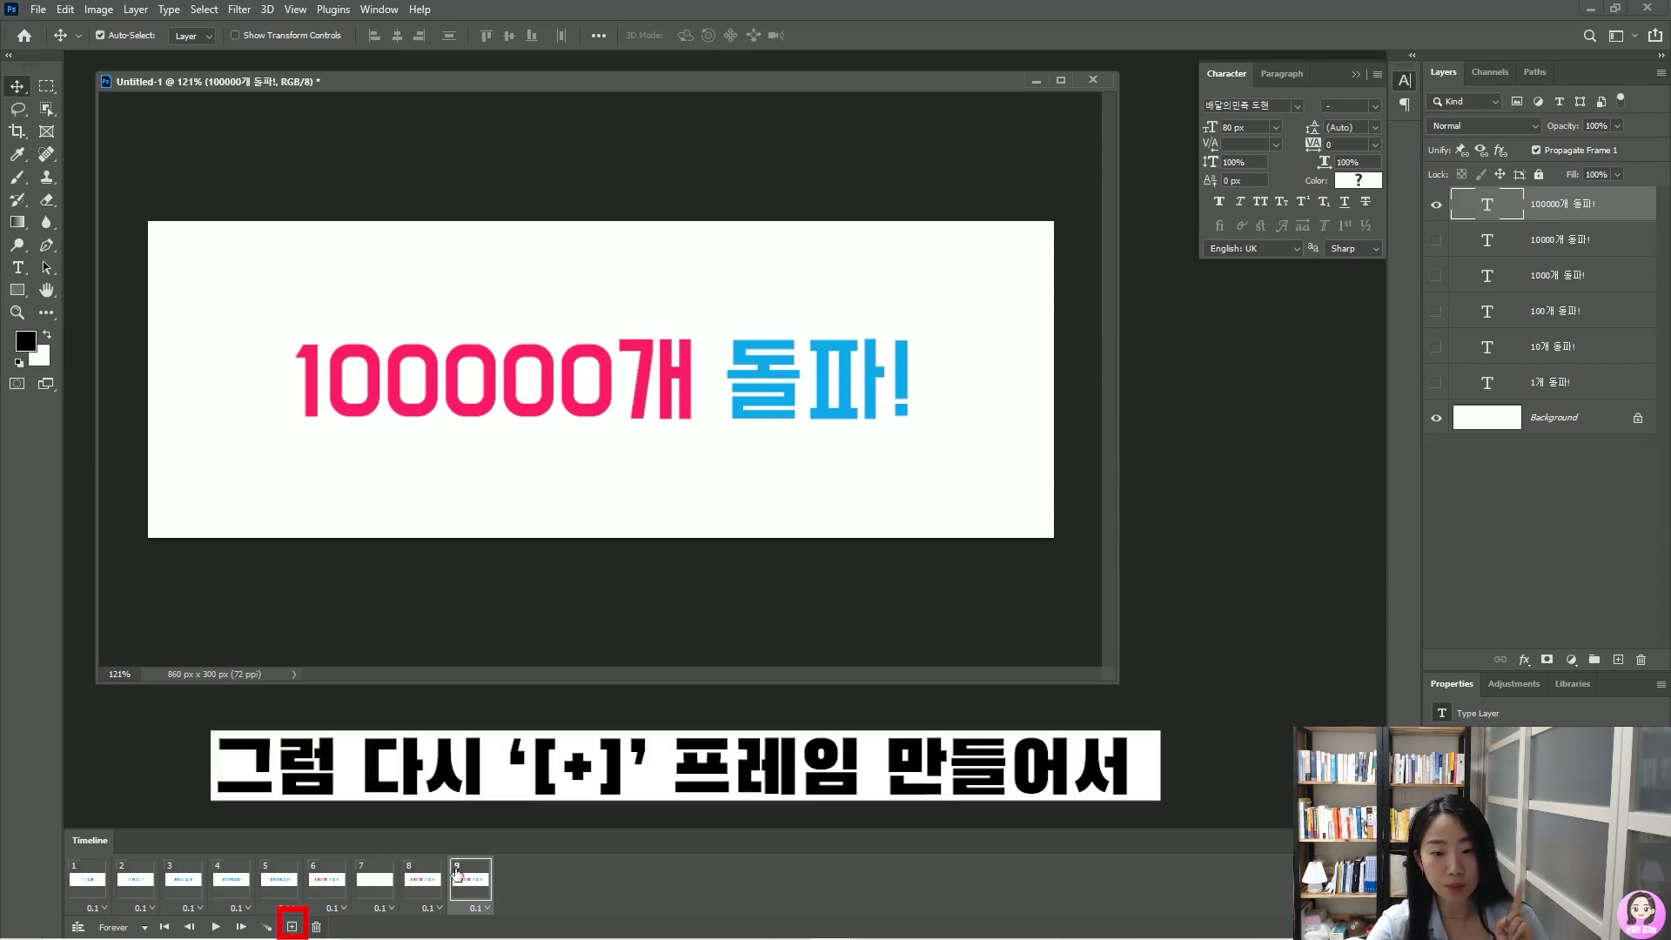
pyautogui.click(1437, 206)
pyautogui.click(292, 927)
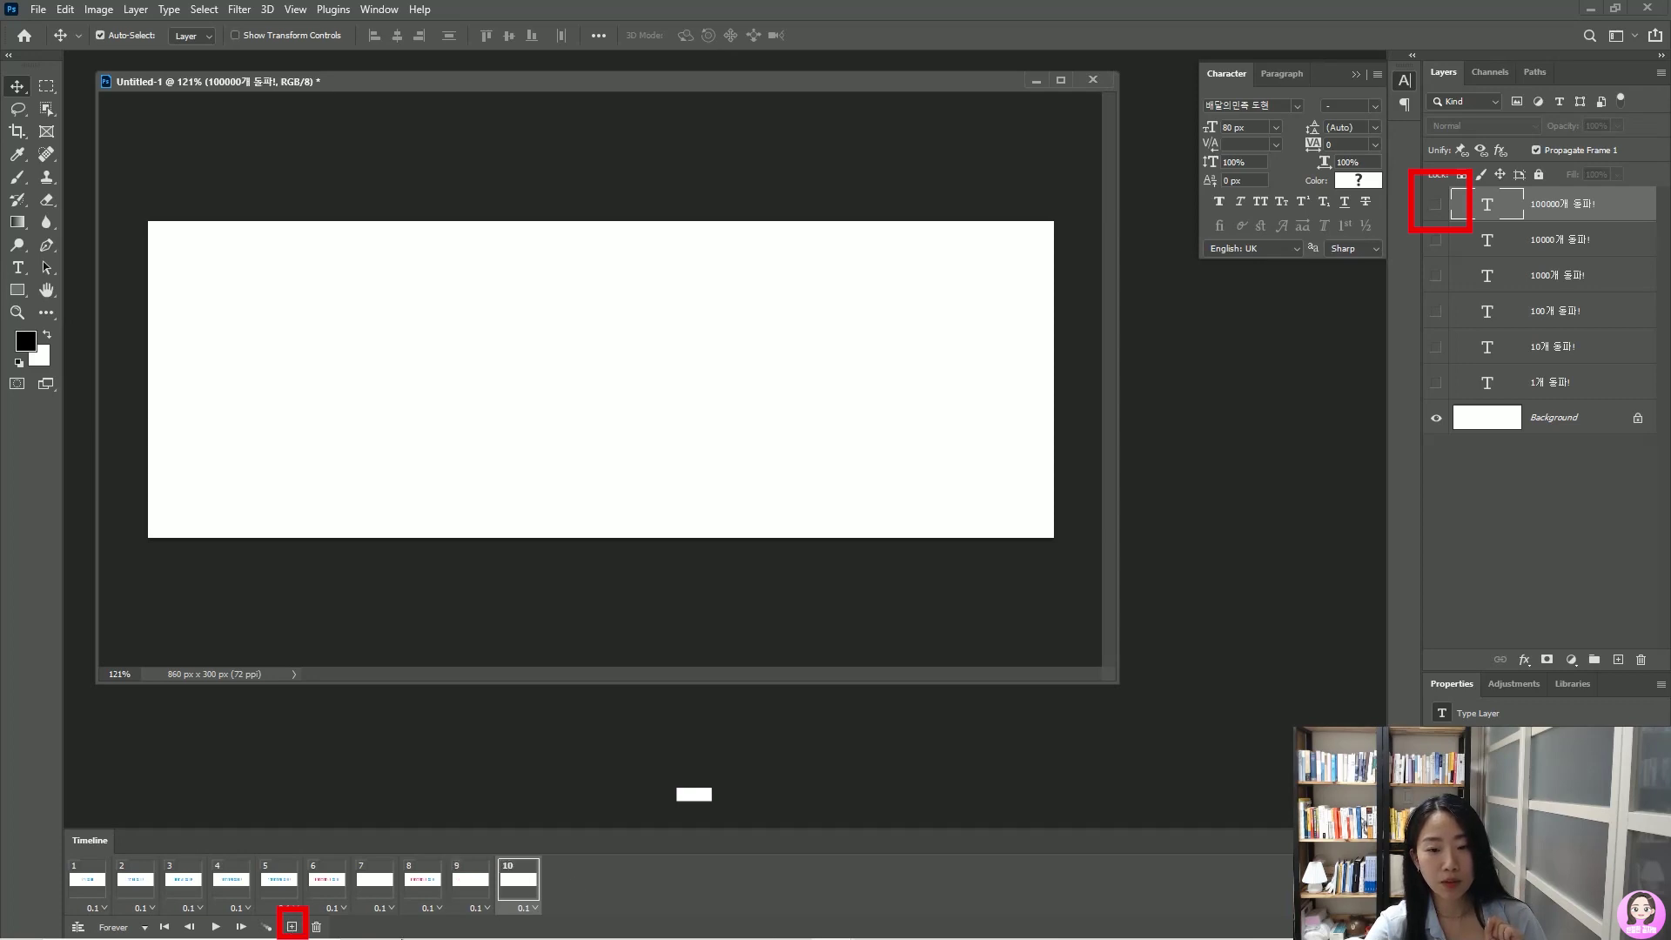
pyautogui.click(1433, 207)
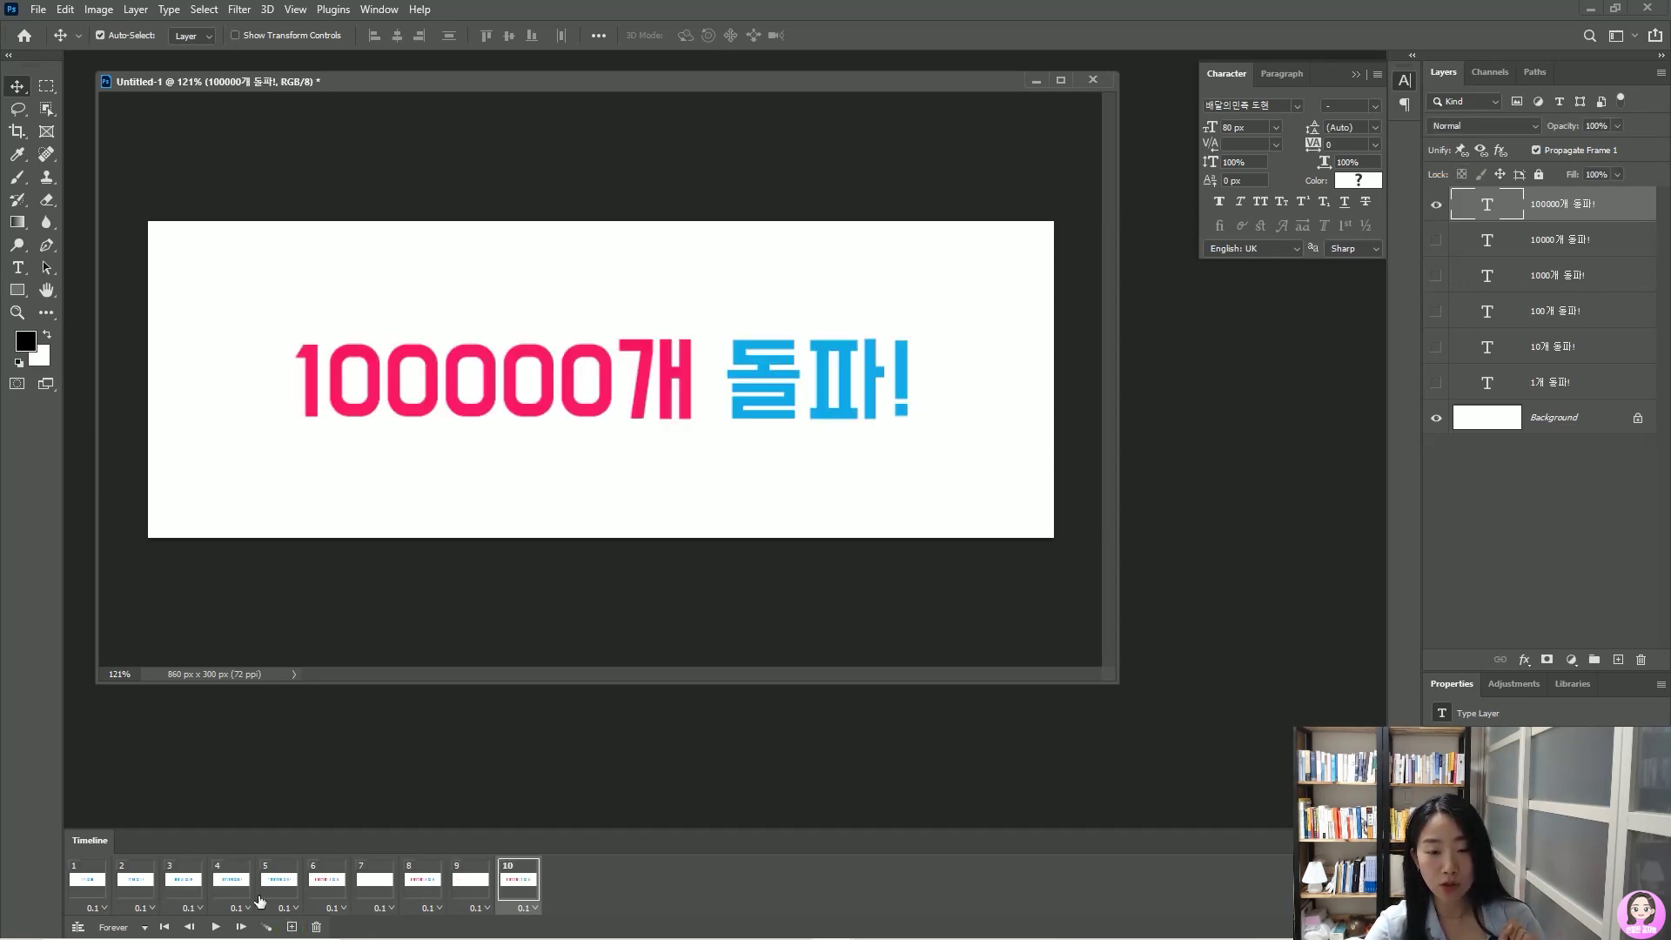
# Play the ten-frame animation to check the blinking of the final text, and stop it
pyautogui.click(96, 888)
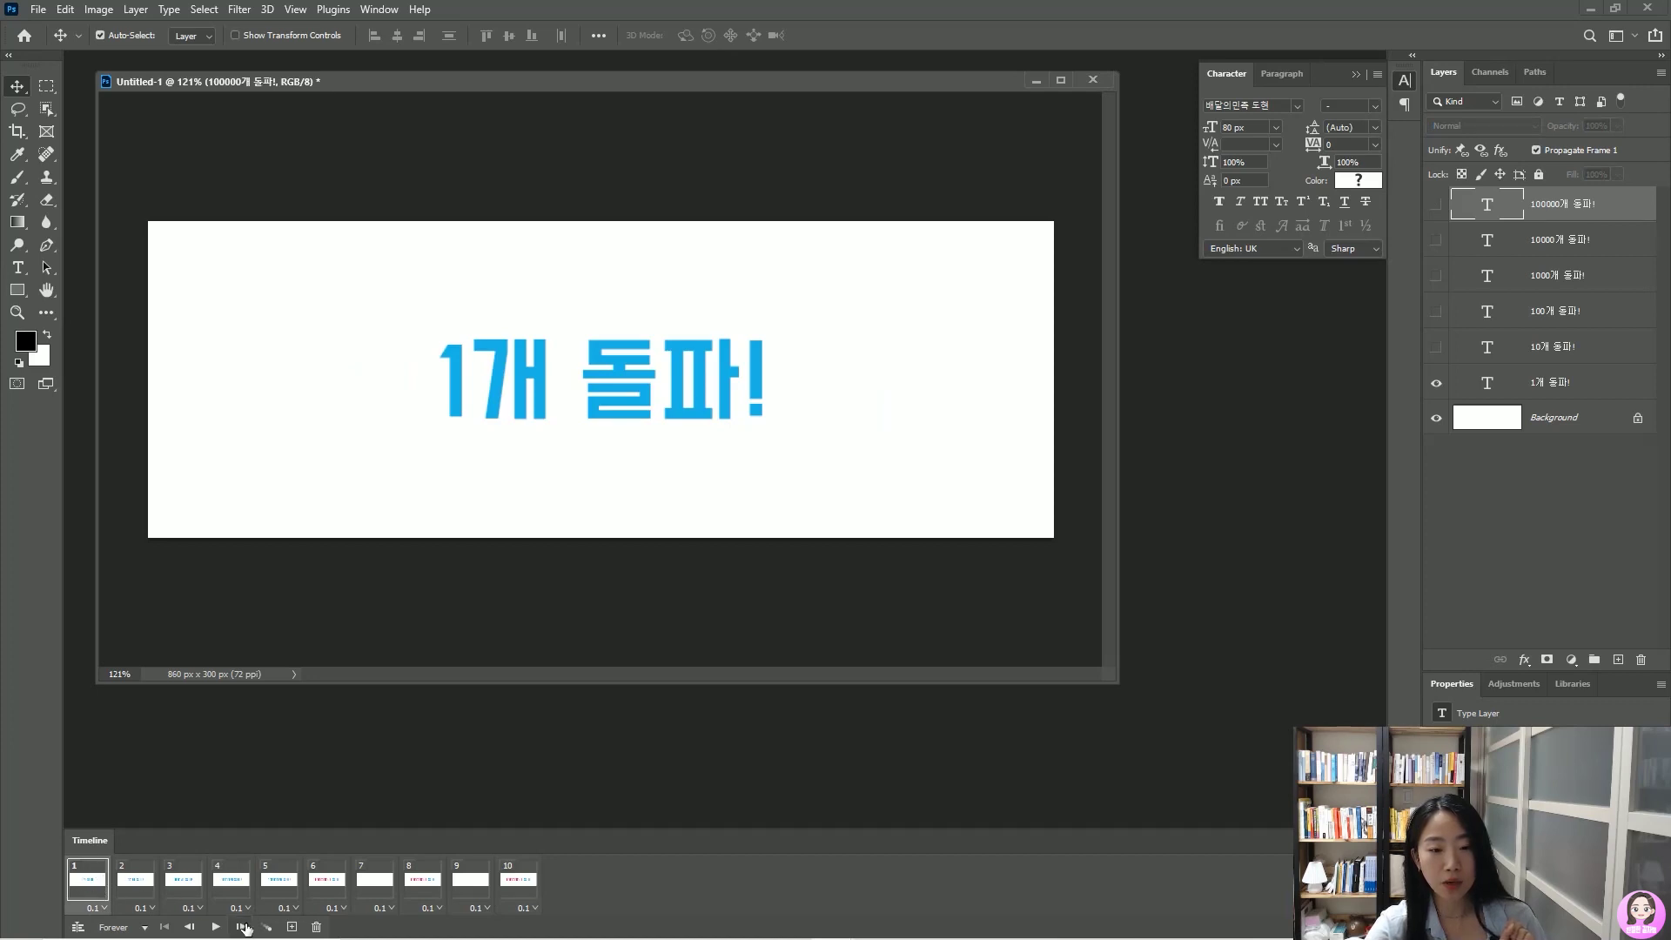
pyautogui.click(243, 927)
pyautogui.click(215, 927)
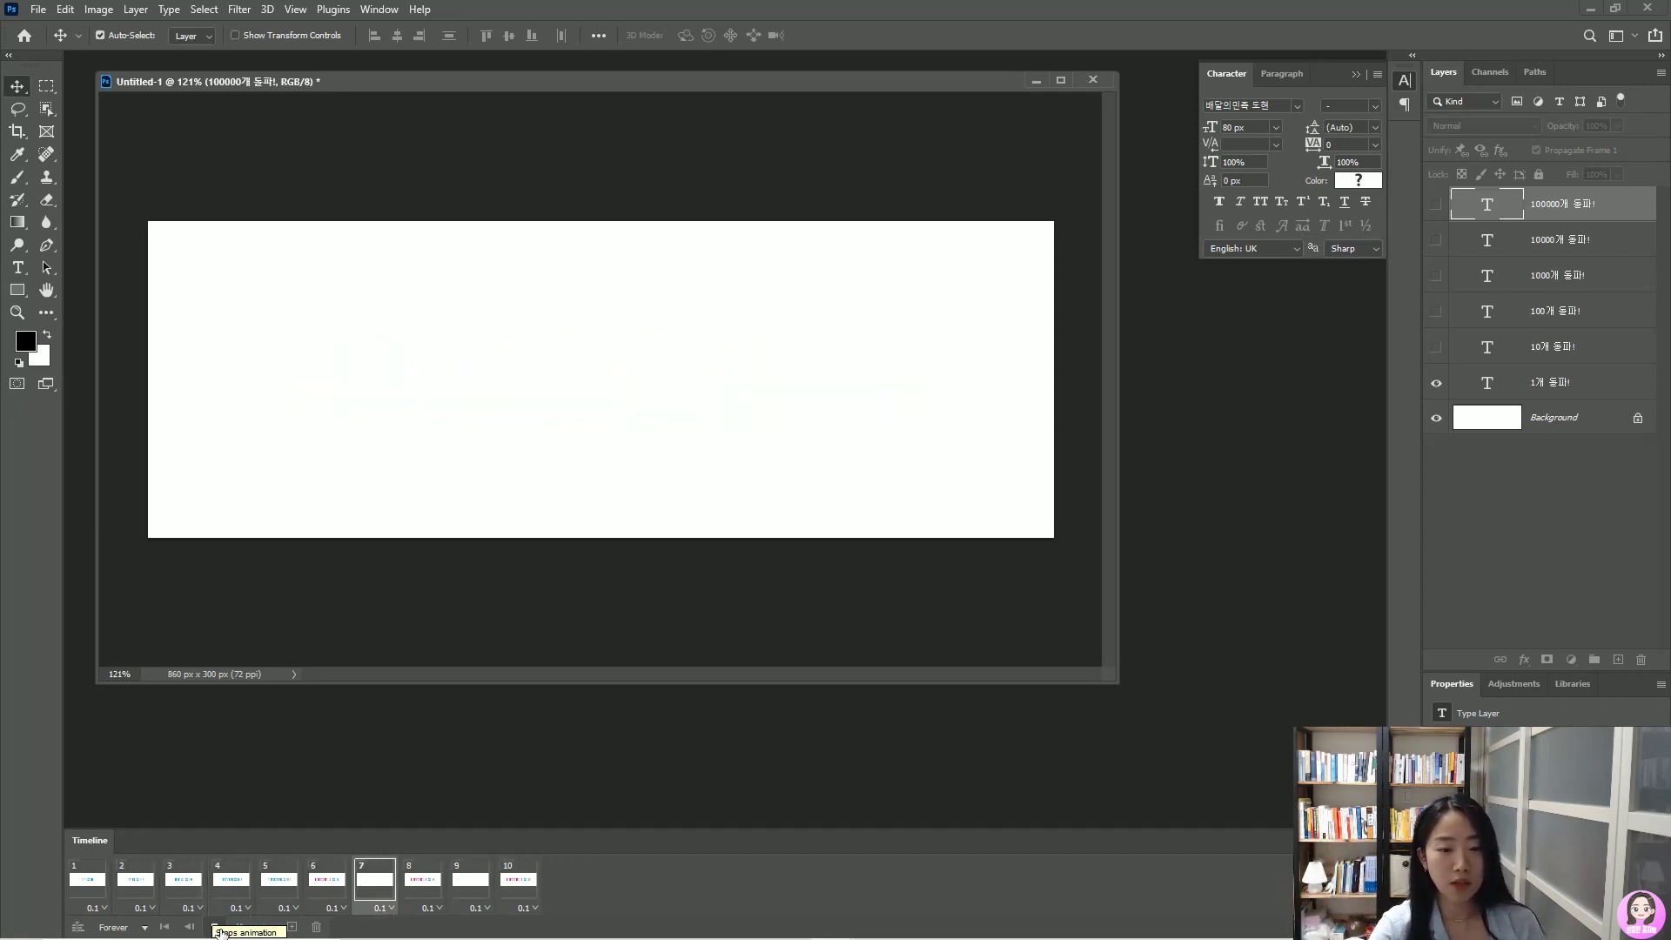
pyautogui.click(213, 927)
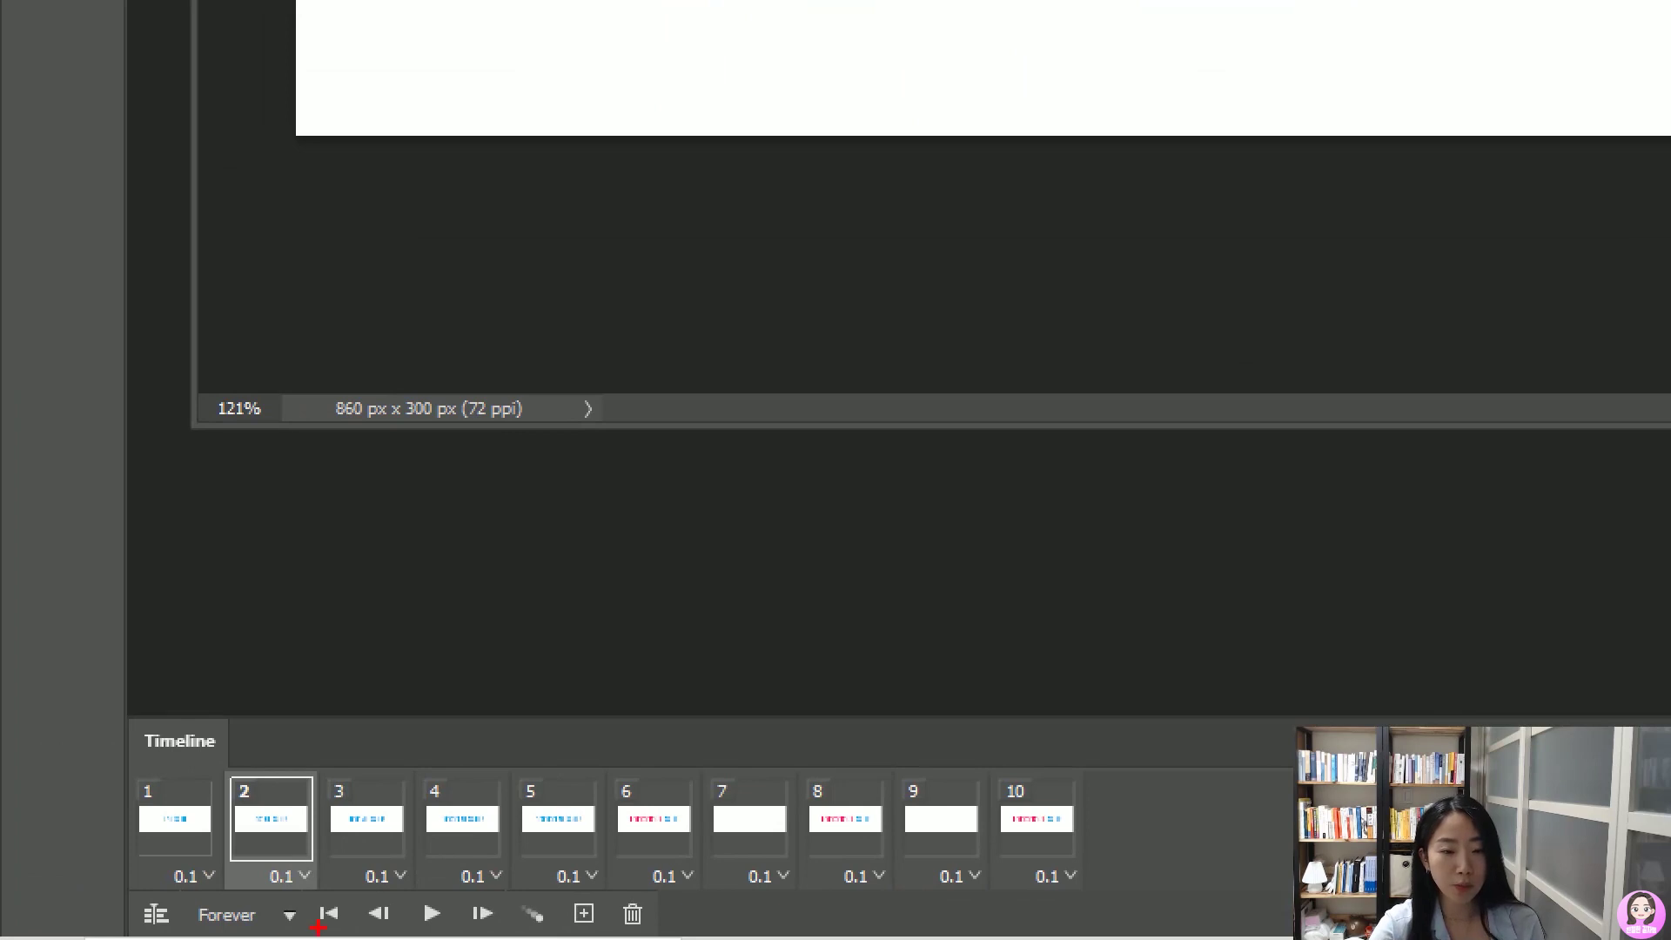
# Set the animation's looping option to Forever
pyautogui.moveTo(317, 927); pyautogui.dragTo(178, 939)
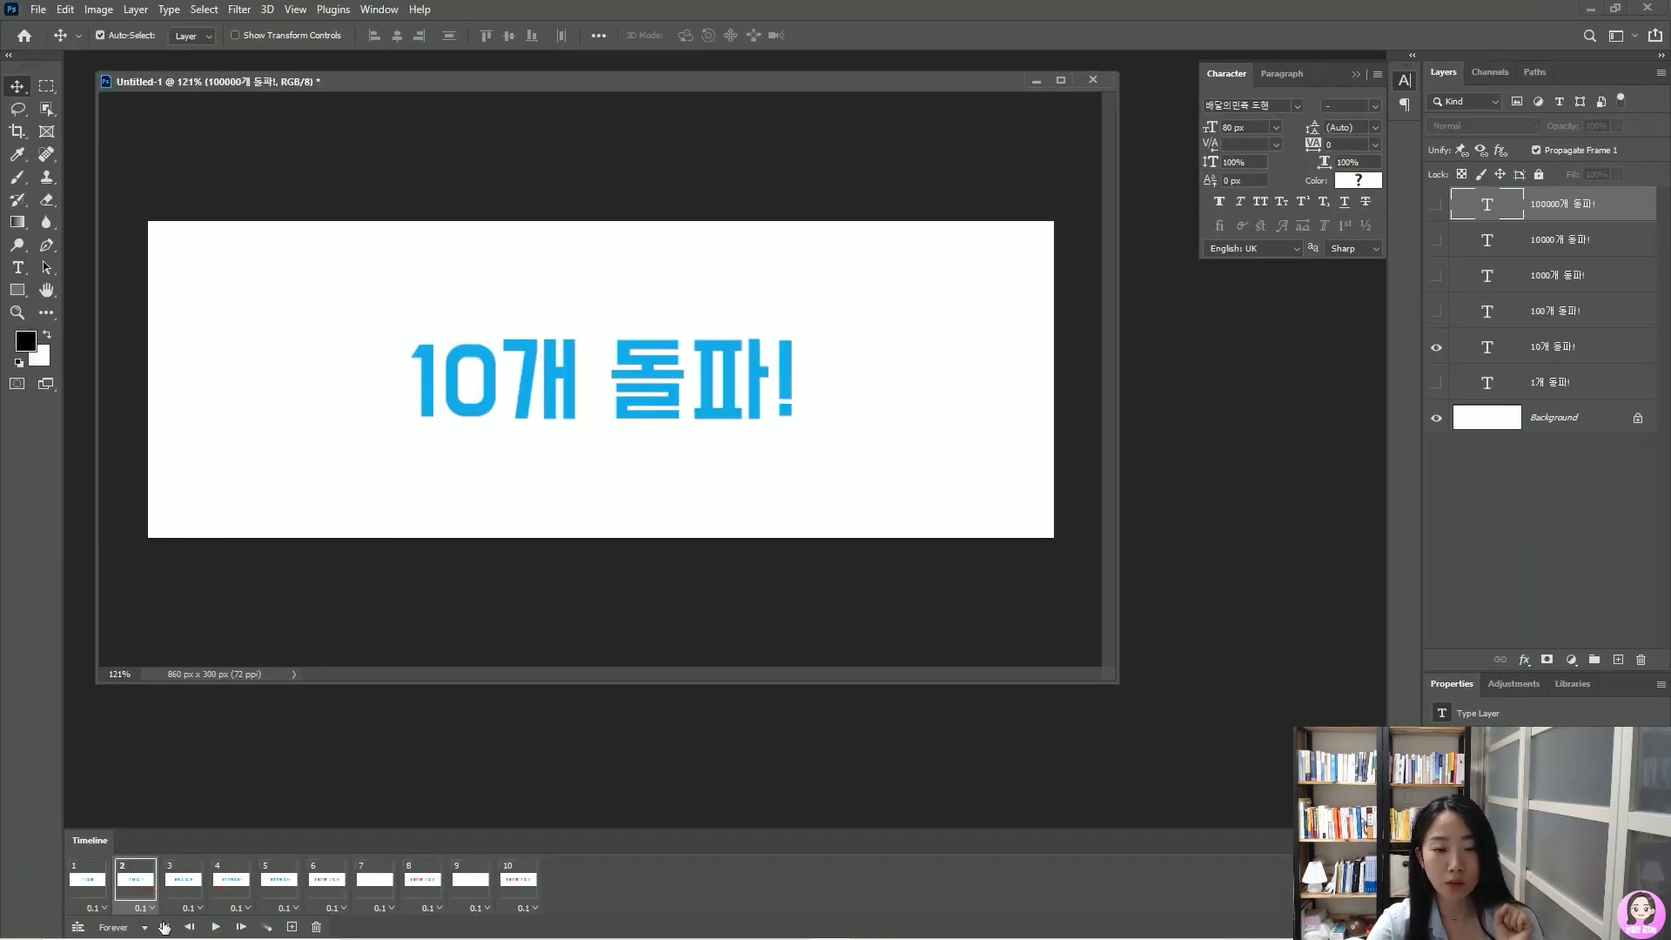
pyautogui.click(141, 927)
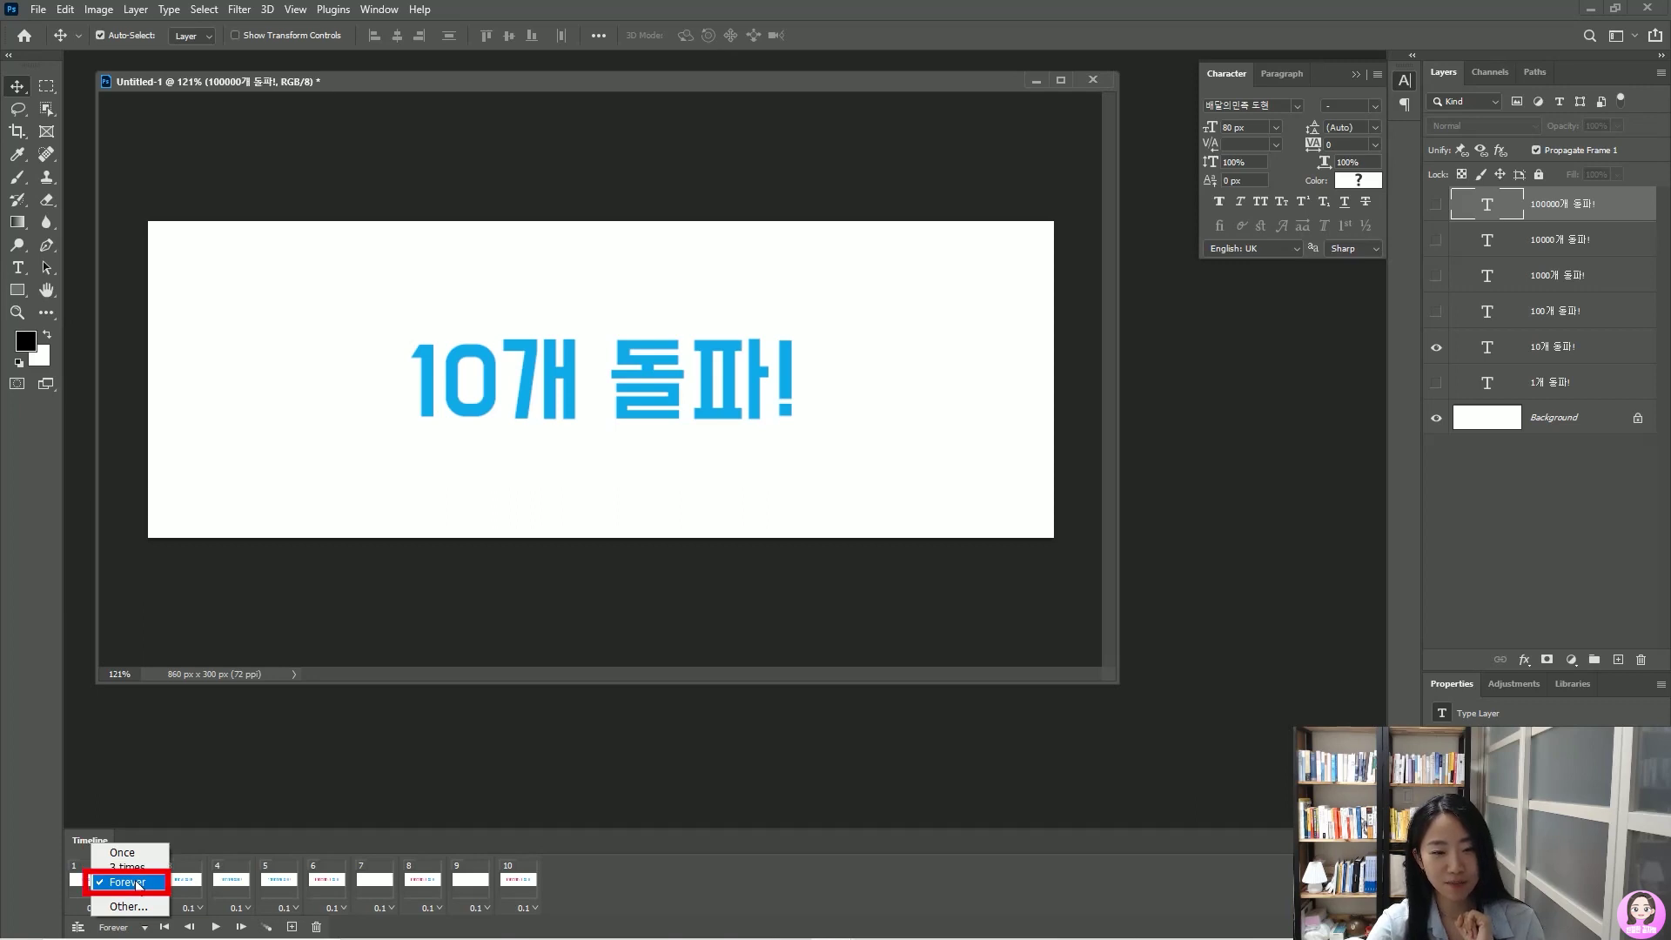
pyautogui.click(137, 883)
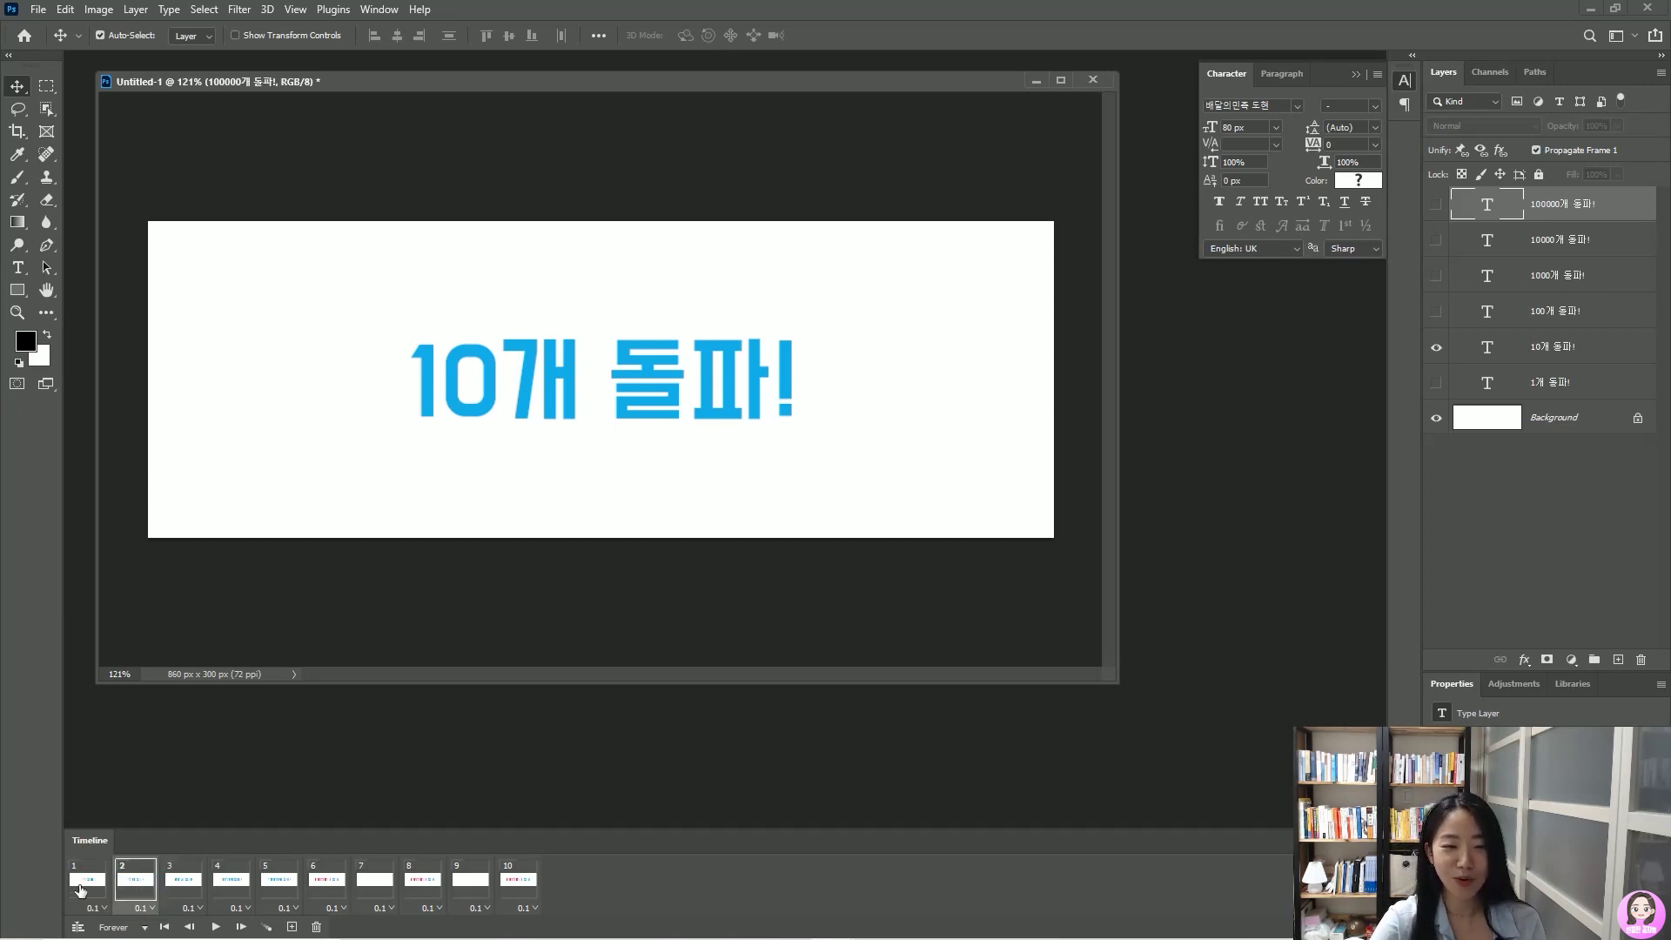
# Stop the playback and set the delay of frames 6 to 10 to 0.2 seconds
pyautogui.press('space')
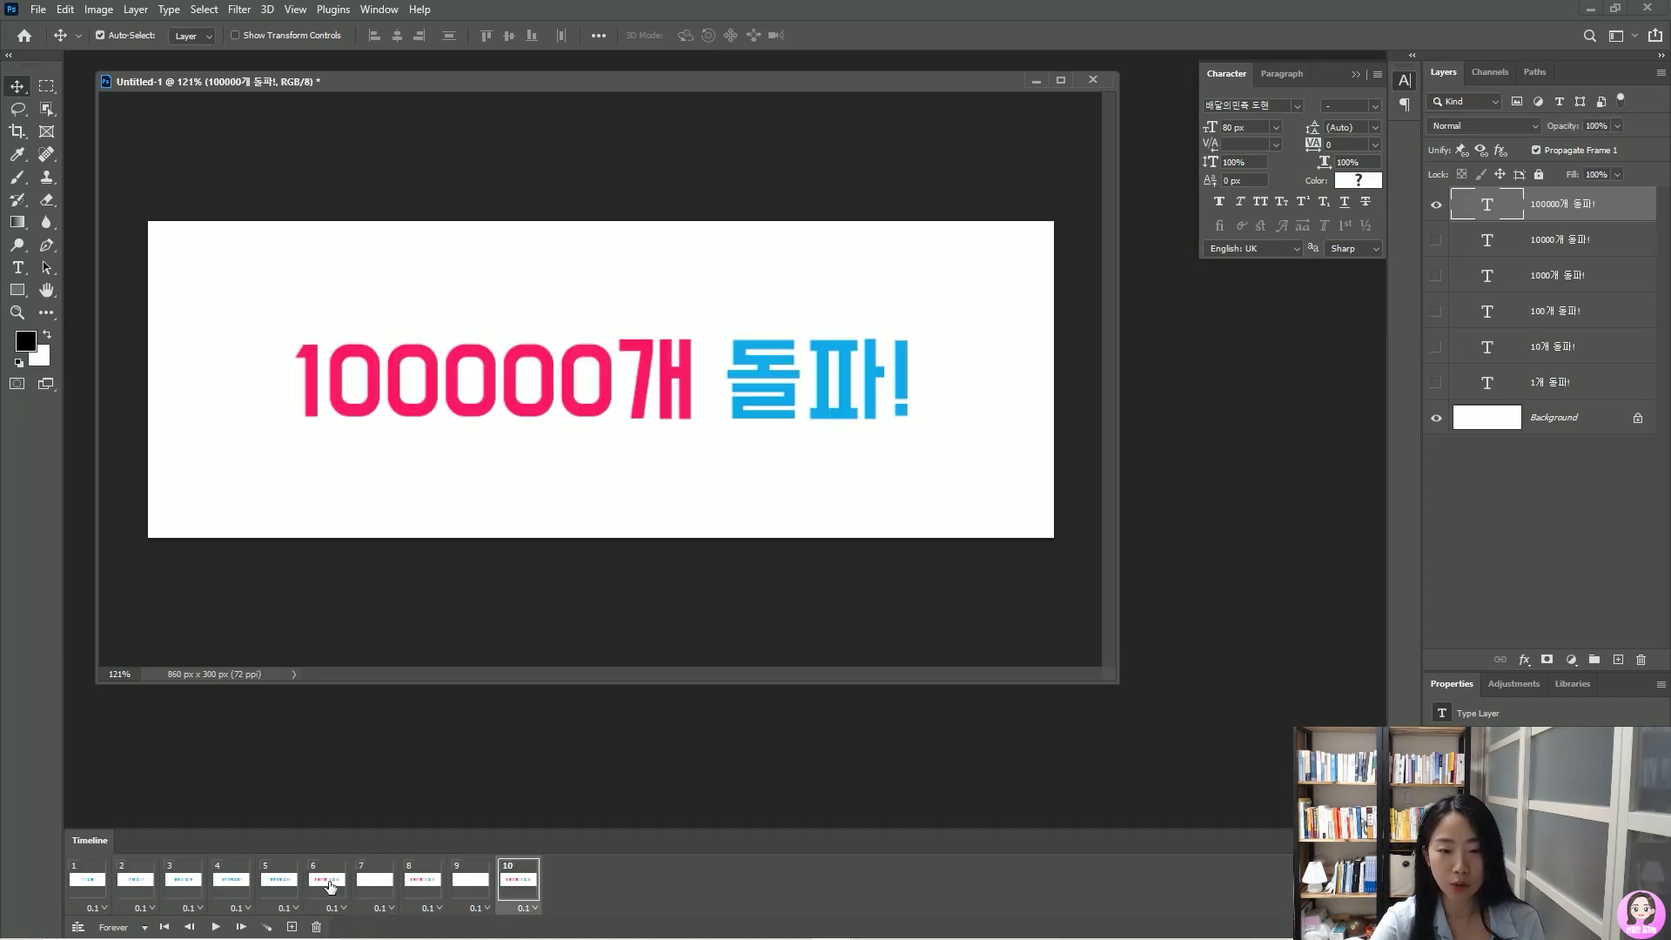
pyautogui.click(329, 884)
pyautogui.keyDown('shift'); pyautogui.click(518, 889); pyautogui.keyUp('shift')
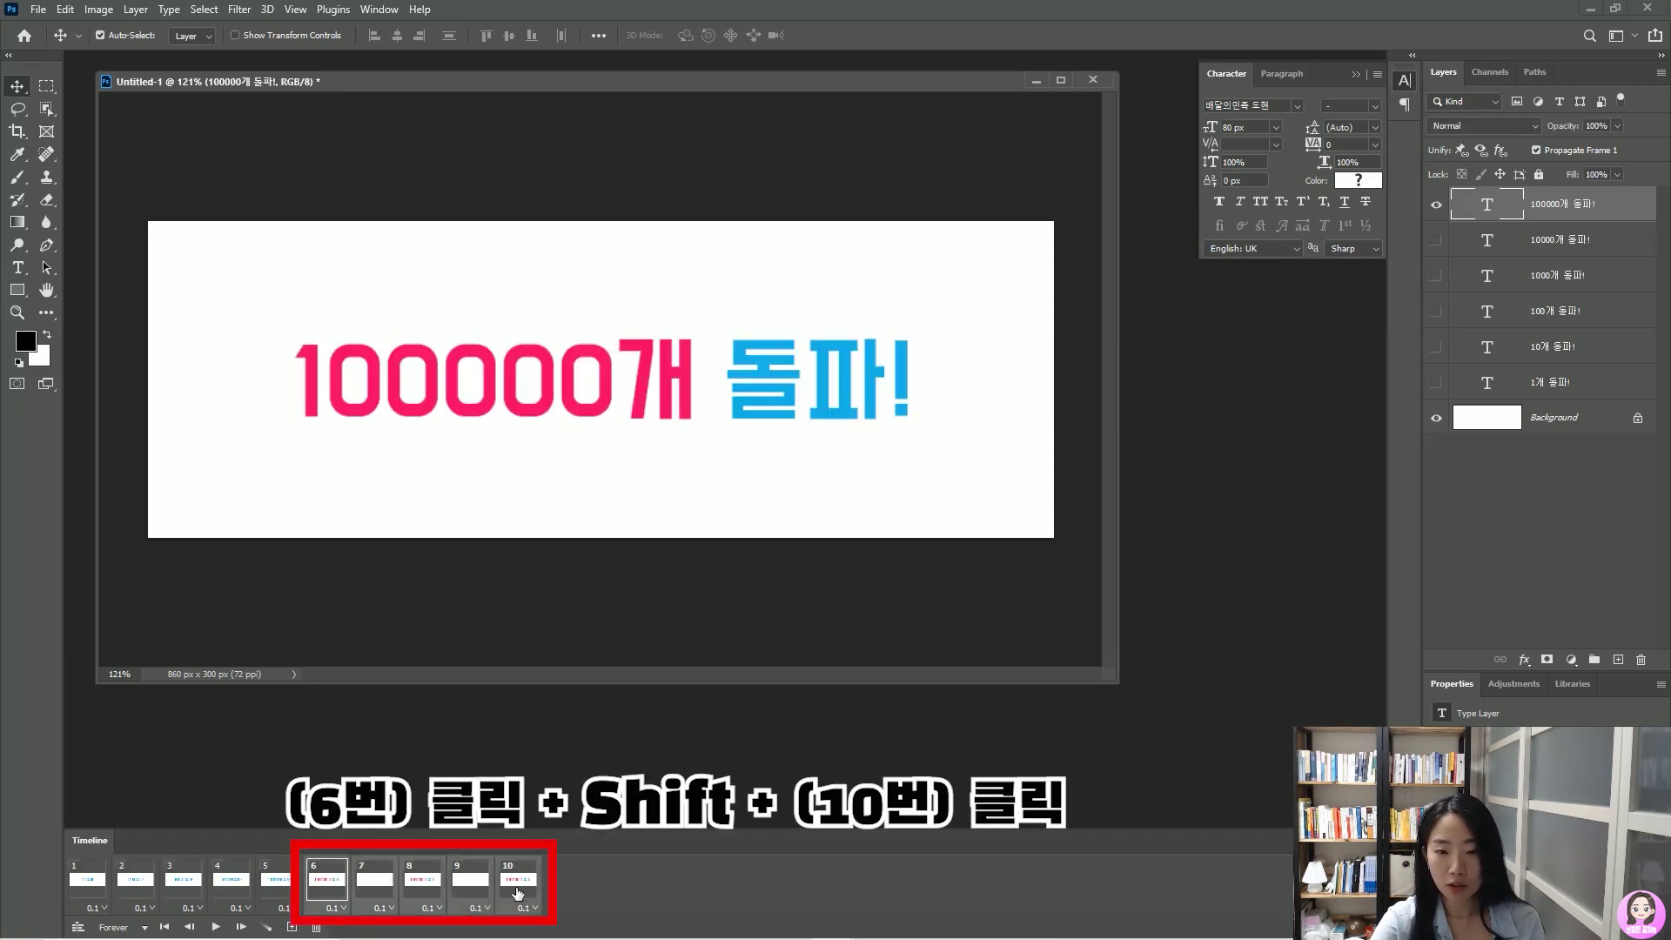
pyautogui.click(324, 885)
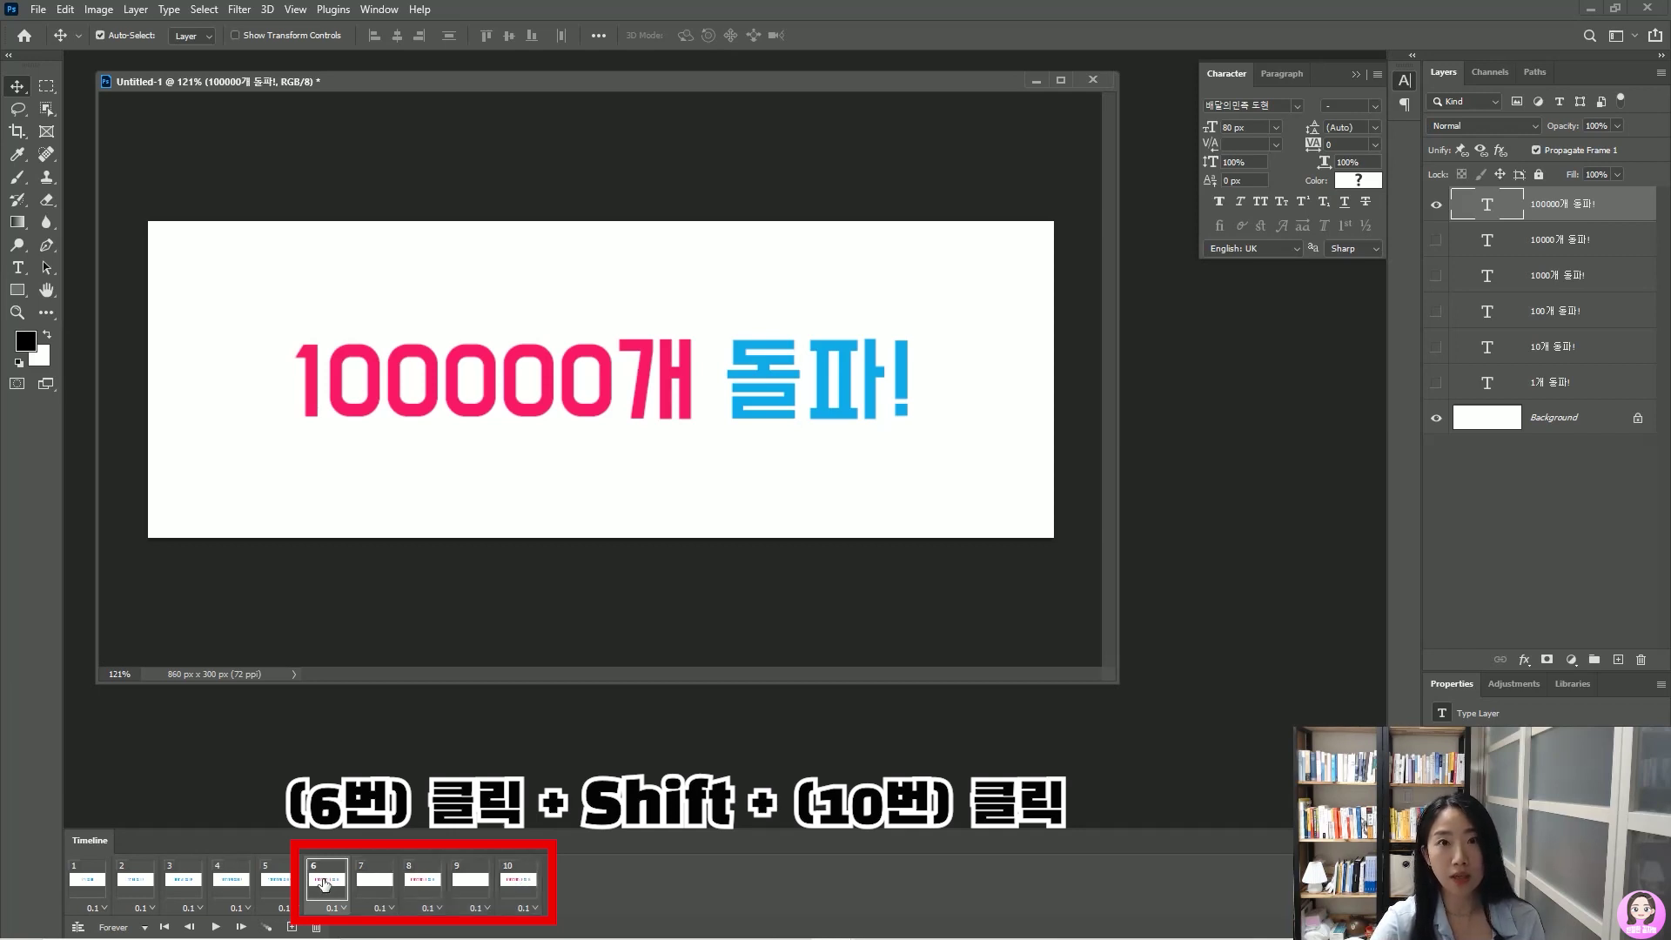
pyautogui.keyDown('shift'); pyautogui.click(526, 888); pyautogui.keyUp('shift')
pyautogui.click(526, 908)
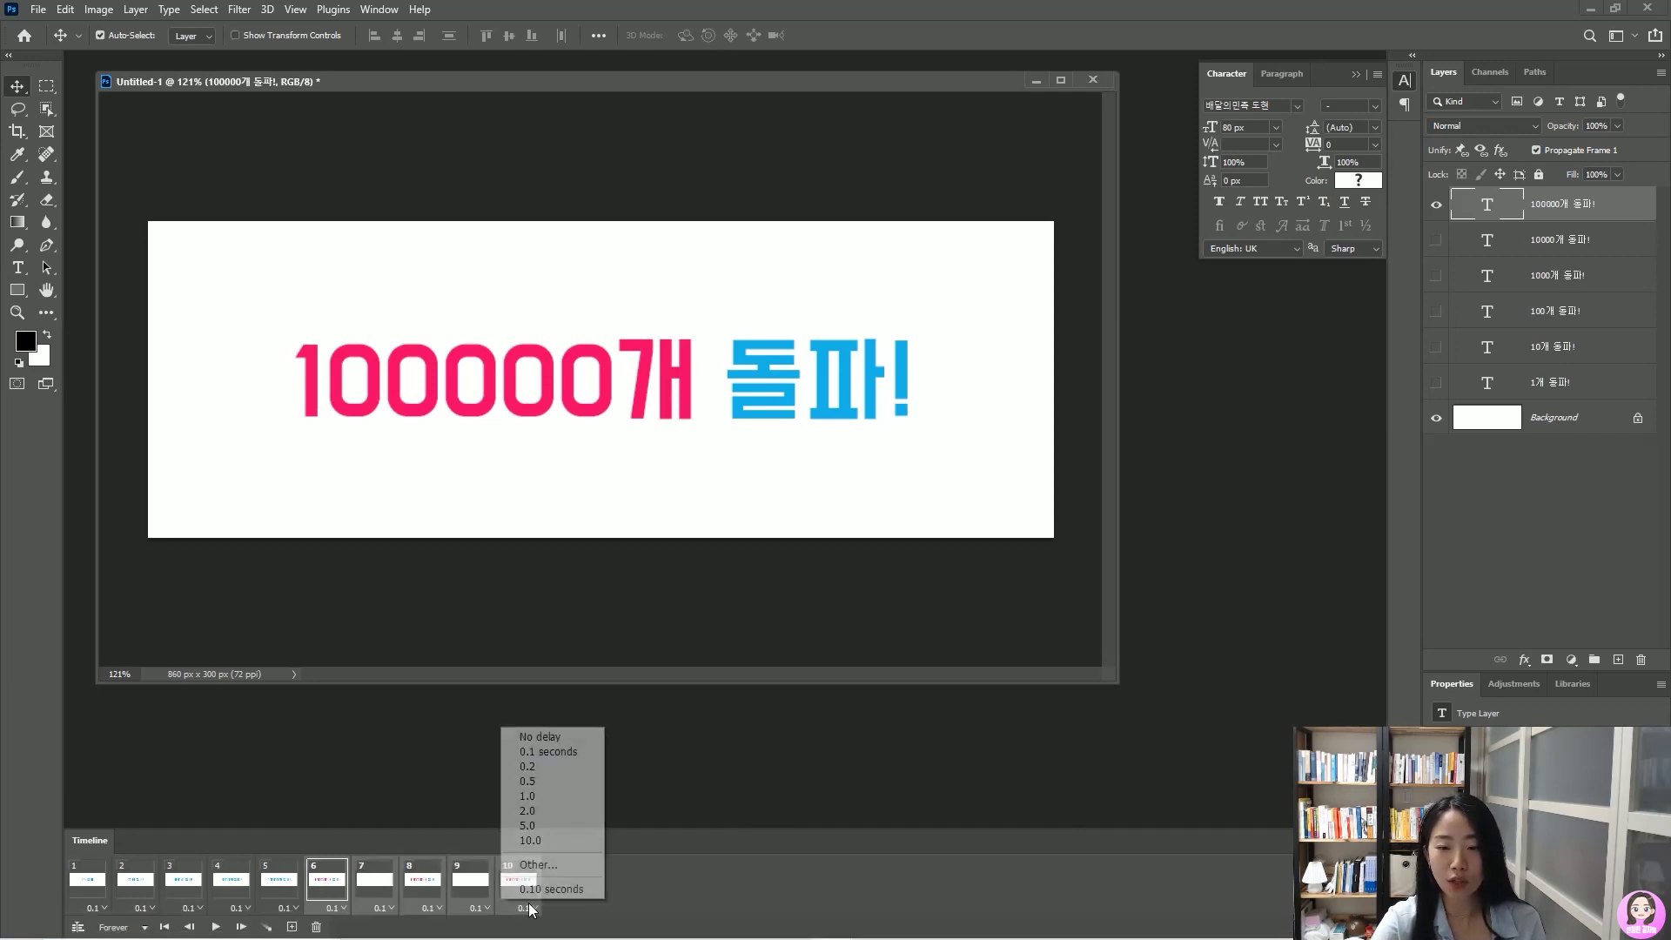
pyautogui.click(535, 767)
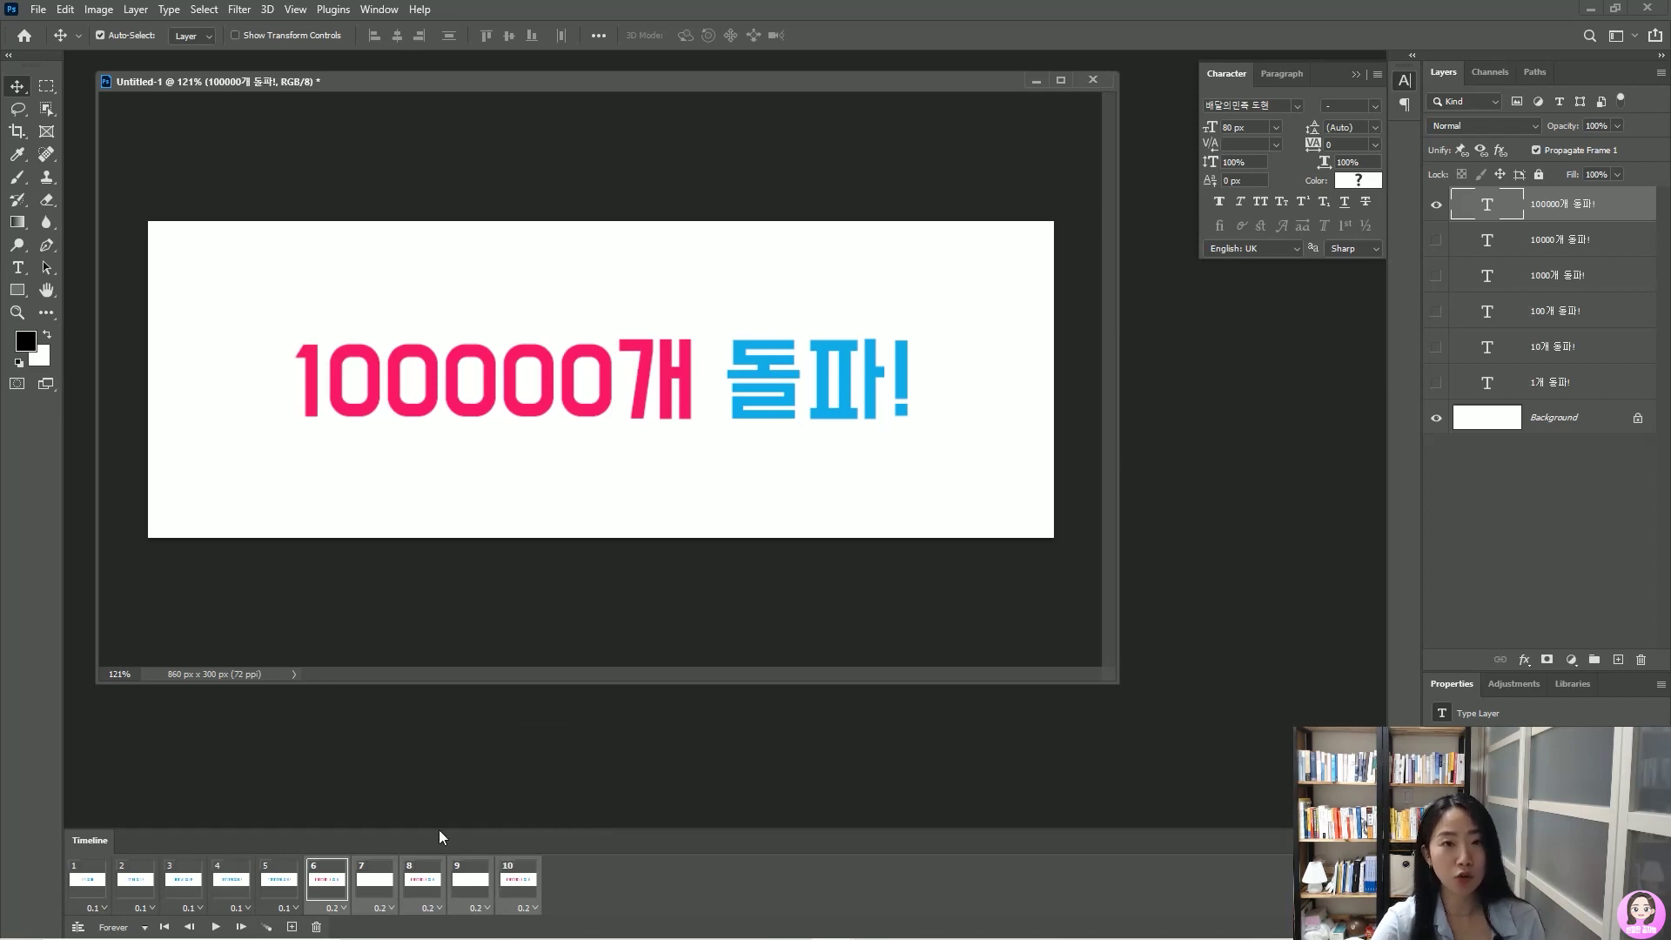
# Play the animation to check the blinking speed of the last five frames, and stop it
pyautogui.click(114, 884)
pyautogui.click(216, 927)
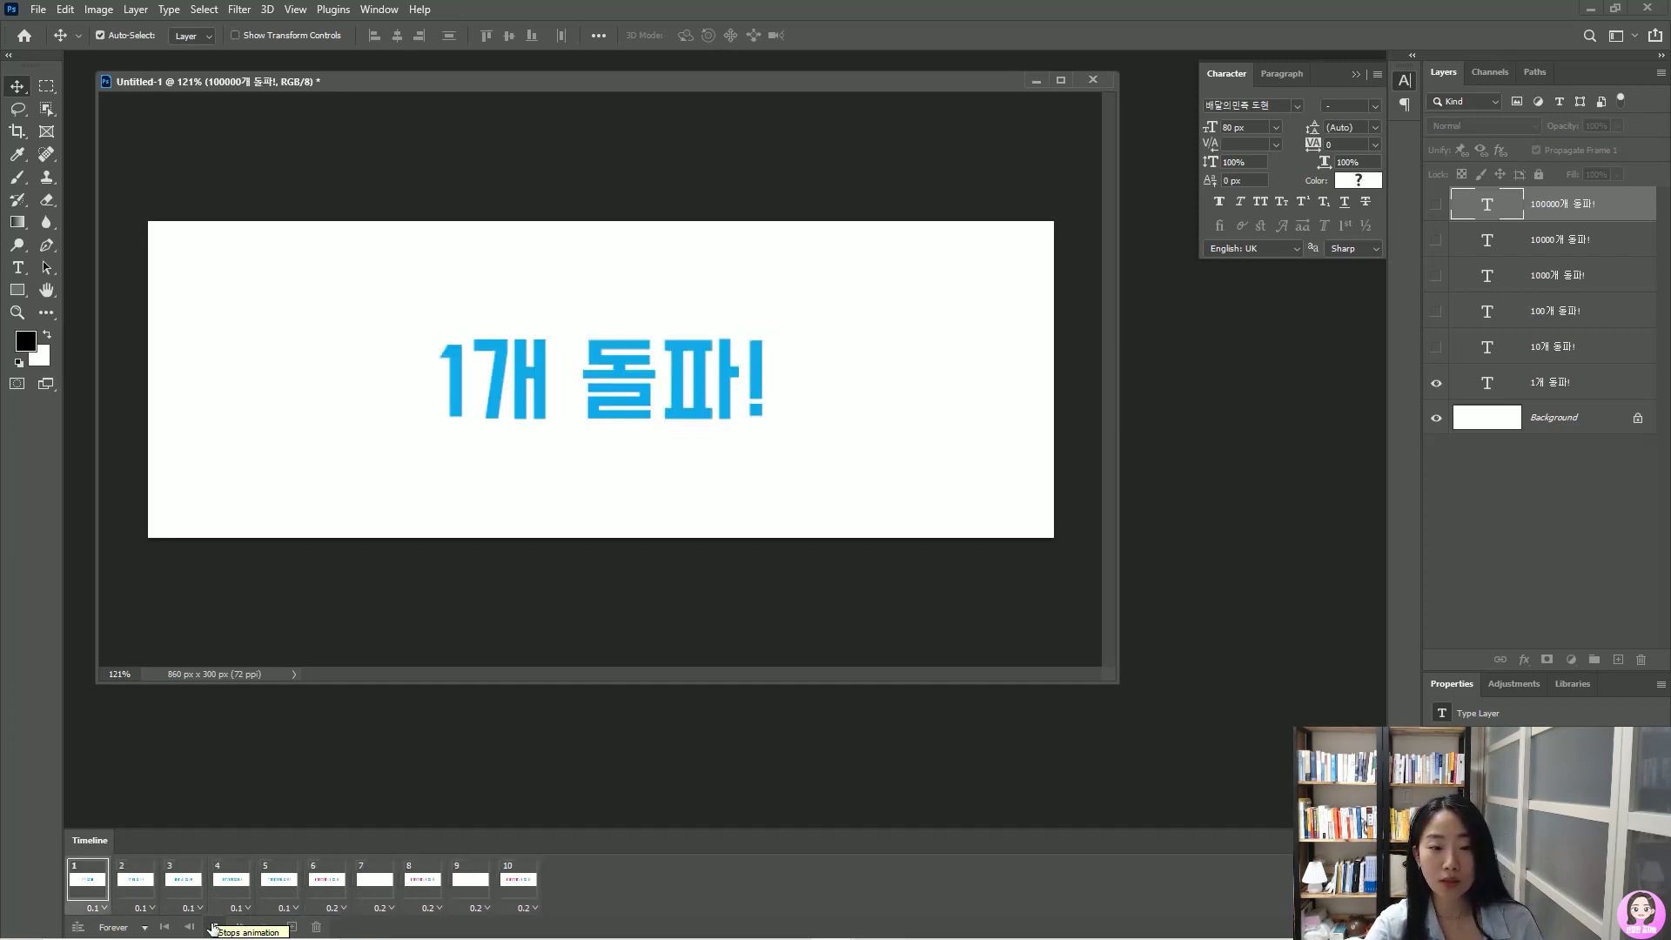
pyautogui.click(213, 926)
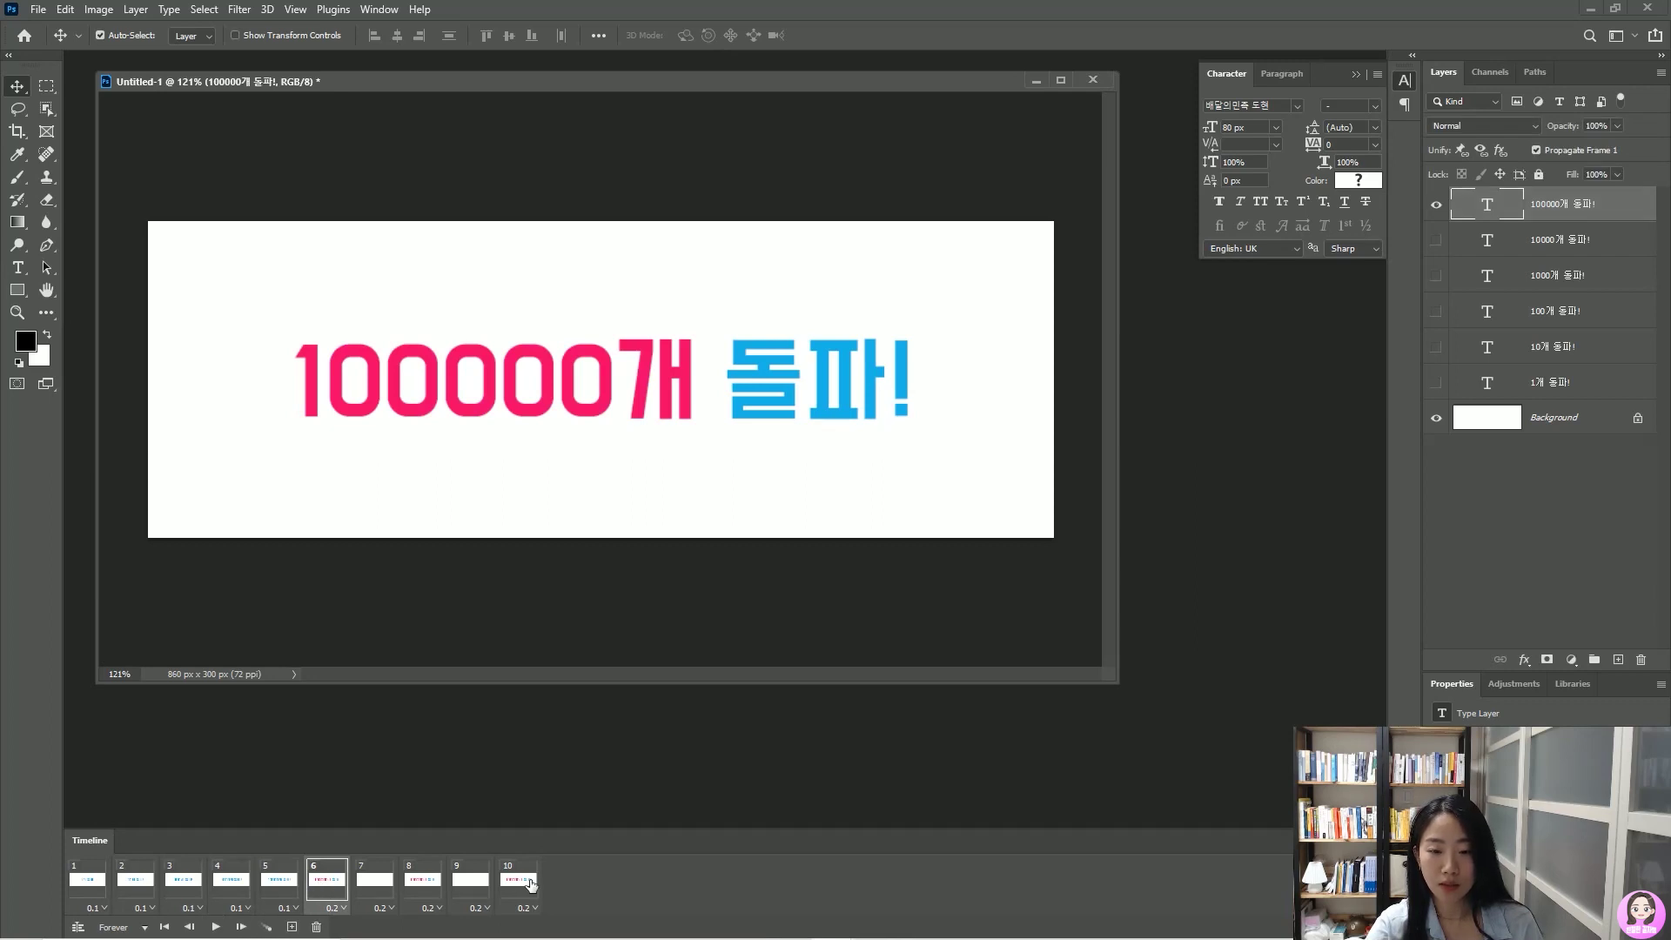
# Set a custom delay of 0.3 seconds for frames 6 to 10
pyautogui.click(527, 912)
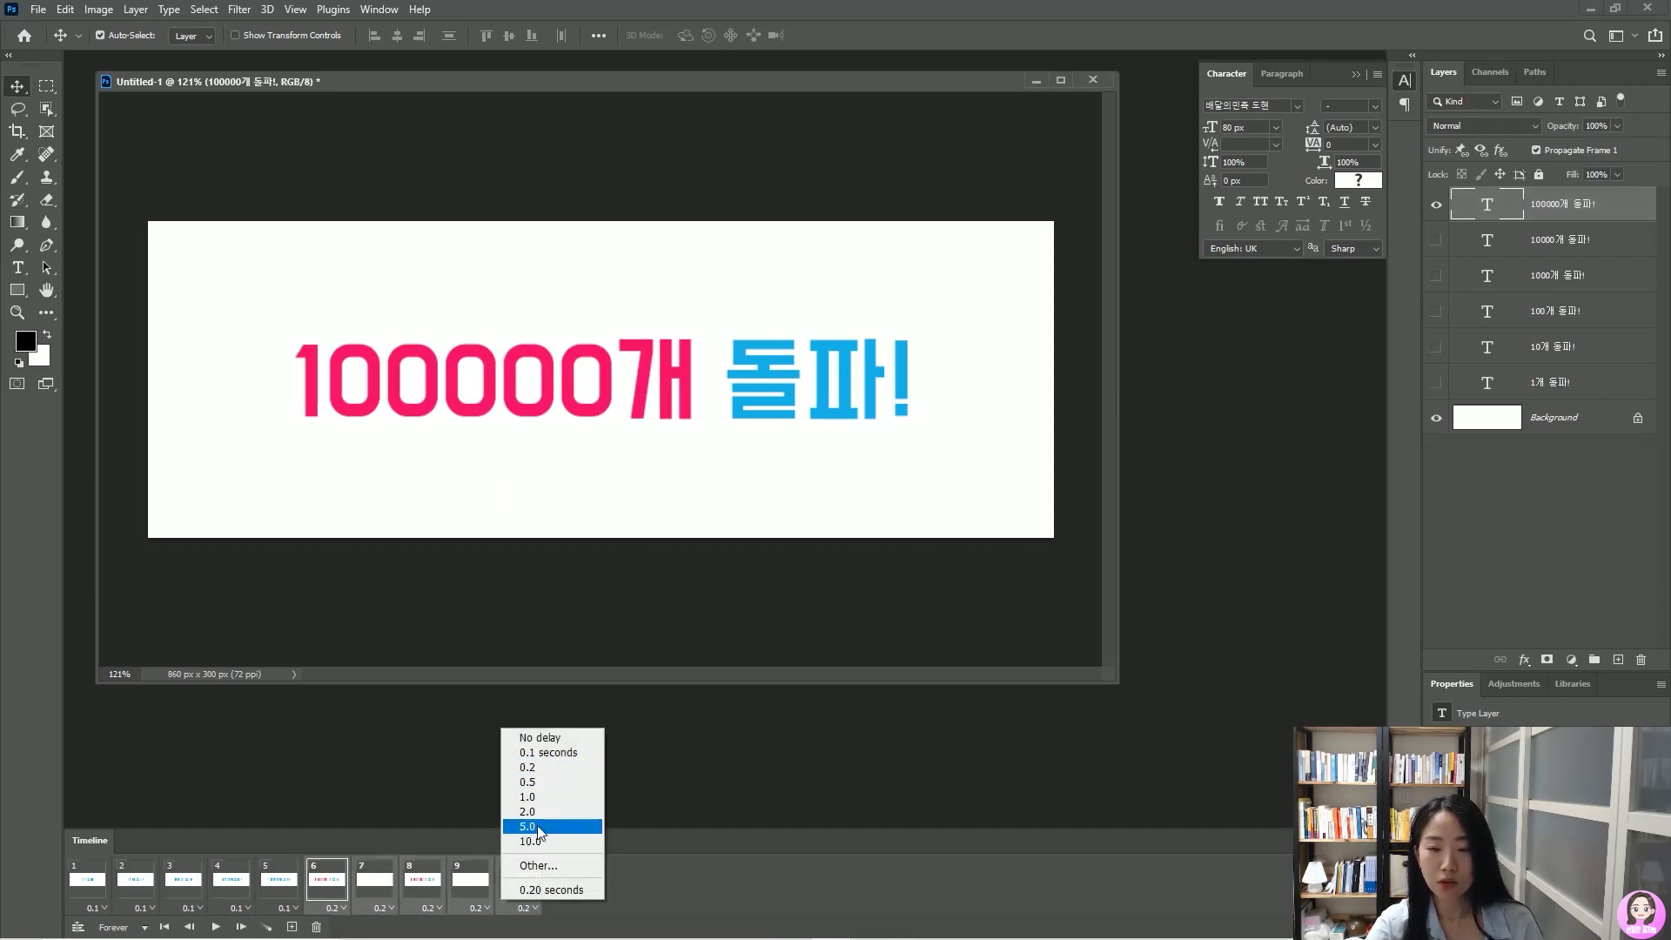
pyautogui.click(558, 868)
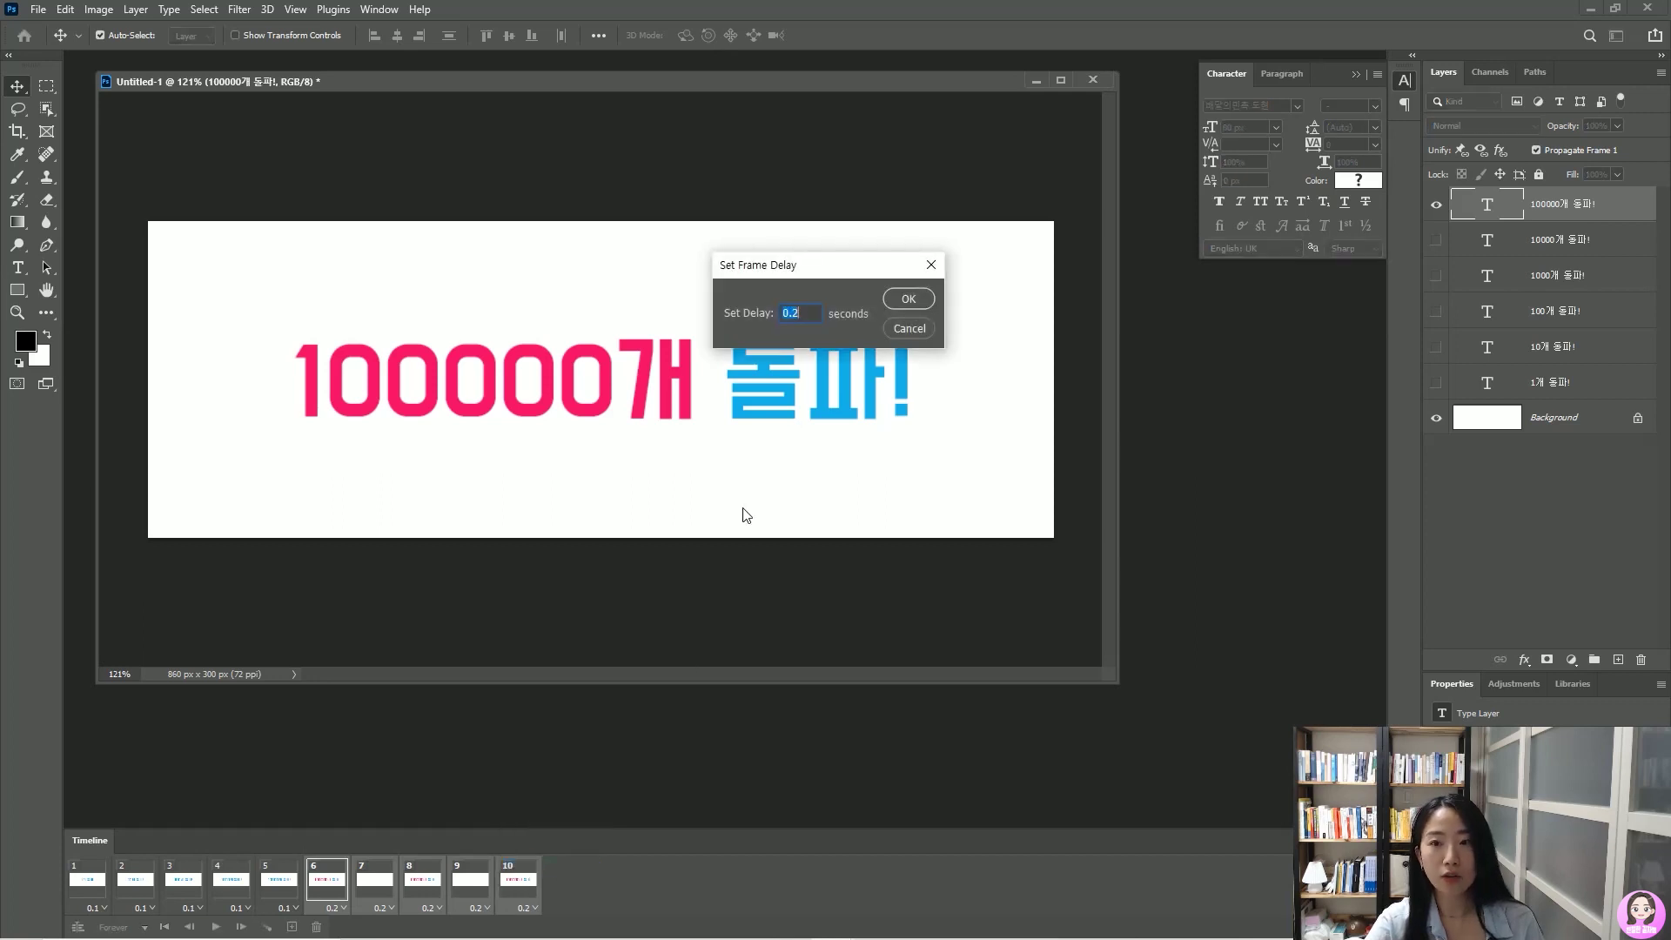
pyautogui.write('0.')
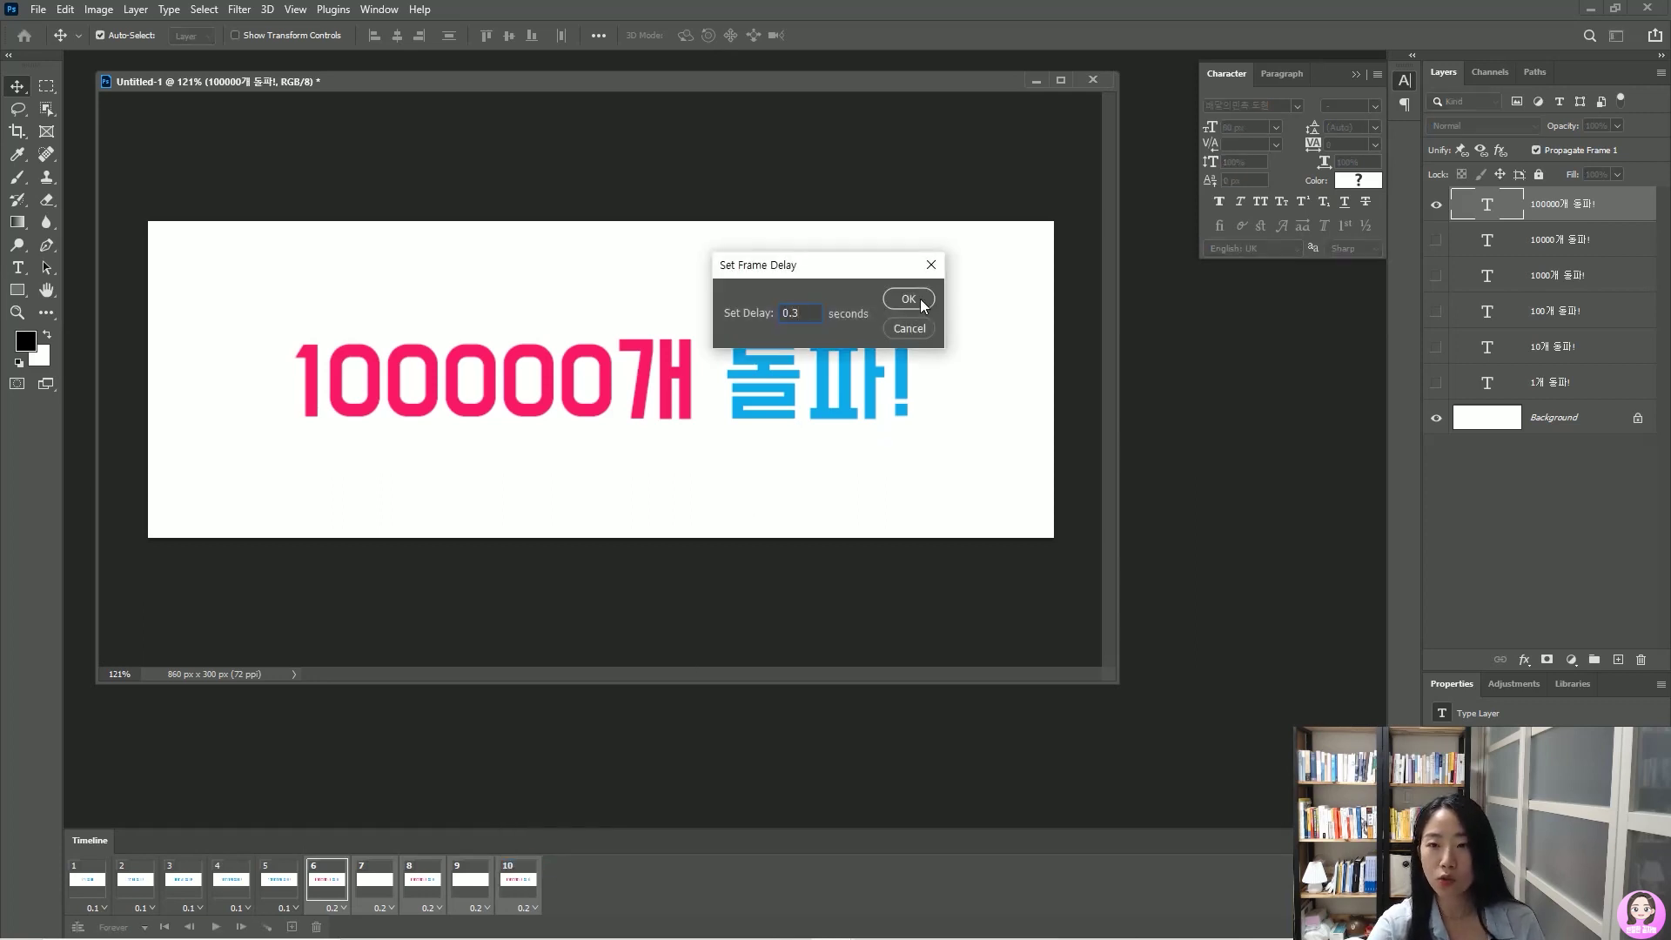
pyautogui.write('3')
pyautogui.click(921, 302)
# Play the animation from frame 1 to review the adjusted timing, and stop it
pyautogui.click(87, 879)
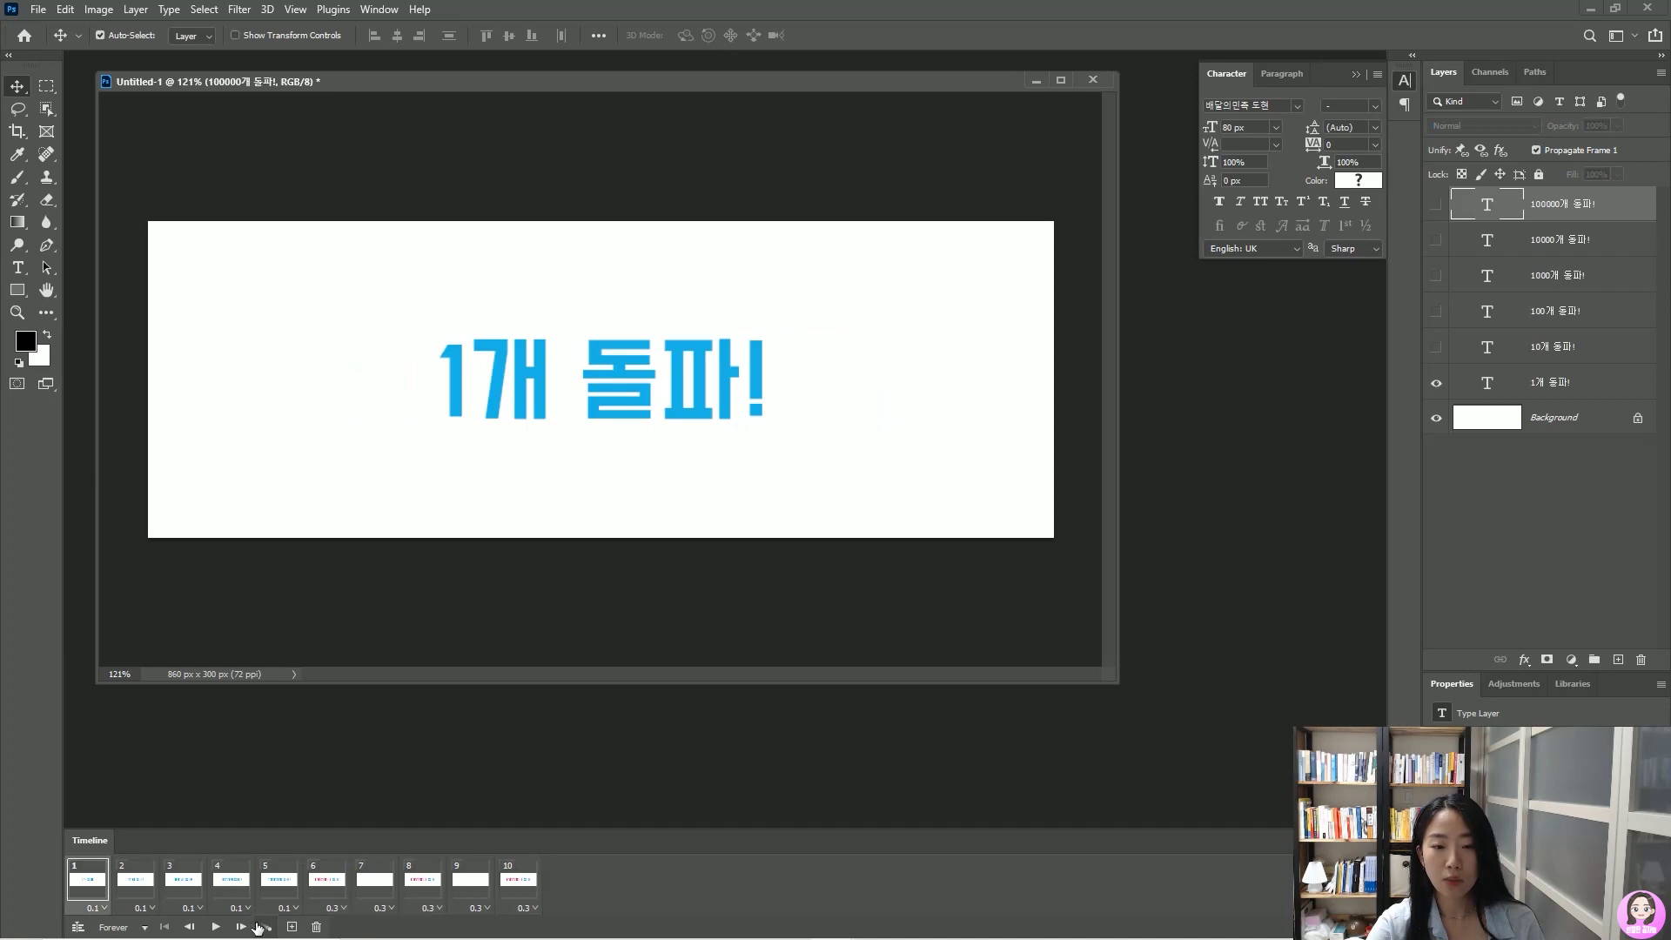
pyautogui.click(215, 926)
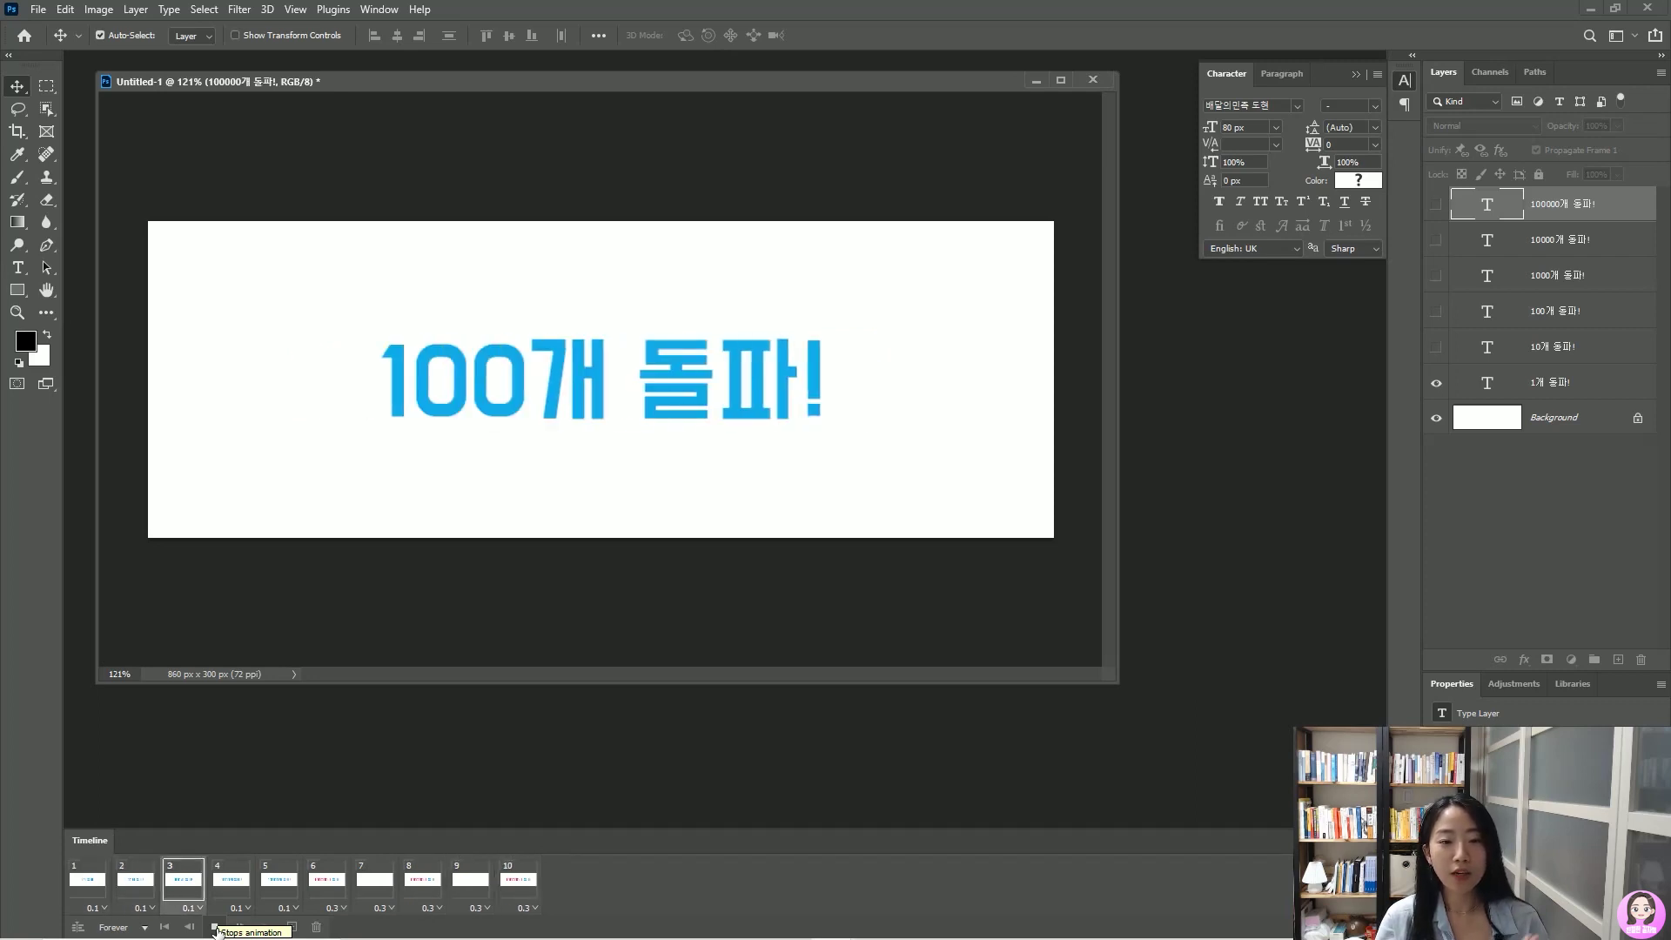
pyautogui.click(214, 927)
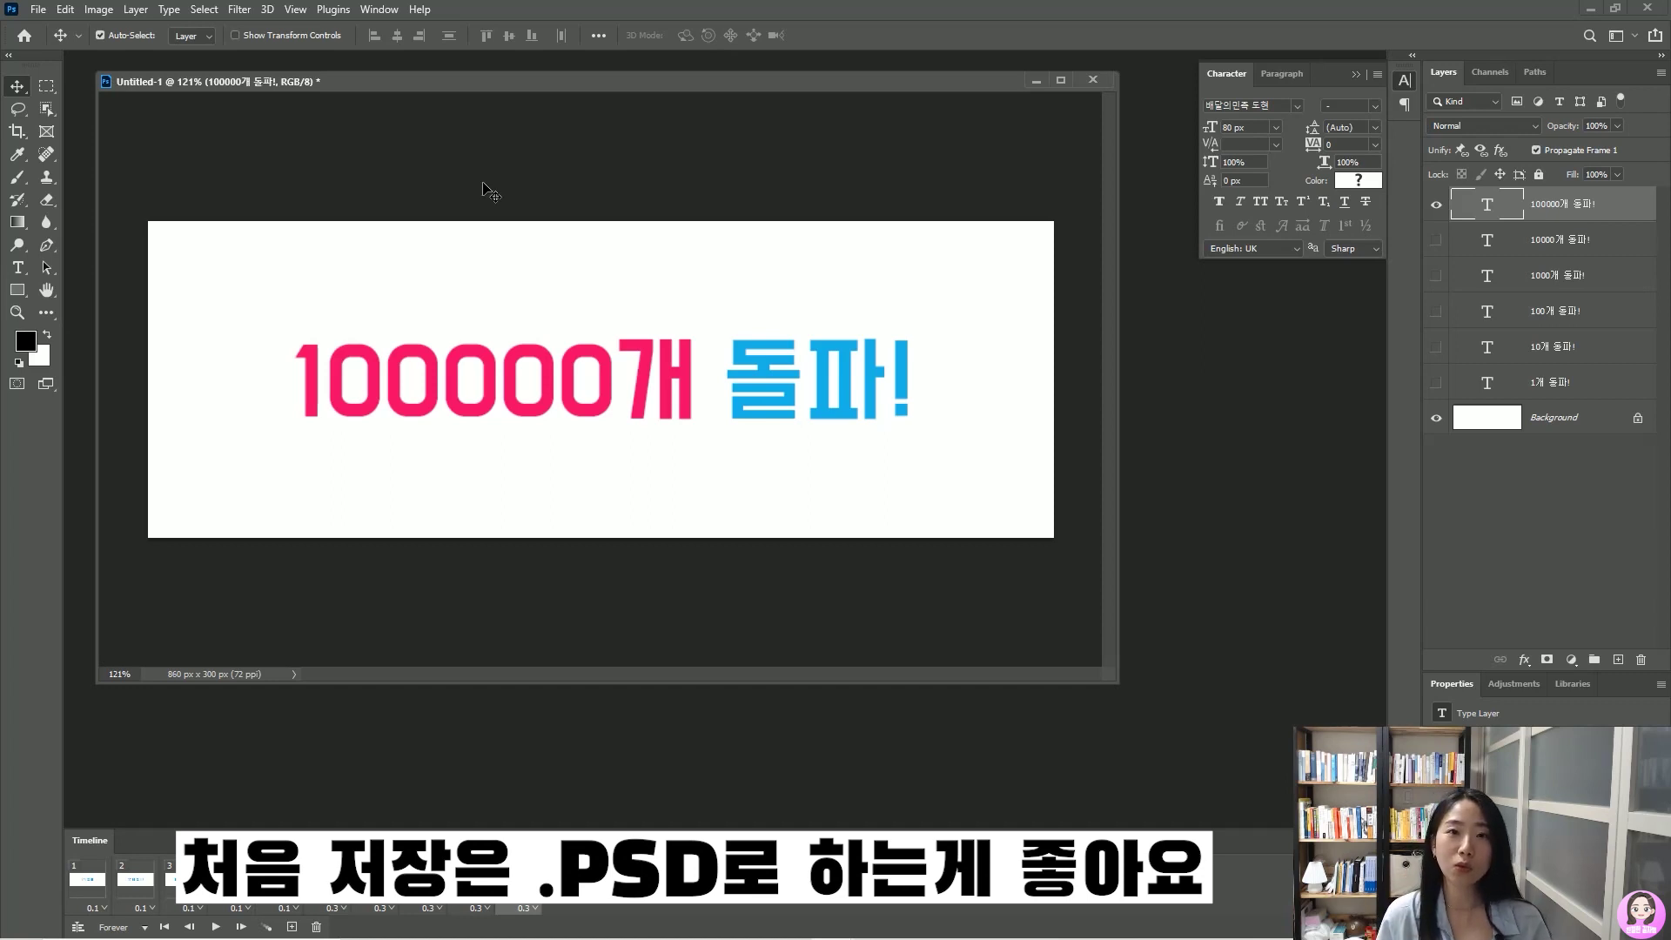
# Save the document on the computer's desktop as 움직이는글자상세페이지 in Photoshop format, with Maximize Compatibility and Don't show again enabled
pyautogui.click(38, 11)
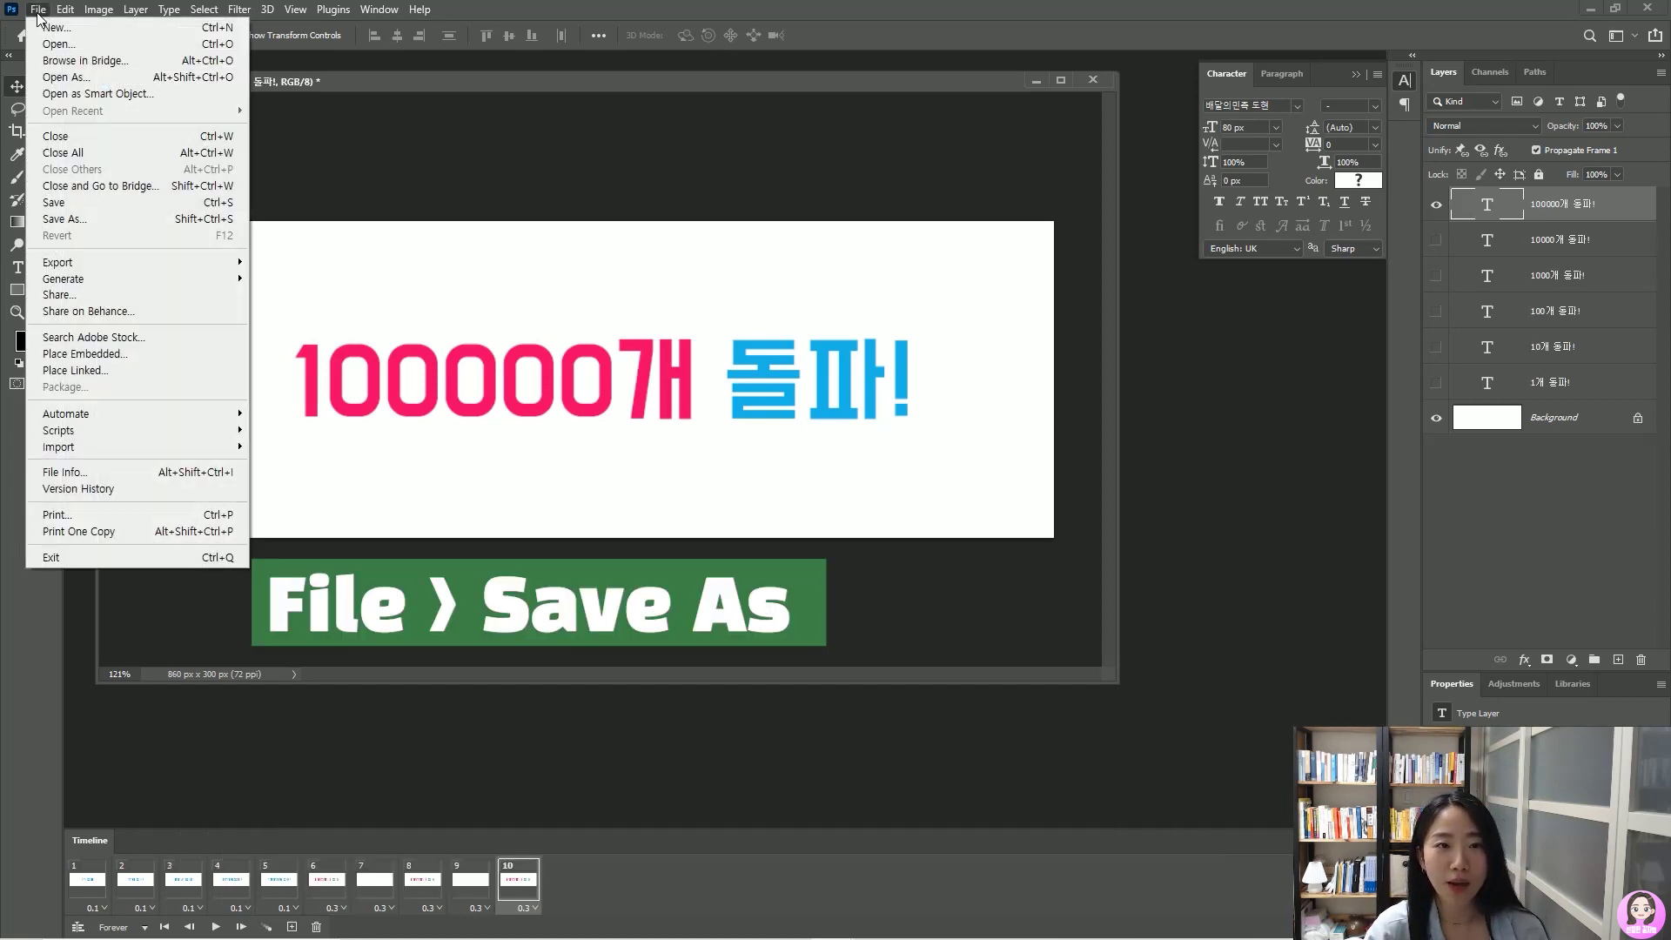
pyautogui.click(78, 221)
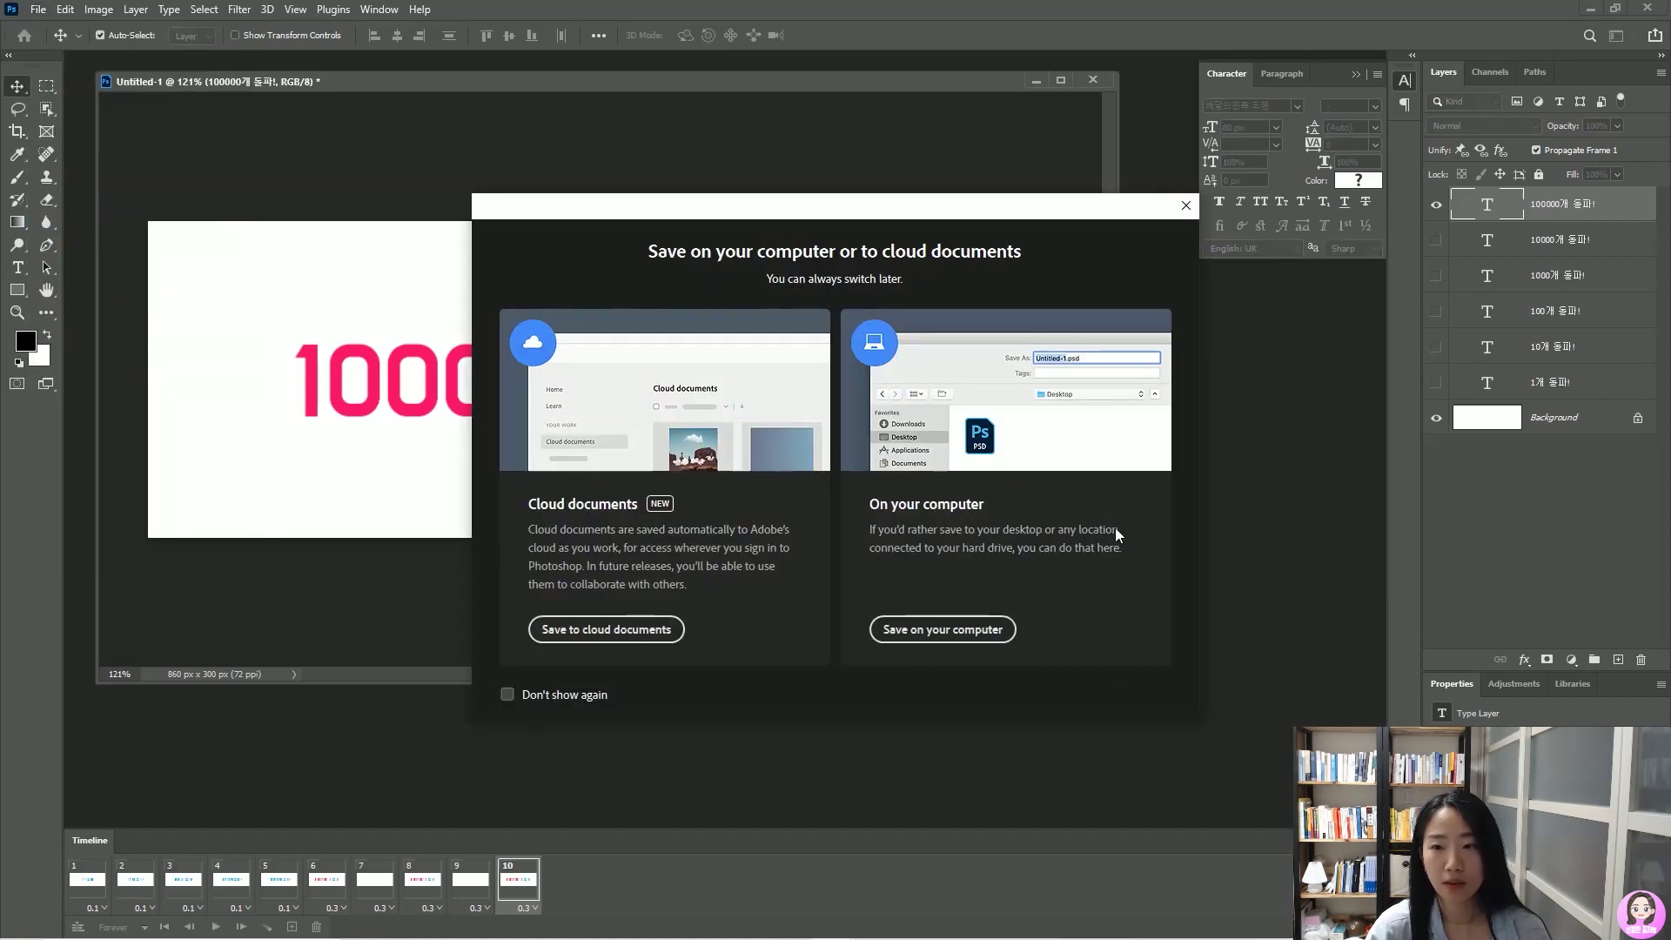
pyautogui.click(966, 640)
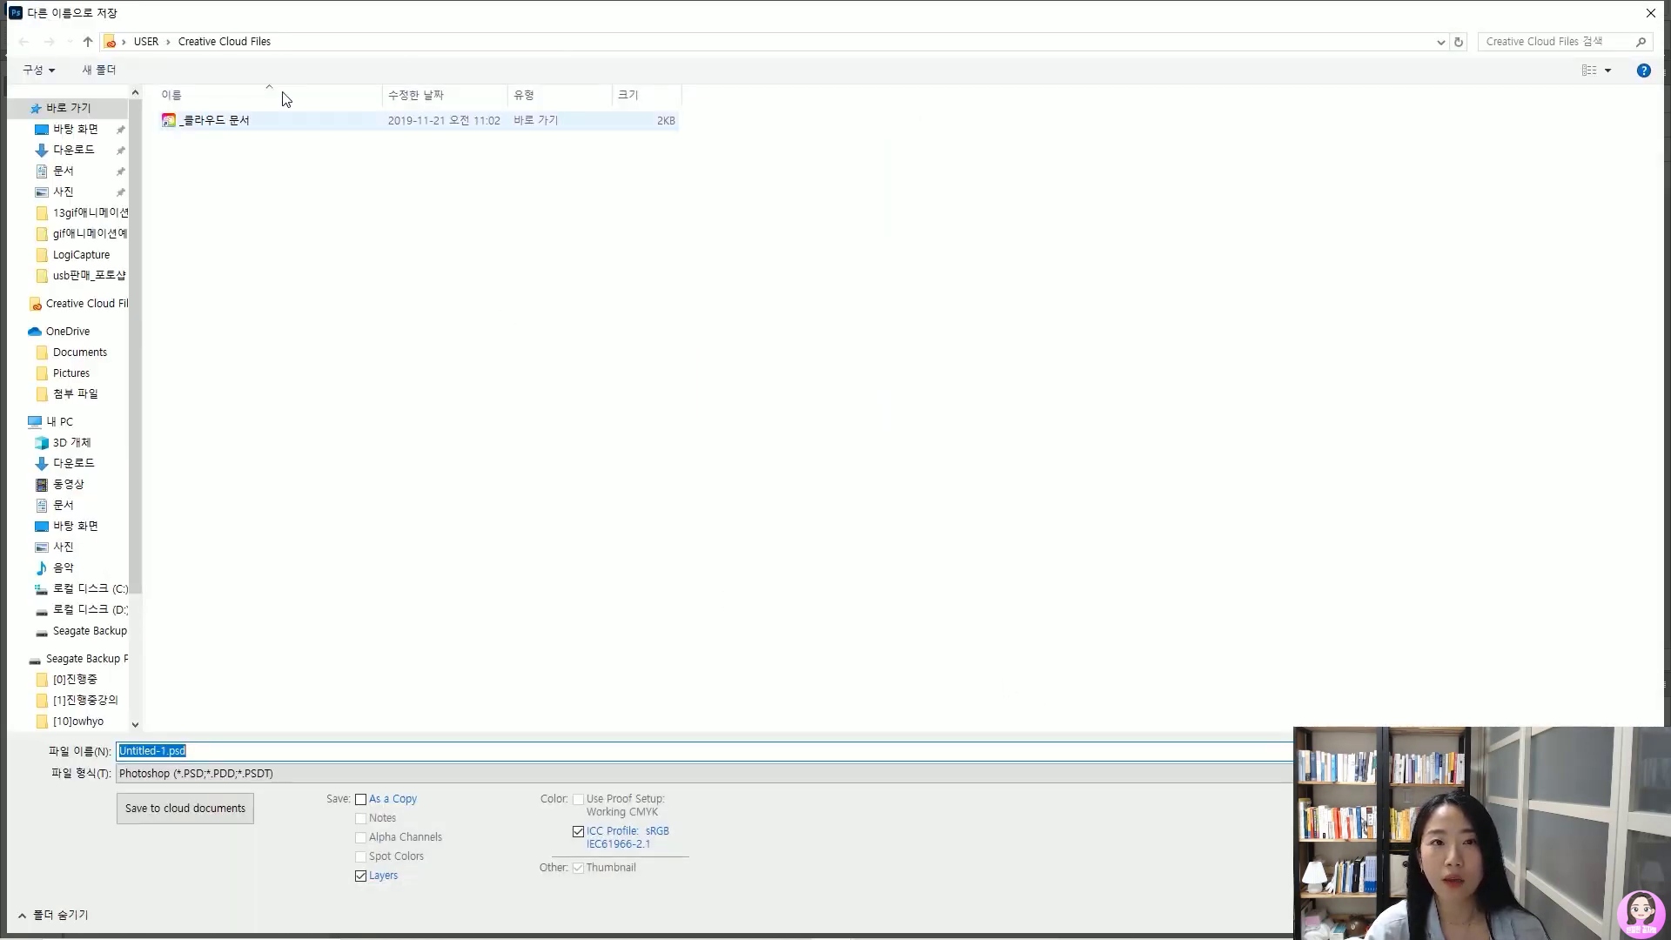
pyautogui.click(87, 135)
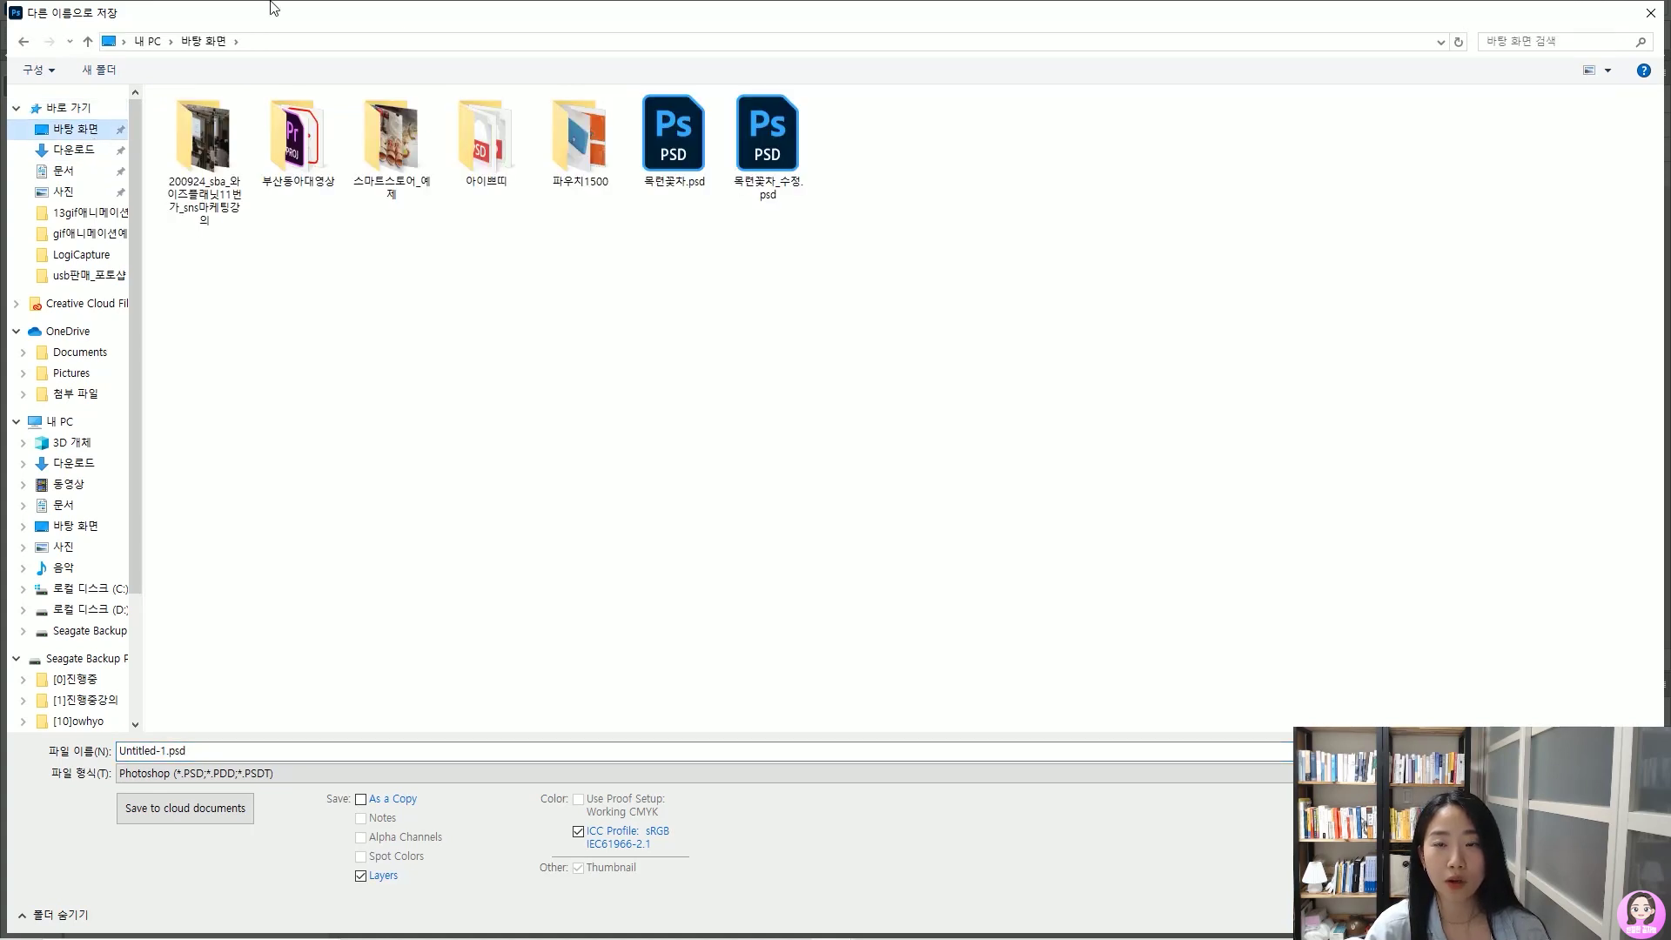
pyautogui.tripleClick(225, 753)
pyautogui.press('BackSpace')
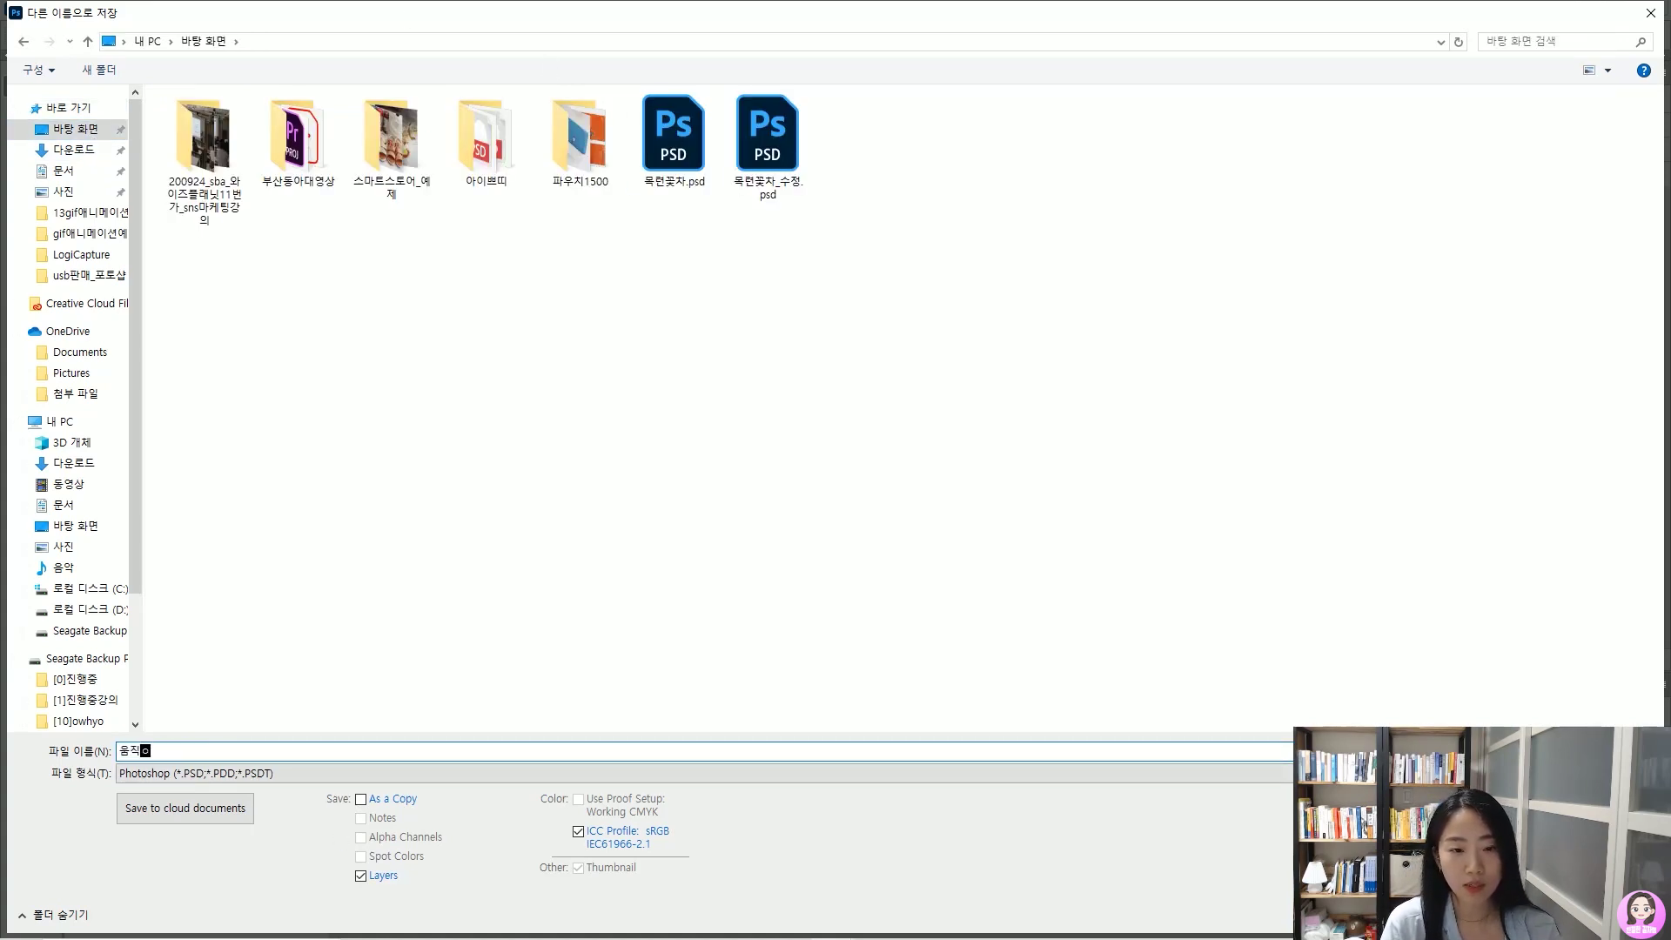
pyautogui.write('움직이는글자상세')
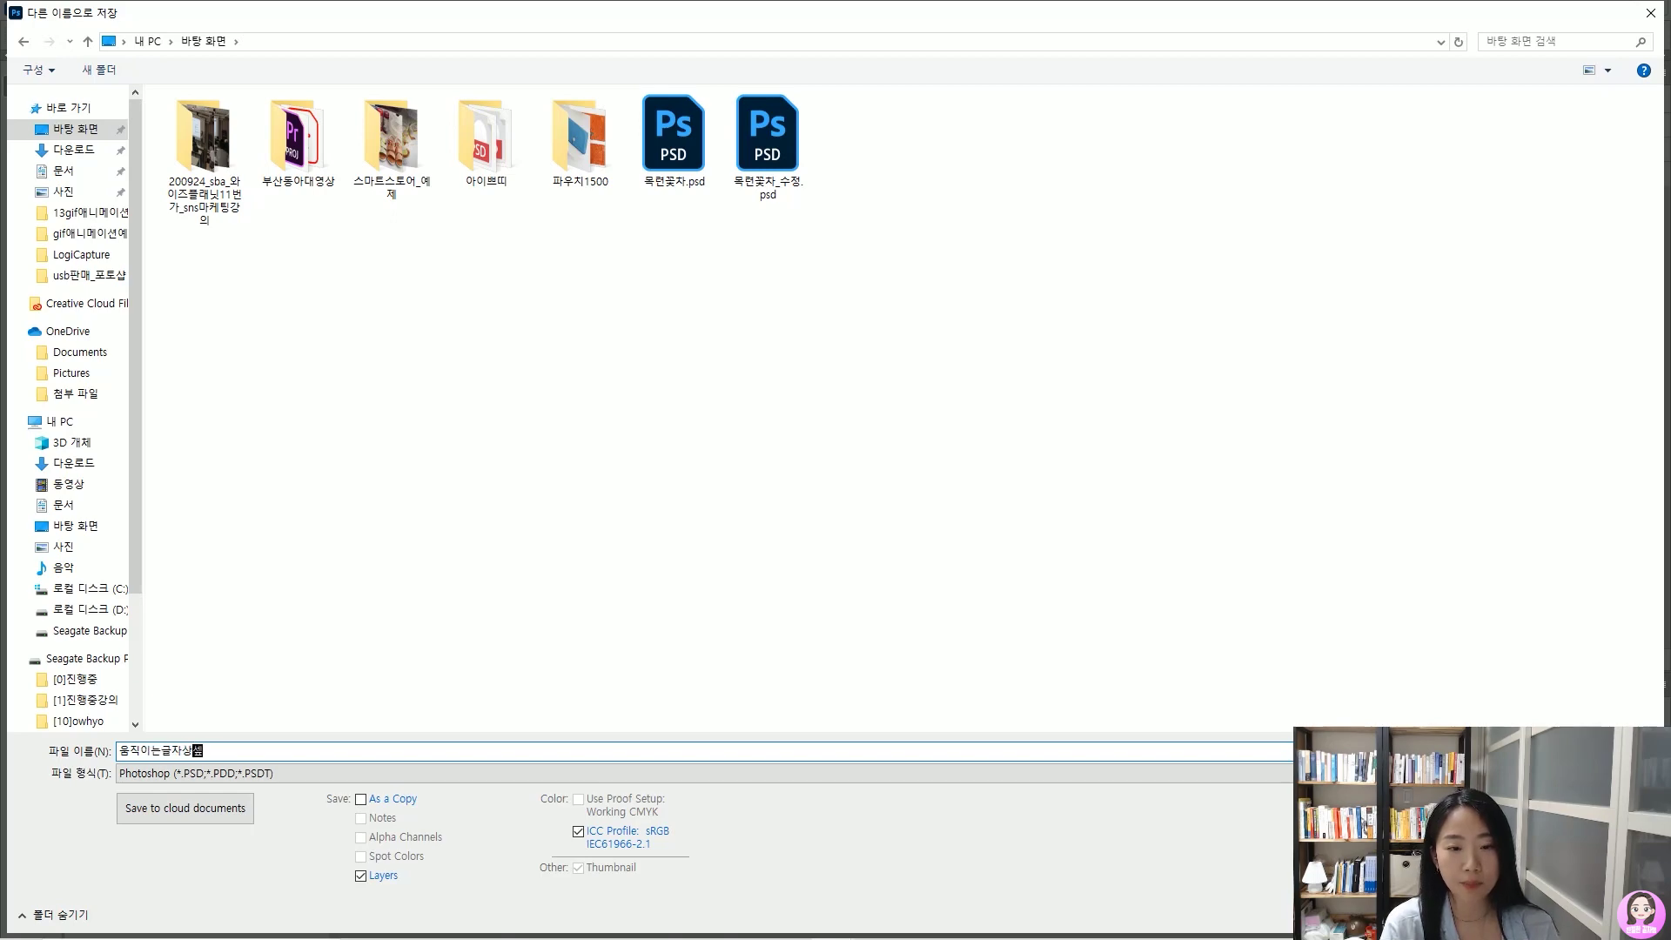
pyautogui.write('페이지')
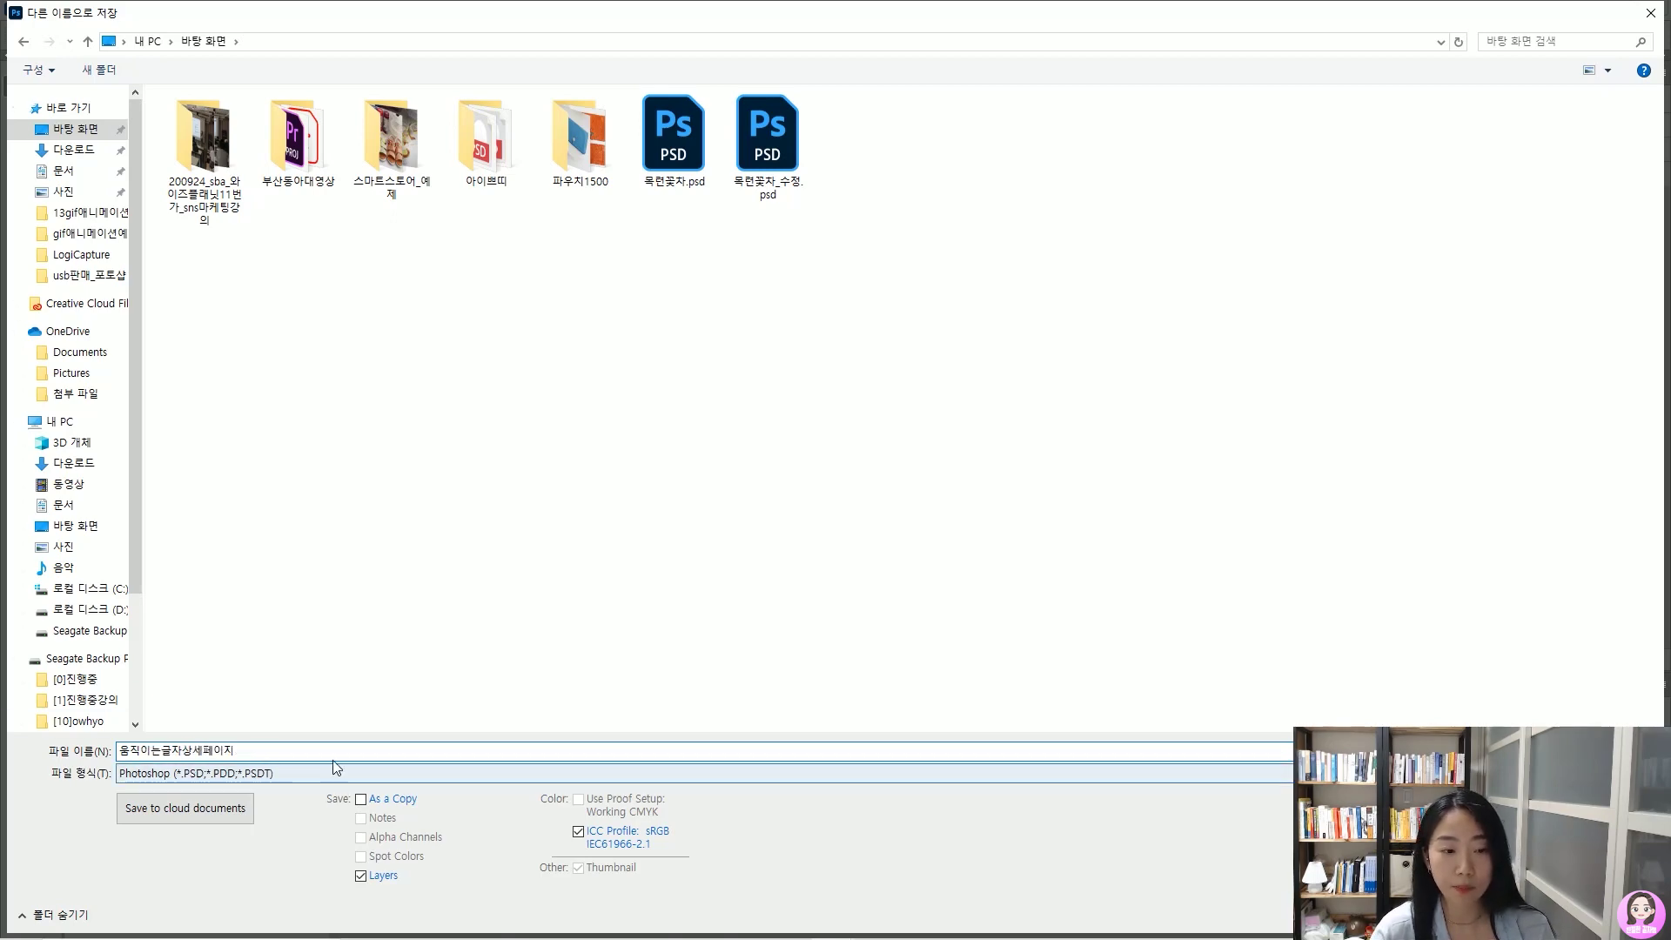
pyautogui.press('Return')
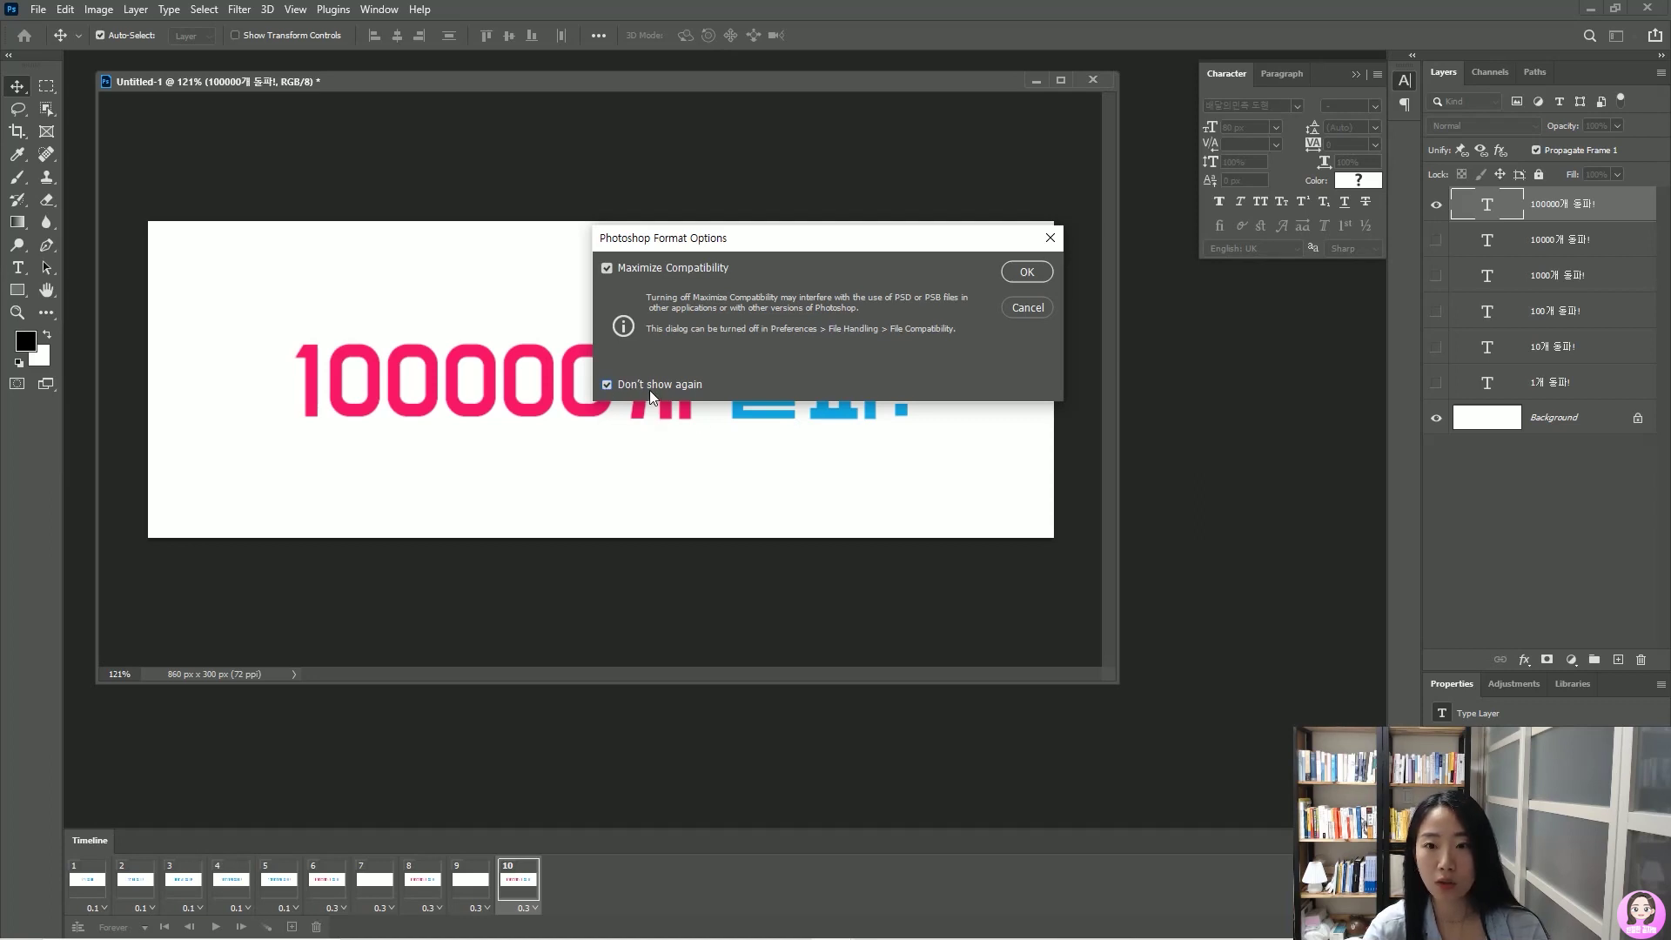
pyautogui.click(1027, 272)
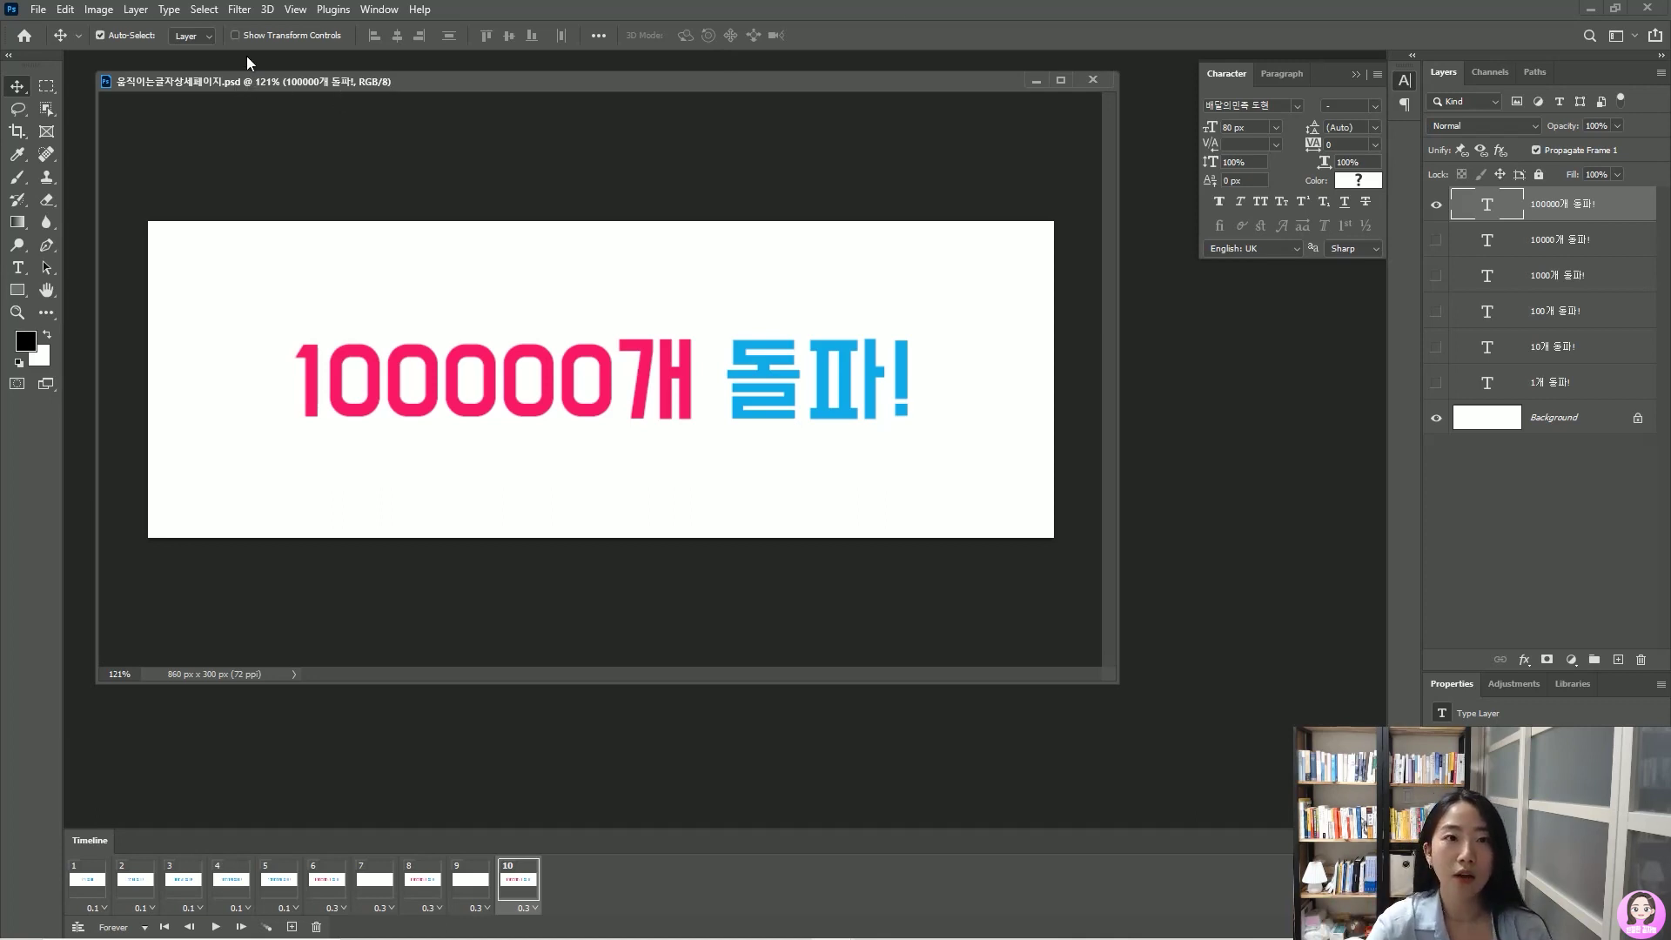
# Start a Save for Web (Legacy) export of the animation with GIF as the file format
pyautogui.click(39, 9)
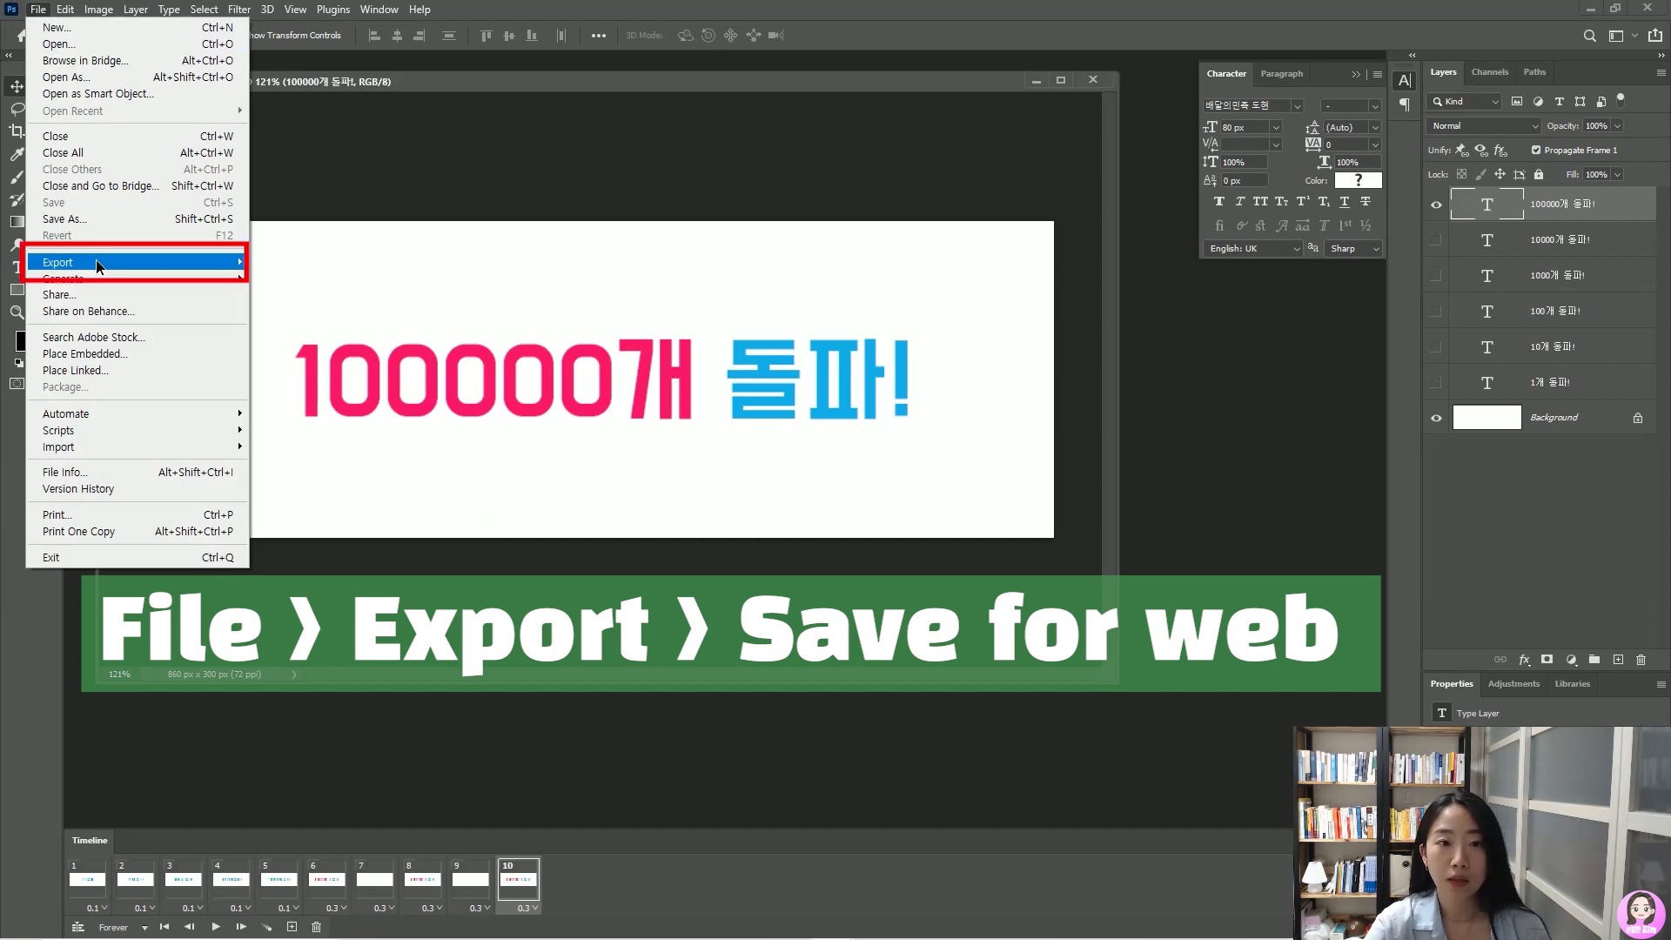
pyautogui.moveTo(99, 266)
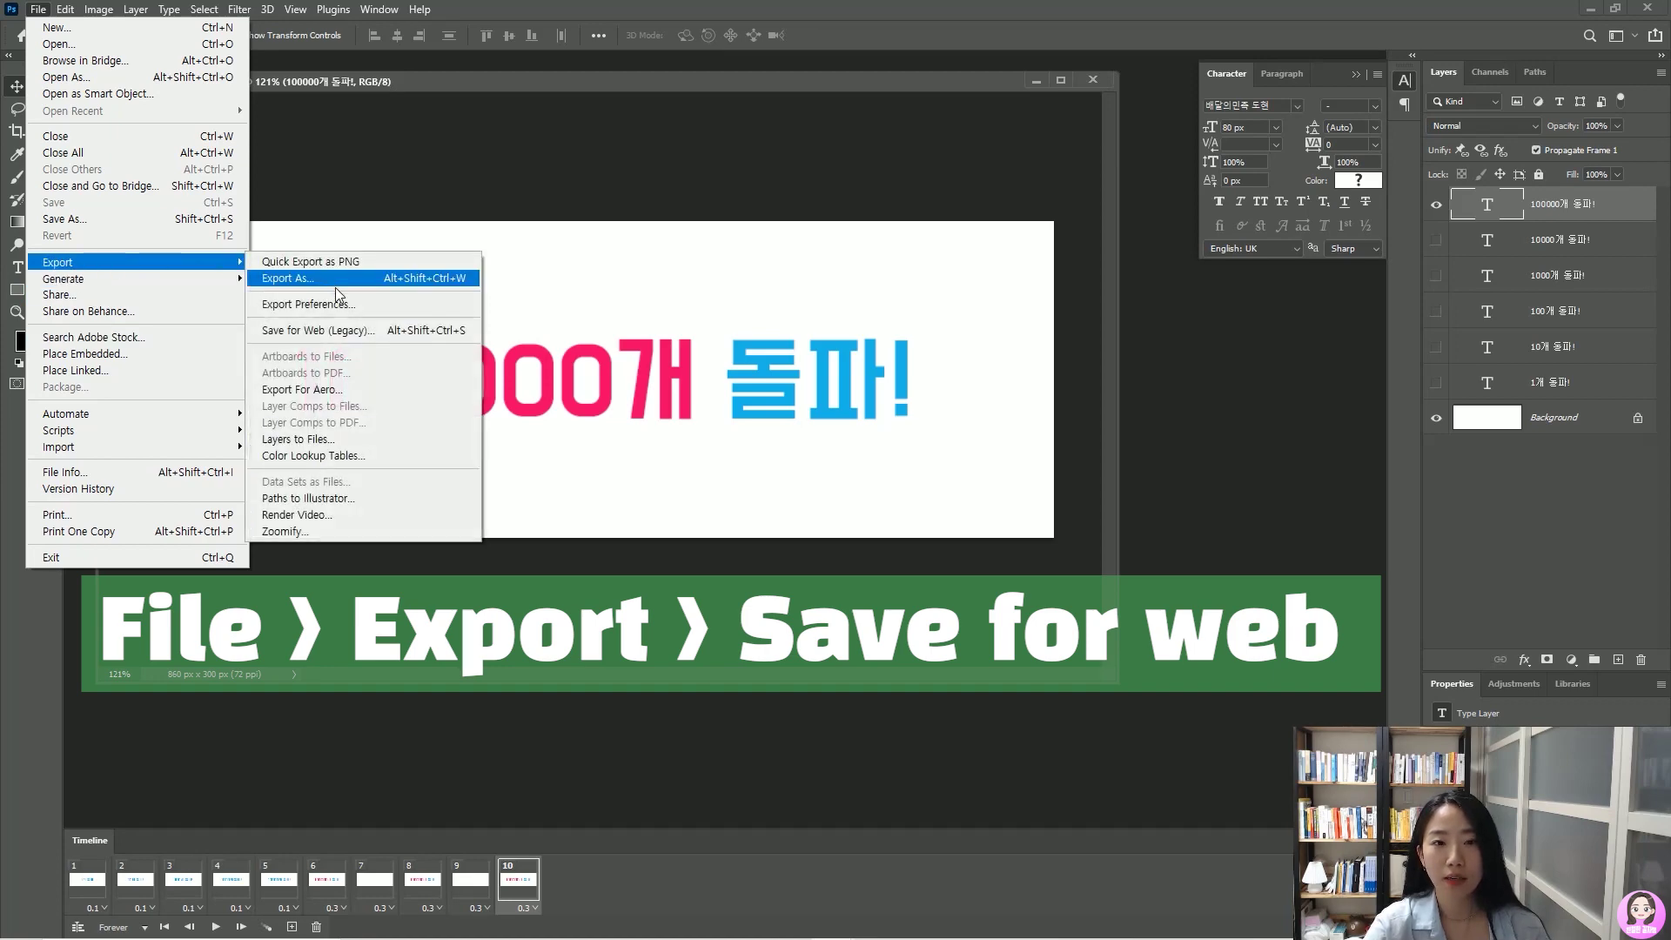
pyautogui.click(338, 330)
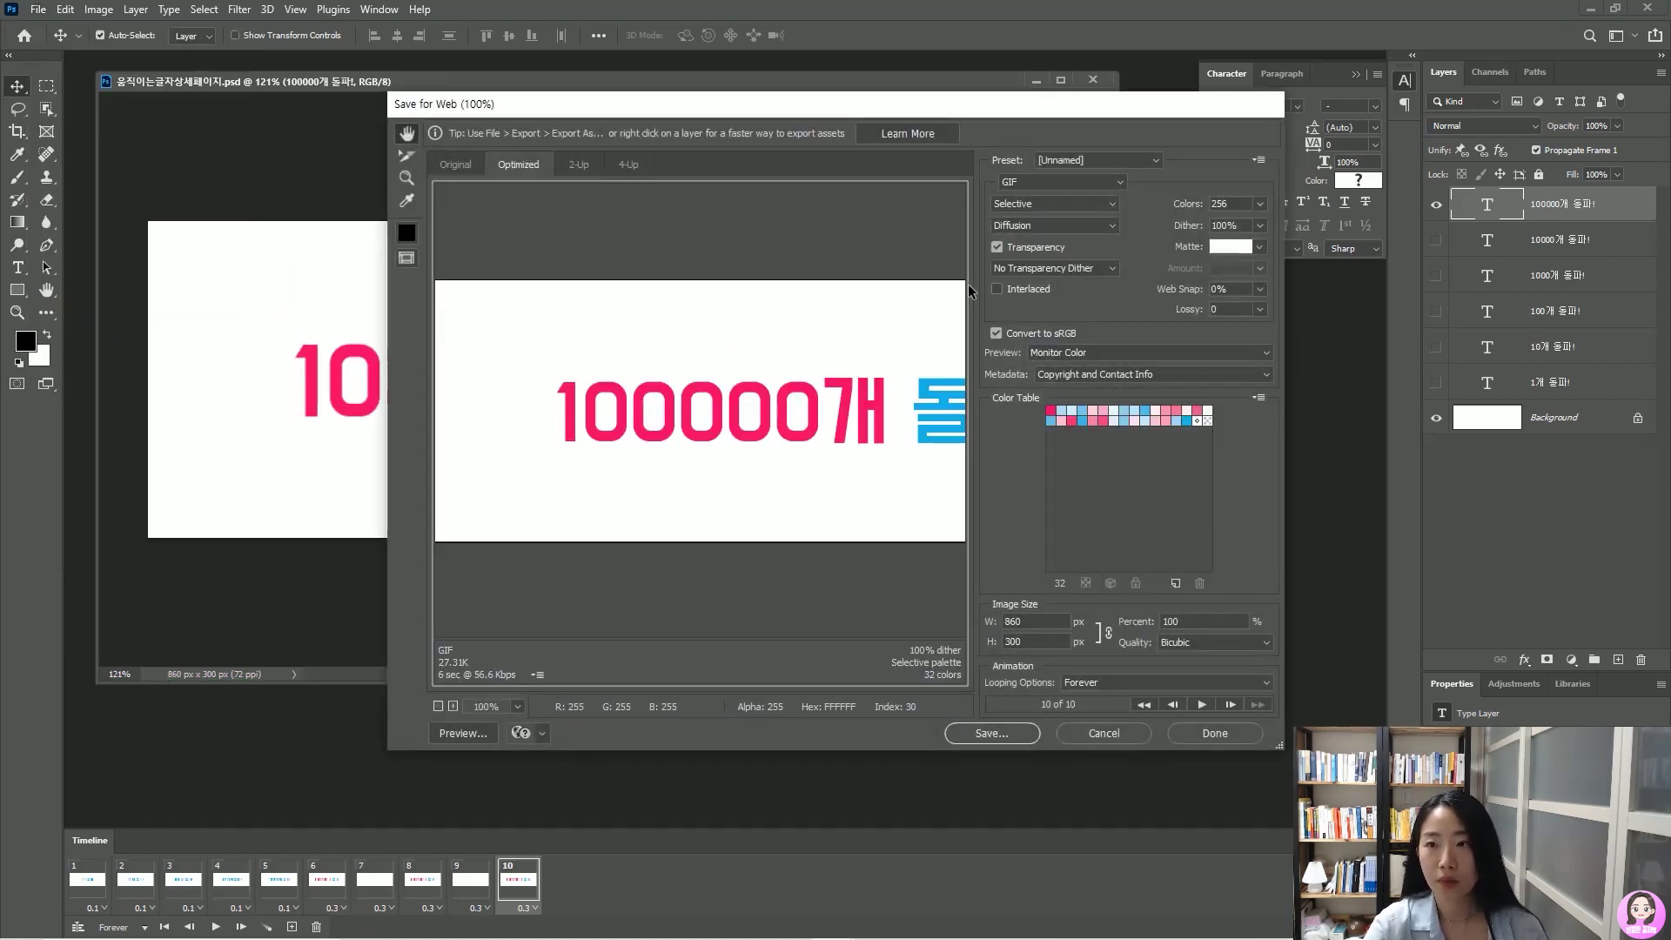
pyautogui.click(1019, 190)
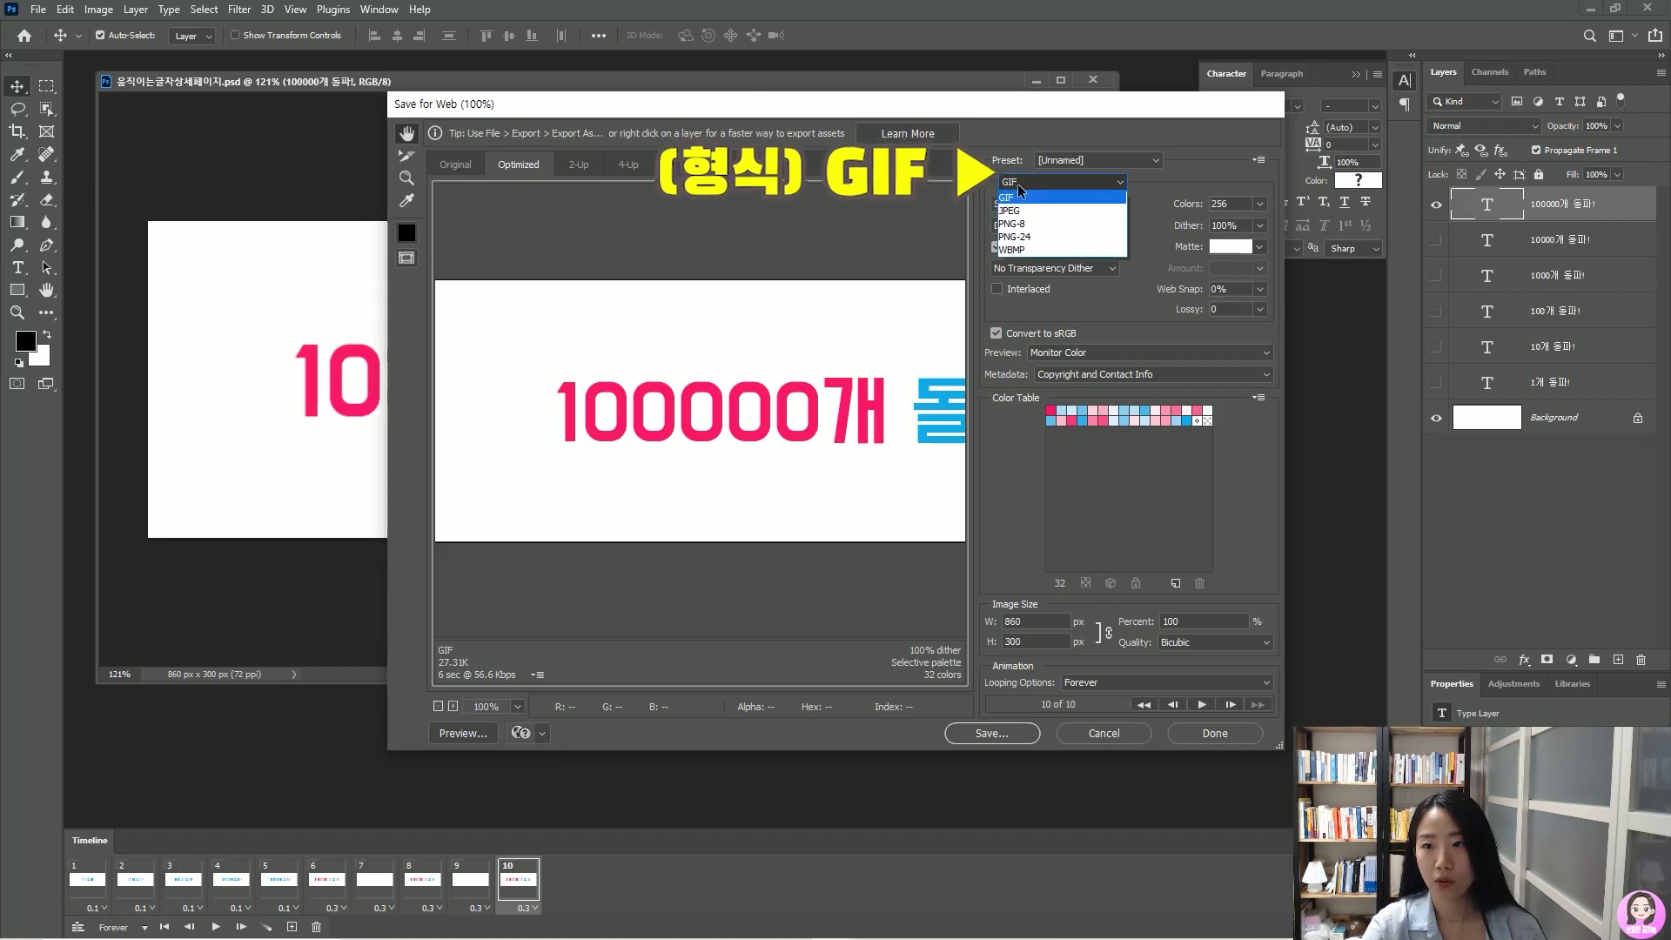
pyautogui.click(1019, 198)
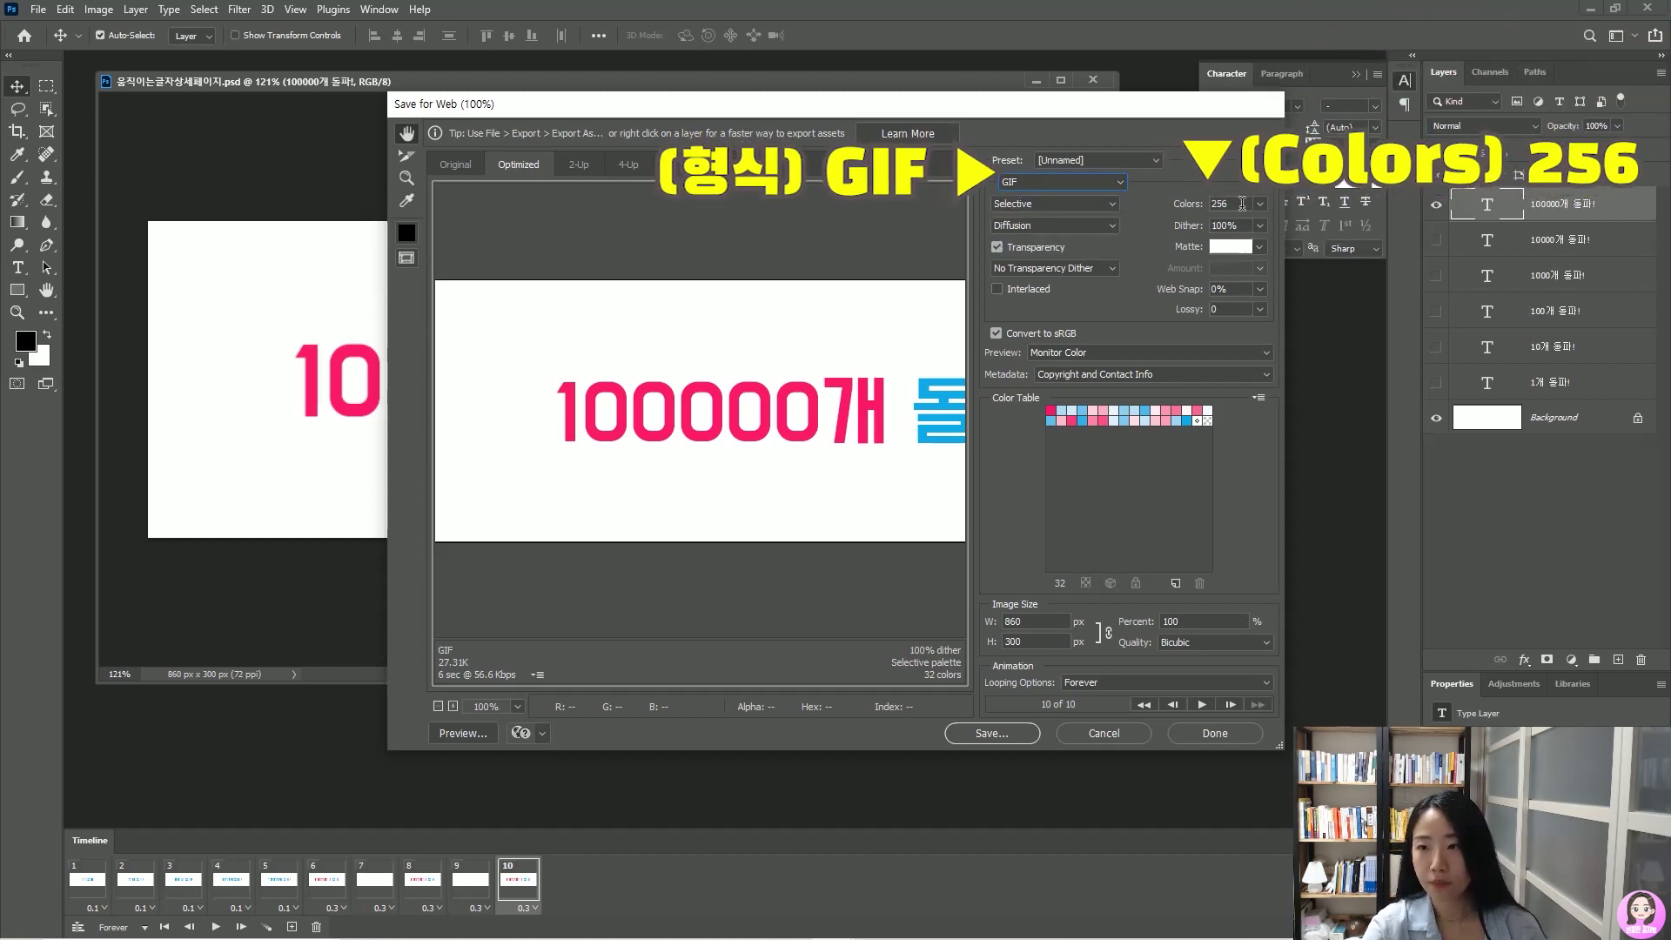
# Save the optimized GIF to the desktop under the suggested name, accepting the non-Latin file name warning and turning it off for good
pyautogui.click(995, 734)
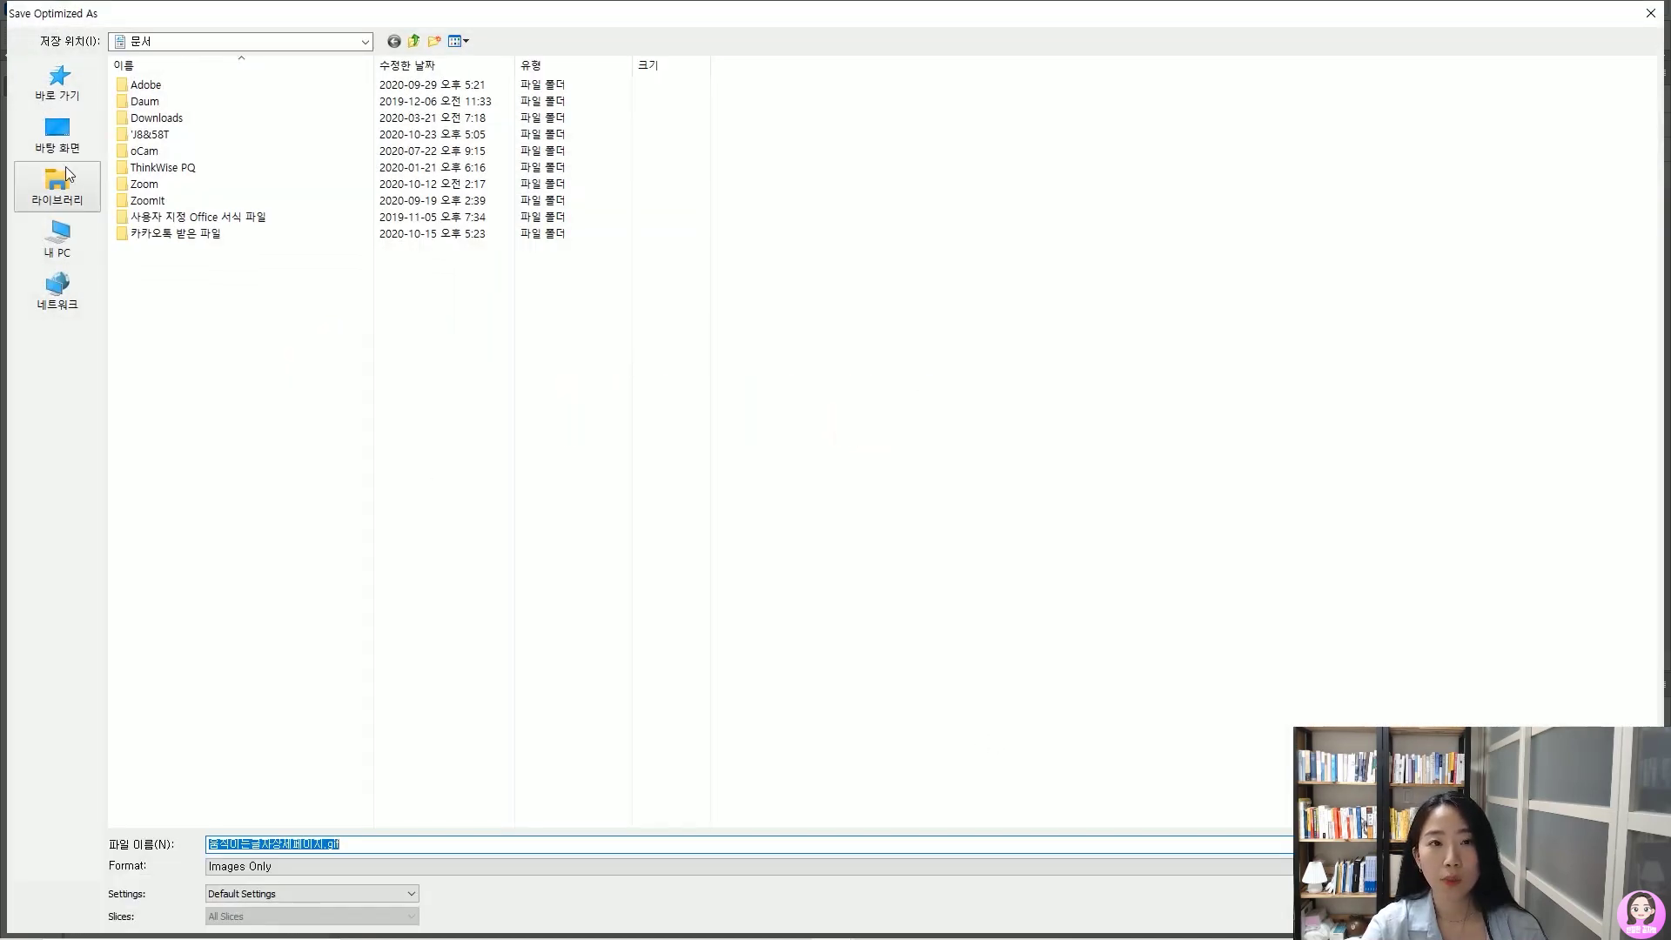
pyautogui.click(71, 159)
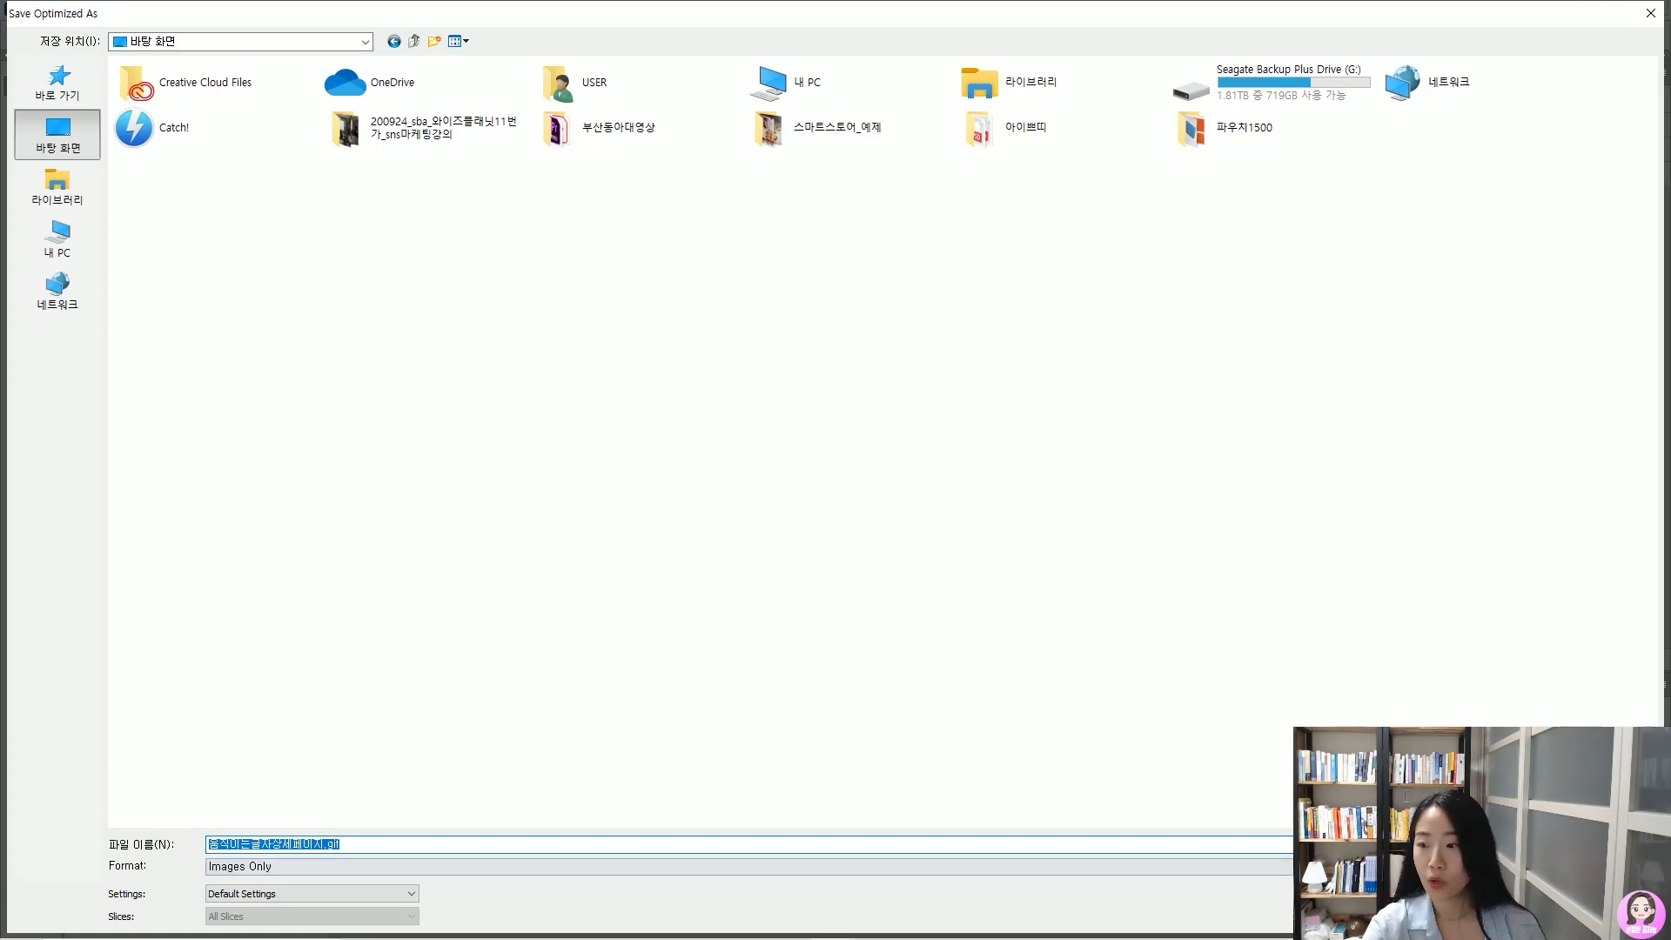
pyautogui.press('Return')
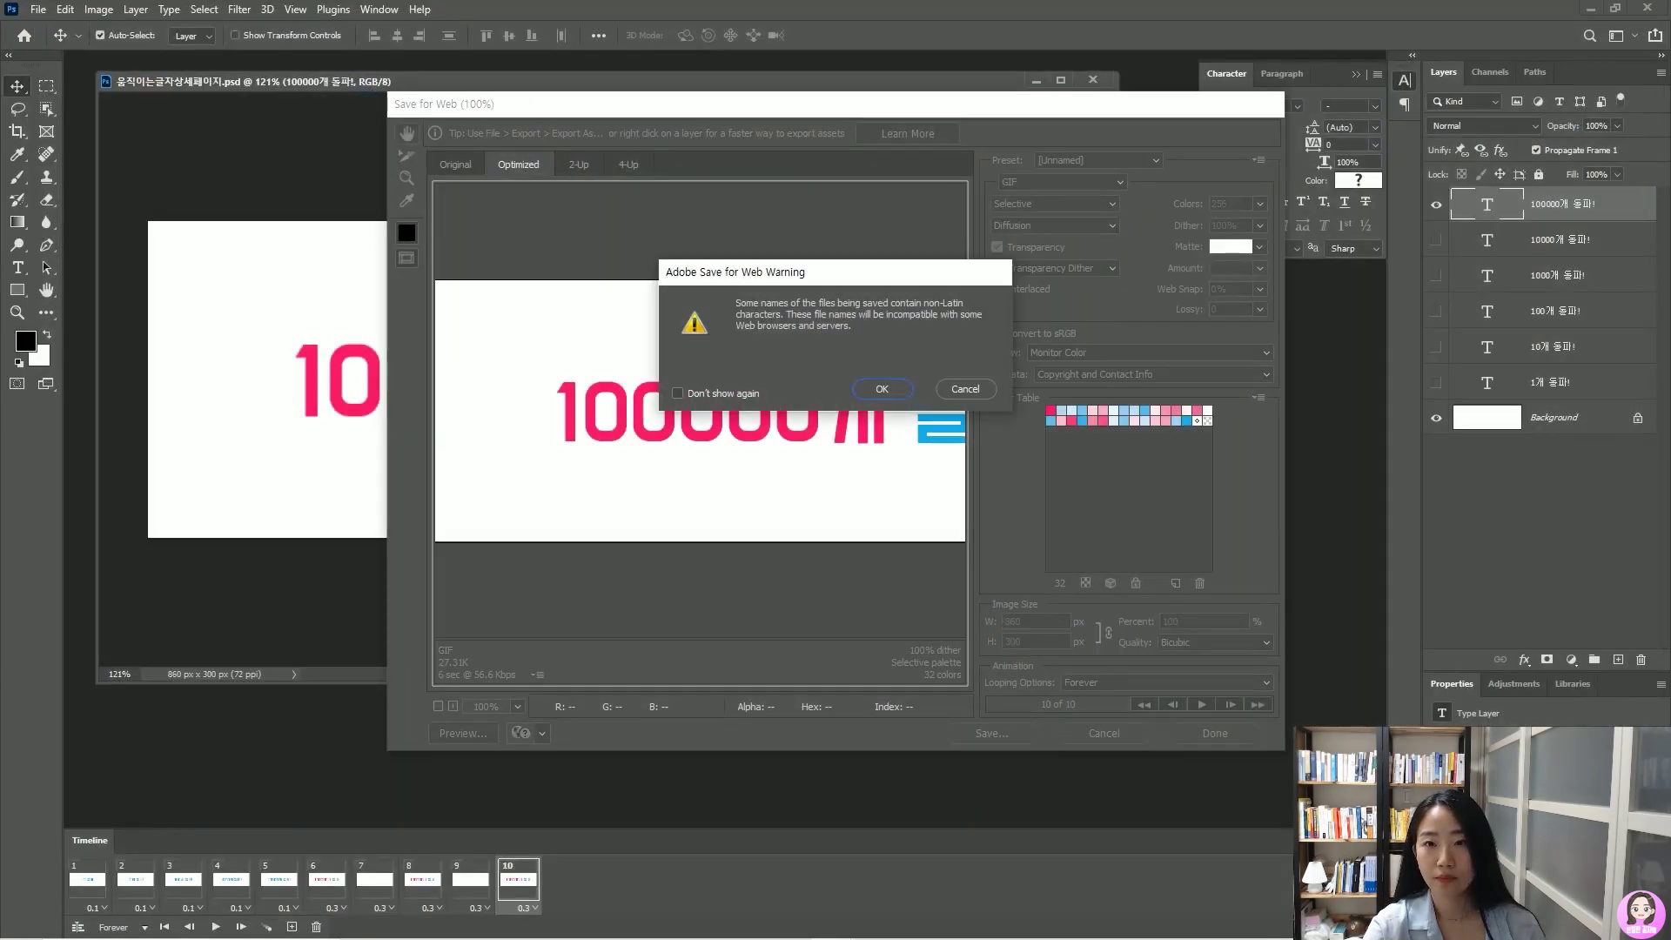
pyautogui.click(709, 401)
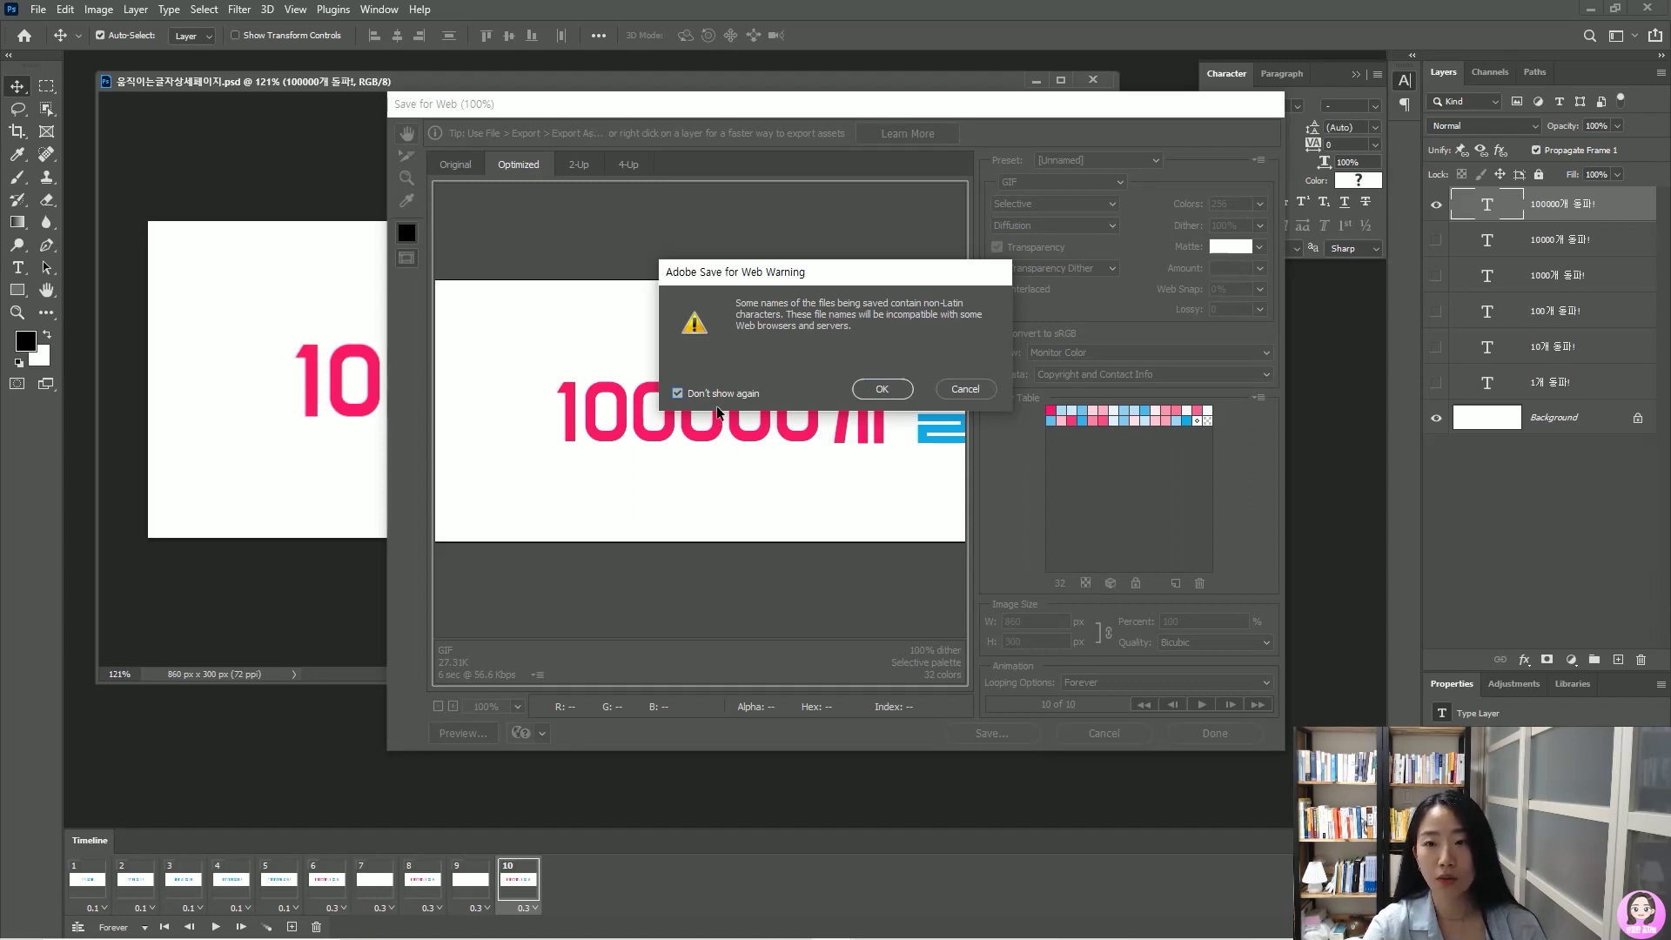
pyautogui.click(881, 389)
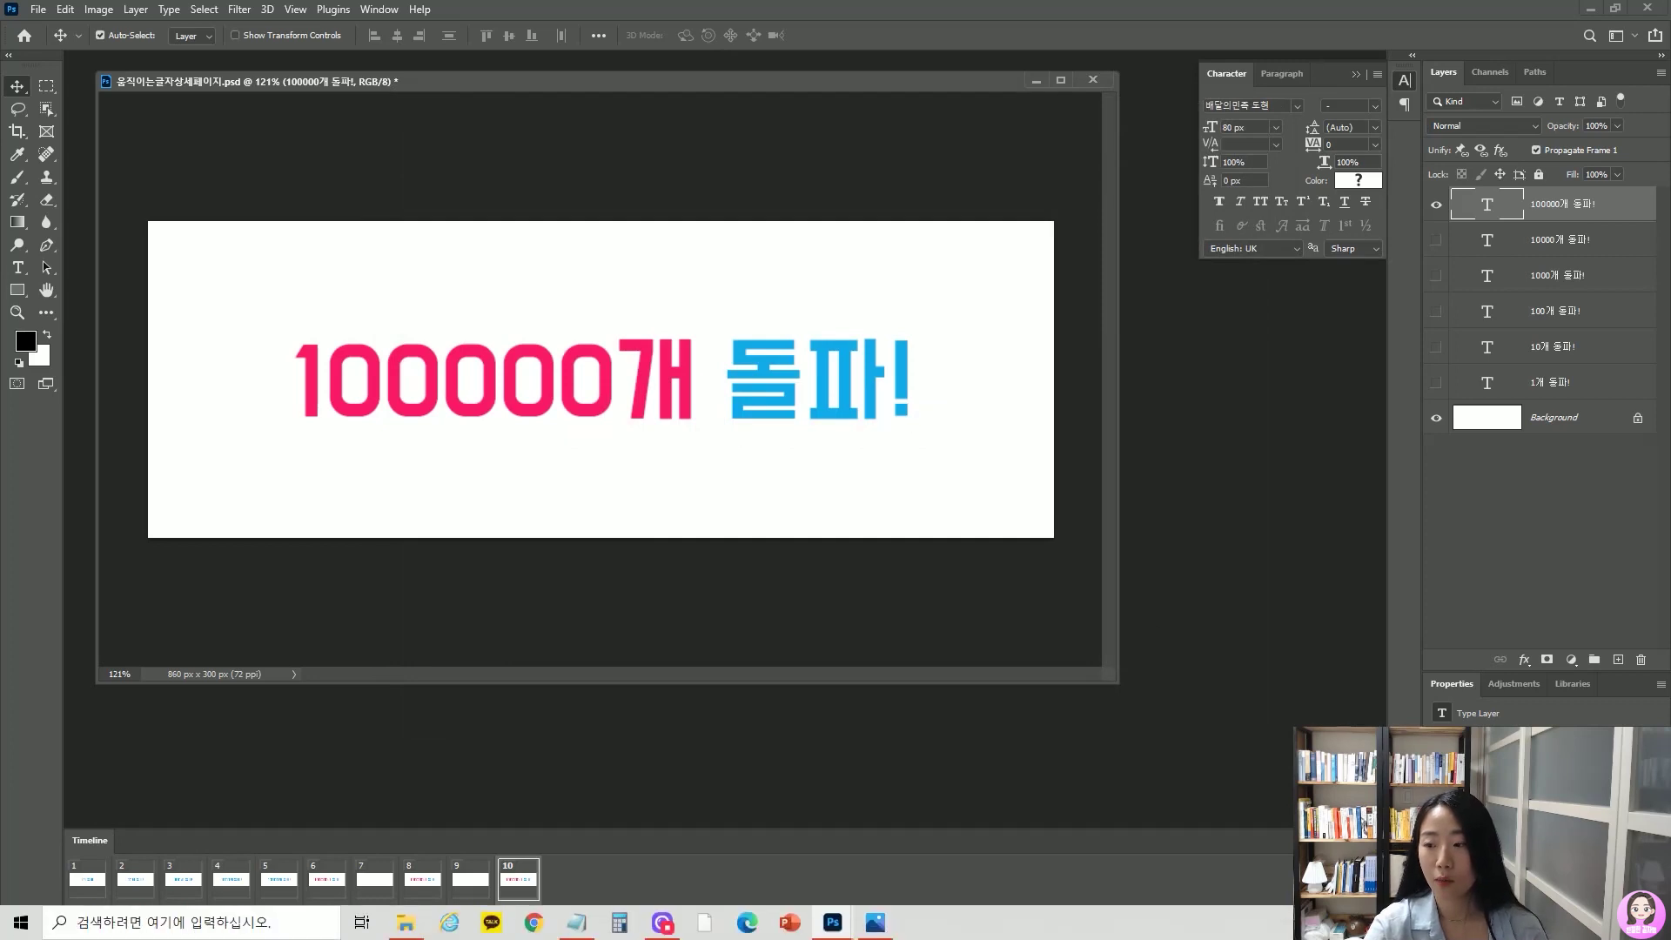
# Minimize Photoshop to show the desktop and move the exported GIF file to an empty area away from the other icons
pyautogui.click(833, 924)
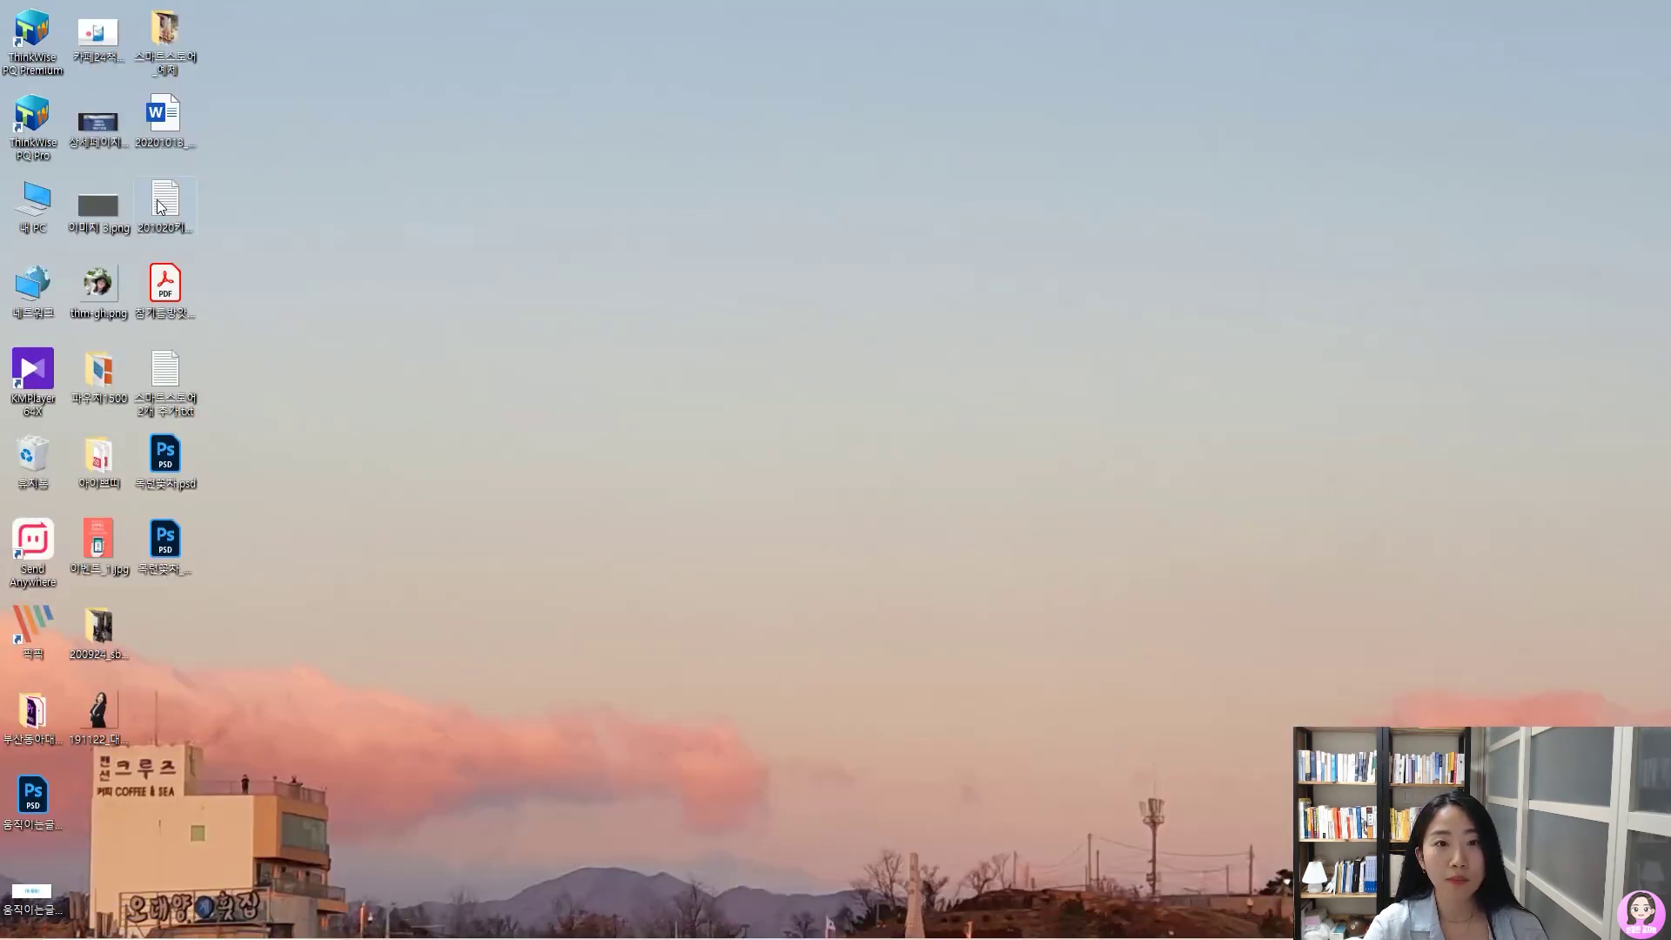
pyautogui.moveTo(33, 896); pyautogui.dragTo(301, 124)
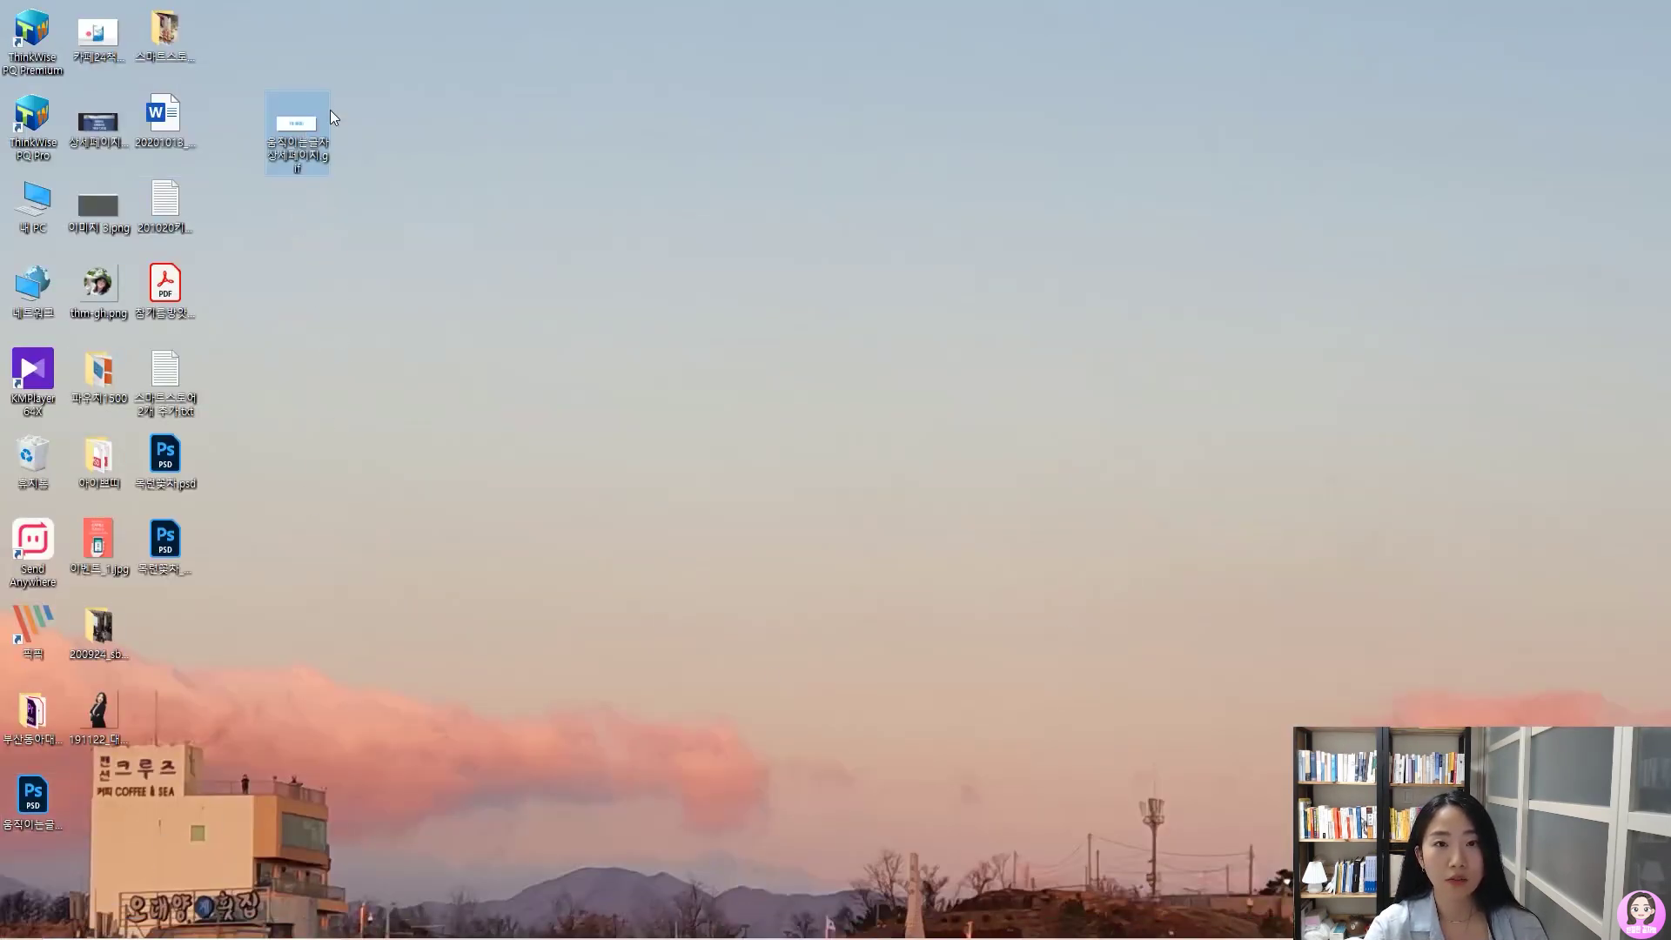
pyautogui.moveTo(566, 933)
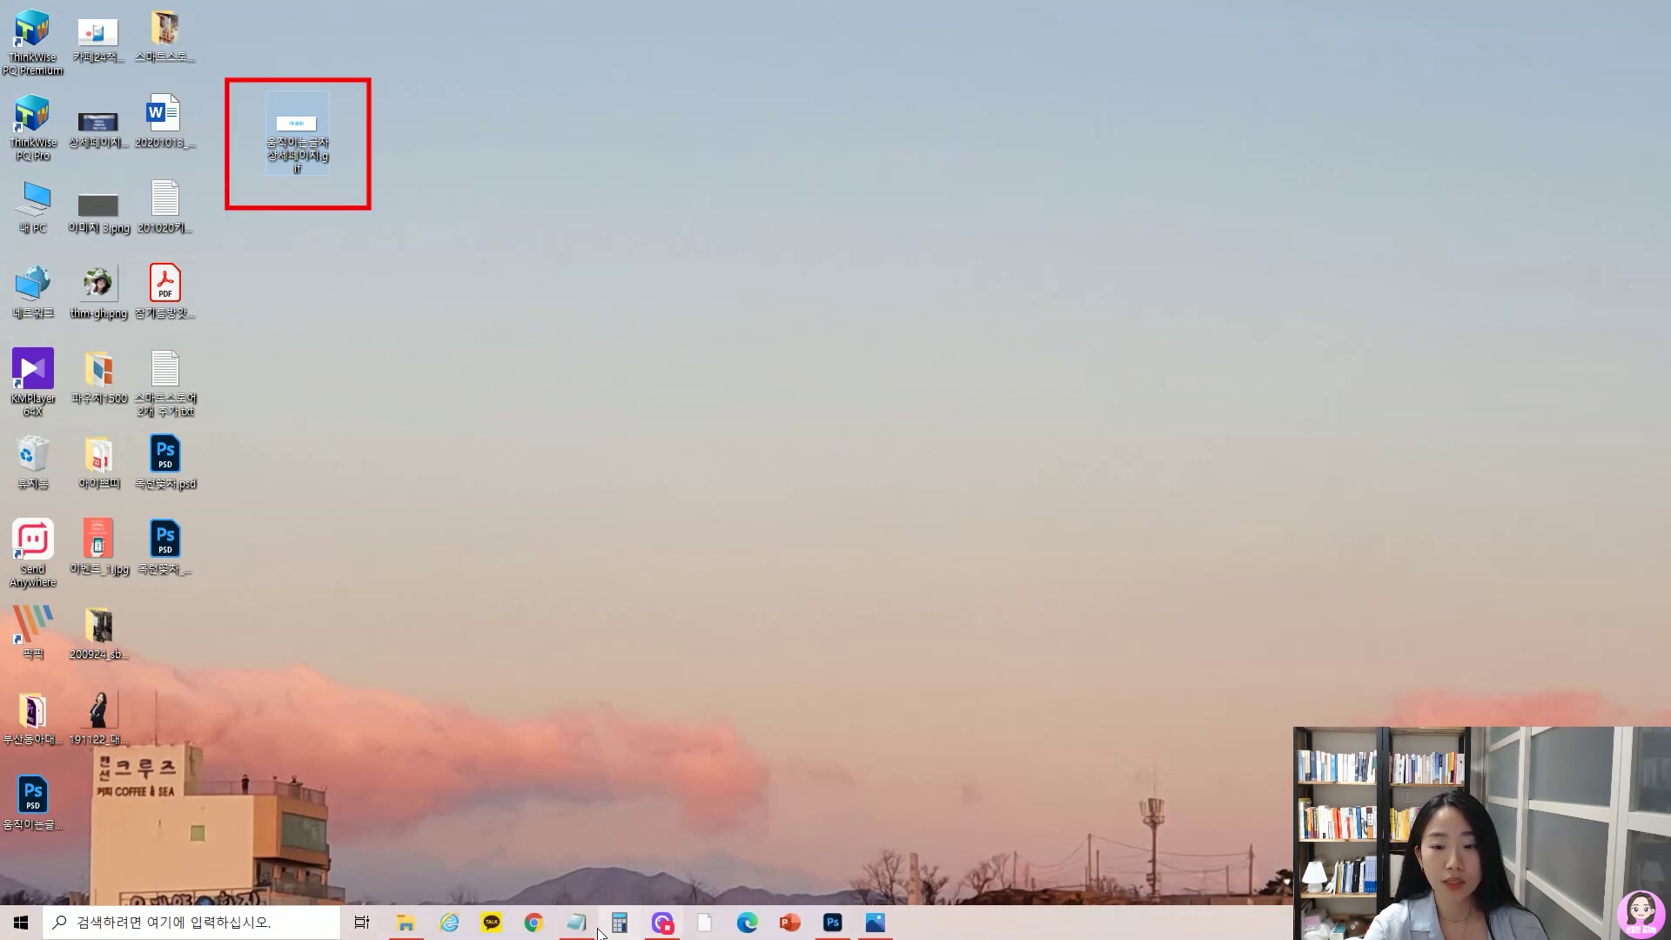
# Play the exported 움직이는글자상세페이지.gif from the desktop in the default photo viewer and close the viewer
pyautogui.click(664, 923)
pyautogui.click(294, 127)
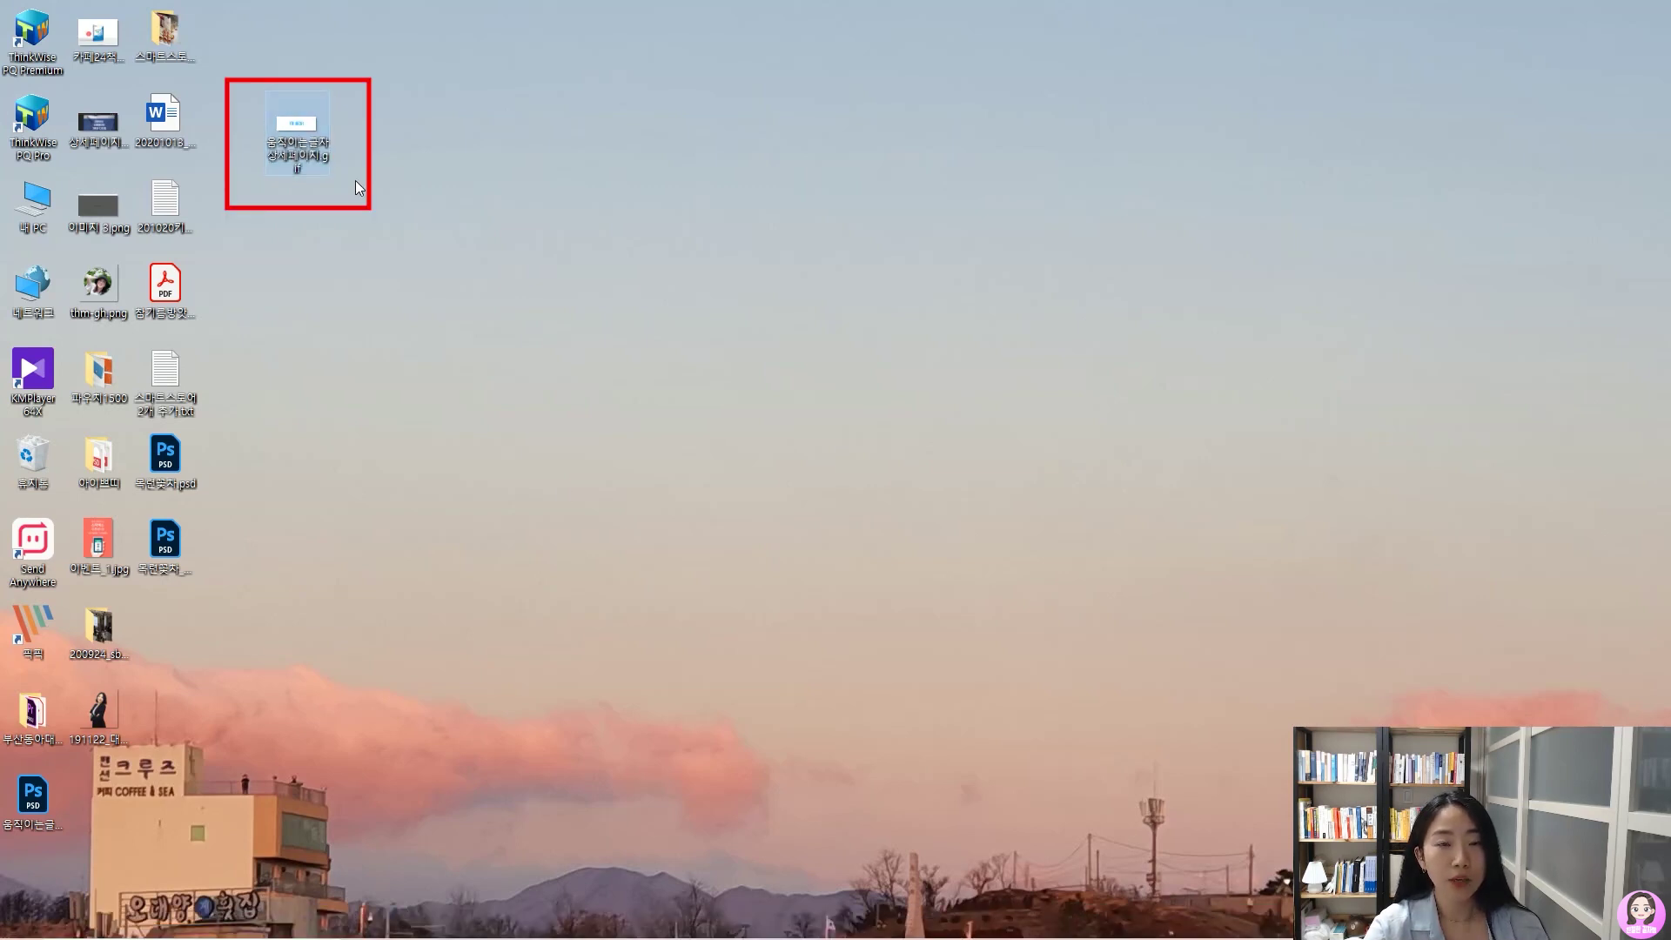
pyautogui.doubleClick(300, 130)
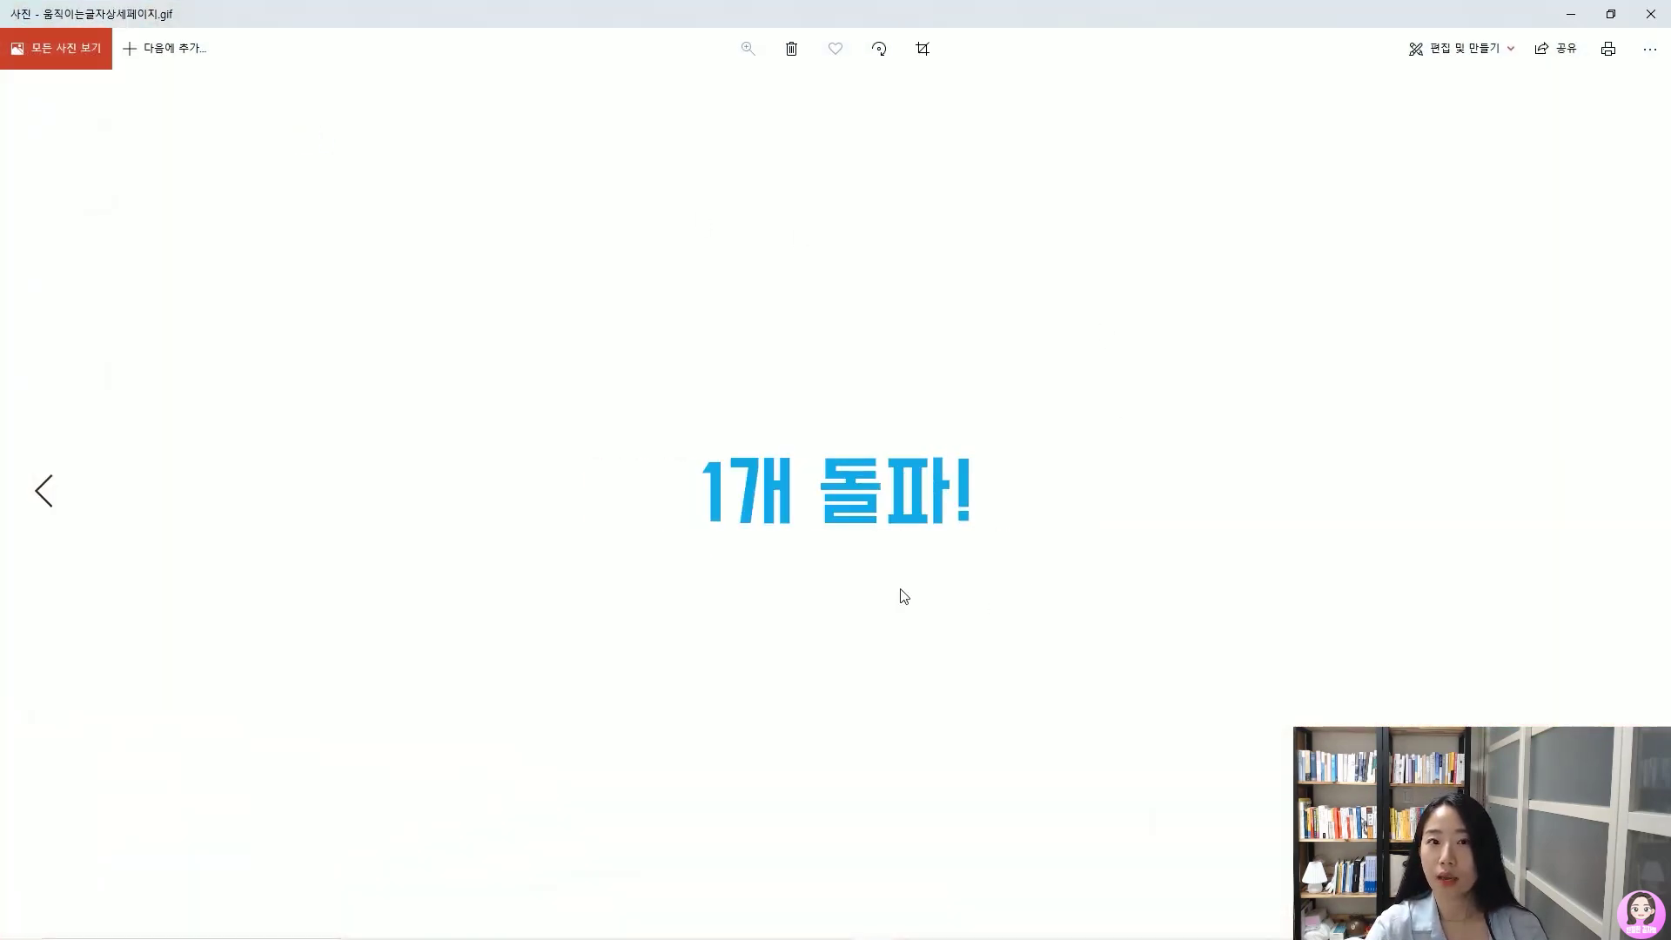
pyautogui.click(1650, 15)
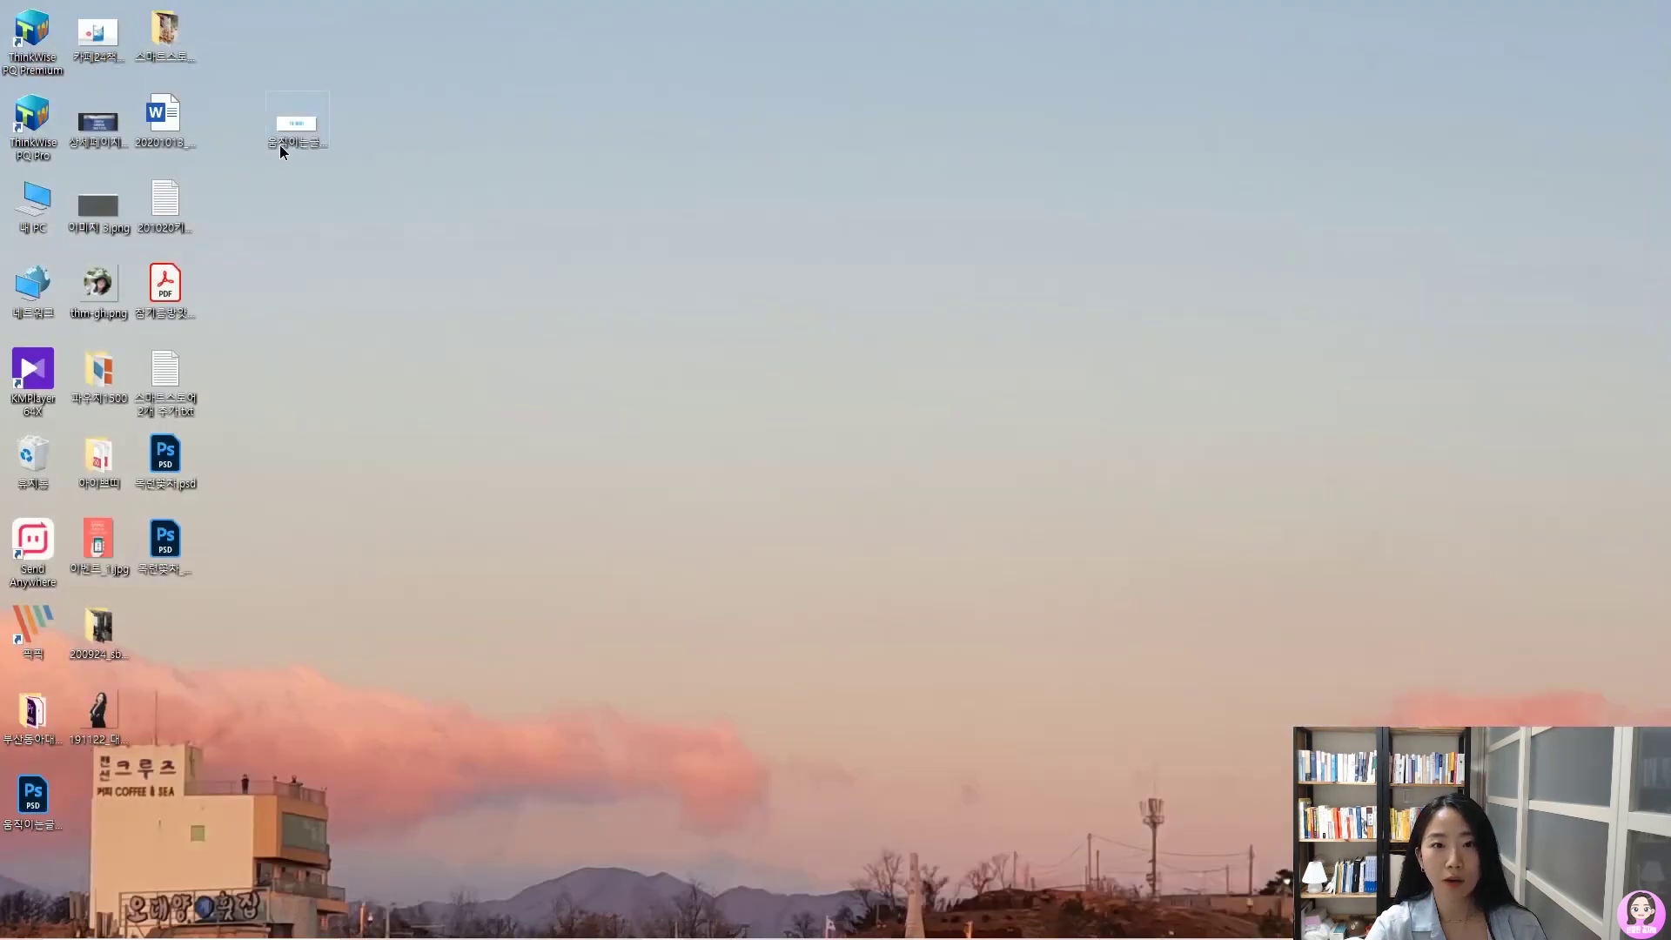
# Open the desktop GIF with Internet Explorer without making it the default app, and play the file again in the default photo viewer
pyautogui.rightClick(288, 134)
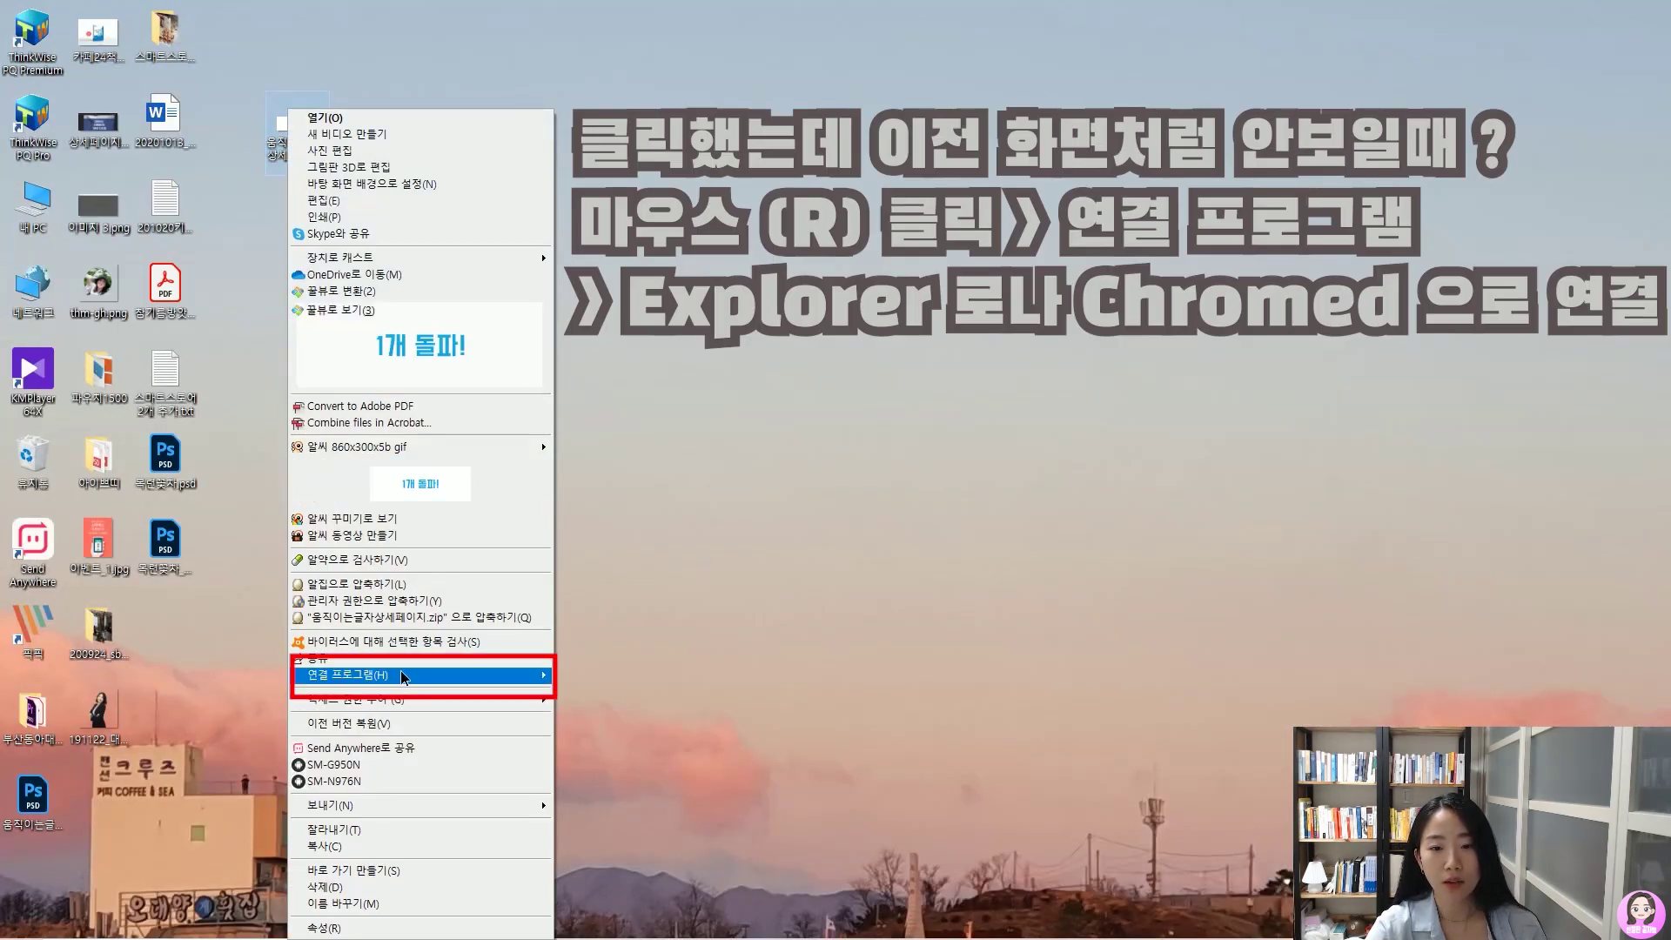
pyautogui.moveTo(400, 670)
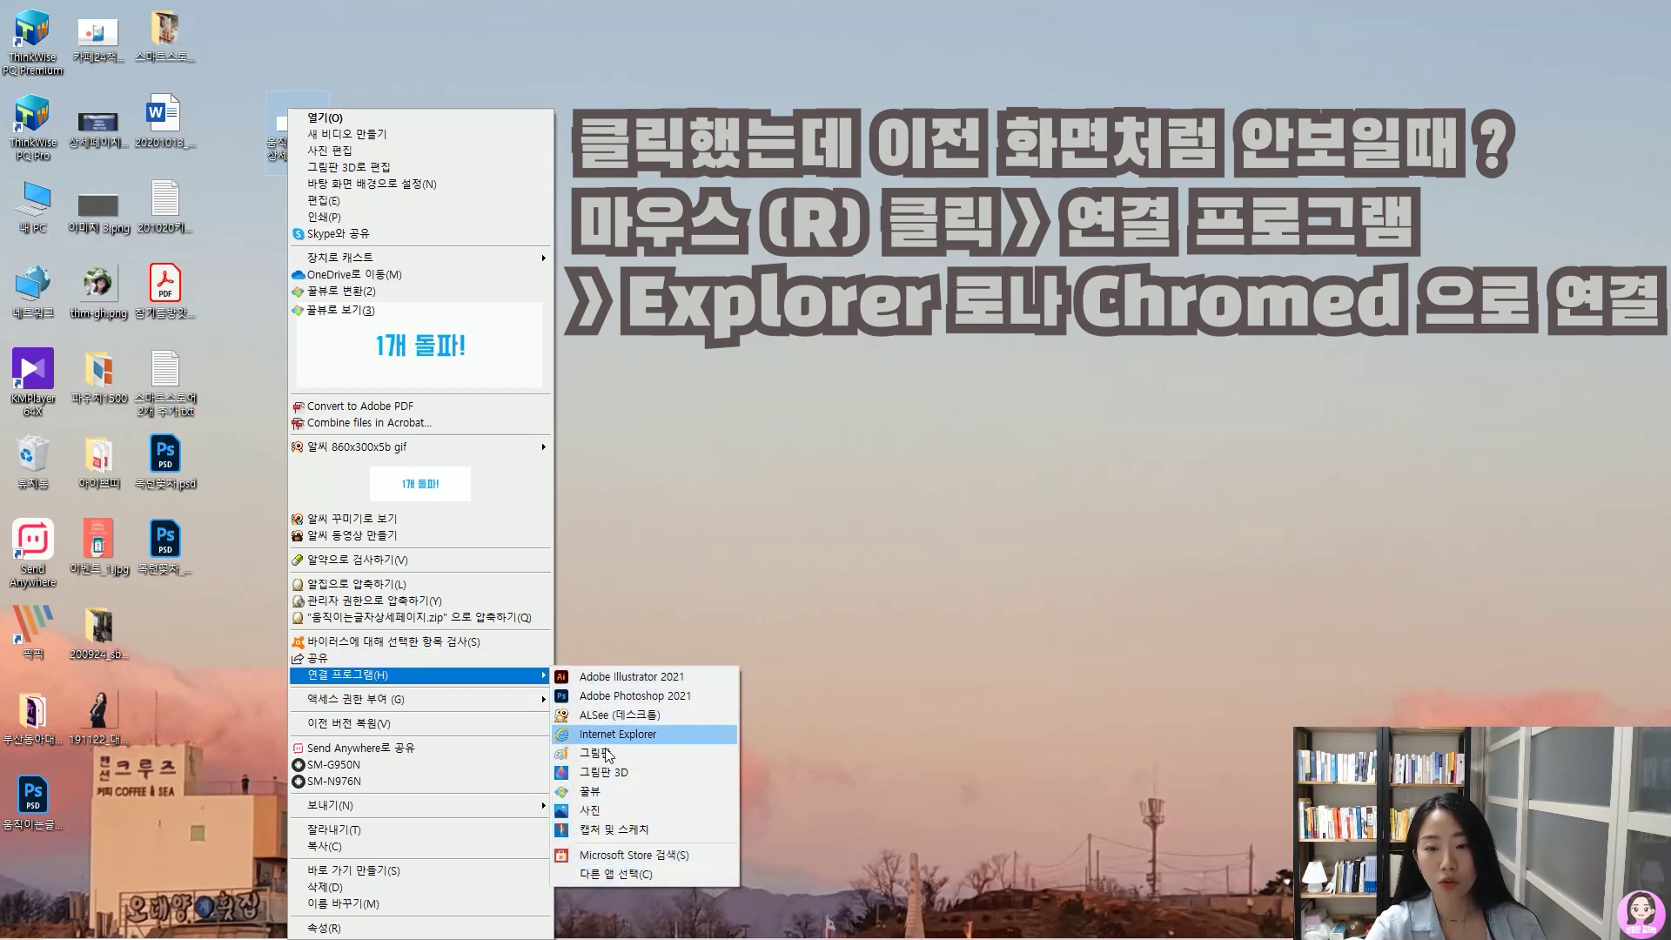
pyautogui.click(634, 875)
pyautogui.scroll(-2, 755, 479)
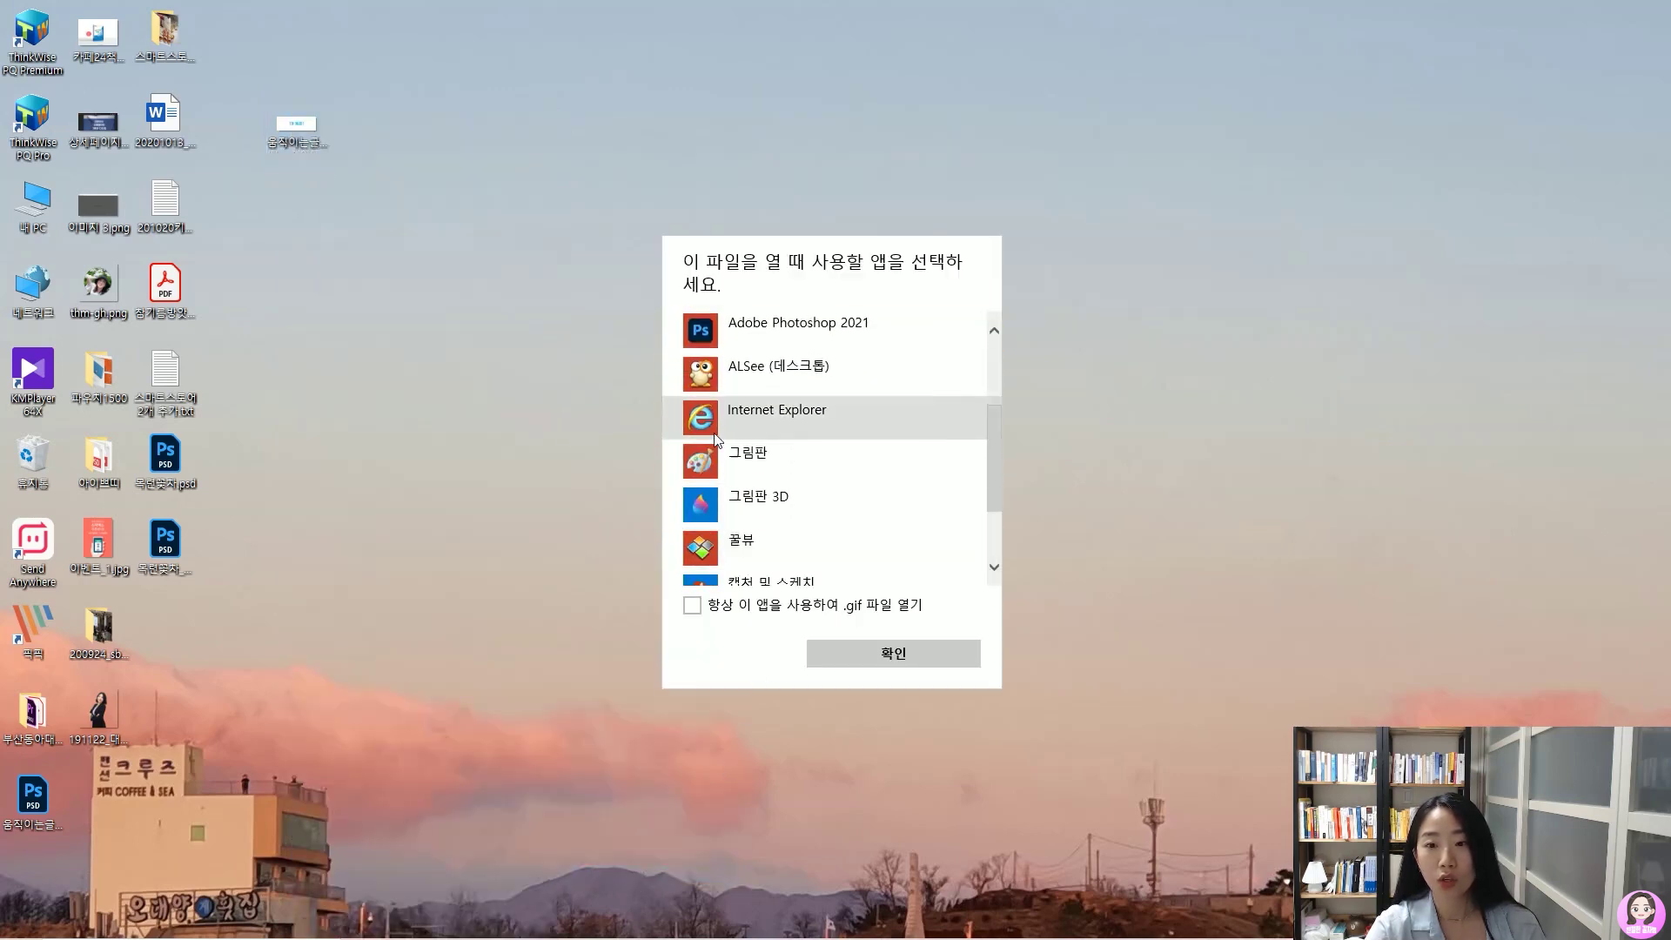
pyautogui.click(742, 411)
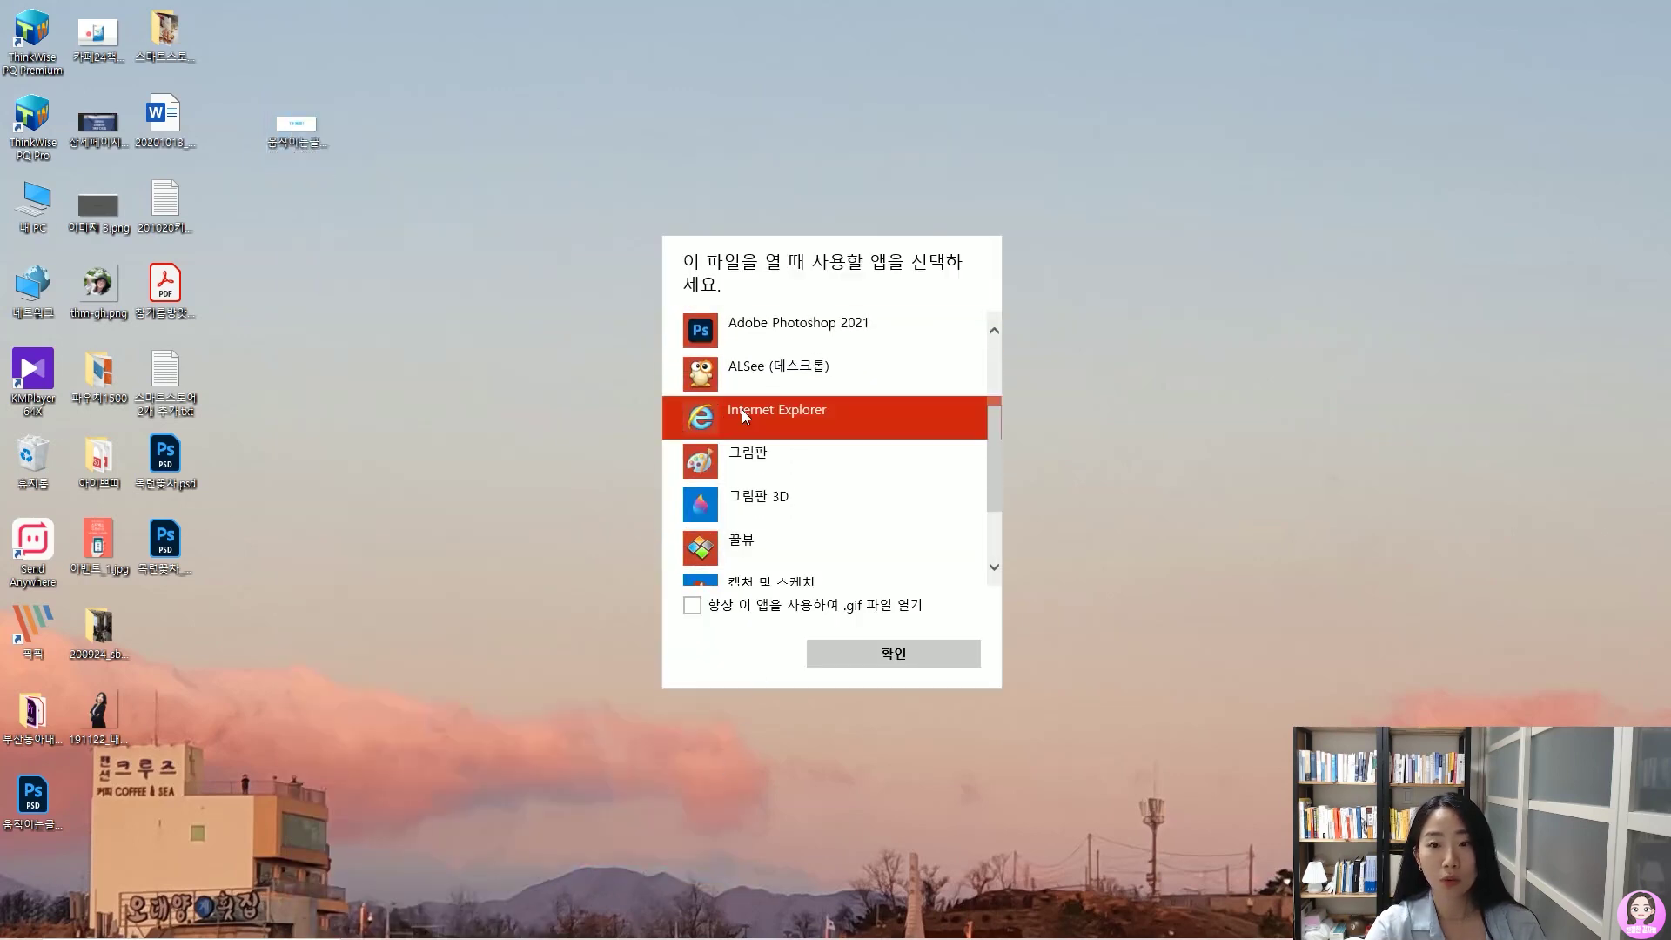
pyautogui.click(844, 655)
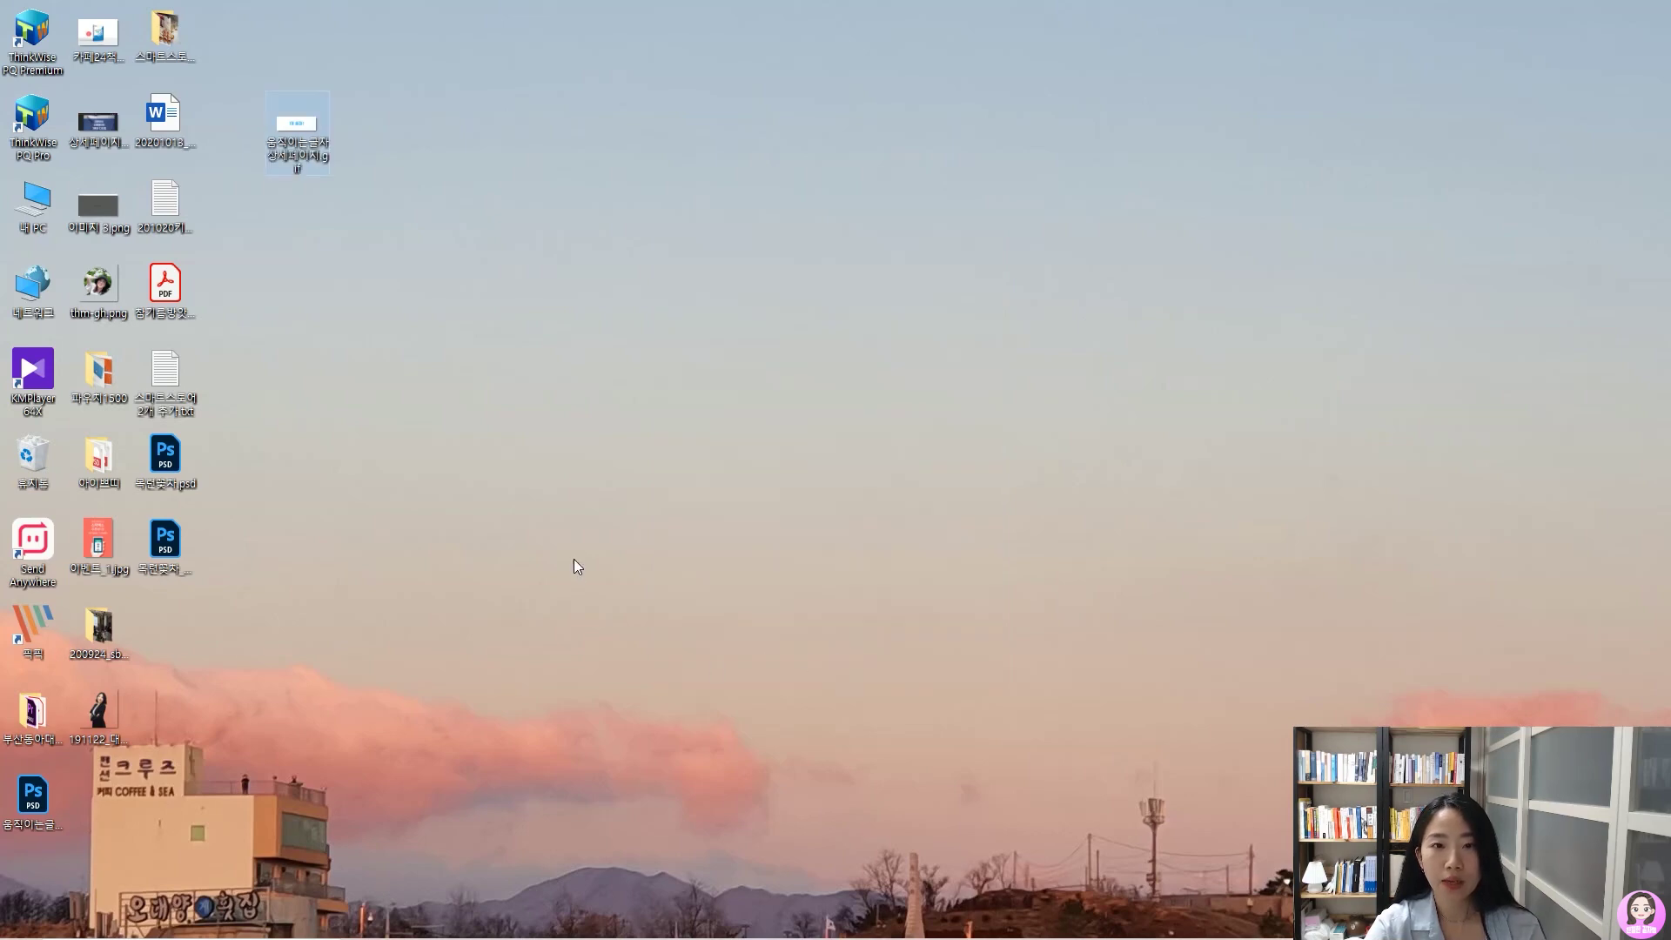
pyautogui.doubleClick(320, 111)
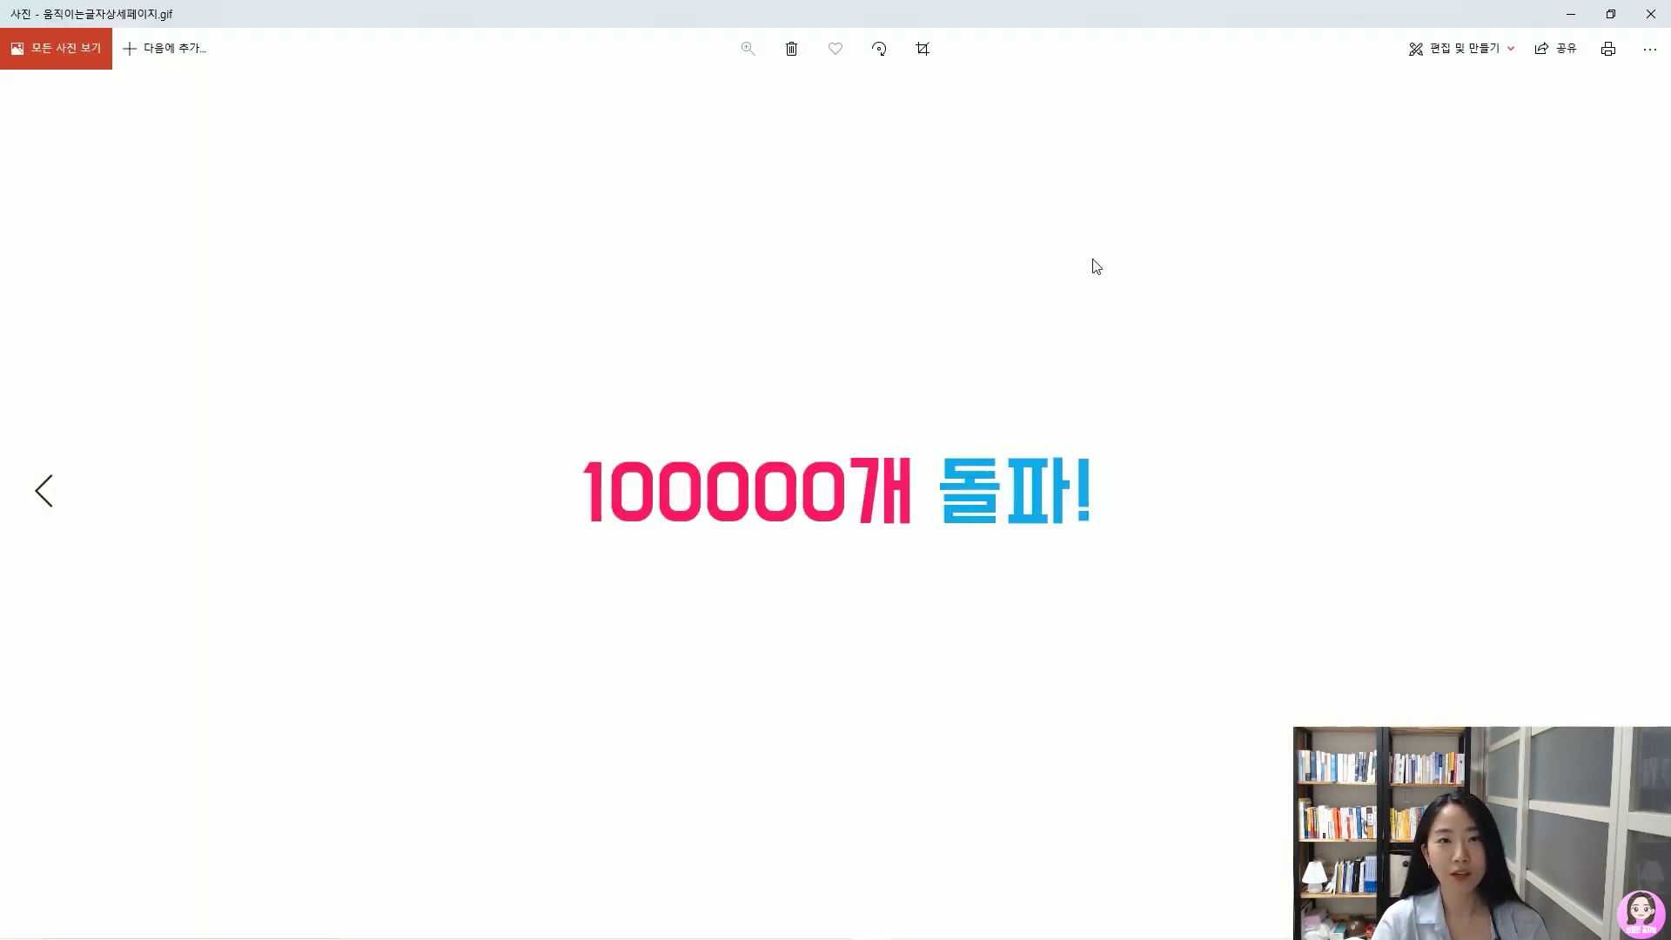